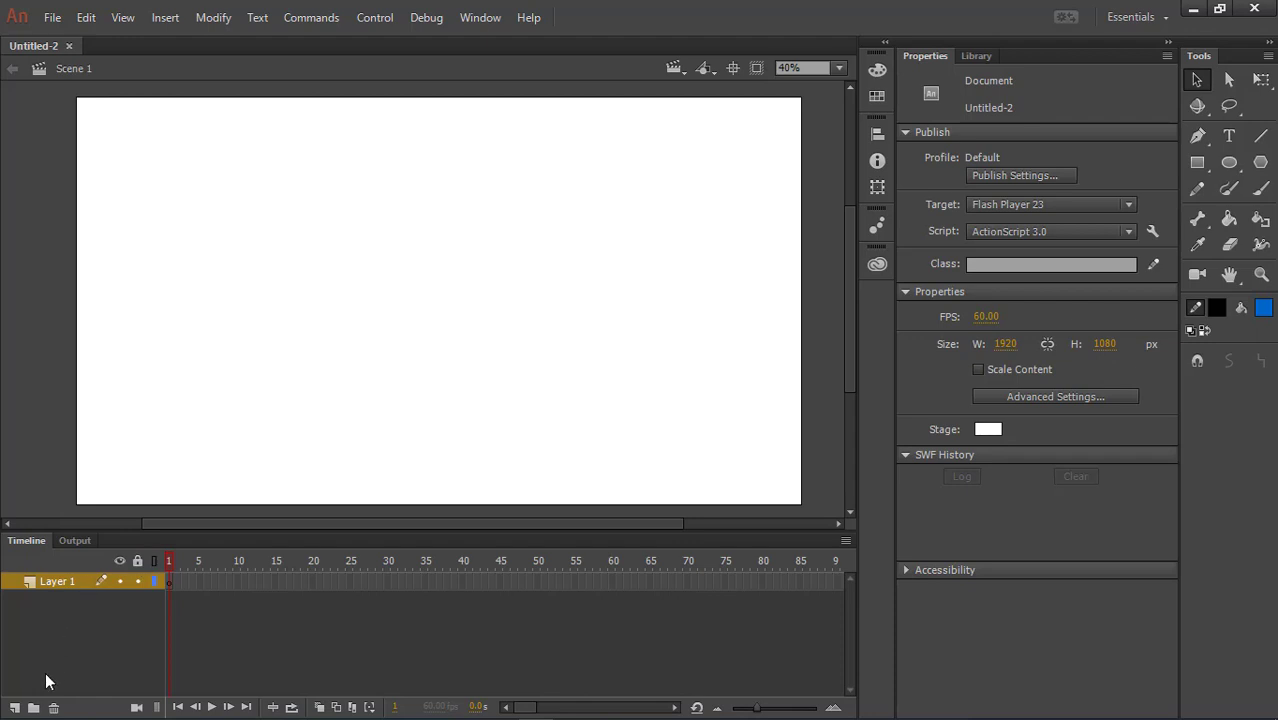
- Add a new layer above Layer 1 and name it body
{"action": "left_click", "coordinate": [15, 707]}
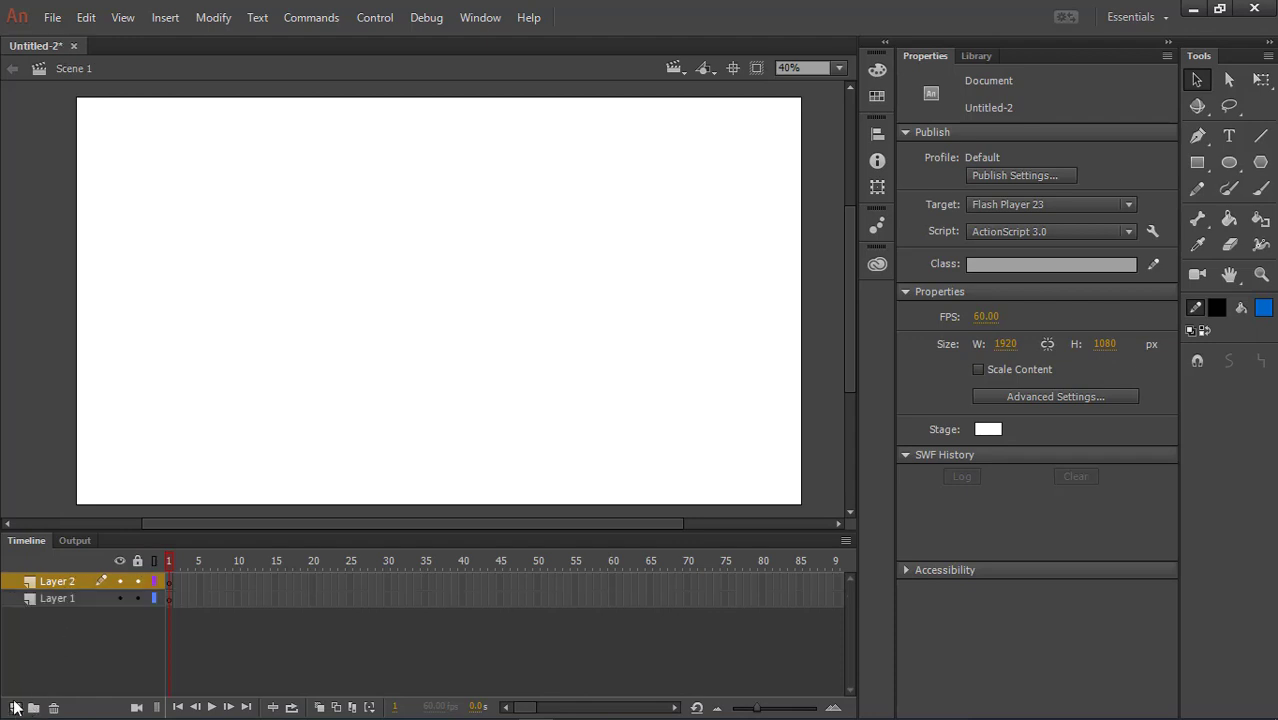
{"action": "left_click", "coordinate": [50, 581]}
{"action": "double_click", "coordinate": [49, 580]}
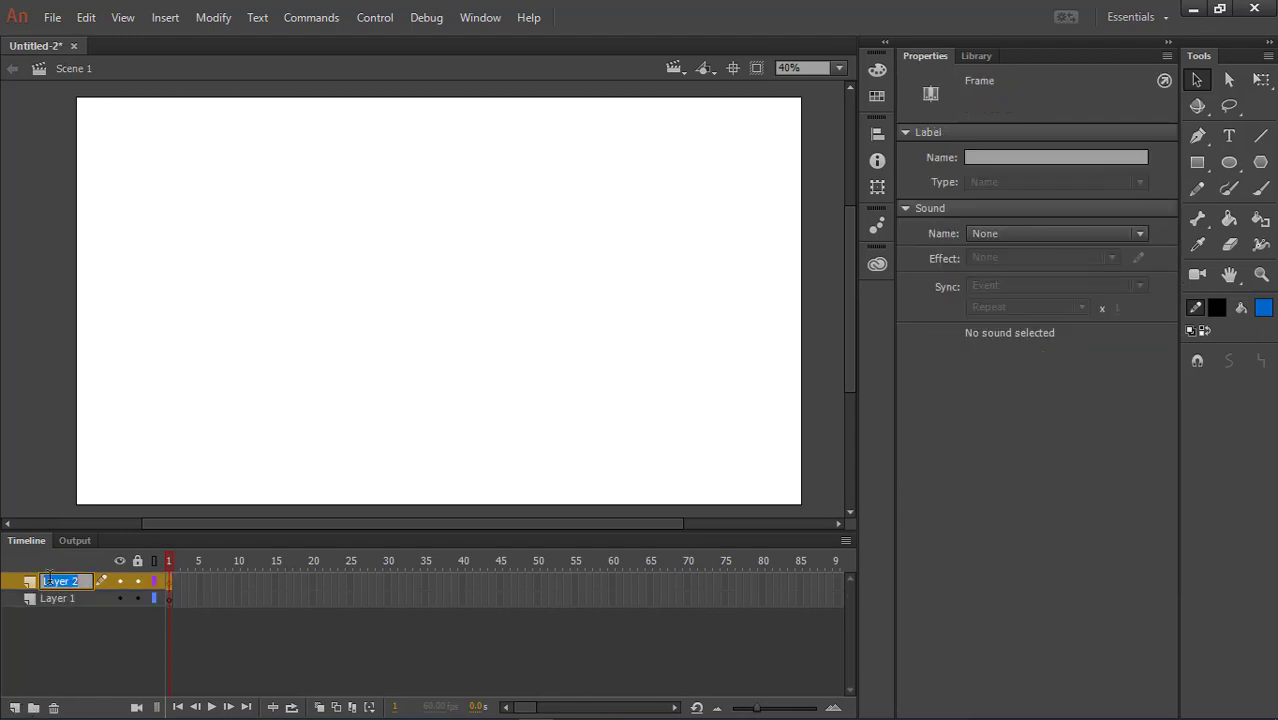
{"action": "type", "text": "Ba"}
{"action": "type", "text": "dy"}
{"action": "key", "text": "Return"}
- Rename Layer 1 as background
{"action": "double_click", "coordinate": [72, 600]}
{"action": "type", "text": "back"}
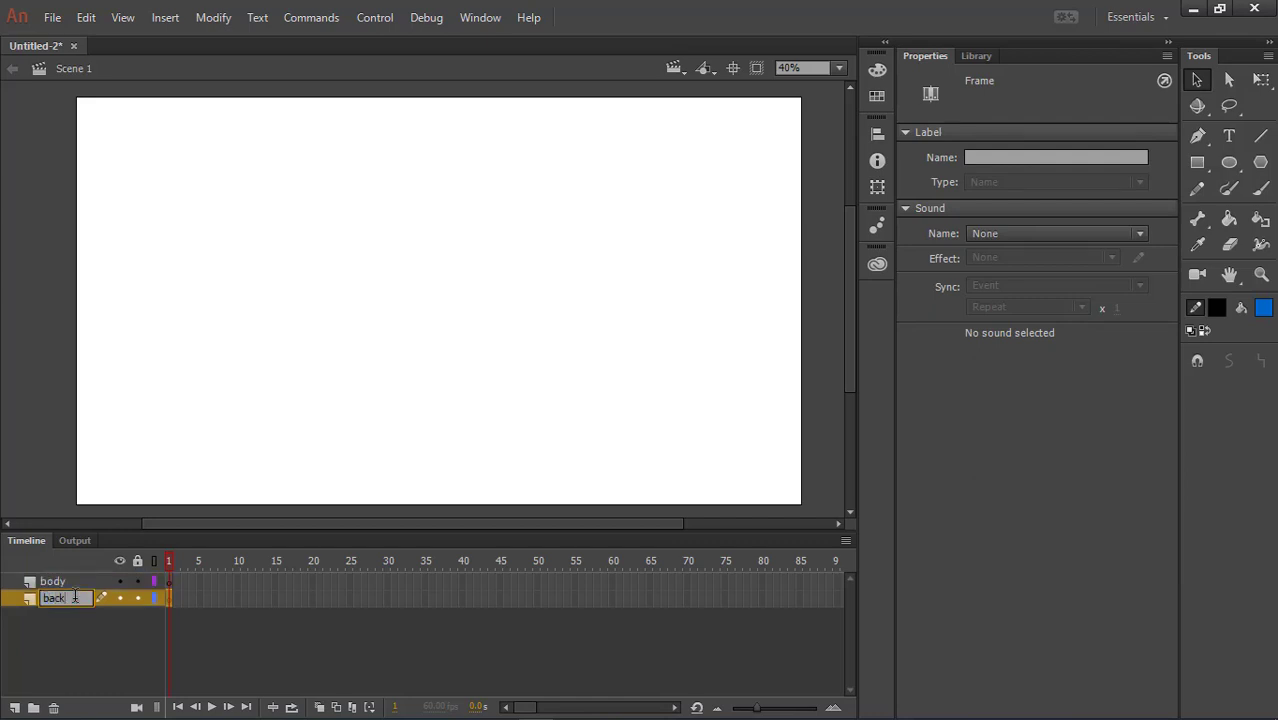
{"action": "type", "text": "ground"}
{"action": "key", "text": "Return"}
- Make the body layer active and set up the Line tool with a stroke size of 8
{"action": "left_click", "coordinate": [67, 585]}
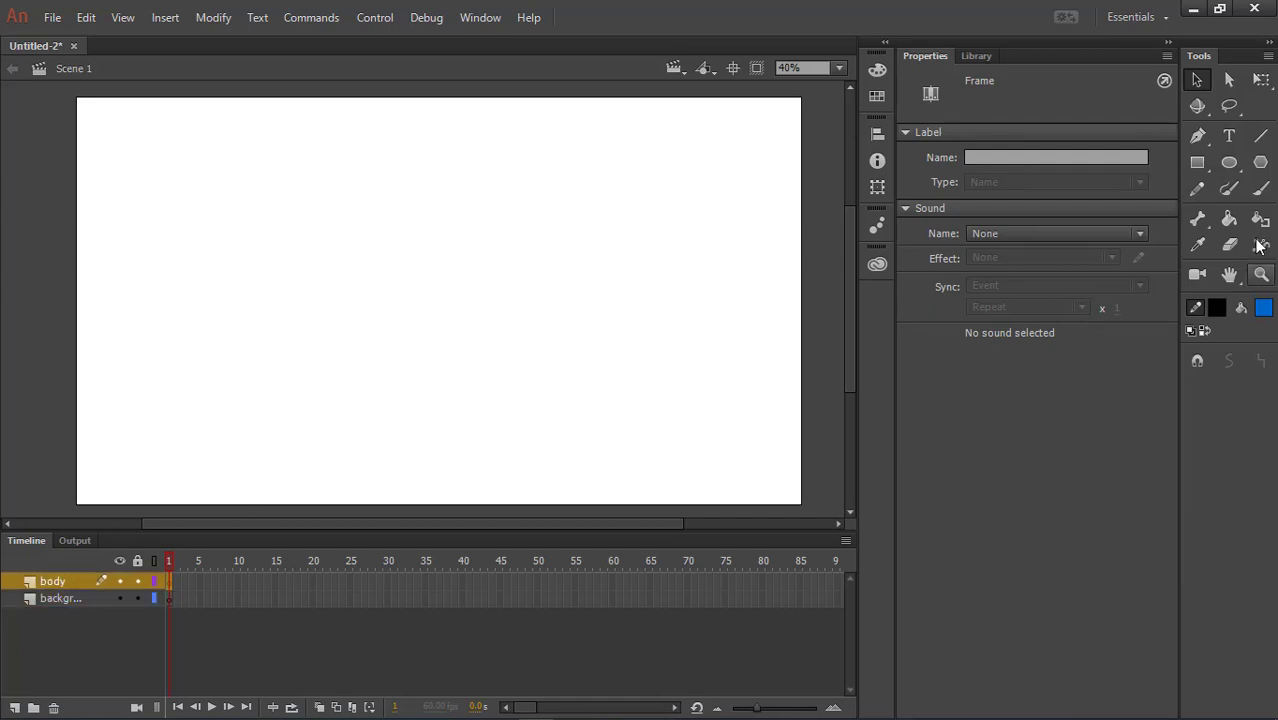
{"action": "left_click", "coordinate": [1260, 135]}
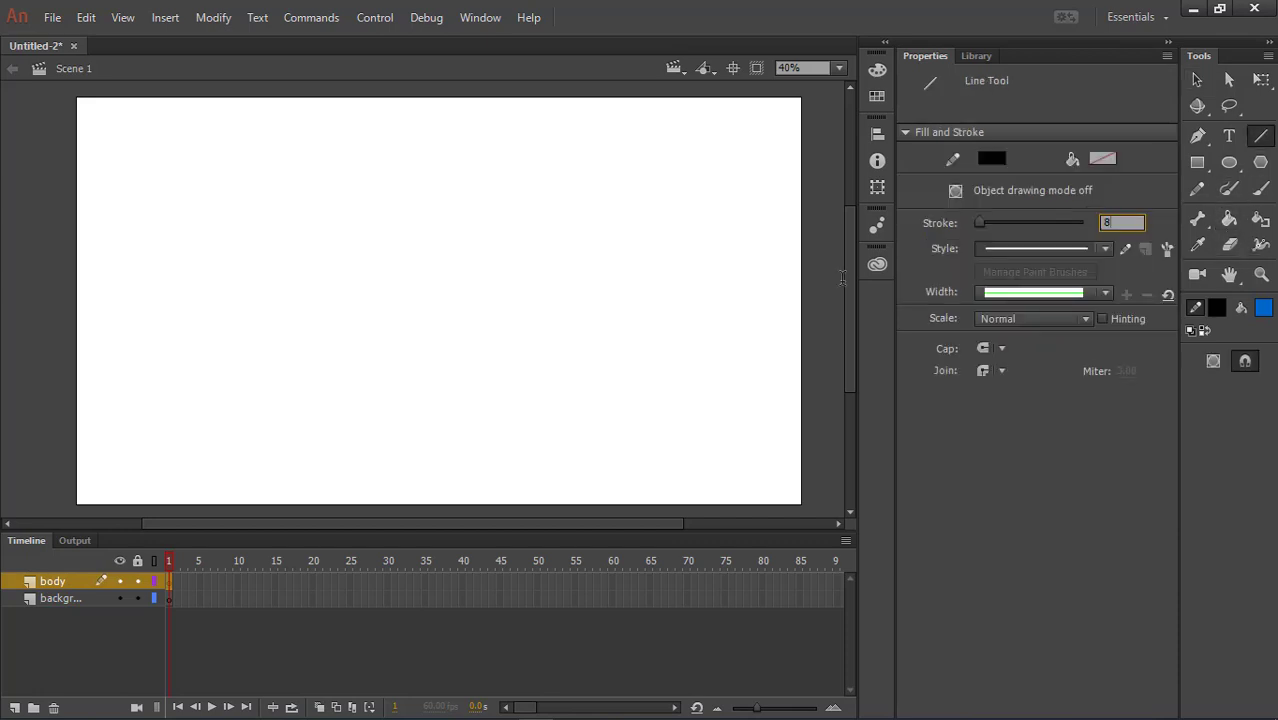
{"action": "key", "text": "Return"}
{"action": "key", "text": "ctrl+equal"}
{"action": "left_click_drag", "start_coordinate": [428, 235], "coordinate": [427, 449]}
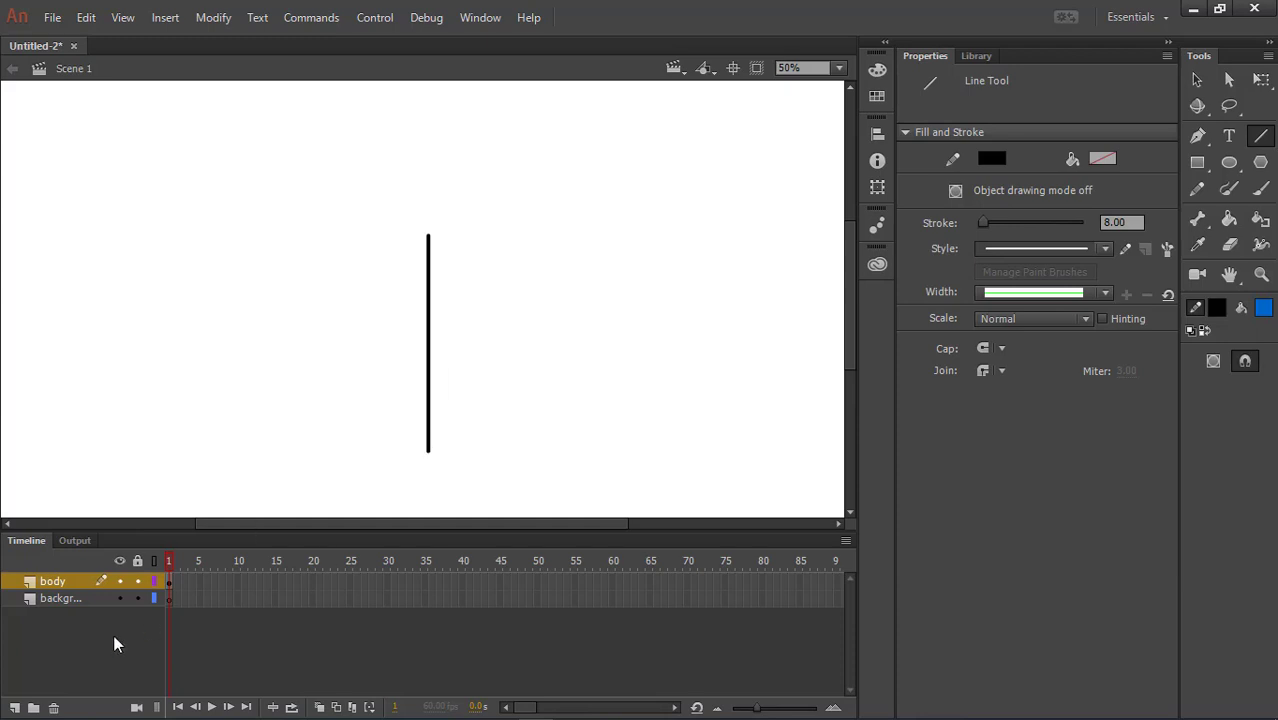
{"action": "left_click", "coordinate": [14, 707]}
{"action": "key", "text": "ctrl+z"}
{"action": "key", "text": "ctrl+z"}
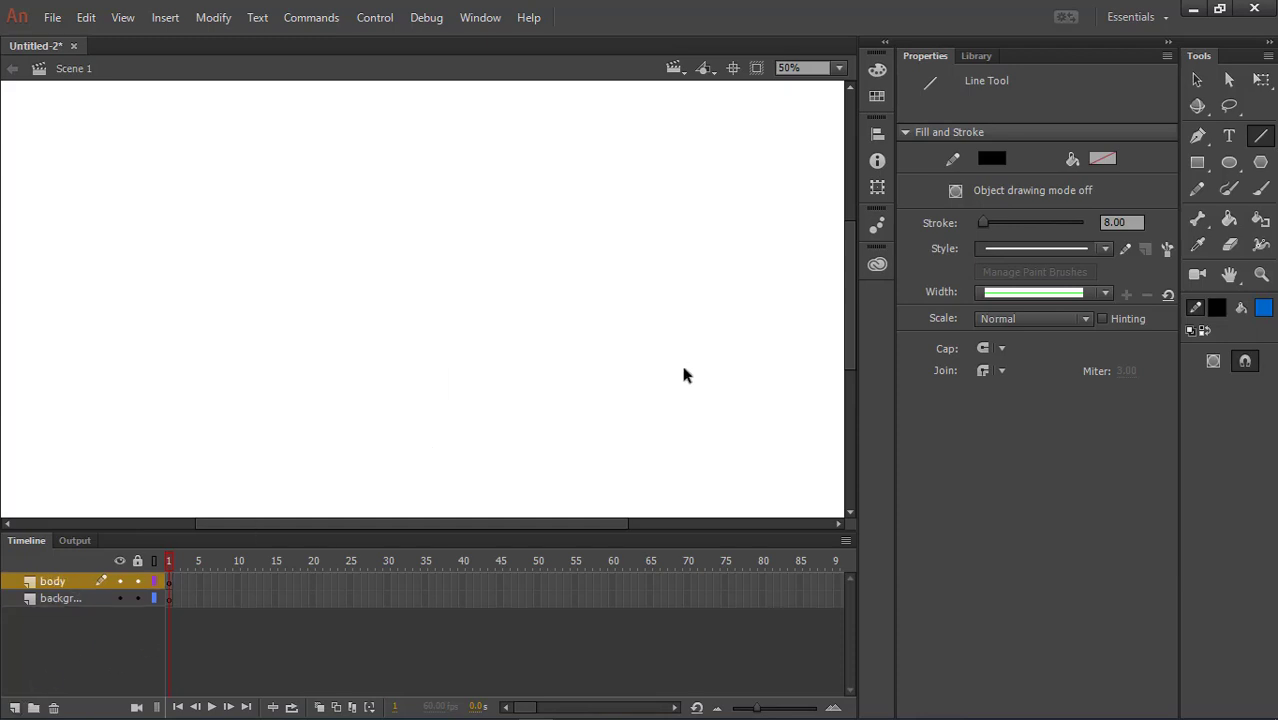
{"action": "left_click", "coordinate": [1197, 135]}
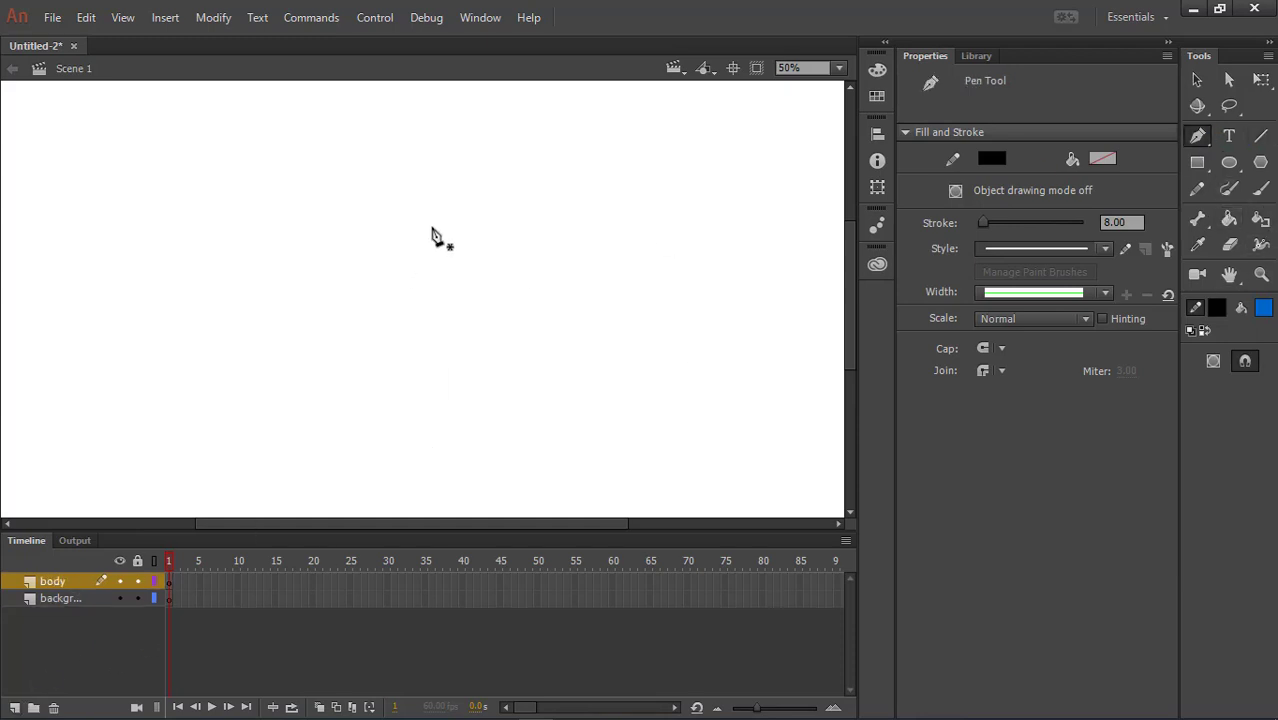
{"action": "left_click", "coordinate": [431, 226]}
{"action": "left_click", "coordinate": [437, 460]}
{"action": "key", "text": "Escape"}
{"action": "scroll", "coordinate": [512, 372], "scroll_direction": "down", "scroll_amount": 2}
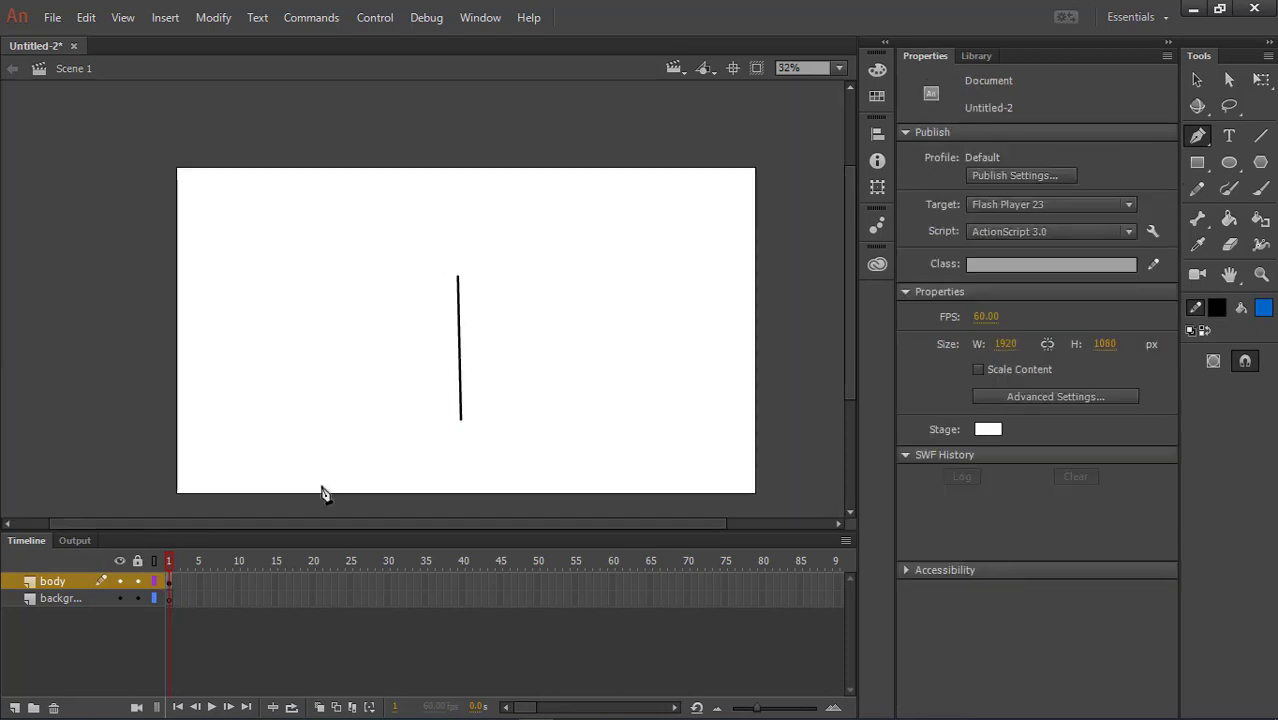
{"action": "scroll", "coordinate": [496, 334], "scroll_direction": "up", "scroll_amount": 5}
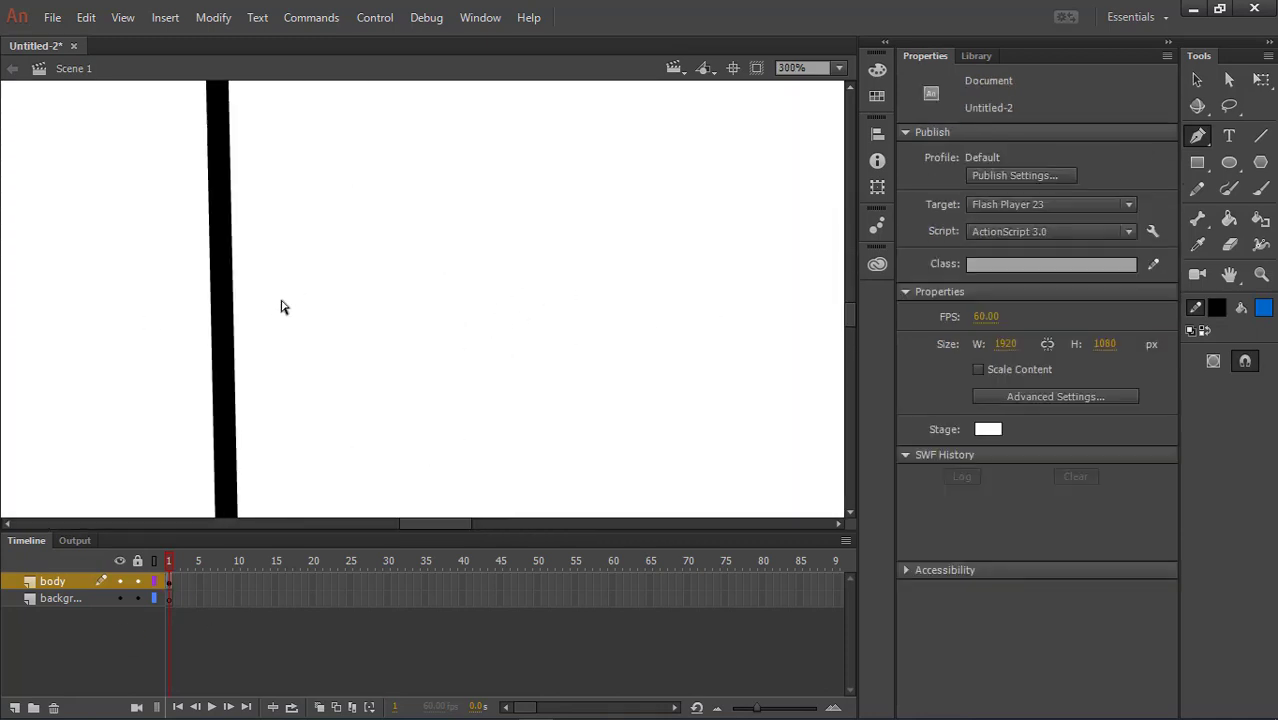
{"action": "scroll", "coordinate": [365, 268], "scroll_direction": "down", "scroll_amount": 5}
{"action": "scroll", "coordinate": [491, 291], "scroll_direction": "up", "scroll_amount": 2}
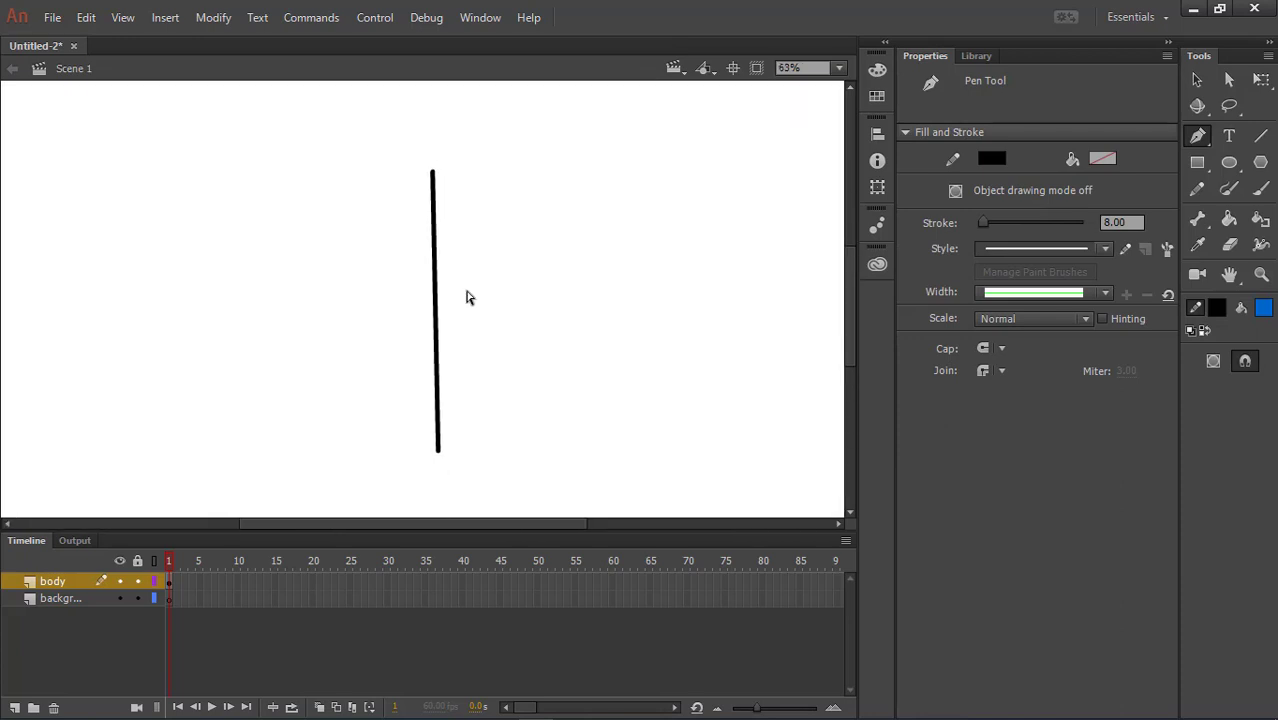
{"action": "key", "text": "ctrl+z"}
- Draw a straight vertical line near the middle of the stage on the body layer as the torso, using the Line tool
{"action": "key", "text": "n"}
{"action": "left_click_drag", "start_coordinate": [462, 190], "coordinate": [462, 434]}
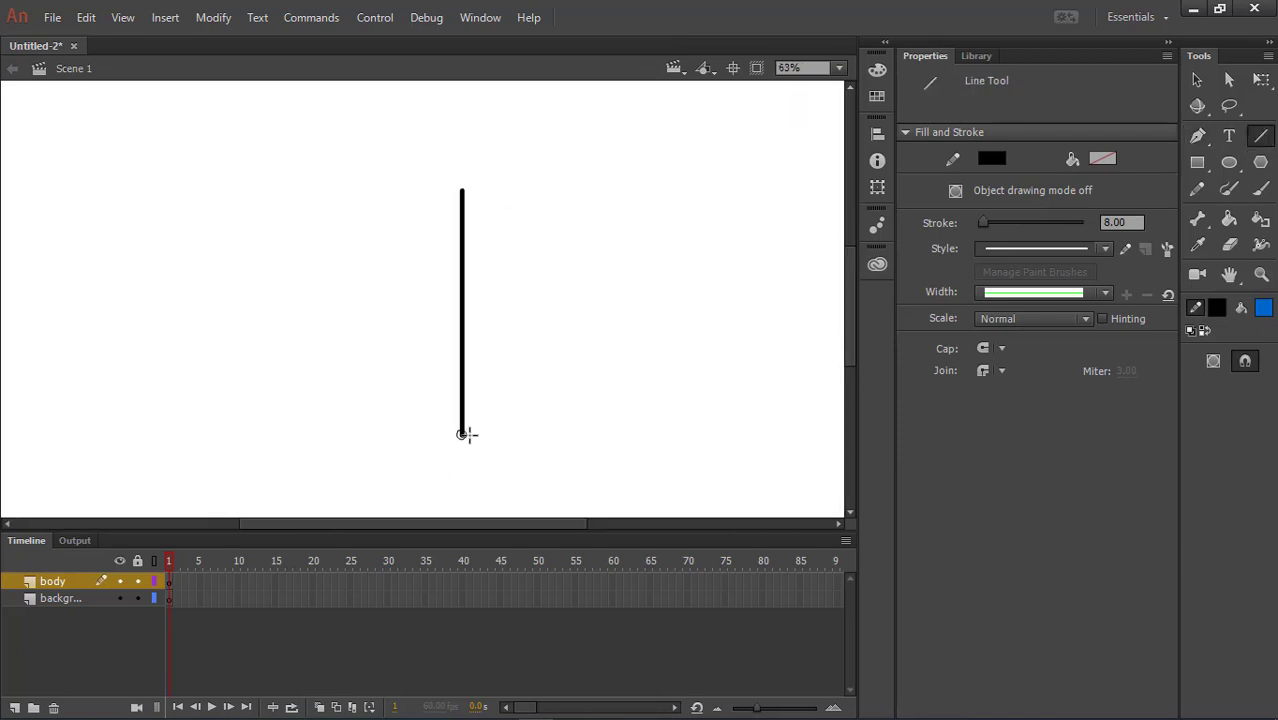
{"action": "scroll", "coordinate": [471, 285], "scroll_direction": "down", "scroll_amount": 2}
{"action": "scroll", "coordinate": [477, 300], "scroll_direction": "up", "scroll_amount": 2}
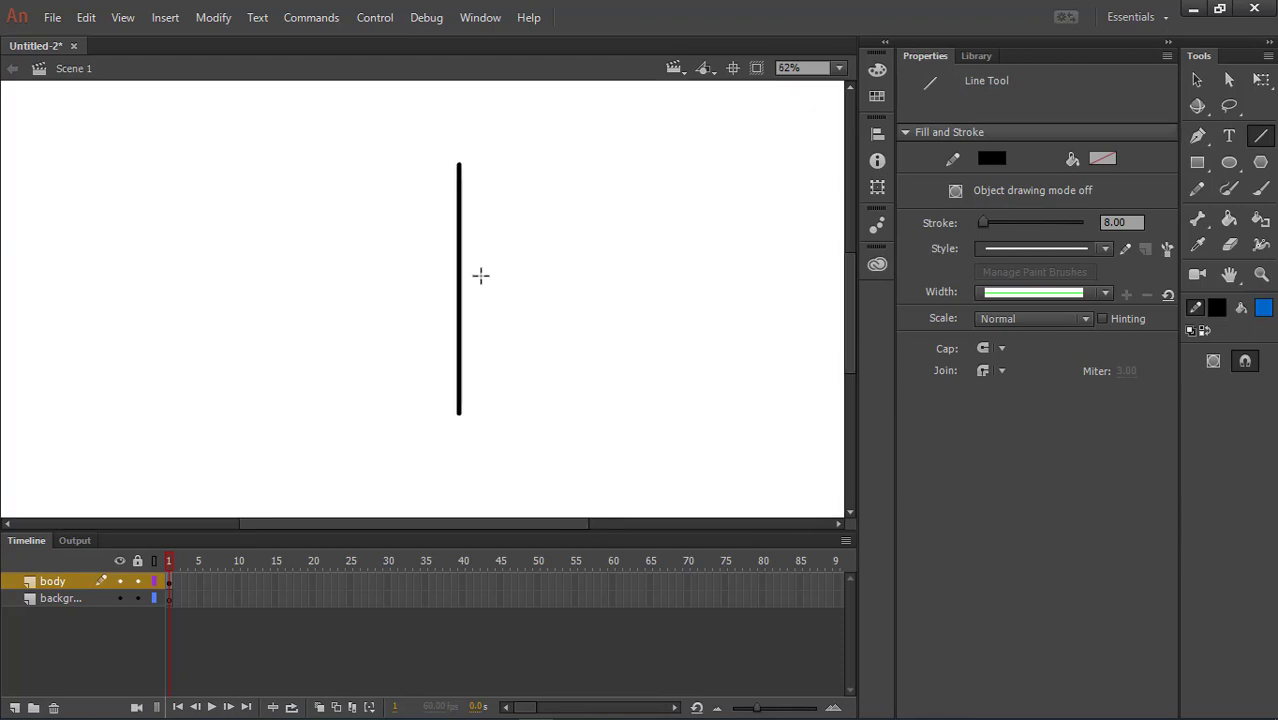
- Add a new layer above body and name it arm_1
{"action": "left_click", "coordinate": [14, 707]}
{"action": "double_click", "coordinate": [55, 581]}
{"action": "type", "text": "ar"}
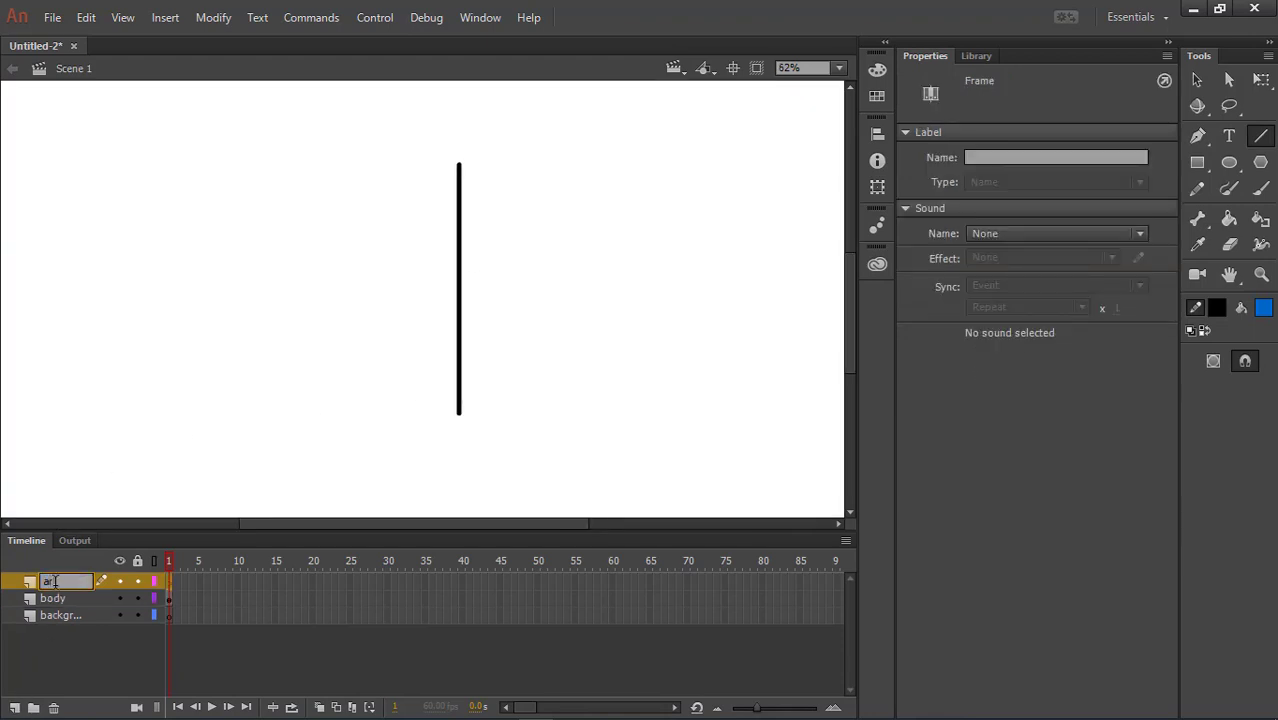
{"action": "type", "text": "m_1"}
{"action": "key", "text": "Return"}
- Draw the first arm on arm_1 as a straight line slanting down to the left from the upper part of the torso
{"action": "scroll", "coordinate": [462, 197], "scroll_direction": "up", "scroll_amount": 4}
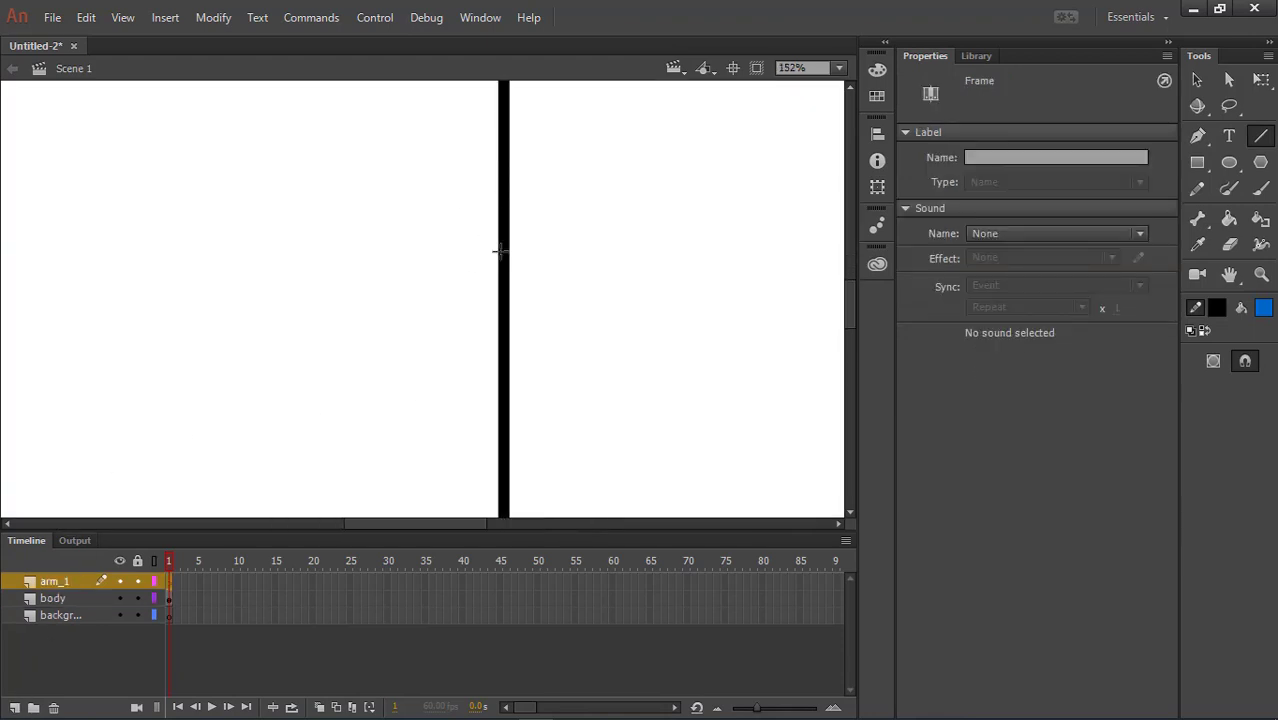
{"action": "scroll", "coordinate": [469, 230], "scroll_direction": "down", "scroll_amount": 1}
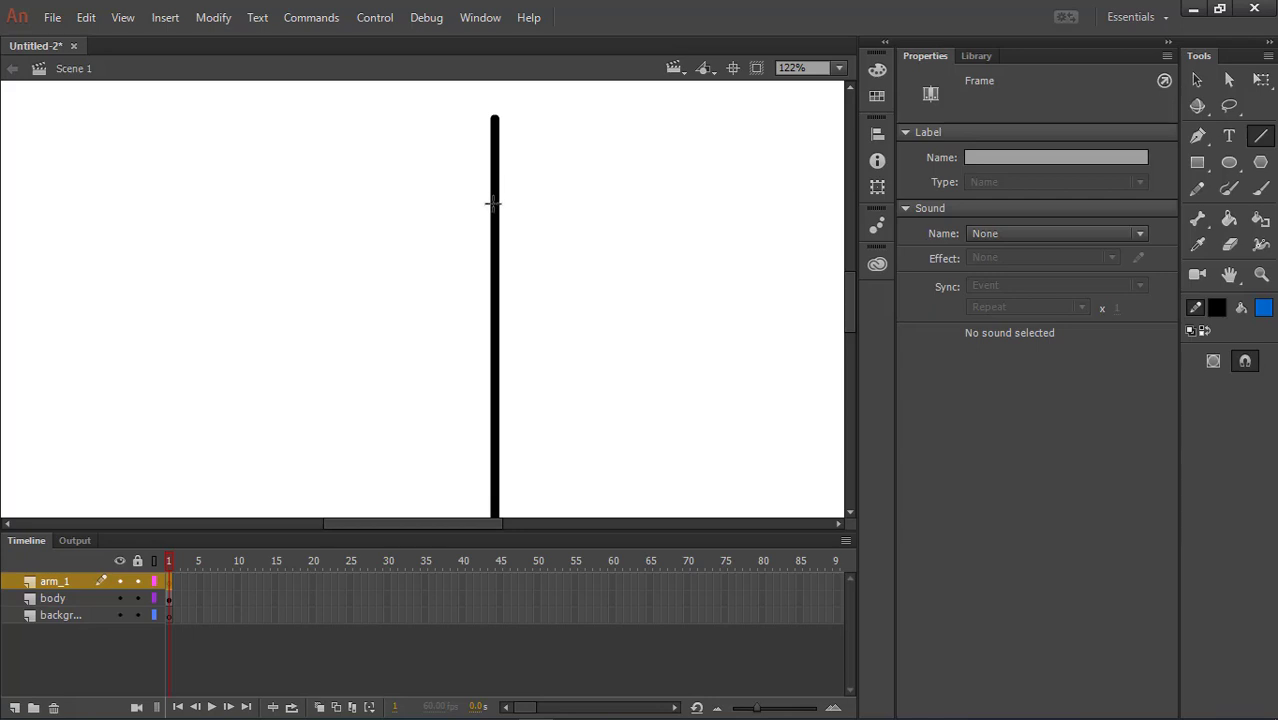
{"action": "mouse_move", "coordinate": [493, 203]}
{"action": "left_mouse_down"}
{"action": "mouse_move", "coordinate": [436, 514]}
{"action": "mouse_move", "coordinate": [428, 486]}
{"action": "left_mouse_up"}
{"action": "mouse_move", "coordinate": [514, 429]}
{"action": "left_mouse_down"}
{"action": "mouse_move", "coordinate": [537, 257]}
{"action": "mouse_move", "coordinate": [533, 292]}
{"action": "left_mouse_up"}
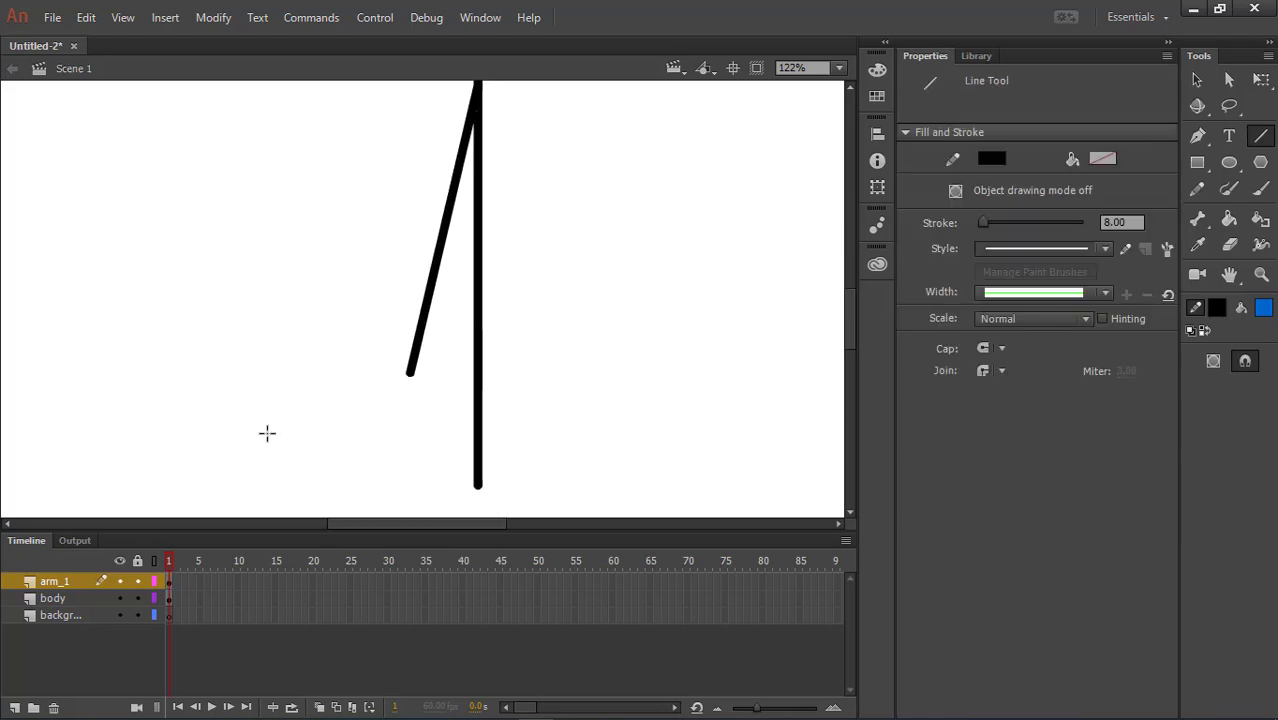
- Add a new layer above arm_1 and name it arm_2
{"action": "left_click", "coordinate": [14, 707]}
{"action": "double_click", "coordinate": [60, 581]}
{"action": "type", "text": "arm"}
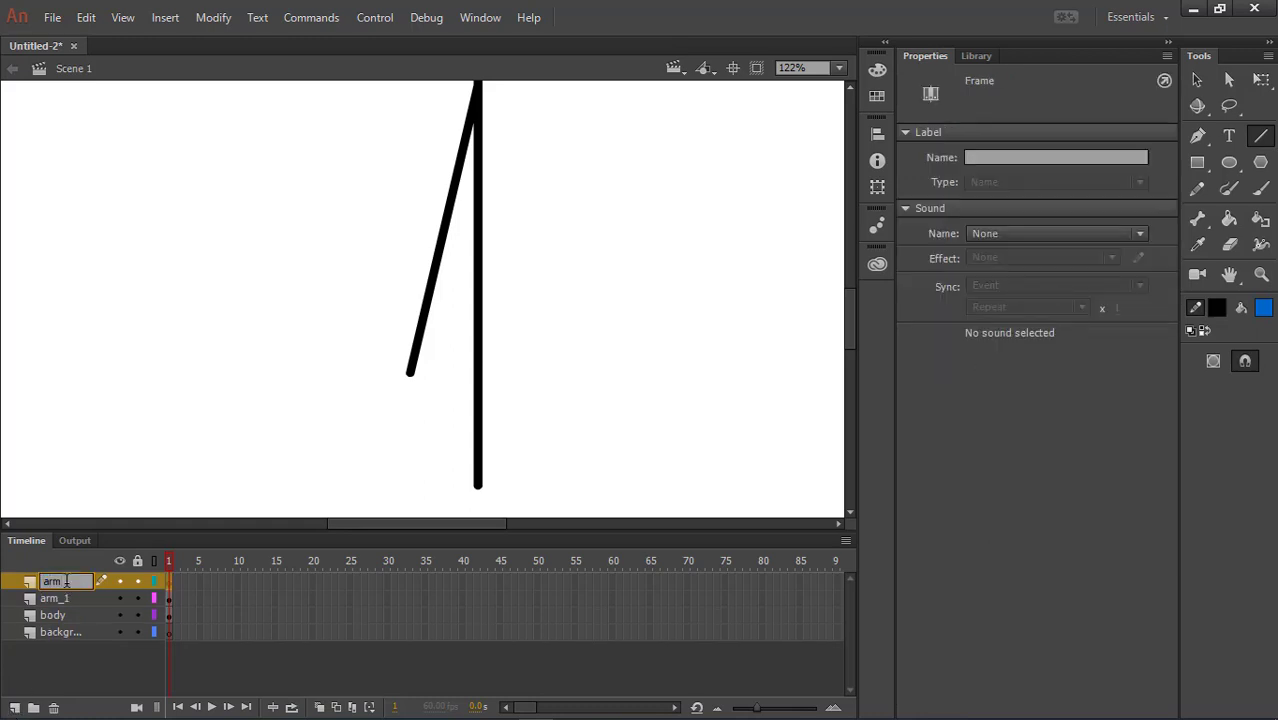
{"action": "type", "text": "_2"}
{"action": "key", "text": "Return"}
- Draw the second arm on arm_2 as a line slanting down to the right from the same shoulder point, matching the first arm's length
{"action": "left_click_drag", "start_coordinate": [593, 175], "coordinate": [529, 229]}
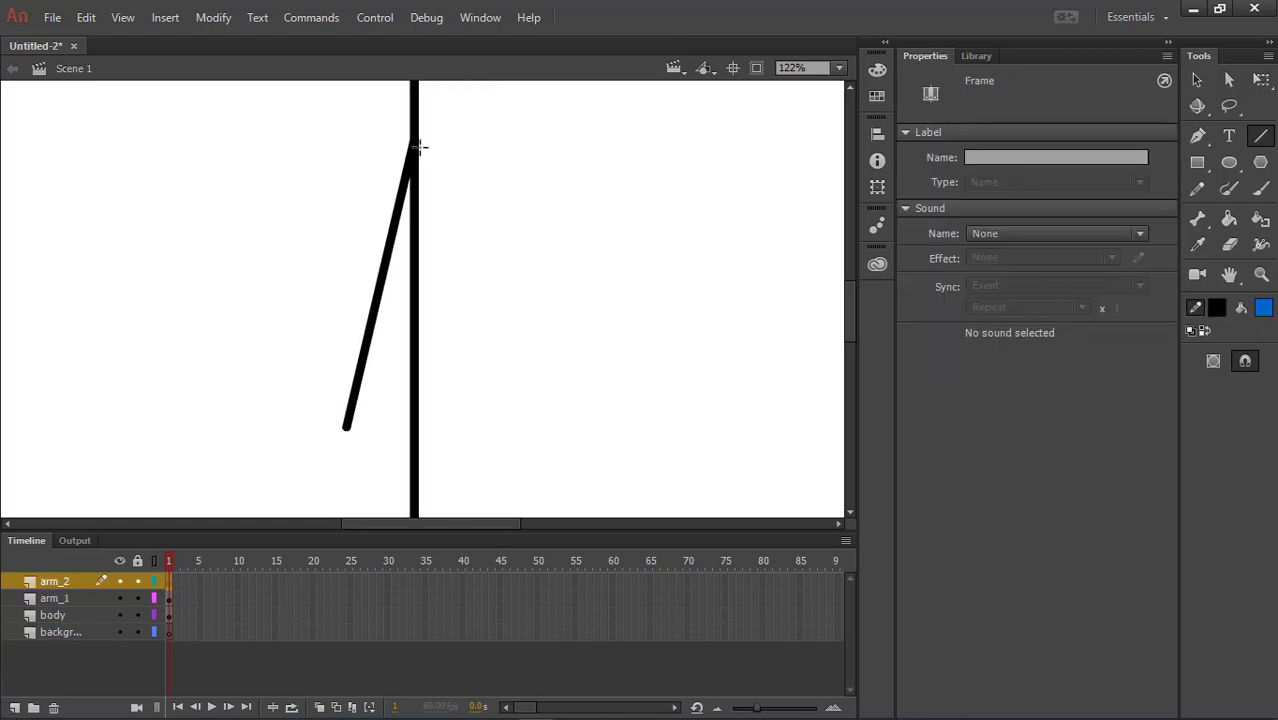
{"action": "mouse_move", "coordinate": [410, 142]}
{"action": "left_mouse_down"}
{"action": "mouse_move", "coordinate": [465, 260]}
{"action": "mouse_move", "coordinate": [474, 448]}
{"action": "mouse_move", "coordinate": [457, 430]}
{"action": "left_mouse_up"}
{"action": "left_click_drag", "start_coordinate": [498, 313], "coordinate": [510, 161]}
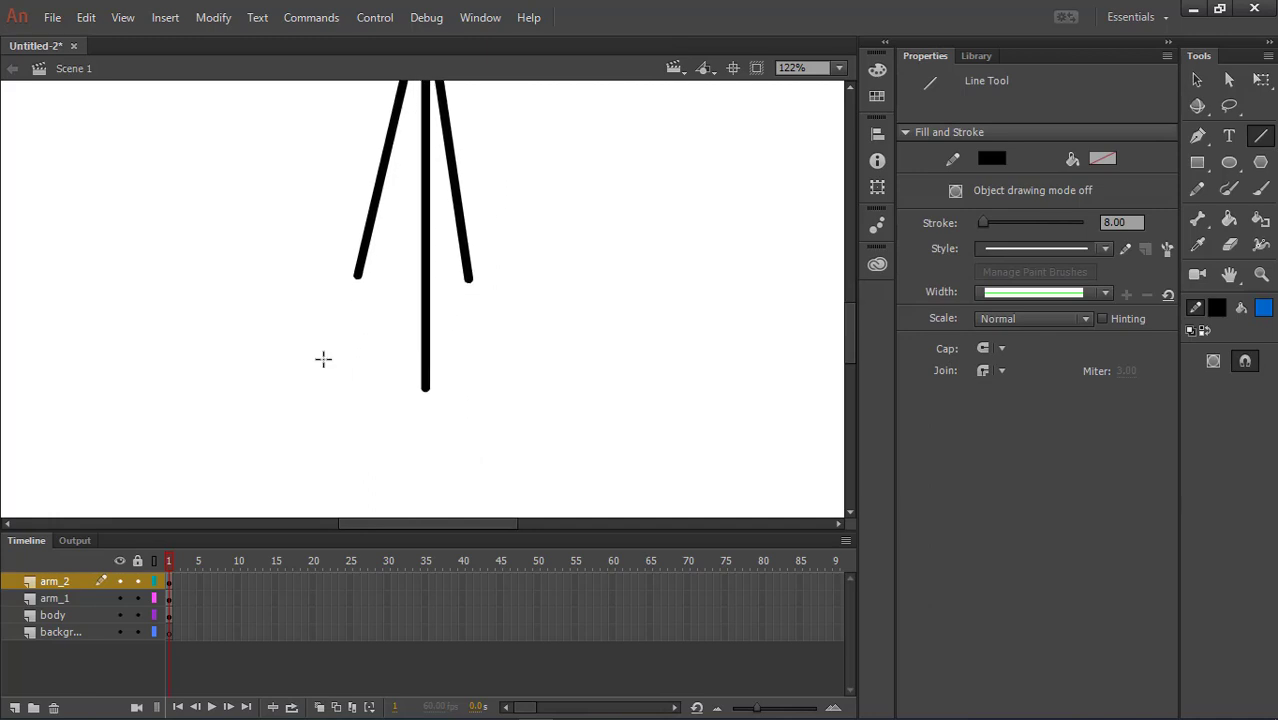
- Add a layer named leg_1 and draw a line on it slanting down to the left from the torso's lower end
{"action": "left_click", "coordinate": [14, 708]}
{"action": "double_click", "coordinate": [55, 580]}
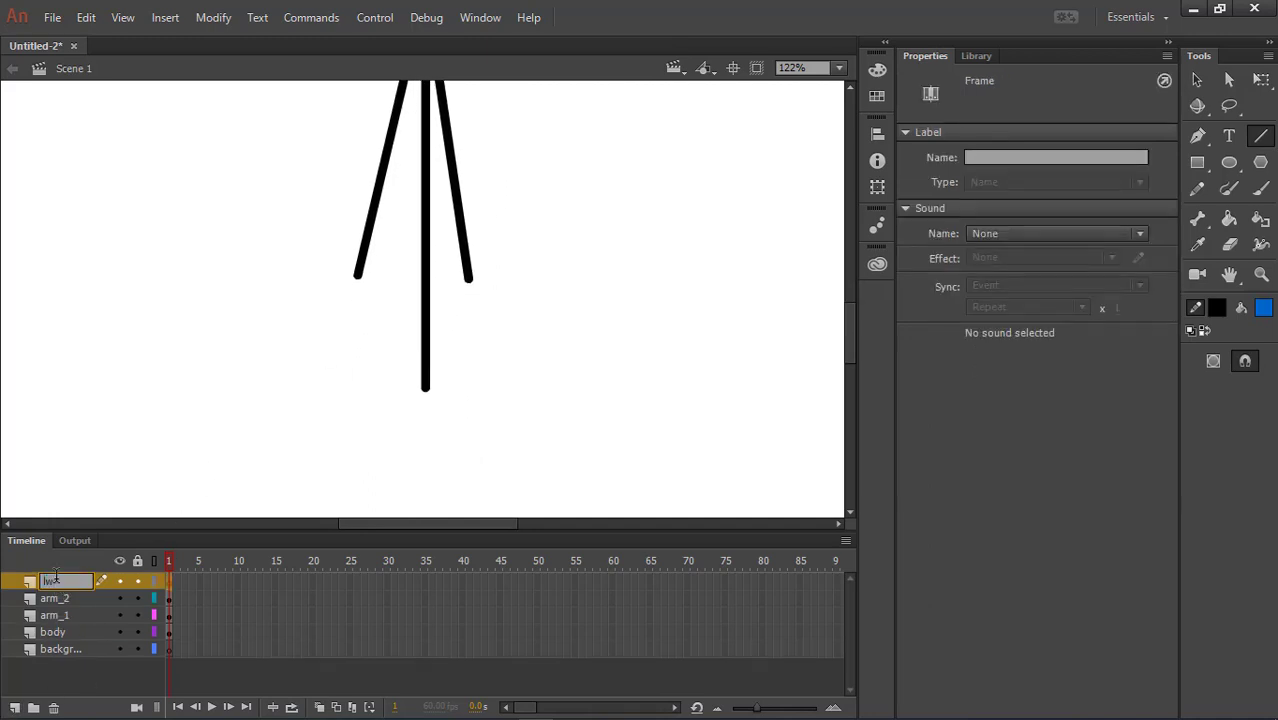
{"action": "type", "text": "leg_1"}
{"action": "key", "text": "Return"}
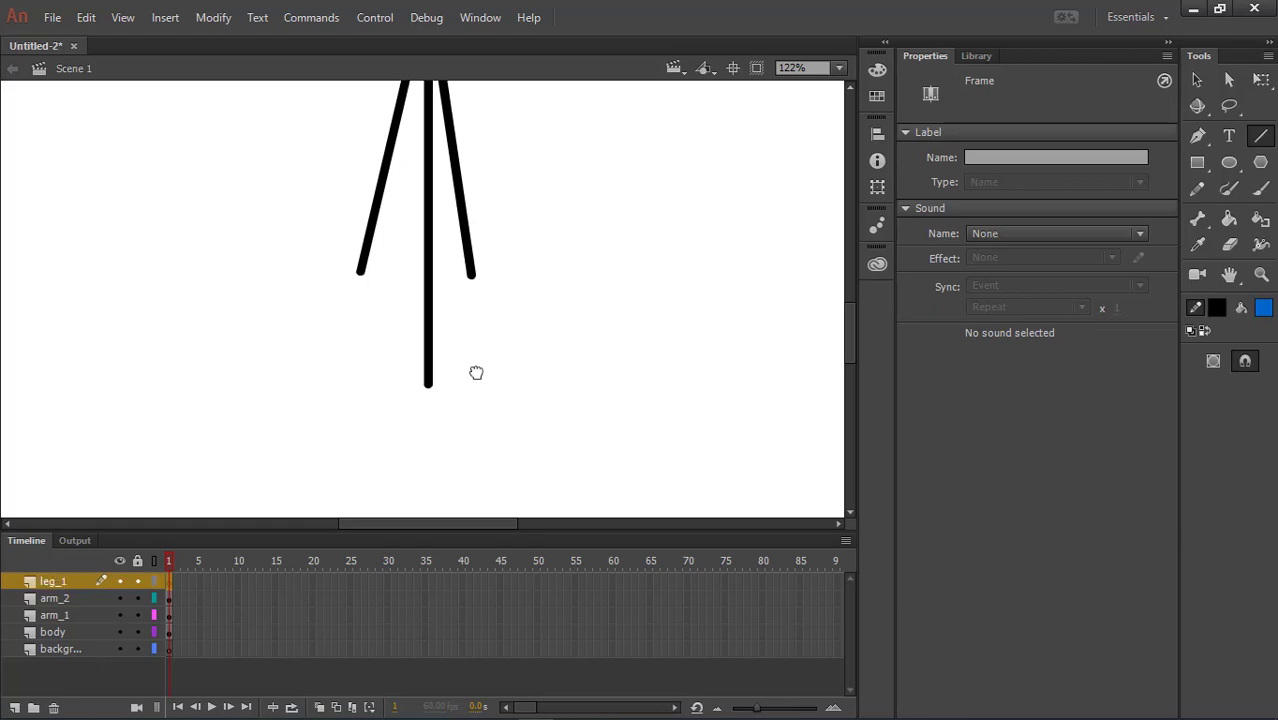
{"action": "mouse_move", "coordinate": [476, 371]}
{"action": "left_mouse_down"}
{"action": "mouse_move", "coordinate": [483, 256]}
{"action": "mouse_move", "coordinate": [371, 451]}
{"action": "mouse_move", "coordinate": [364, 506]}
{"action": "left_mouse_up"}
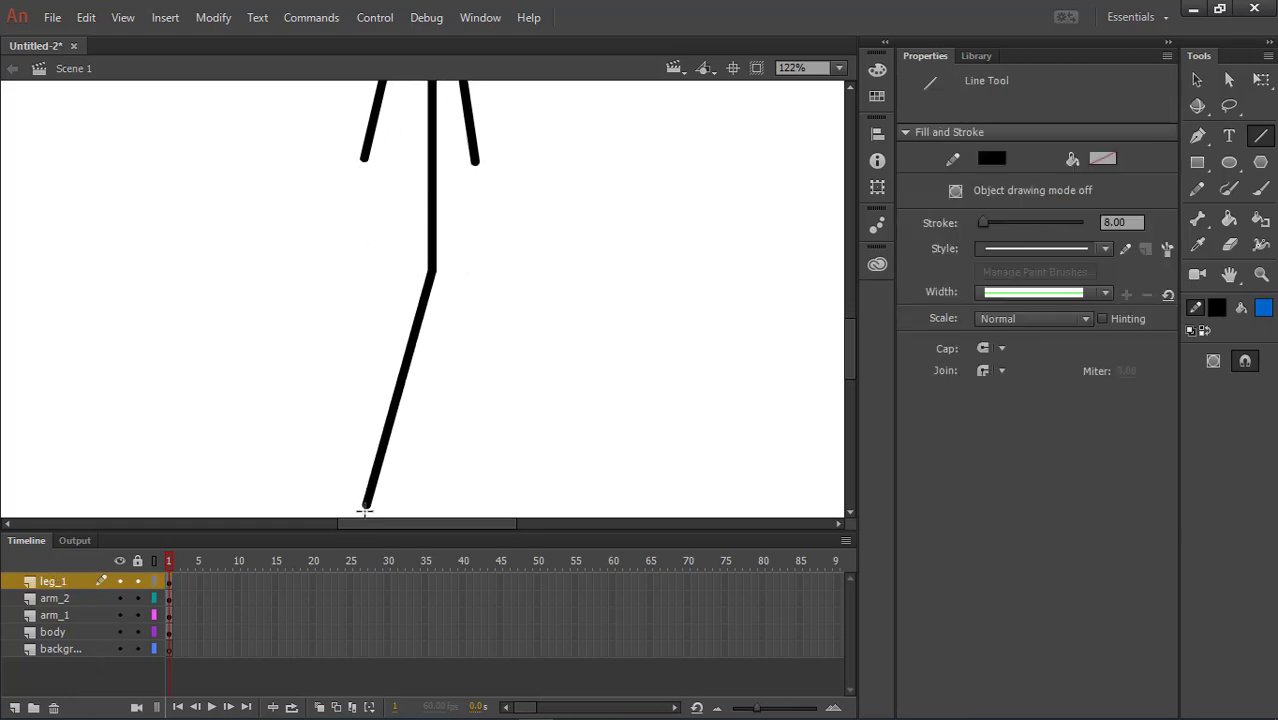
- Add a layer named leg_2 and draw a line on it slanting down to the right from the torso's lower end
{"action": "left_click", "coordinate": [14, 708]}
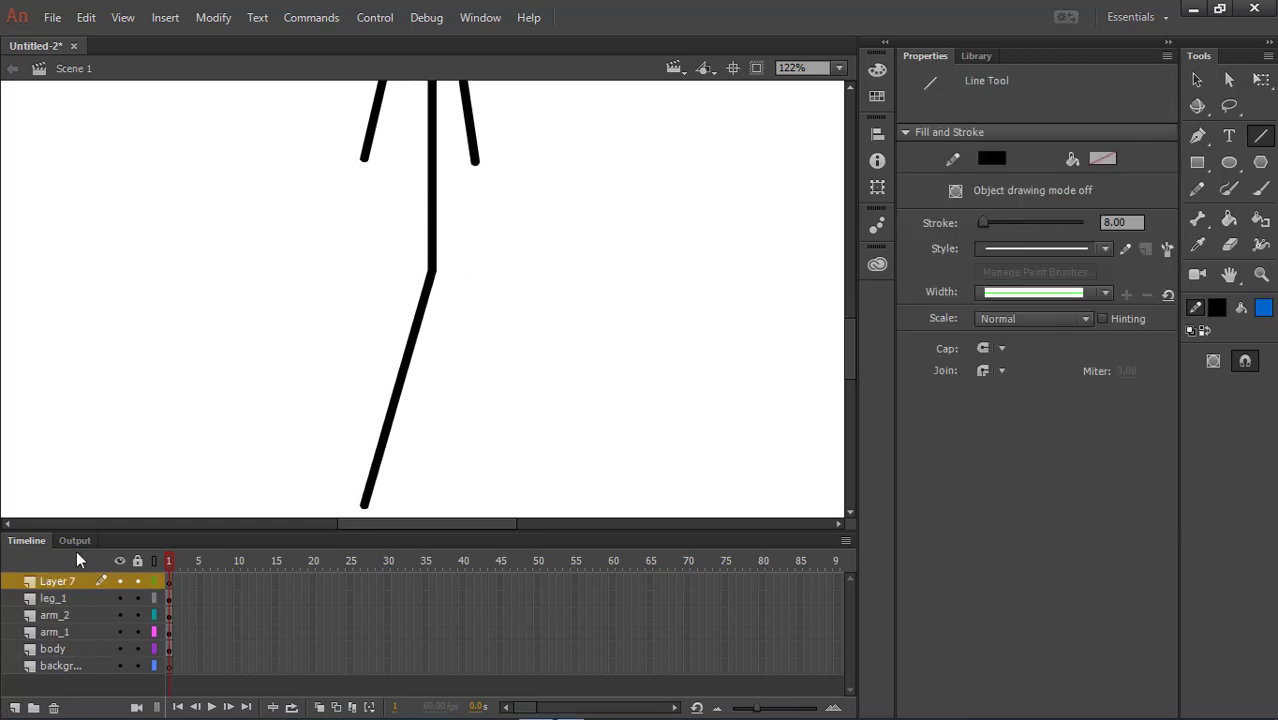
{"action": "double_click", "coordinate": [62, 582]}
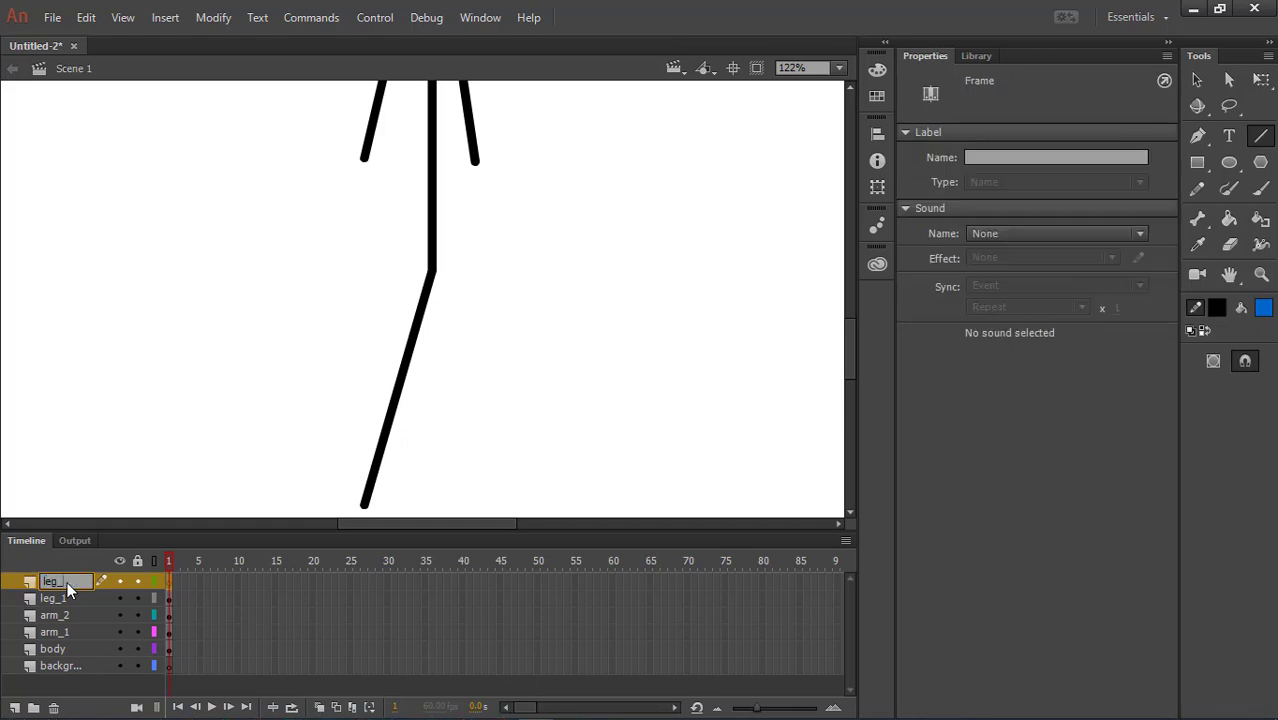
{"action": "mouse_move", "coordinate": [437, 268]}
{"action": "left_mouse_down"}
{"action": "mouse_move", "coordinate": [488, 451]}
{"action": "mouse_move", "coordinate": [472, 502]}
{"action": "left_mouse_up"}
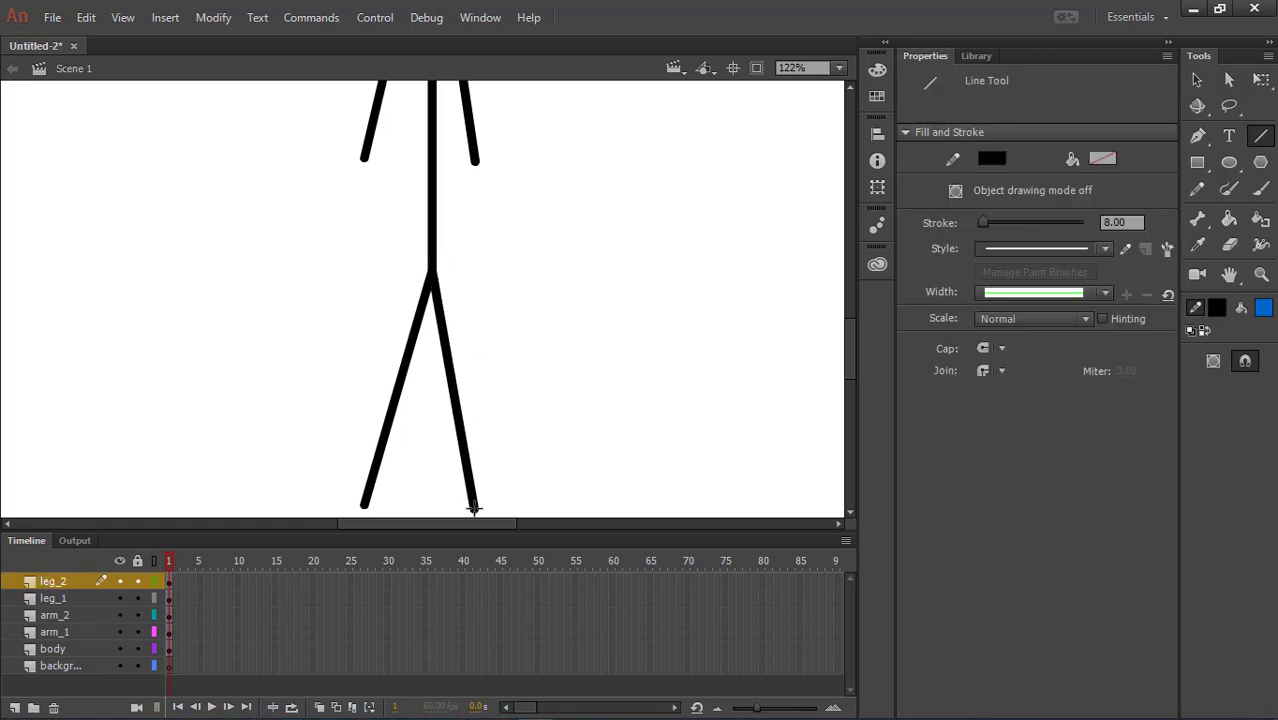
{"action": "scroll", "coordinate": [527, 264], "scroll_direction": "down", "scroll_amount": 5}
{"action": "scroll", "coordinate": [525, 262], "scroll_direction": "up", "scroll_amount": 5}
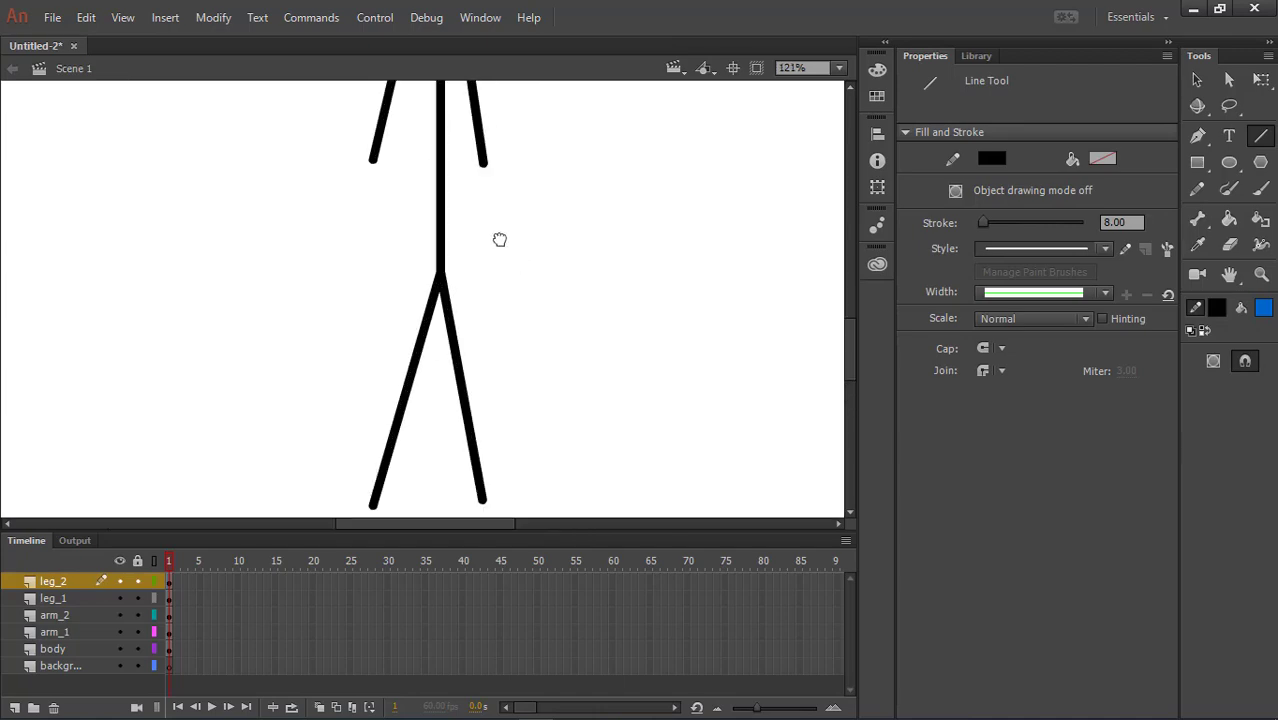
- Bend both straight arm lines into curves with the Selection tool, bowing the right arm outward and adjusting the arm ends
{"action": "left_click_drag", "start_coordinate": [446, 108], "coordinate": [496, 330]}
{"action": "left_click", "coordinate": [1197, 79]}
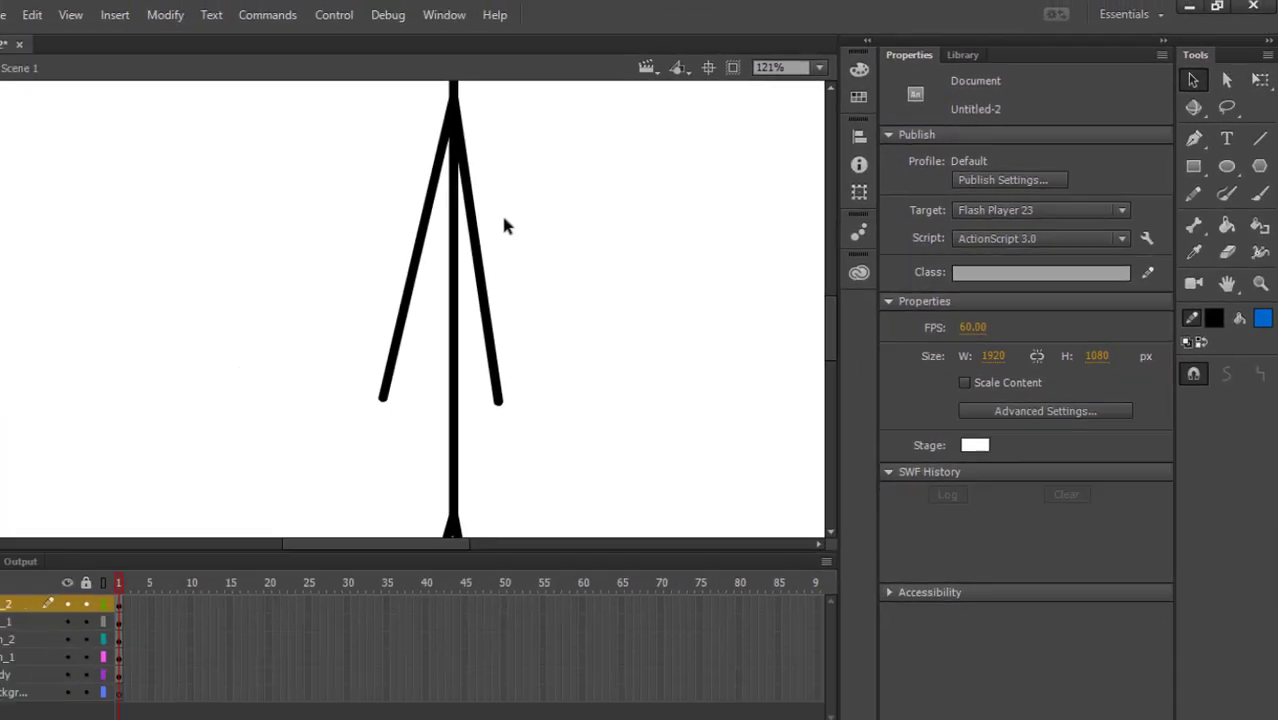
{"action": "left_click_drag", "start_coordinate": [450, 289], "coordinate": [550, 160]}
{"action": "left_click_drag", "start_coordinate": [521, 262], "coordinate": [531, 262]}
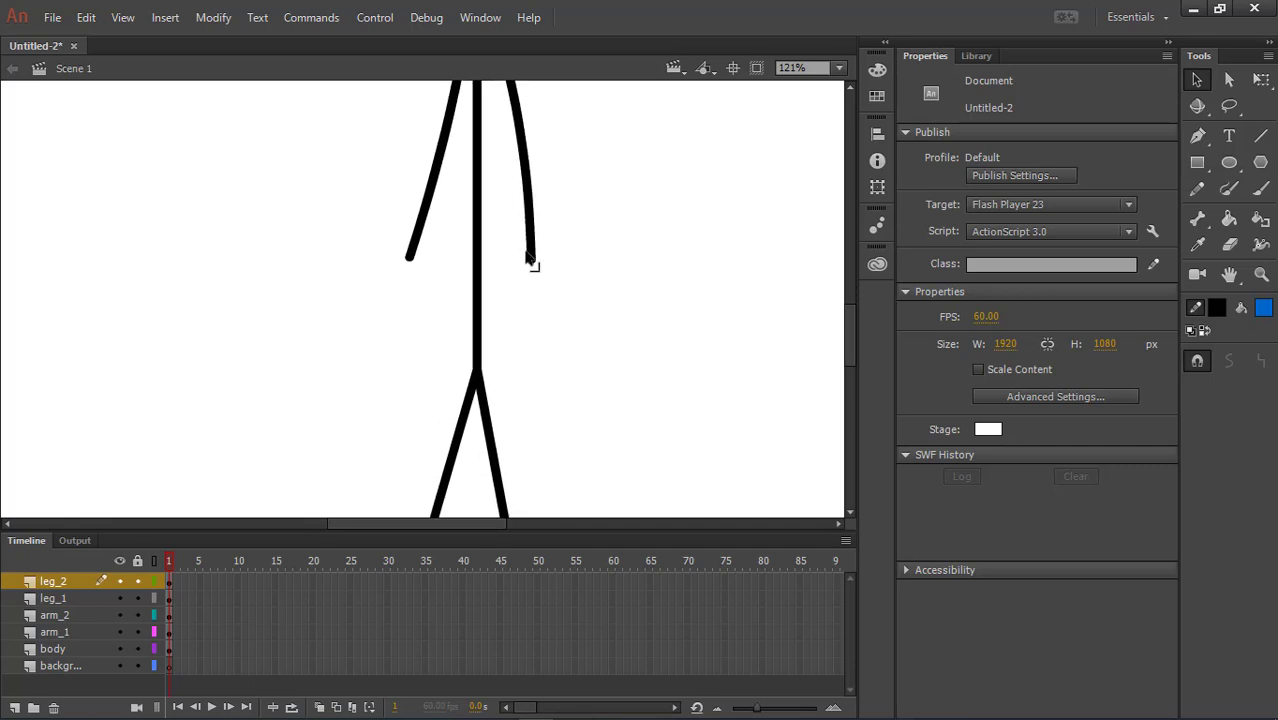
{"action": "left_click_drag", "start_coordinate": [531, 165], "coordinate": [537, 166]}
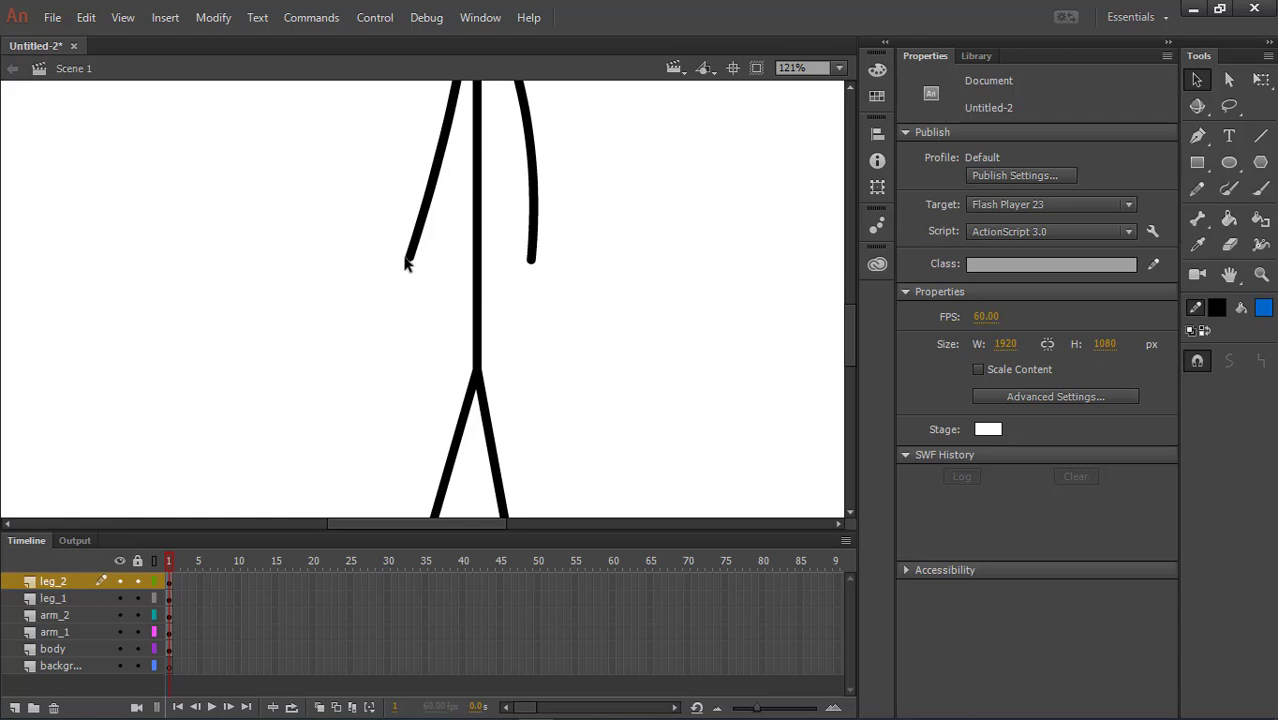
{"action": "mouse_move", "coordinate": [408, 259]}
{"action": "left_mouse_down"}
{"action": "mouse_move", "coordinate": [425, 265]}
{"action": "mouse_move", "coordinate": [411, 256]}
{"action": "left_mouse_up"}
- Bend both leg lines into gentle curves that bow toward the left side of the figure
{"action": "scroll", "coordinate": [508, 240], "scroll_direction": "down", "scroll_amount": 5}
{"action": "scroll", "coordinate": [533, 273], "scroll_direction": "up", "scroll_amount": 2}
{"action": "scroll", "coordinate": [480, 160], "scroll_direction": "down", "scroll_amount": 1}
{"action": "scroll", "coordinate": [496, 291], "scroll_direction": "up", "scroll_amount": 2}
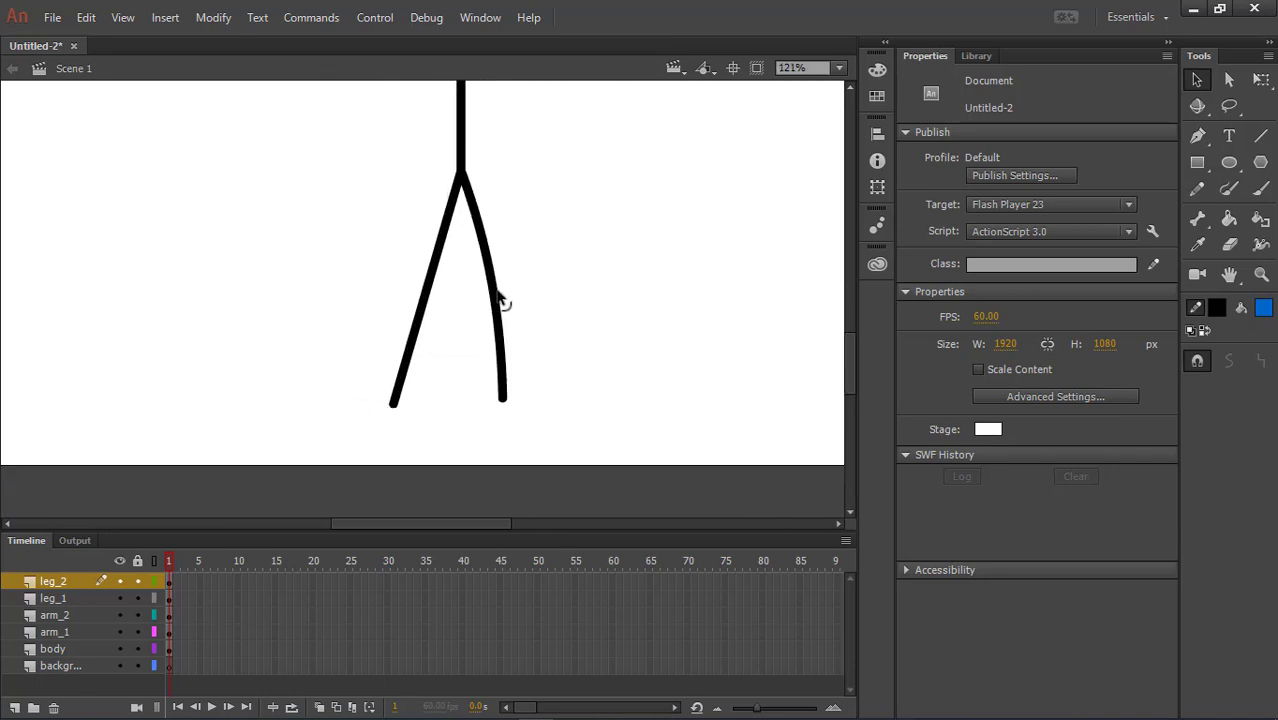
{"action": "mouse_move", "coordinate": [422, 308]}
{"action": "left_mouse_down"}
{"action": "mouse_move", "coordinate": [436, 313]}
{"action": "mouse_move", "coordinate": [408, 306]}
{"action": "left_mouse_up"}
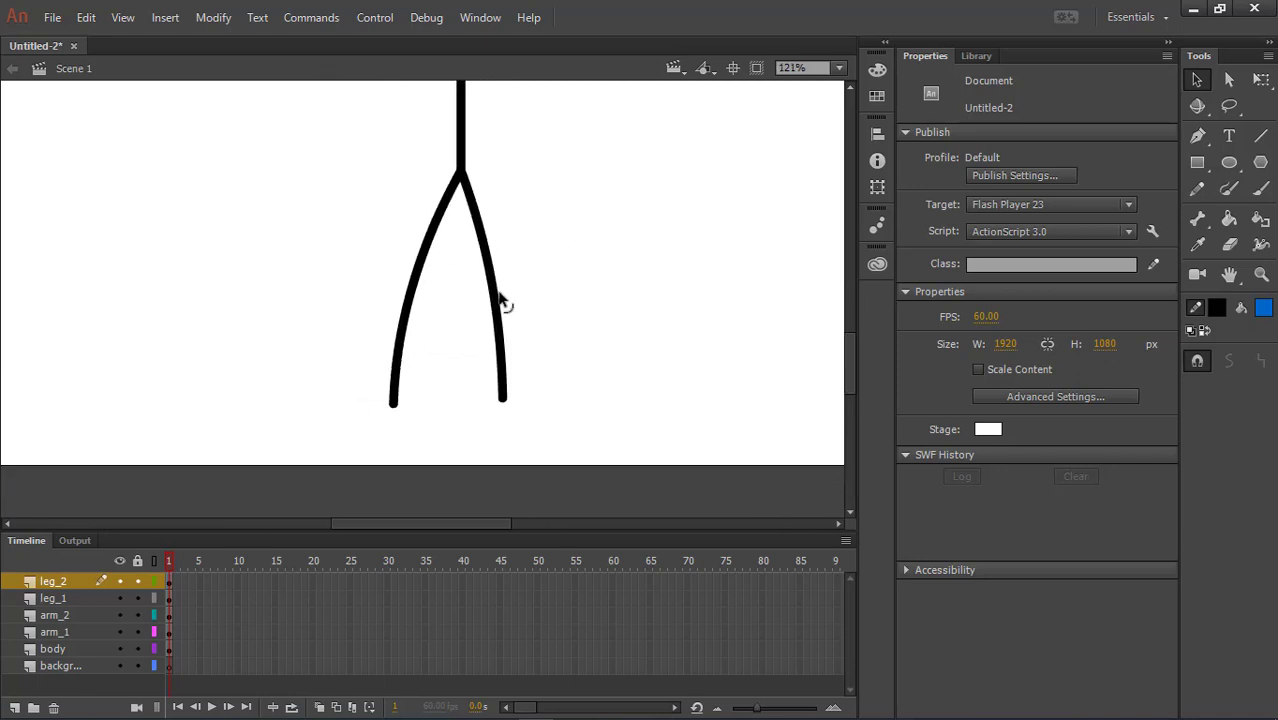
{"action": "left_click_drag", "start_coordinate": [497, 295], "coordinate": [485, 315]}
{"action": "left_click_drag", "start_coordinate": [501, 207], "coordinate": [507, 357]}
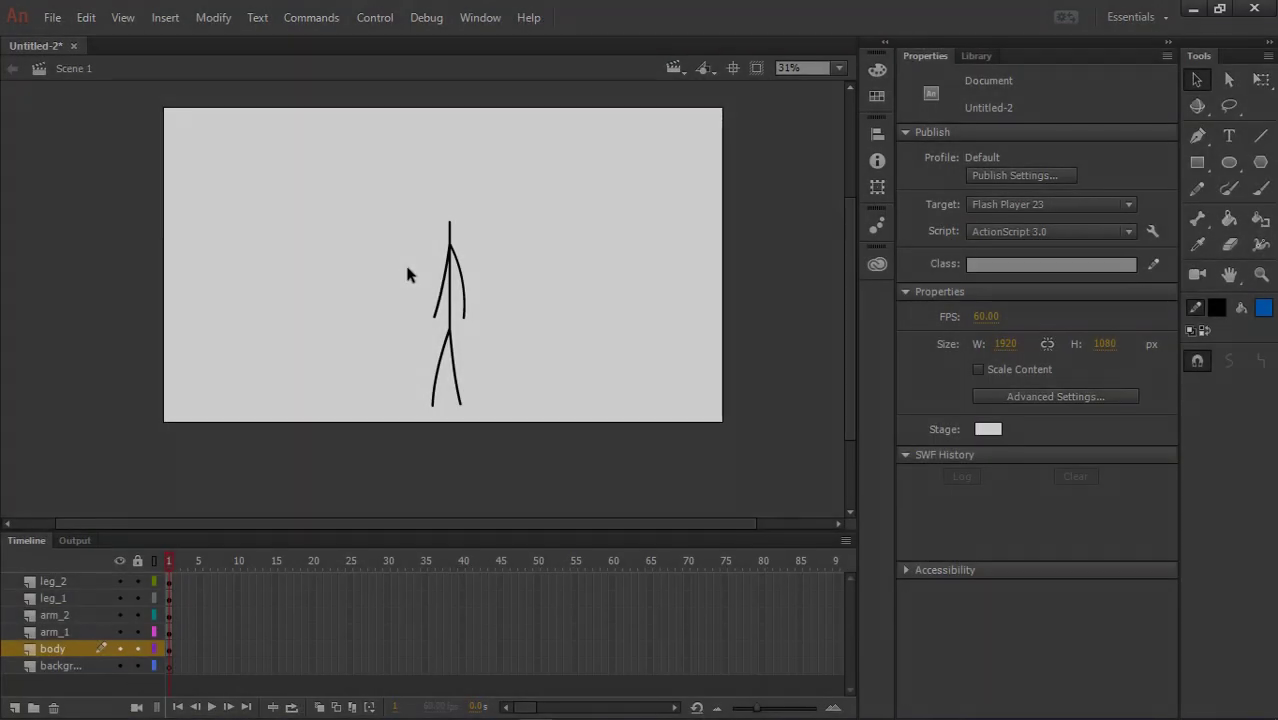
- Select the whole stick figure, move it up toward the stage's vertical centre, and deselect it
{"action": "left_click_drag", "start_coordinate": [331, 171], "coordinate": [793, 514]}
{"action": "left_click_drag", "start_coordinate": [455, 350], "coordinate": [447, 306]}
{"action": "left_click", "coordinate": [164, 265]}
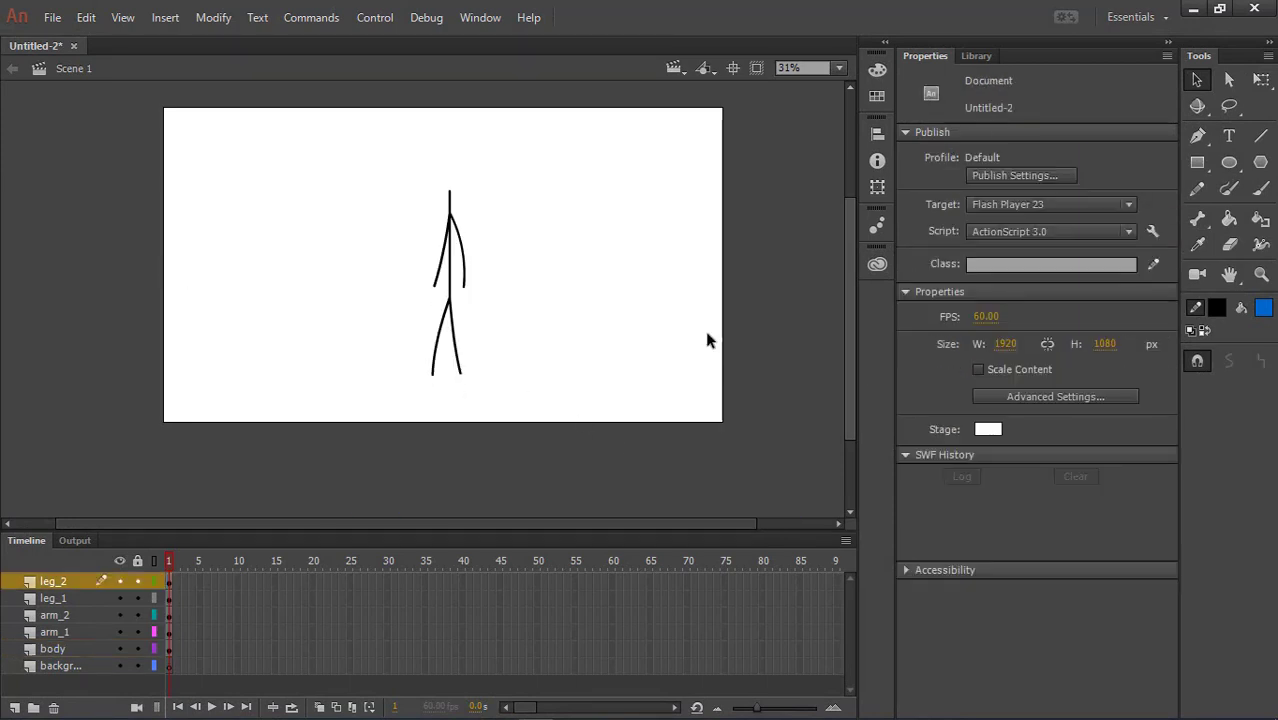
{"action": "scroll", "coordinate": [707, 340], "scroll_direction": "down", "scroll_amount": 4}
{"action": "scroll", "coordinate": [609, 334], "scroll_direction": "up", "scroll_amount": 6}
{"action": "left_click_drag", "start_coordinate": [296, 319], "coordinate": [451, 381]}
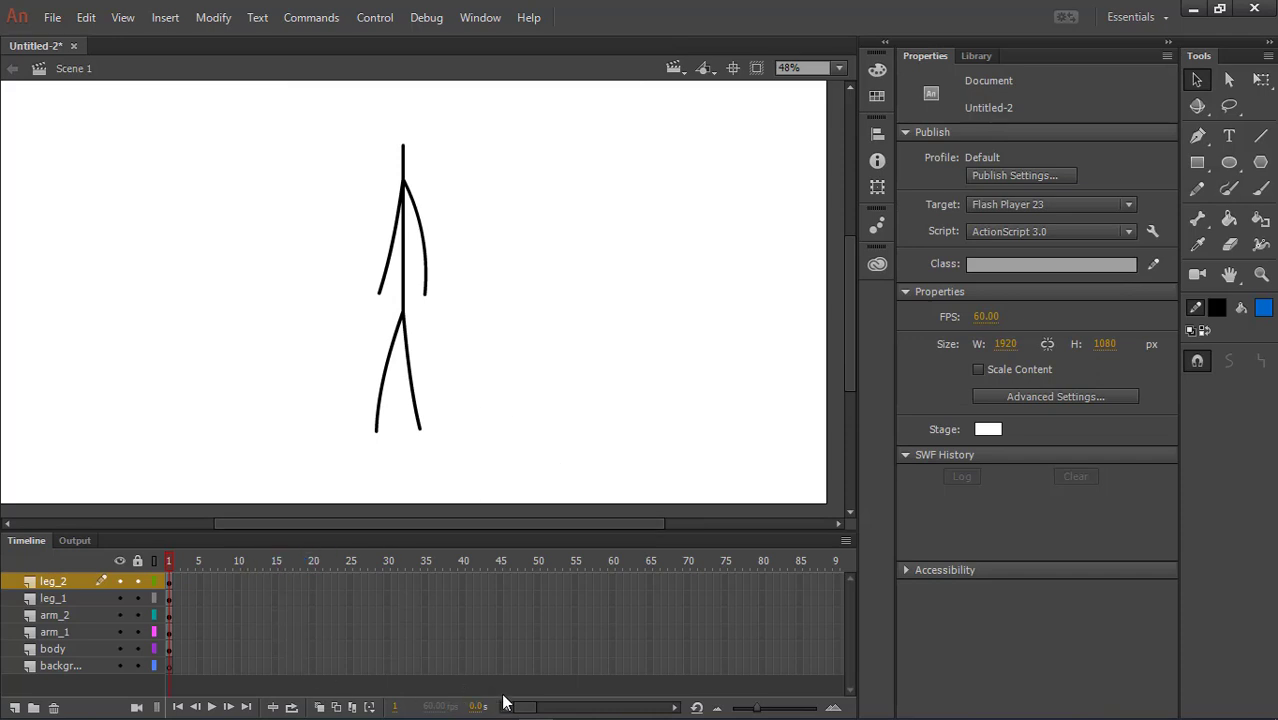
- Extend all six layers to frame 590 by inserting frames, and return to frame 1
{"action": "left_click_drag", "start_coordinate": [525, 707], "coordinate": [805, 687]}
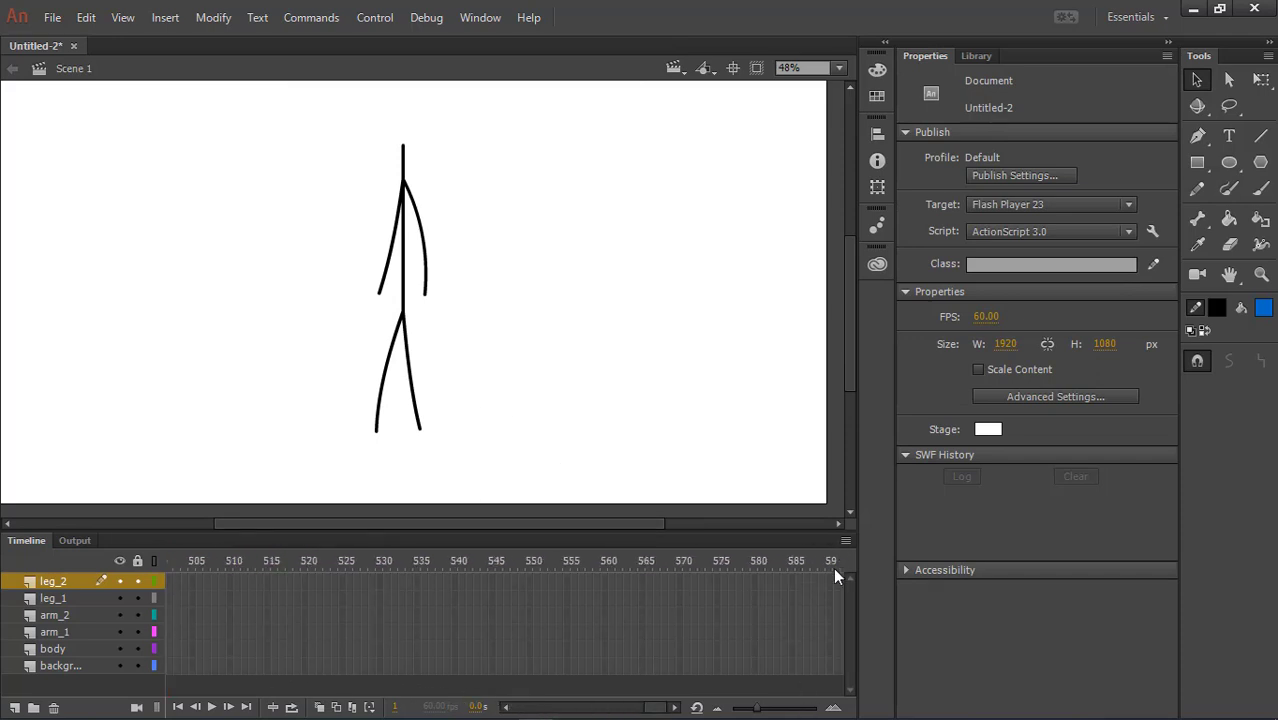
{"action": "left_click_drag", "start_coordinate": [828, 580], "coordinate": [830, 667]}
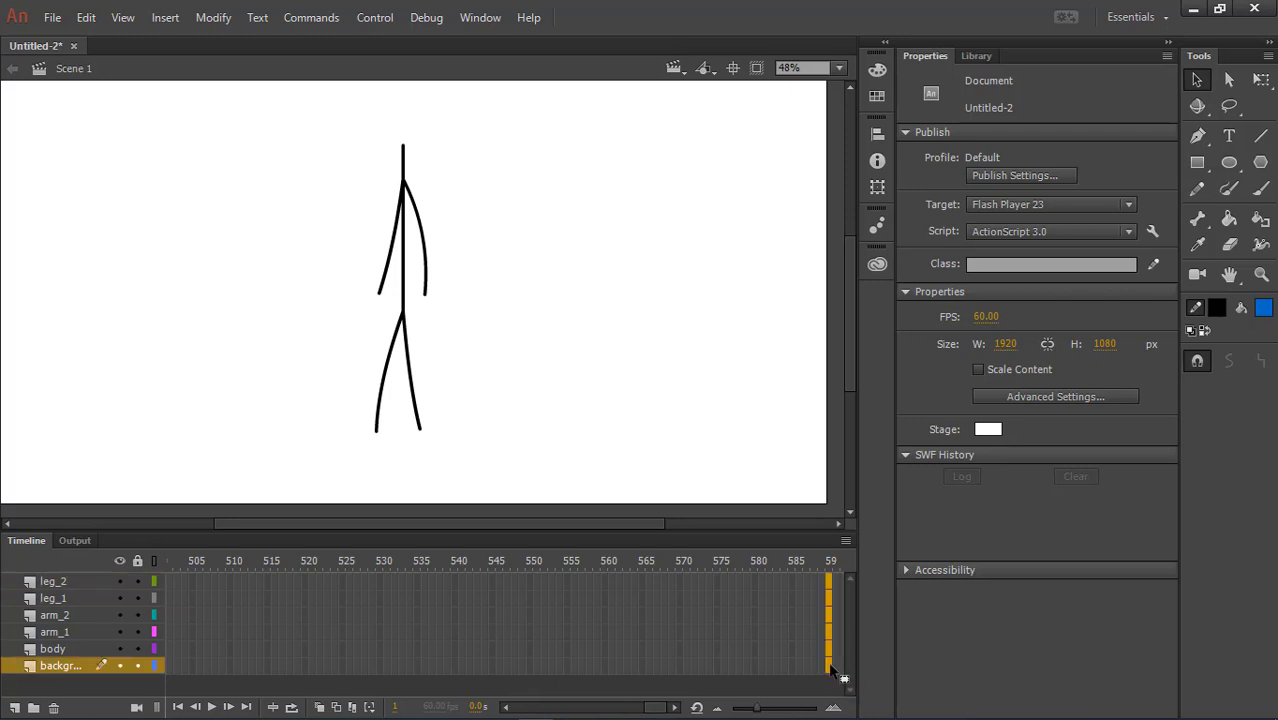
{"action": "right_click", "coordinate": [825, 598]}
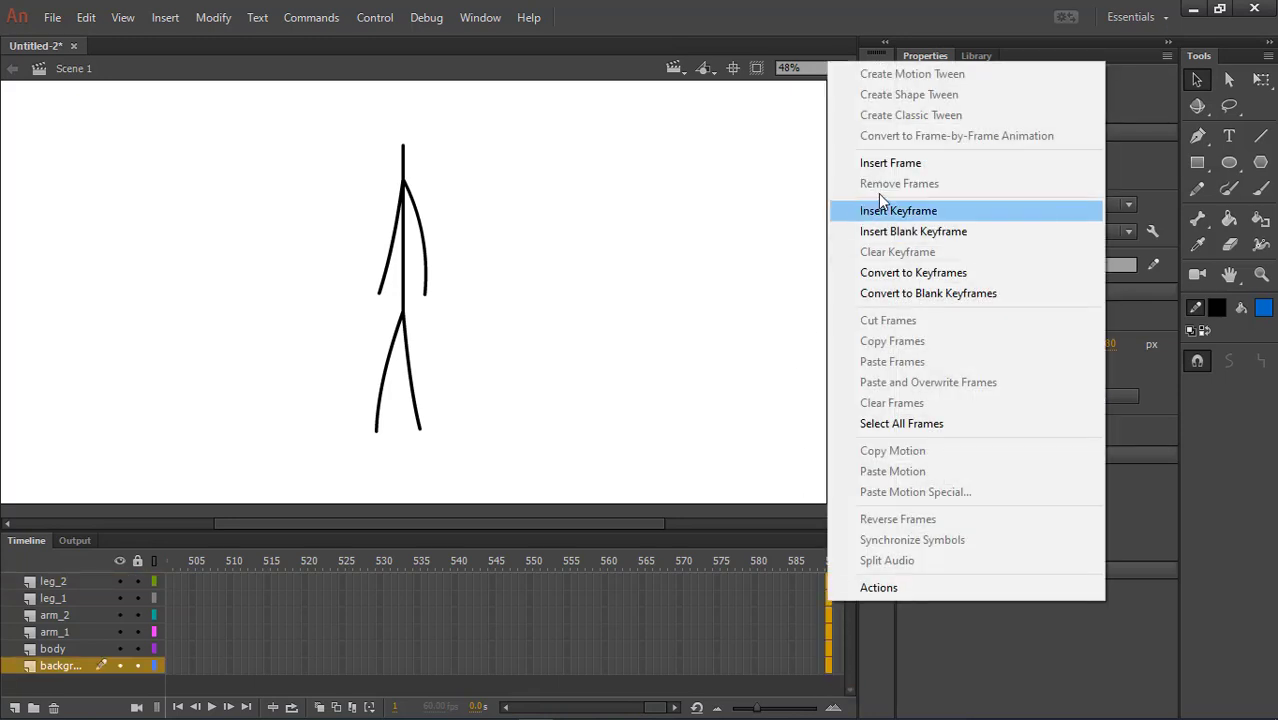
{"action": "left_click", "coordinate": [902, 163]}
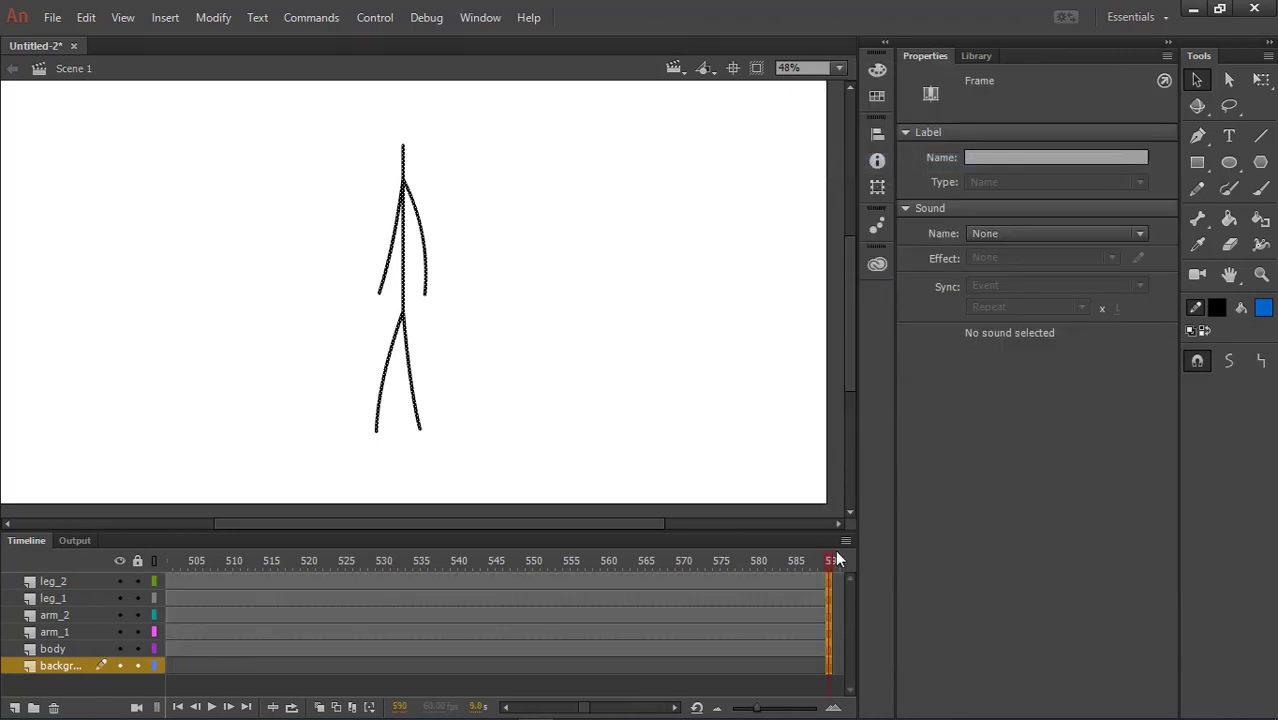
{"action": "left_click_drag", "start_coordinate": [829, 563], "coordinate": [57, 674]}
{"action": "scroll", "coordinate": [452, 288], "scroll_direction": "down", "scroll_amount": 2}
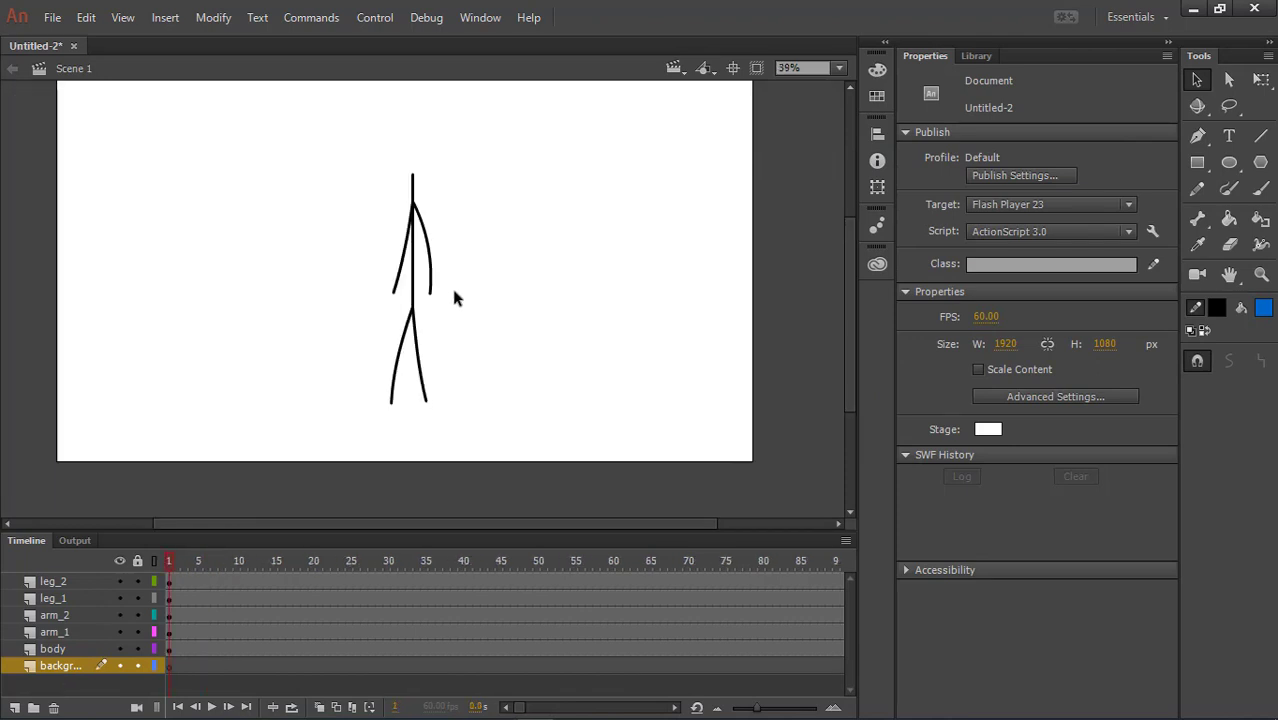
{"action": "scroll", "coordinate": [452, 288], "scroll_direction": "up", "scroll_amount": 1}
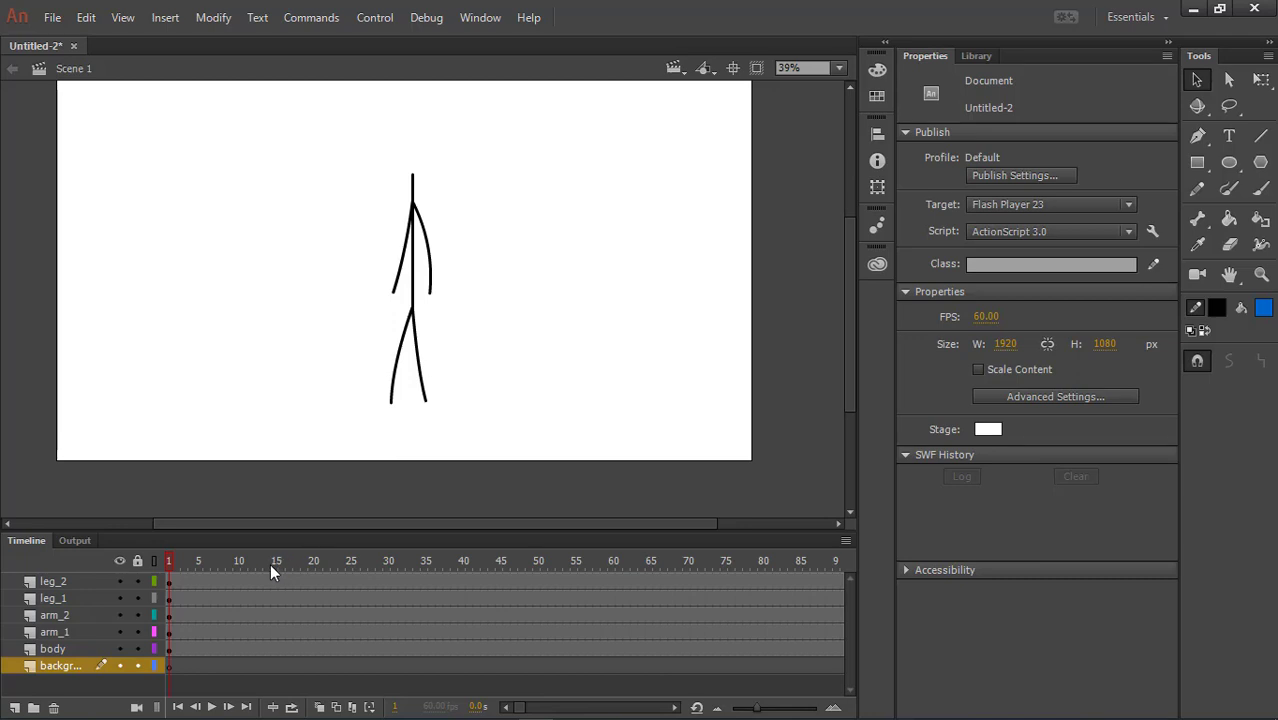
- Create classic tweens on the leg_2, leg_1, arm_2, arm_1 and body layers, and return to frame 1
{"action": "left_click_drag", "start_coordinate": [277, 582], "coordinate": [278, 616]}
{"action": "left_click_drag", "start_coordinate": [275, 663], "coordinate": [271, 648]}
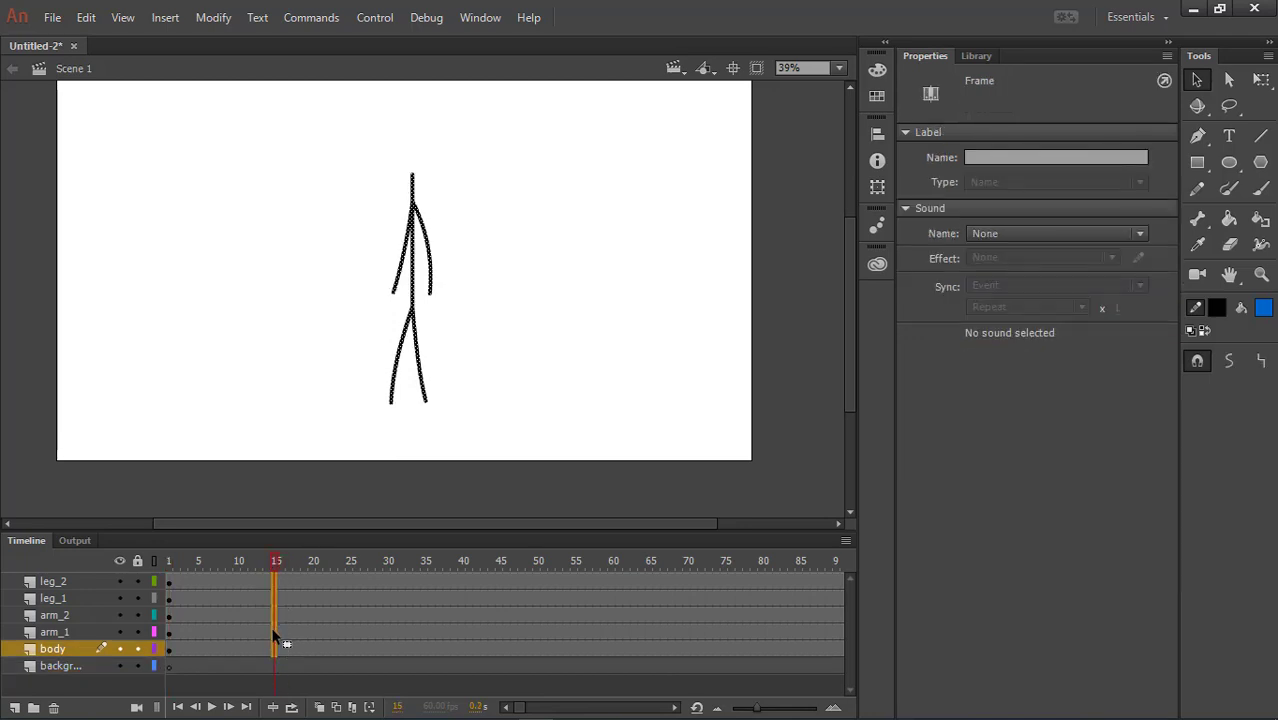
{"action": "right_click", "coordinate": [273, 635]}
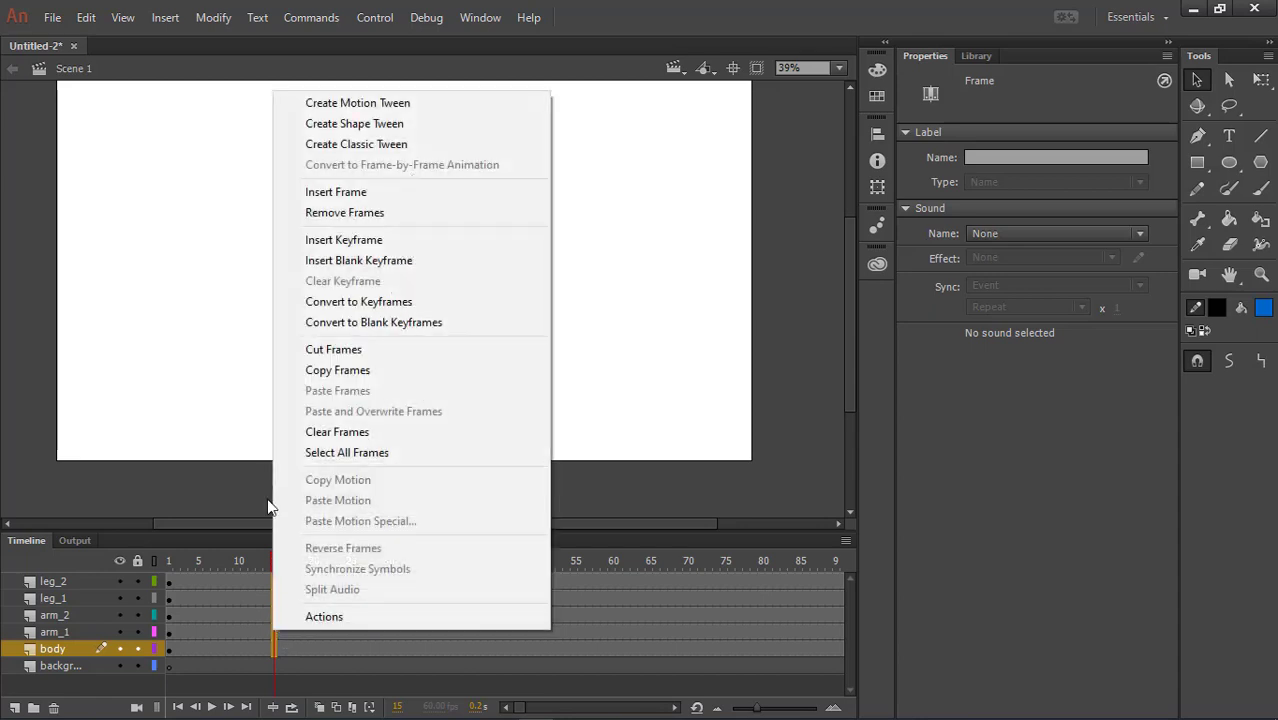
{"action": "left_click", "coordinate": [348, 144]}
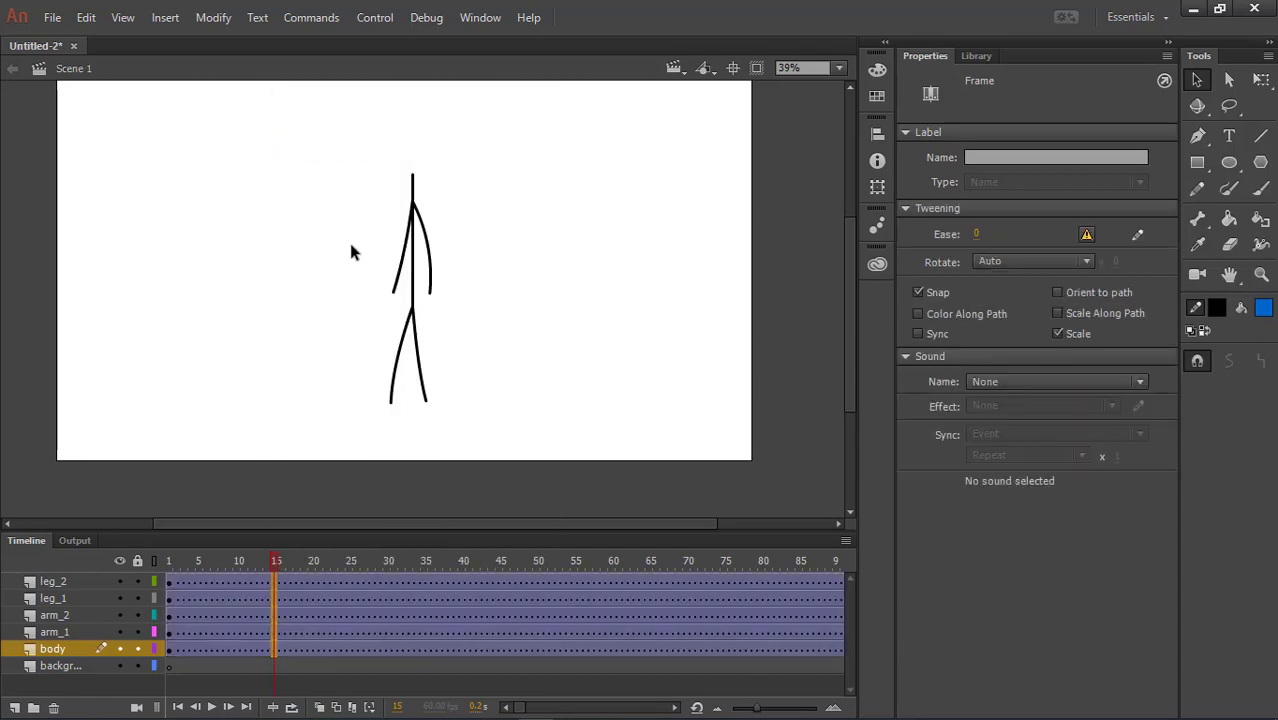
{"action": "left_click_drag", "start_coordinate": [268, 562], "coordinate": [60, 615]}
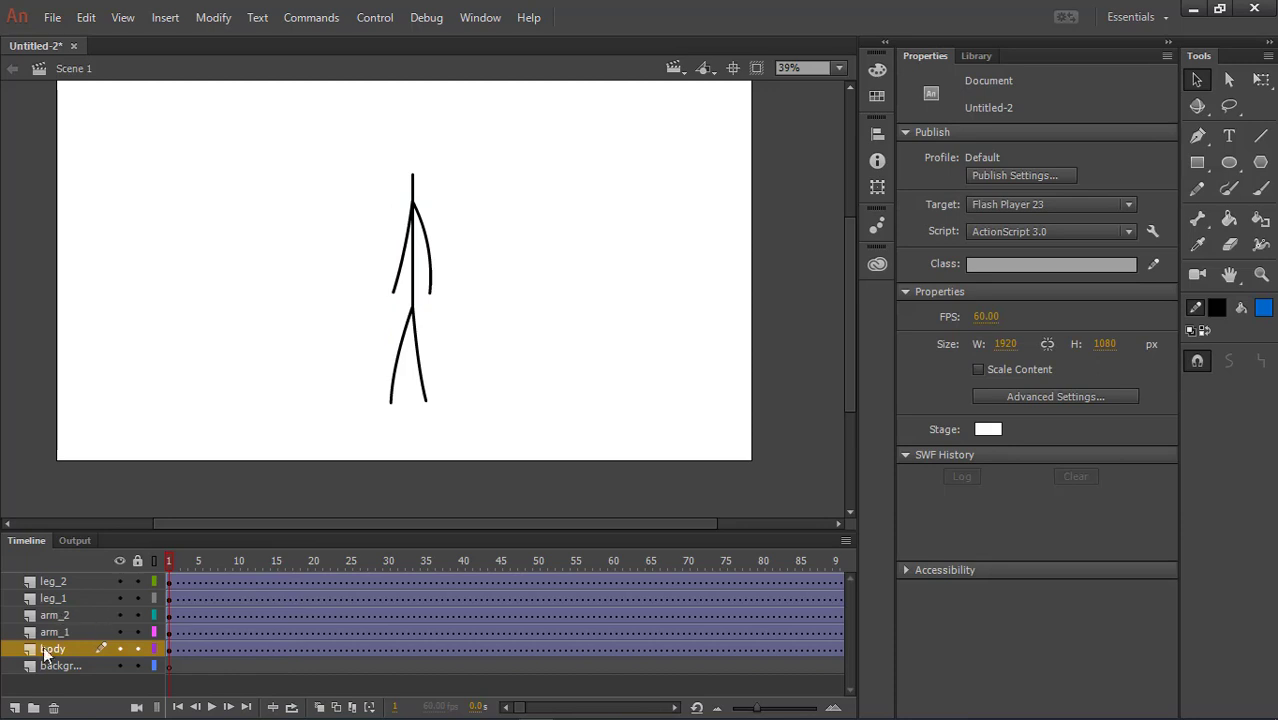
- Open the arm_1 symbol for editing, extend its layer to frame 70, and return to frame 1
{"action": "left_click", "coordinate": [62, 632]}
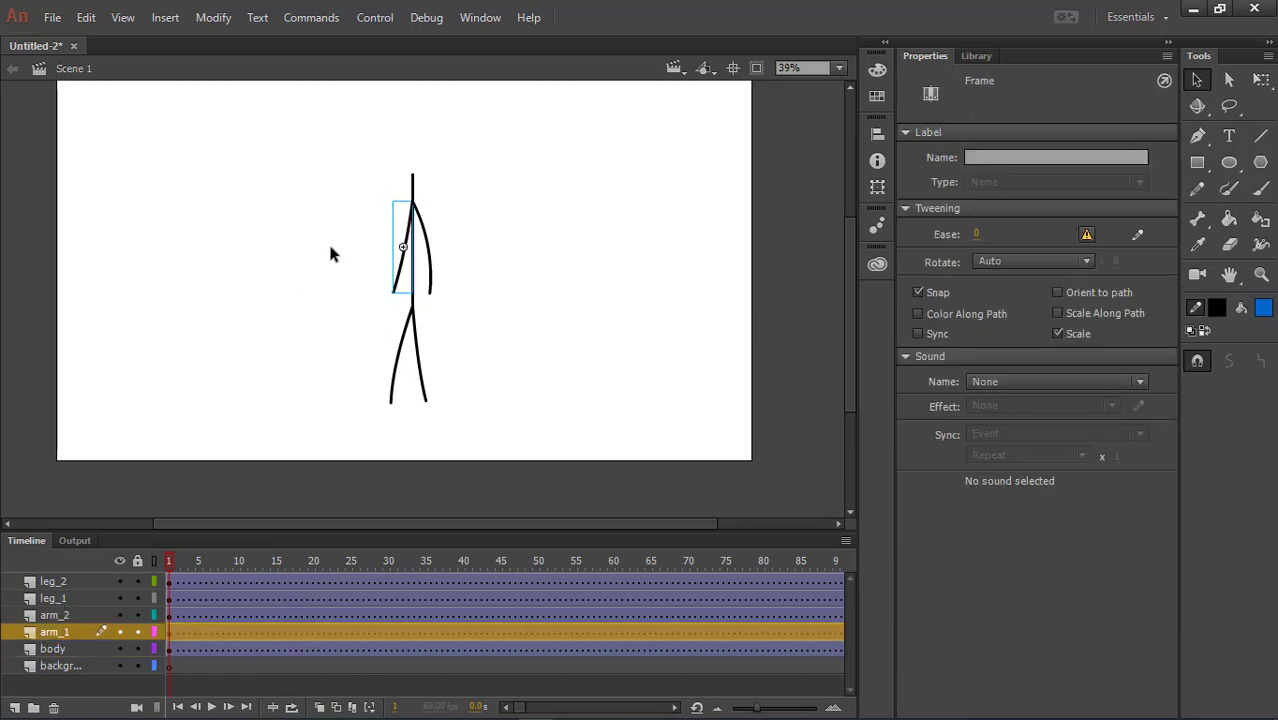
{"action": "double_click", "coordinate": [402, 268]}
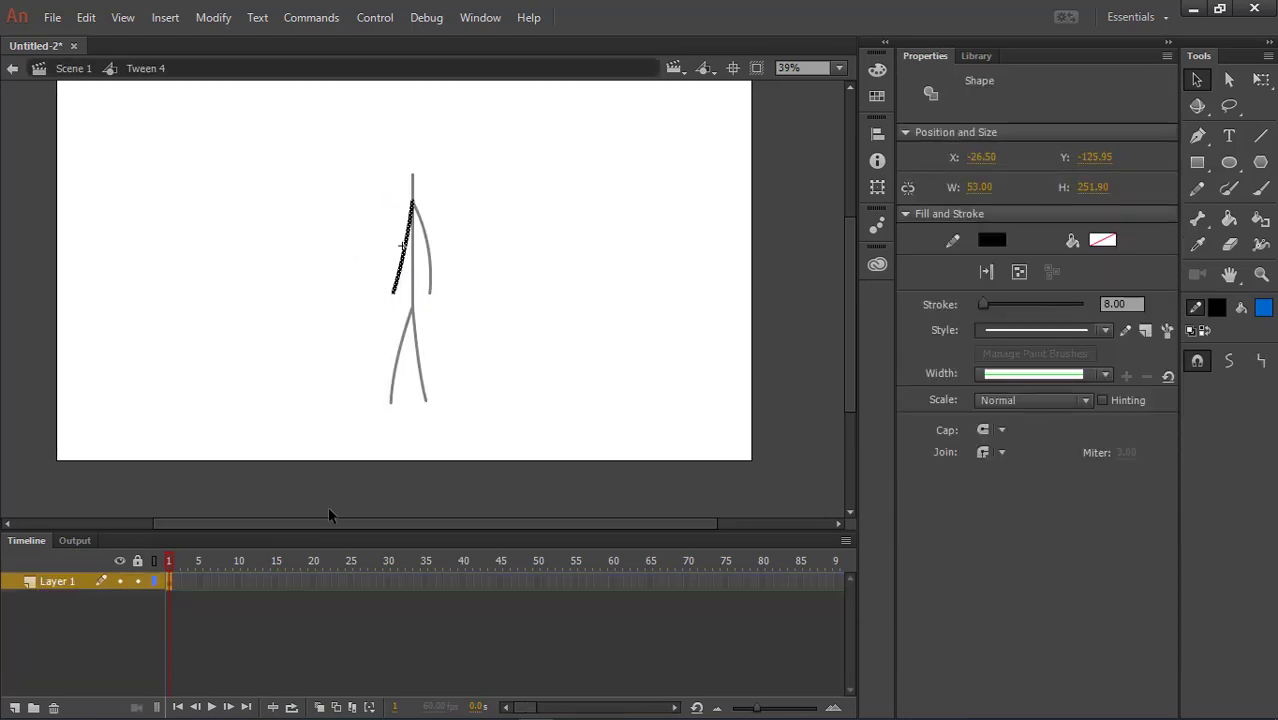
{"action": "right_click", "coordinate": [687, 576]}
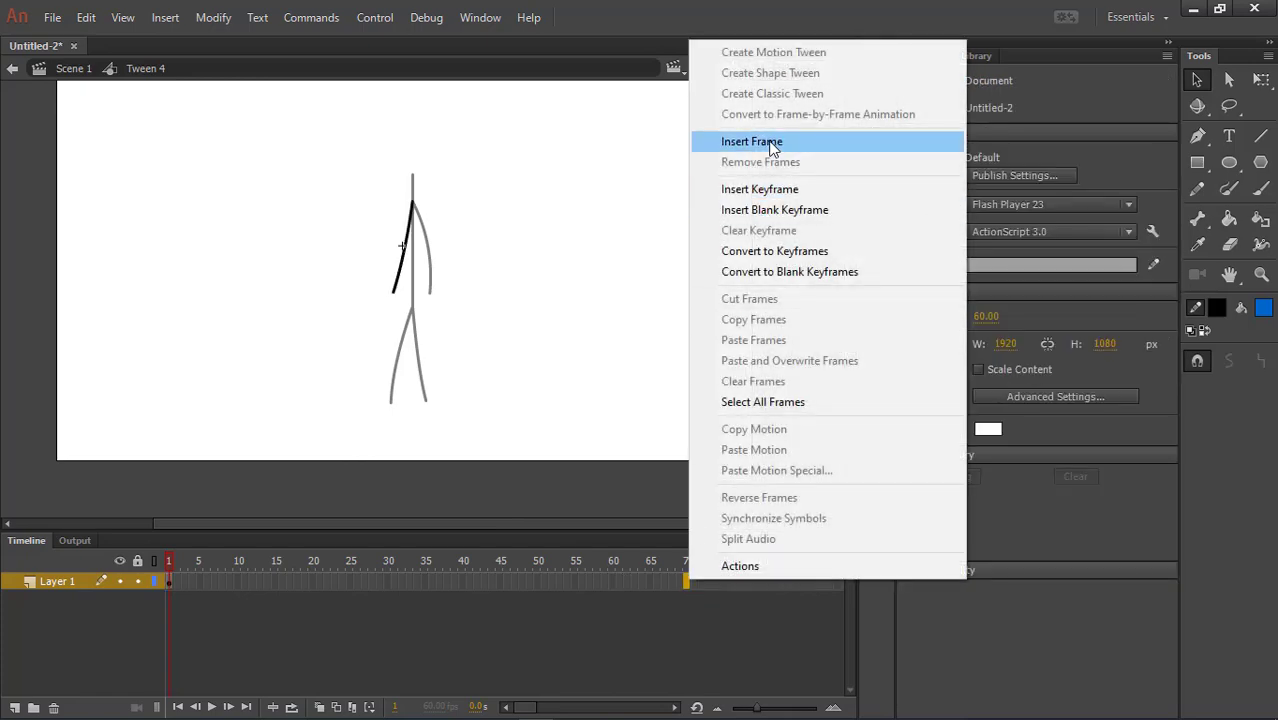
{"action": "left_click", "coordinate": [737, 140]}
{"action": "left_click_drag", "start_coordinate": [686, 563], "coordinate": [192, 566]}
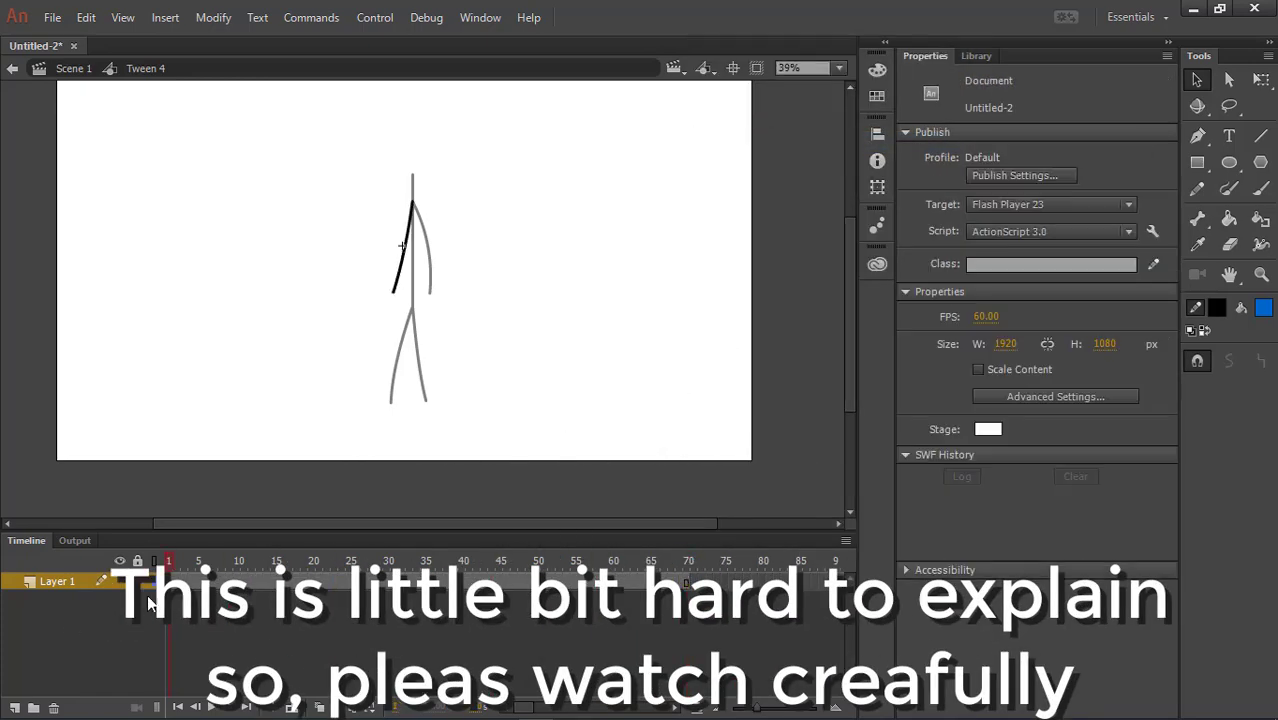
{"action": "left_click", "coordinate": [274, 581]}
{"action": "right_click", "coordinate": [275, 581]}
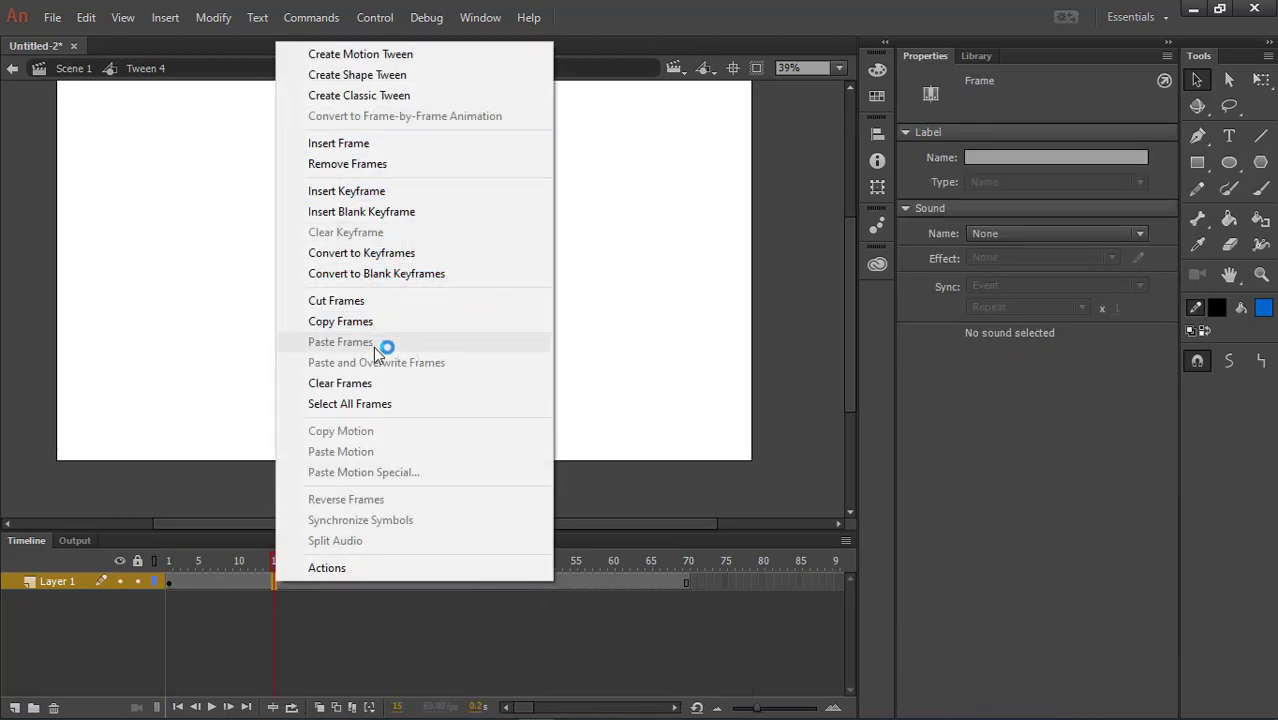
{"action": "left_click", "coordinate": [273, 568]}
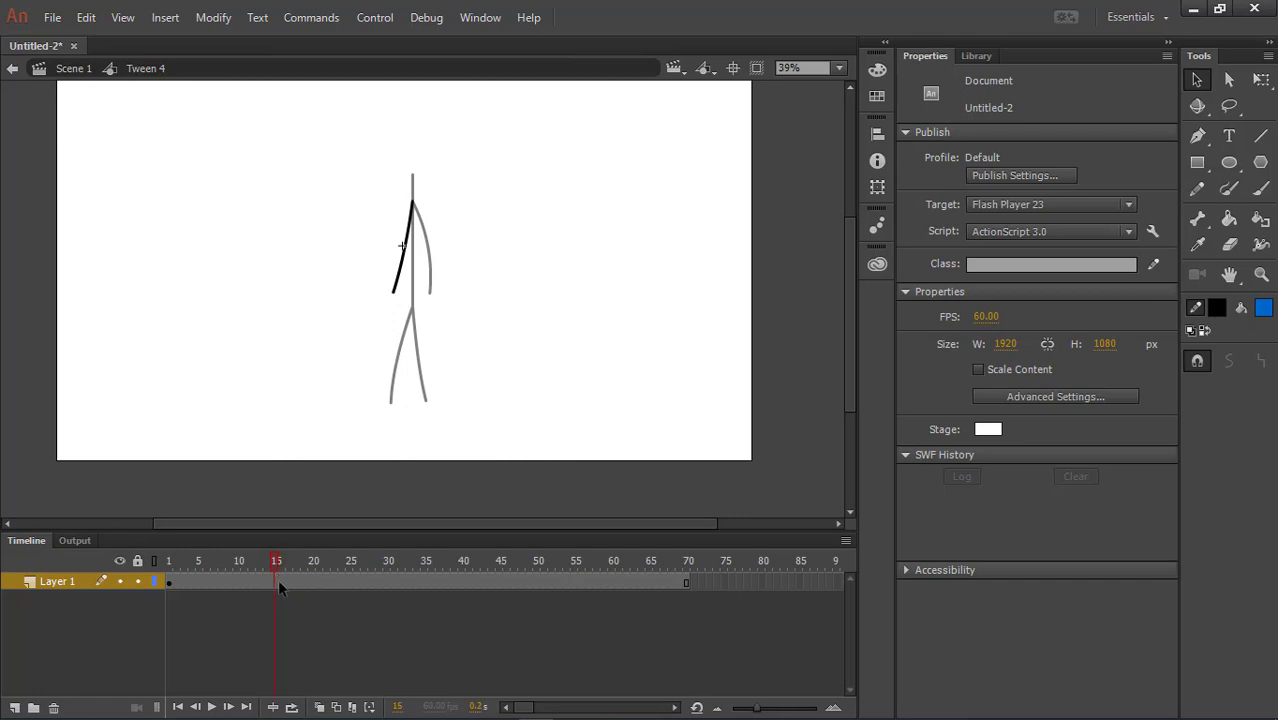
- Insert a keyframe at frame 15 on the arm_1 symbol's layer
{"action": "left_click", "coordinate": [279, 582]}
{"action": "right_click", "coordinate": [279, 582]}
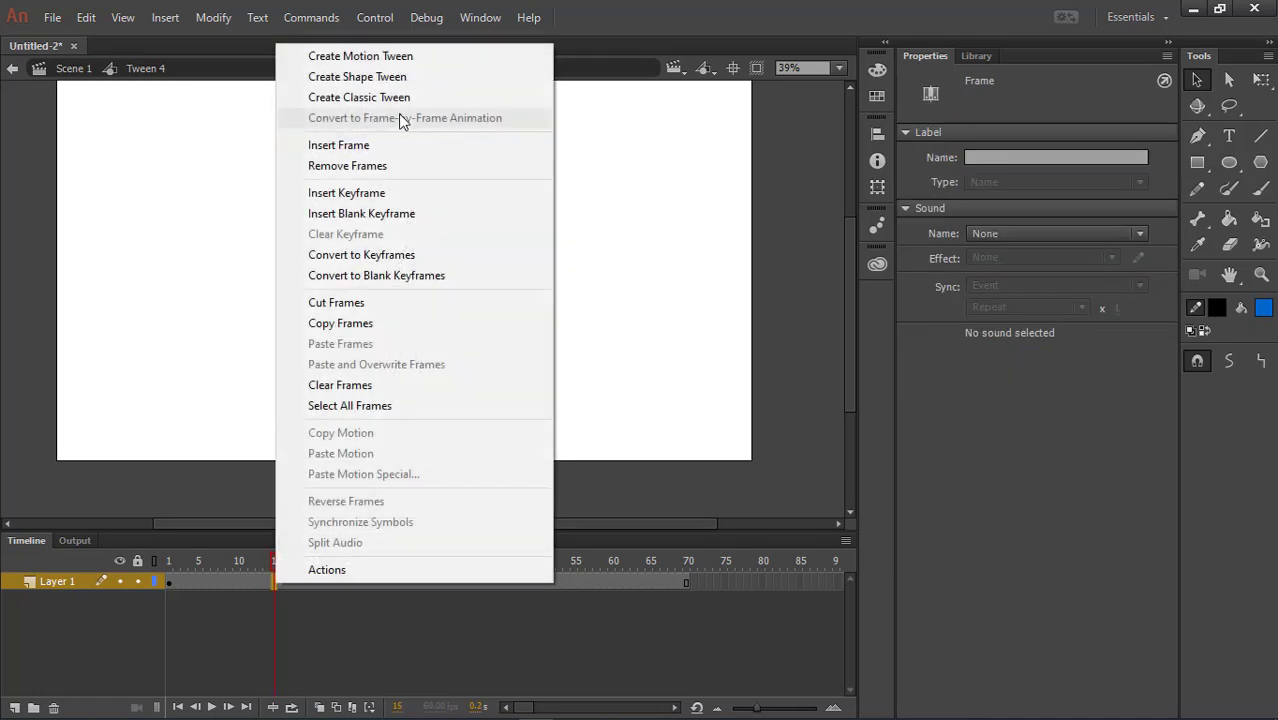
{"action": "left_click", "coordinate": [372, 193]}
- At frame 15, move the arm's lower end to the opposite arm's end and bend the line to match that arm's curve
{"action": "scroll", "coordinate": [431, 238], "scroll_direction": "up", "scroll_amount": 5}
{"action": "left_click_drag", "start_coordinate": [407, 274], "coordinate": [402, 231]}
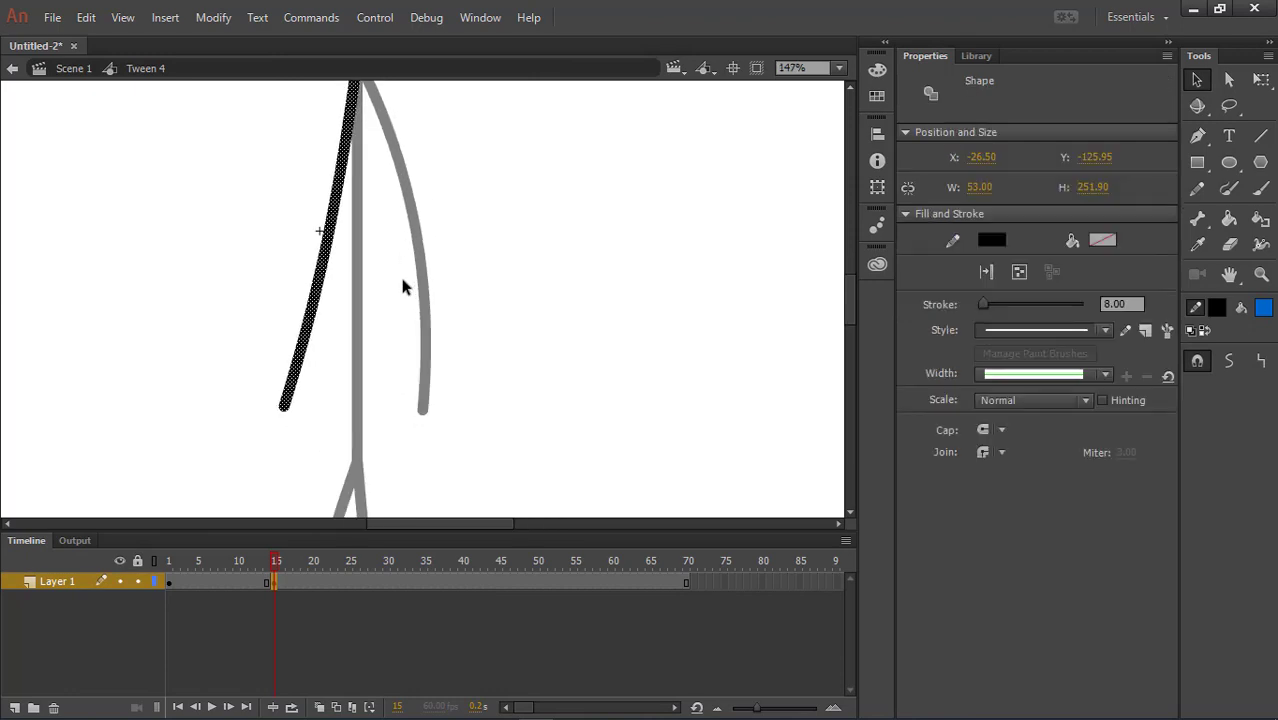
{"action": "key", "text": "n"}
{"action": "key", "text": "v"}
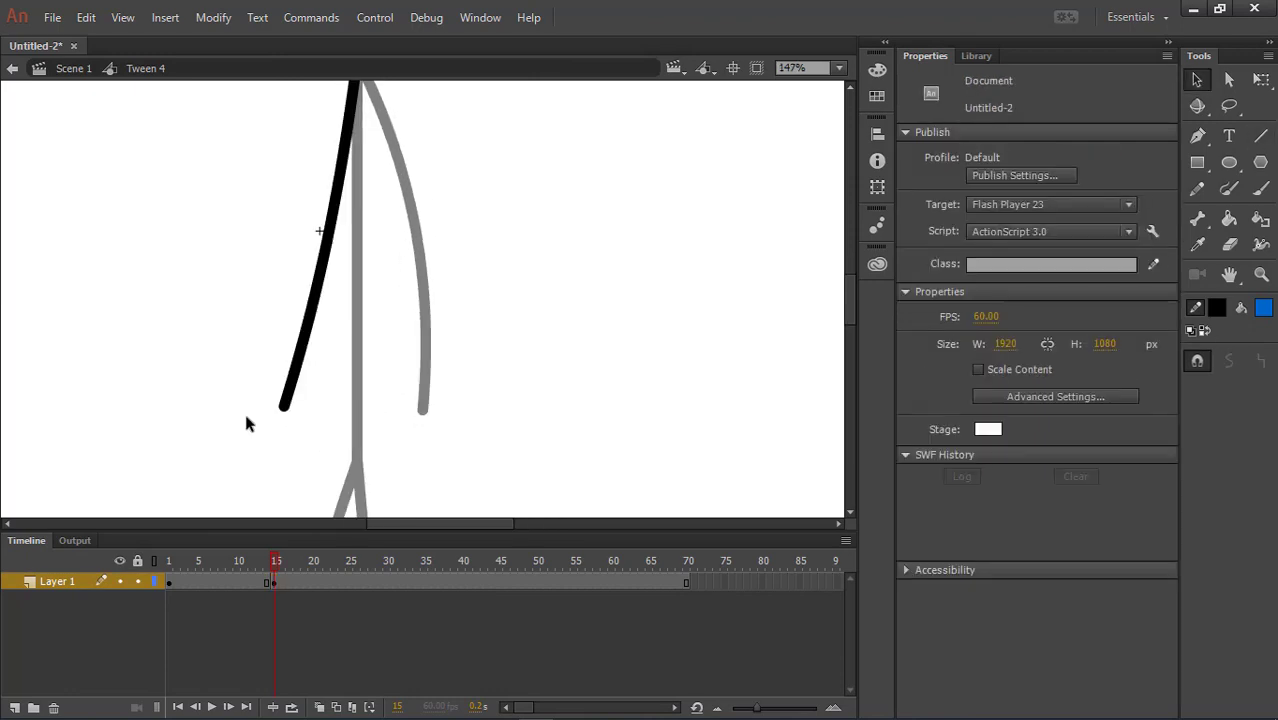
{"action": "mouse_move", "coordinate": [286, 412]}
{"action": "left_mouse_down"}
{"action": "mouse_move", "coordinate": [328, 426]}
{"action": "mouse_move", "coordinate": [422, 422]}
{"action": "left_mouse_up"}
{"action": "scroll", "coordinate": [451, 294], "scroll_direction": "up", "scroll_amount": 3}
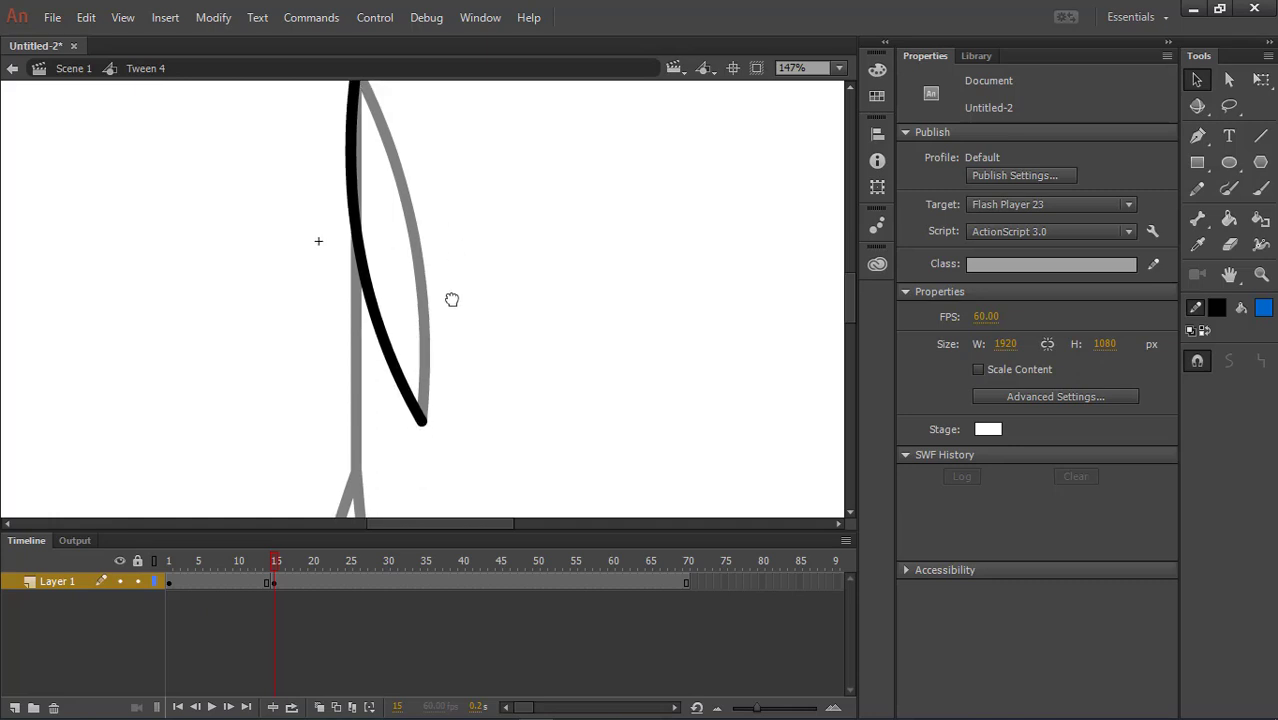
{"action": "mouse_move", "coordinate": [355, 320]}
{"action": "left_mouse_down"}
{"action": "mouse_move", "coordinate": [421, 332]}
{"action": "mouse_move", "coordinate": [411, 322]}
{"action": "left_mouse_up"}
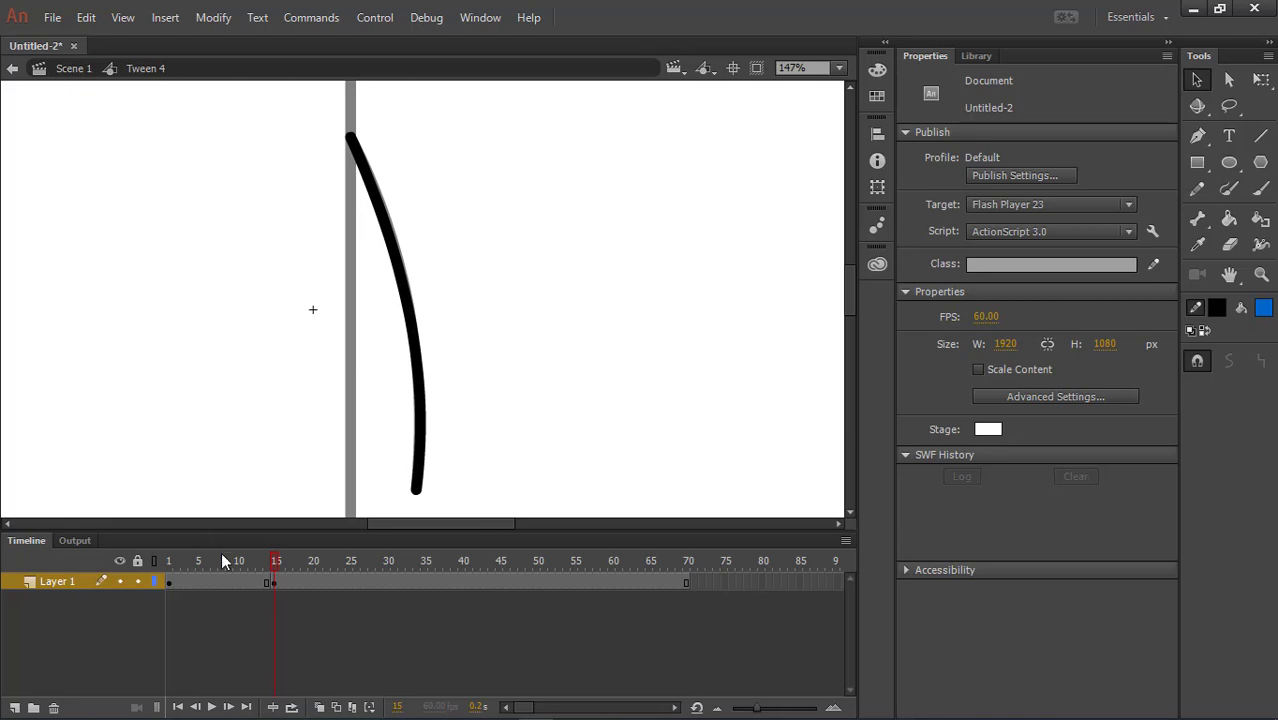
- Create a shape tween between the keyframes at frames 1 and 15 of the arm_1 symbol
{"action": "left_click", "coordinate": [221, 582]}
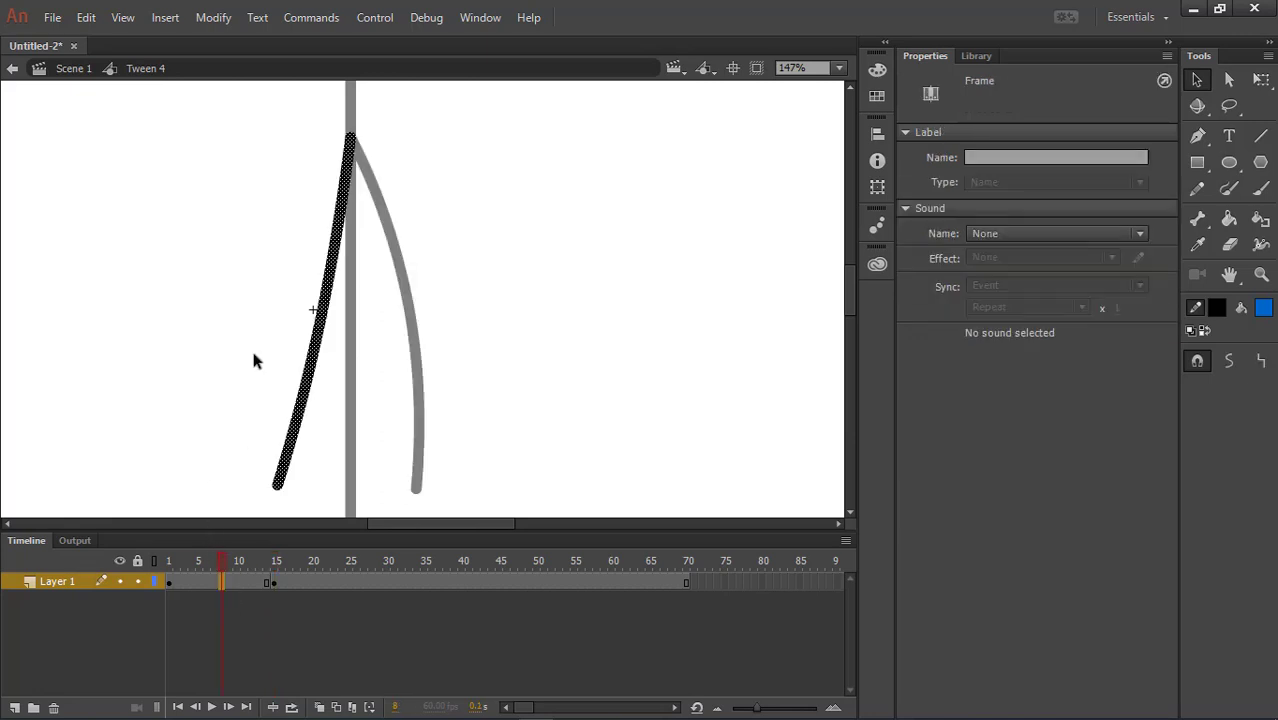
{"action": "right_click", "coordinate": [220, 585]}
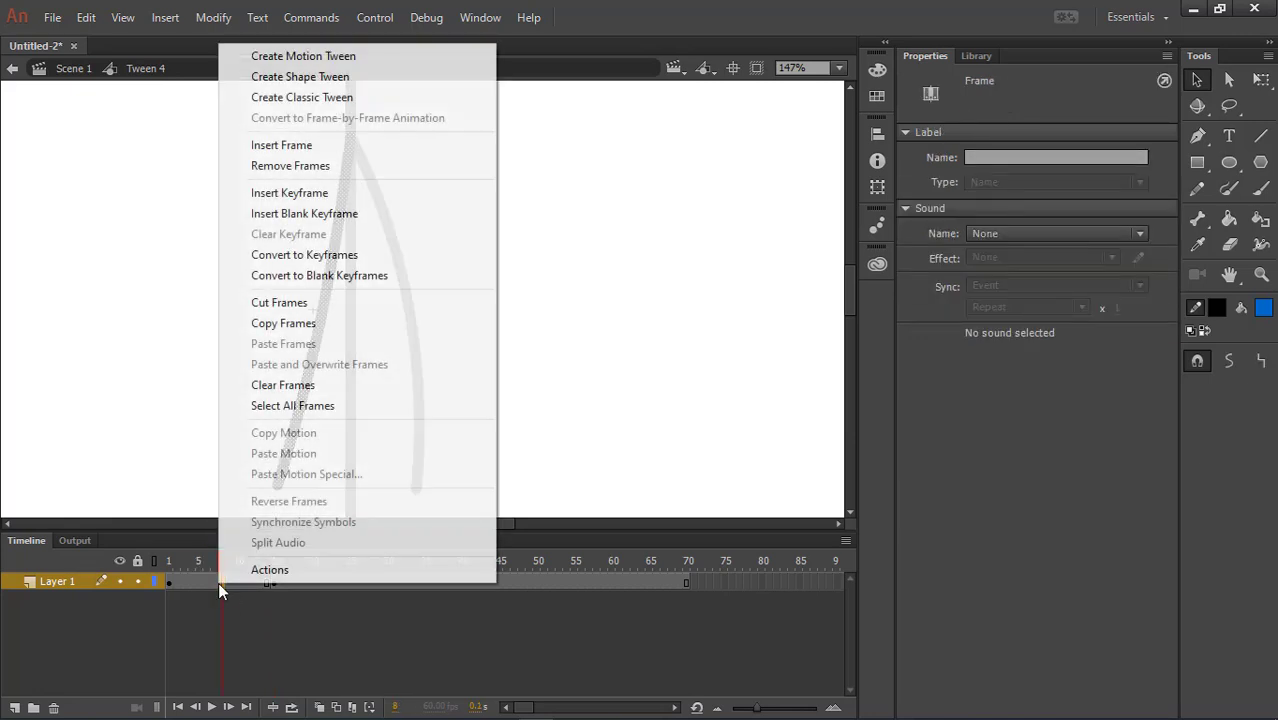
{"action": "left_click", "coordinate": [308, 78]}
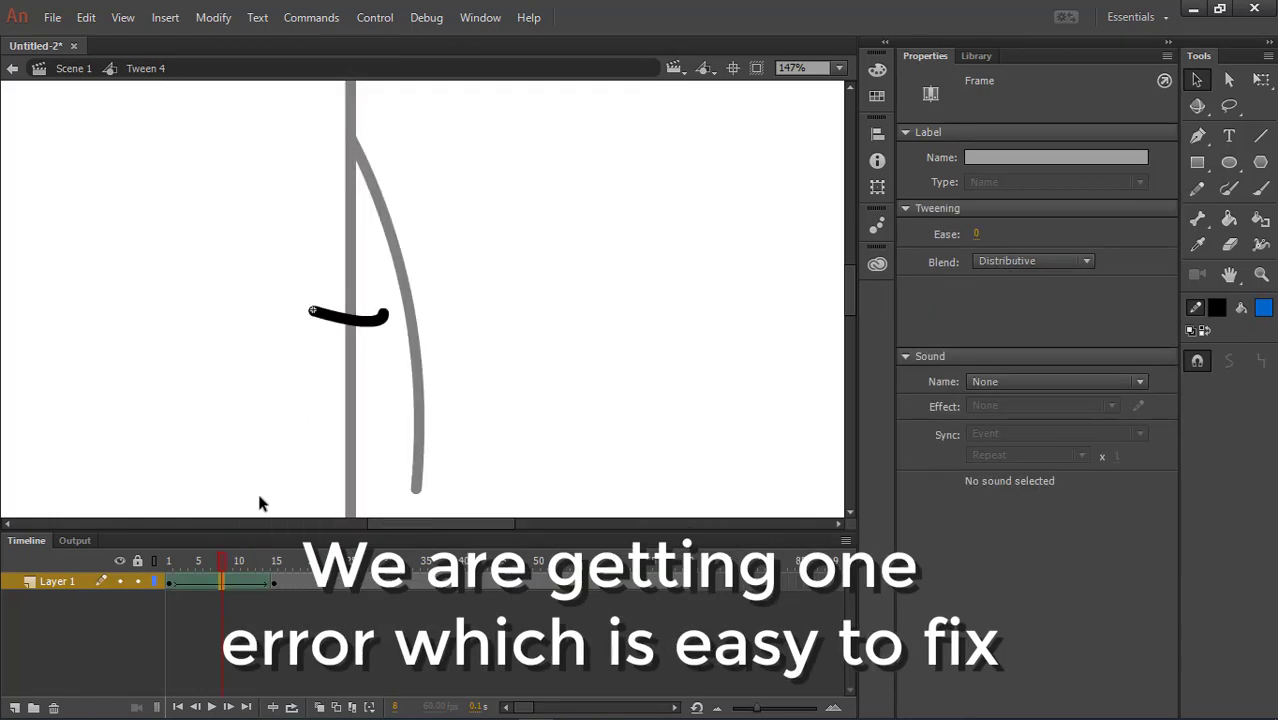
- Place a shape hint on the arm's shoulder end at both frame 1 and frame 15
{"action": "left_click_drag", "start_coordinate": [229, 556], "coordinate": [168, 590]}
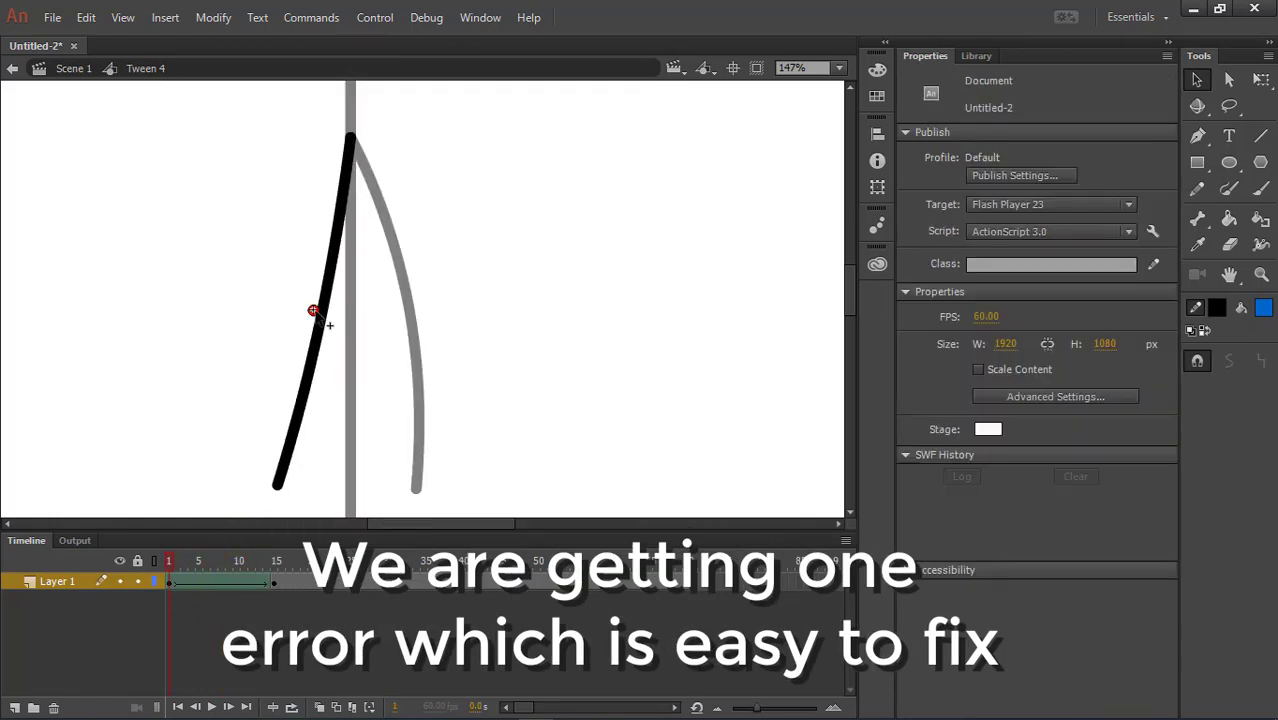
{"action": "left_click_drag", "start_coordinate": [362, 136], "coordinate": [349, 136]}
{"action": "left_click_drag", "start_coordinate": [175, 568], "coordinate": [276, 566]}
{"action": "mouse_move", "coordinate": [386, 309]}
{"action": "left_mouse_down"}
{"action": "mouse_move", "coordinate": [357, 143]}
{"action": "mouse_move", "coordinate": [340, 128]}
{"action": "mouse_move", "coordinate": [349, 137]}
{"action": "left_mouse_up"}
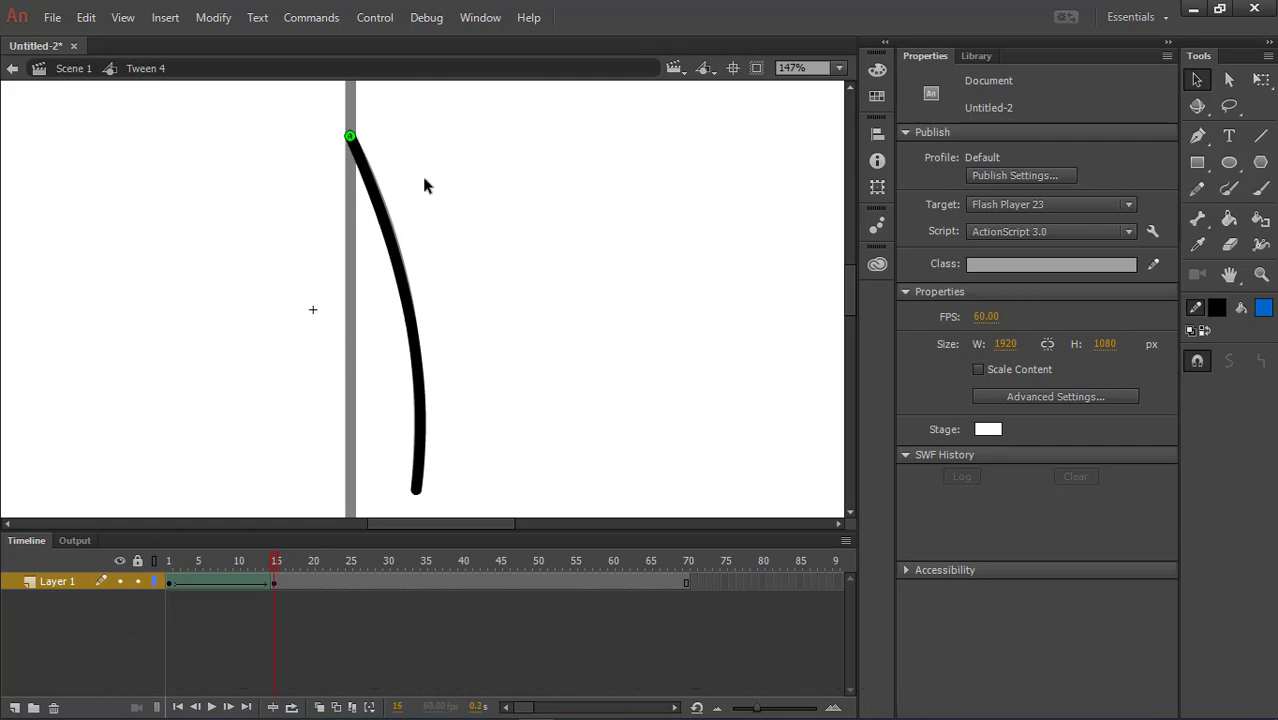
{"action": "scroll", "coordinate": [424, 179], "scroll_direction": "down", "scroll_amount": 3}
{"action": "mouse_move", "coordinate": [279, 578]}
{"action": "left_mouse_down"}
{"action": "mouse_move", "coordinate": [200, 580]}
{"action": "mouse_move", "coordinate": [298, 574]}
{"action": "mouse_move", "coordinate": [166, 598]}
{"action": "mouse_move", "coordinate": [282, 585]}
{"action": "mouse_move", "coordinate": [163, 613]}
{"action": "mouse_move", "coordinate": [297, 607]}
{"action": "left_mouse_up"}
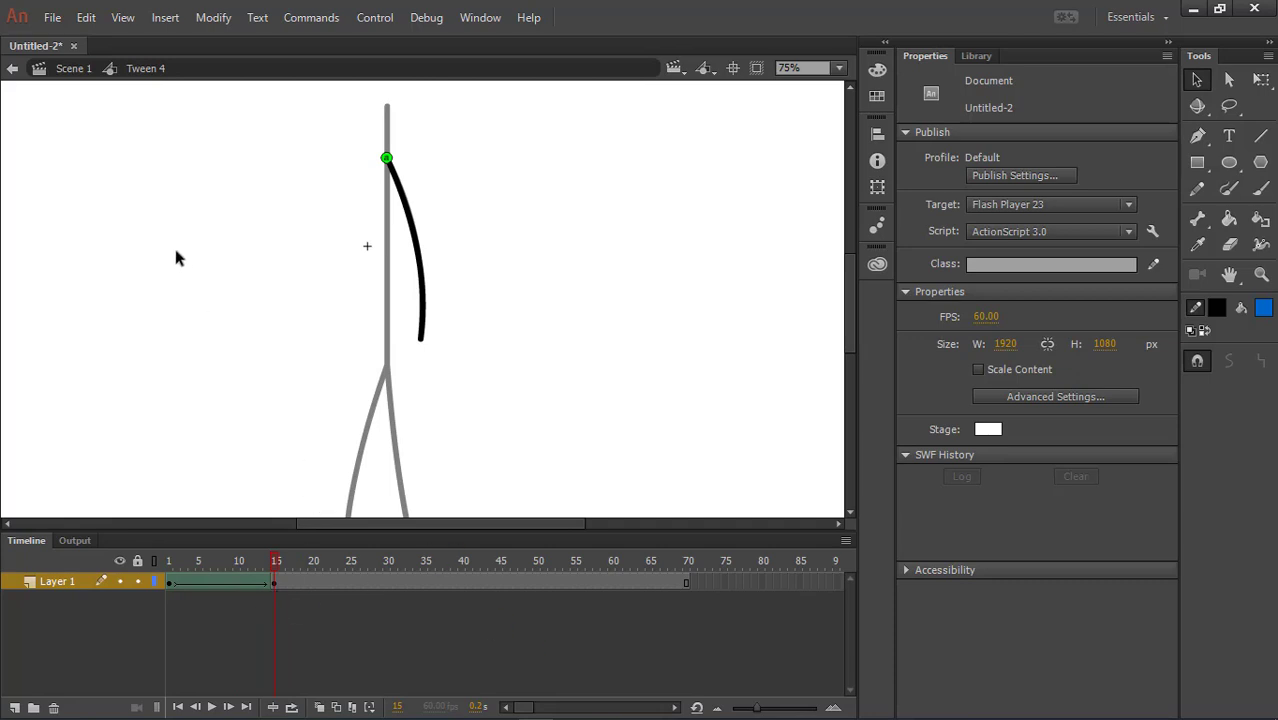
- Return to Scene 1, open the arm_2 symbol for editing, and extend its layer to frame 70
{"action": "left_click", "coordinate": [78, 69]}
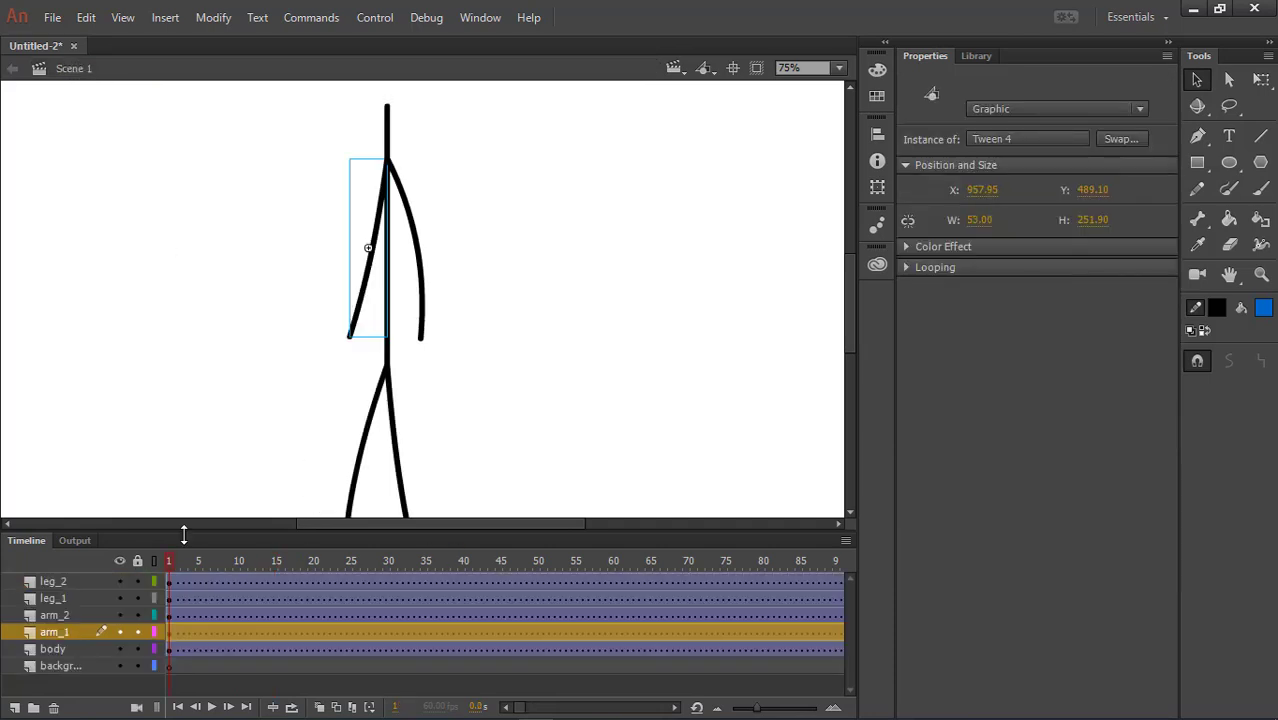
{"action": "left_click", "coordinate": [90, 615]}
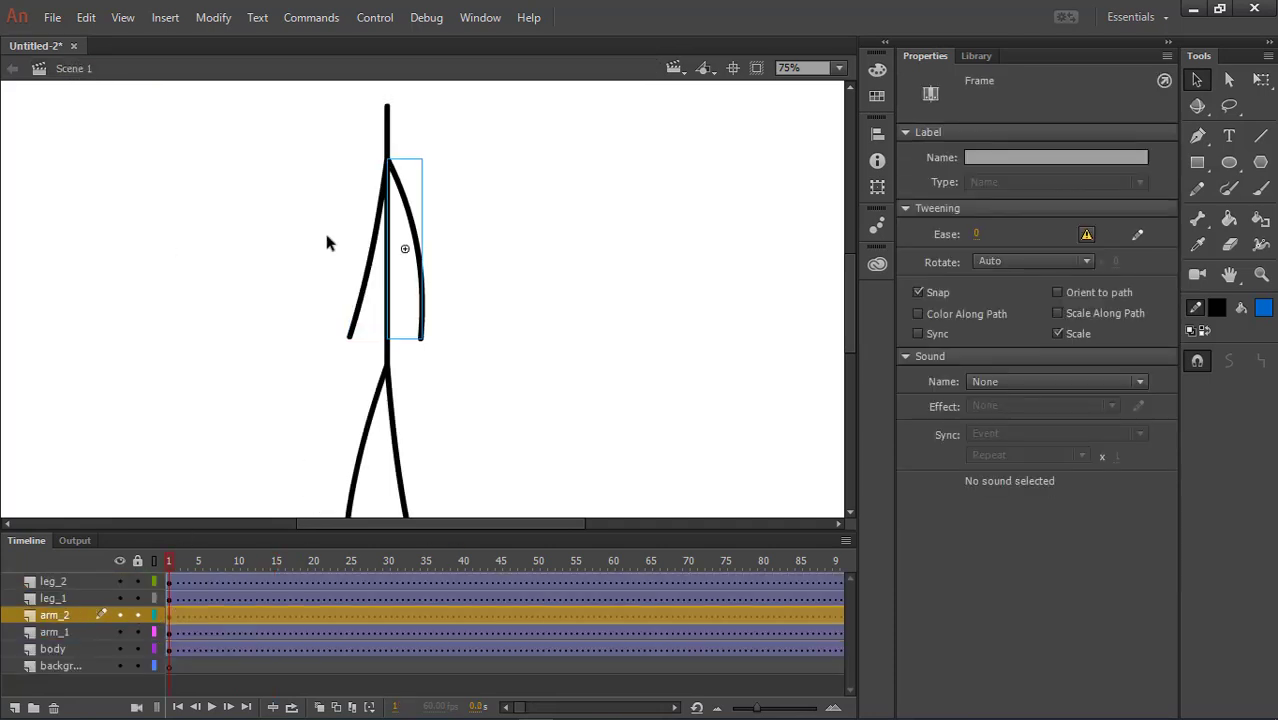
{"action": "double_click", "coordinate": [425, 280]}
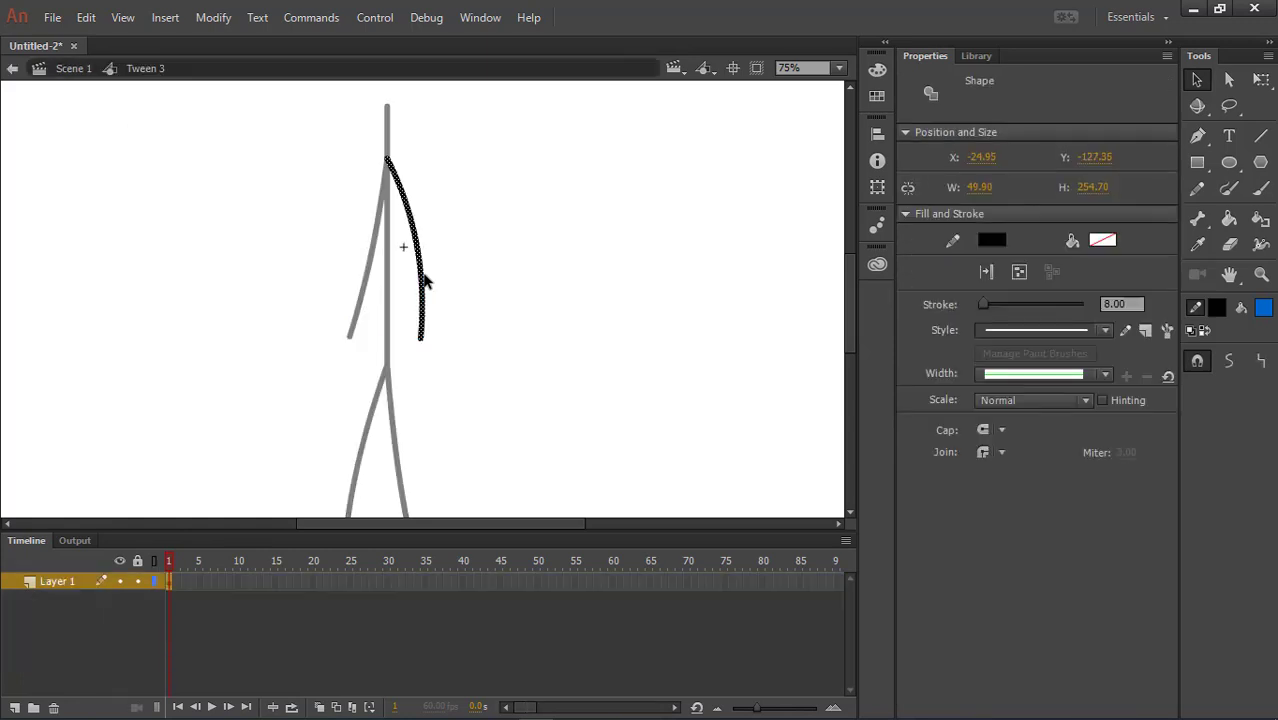
{"action": "left_click", "coordinate": [688, 581]}
{"action": "right_click", "coordinate": [688, 581]}
{"action": "left_click", "coordinate": [702, 131]}
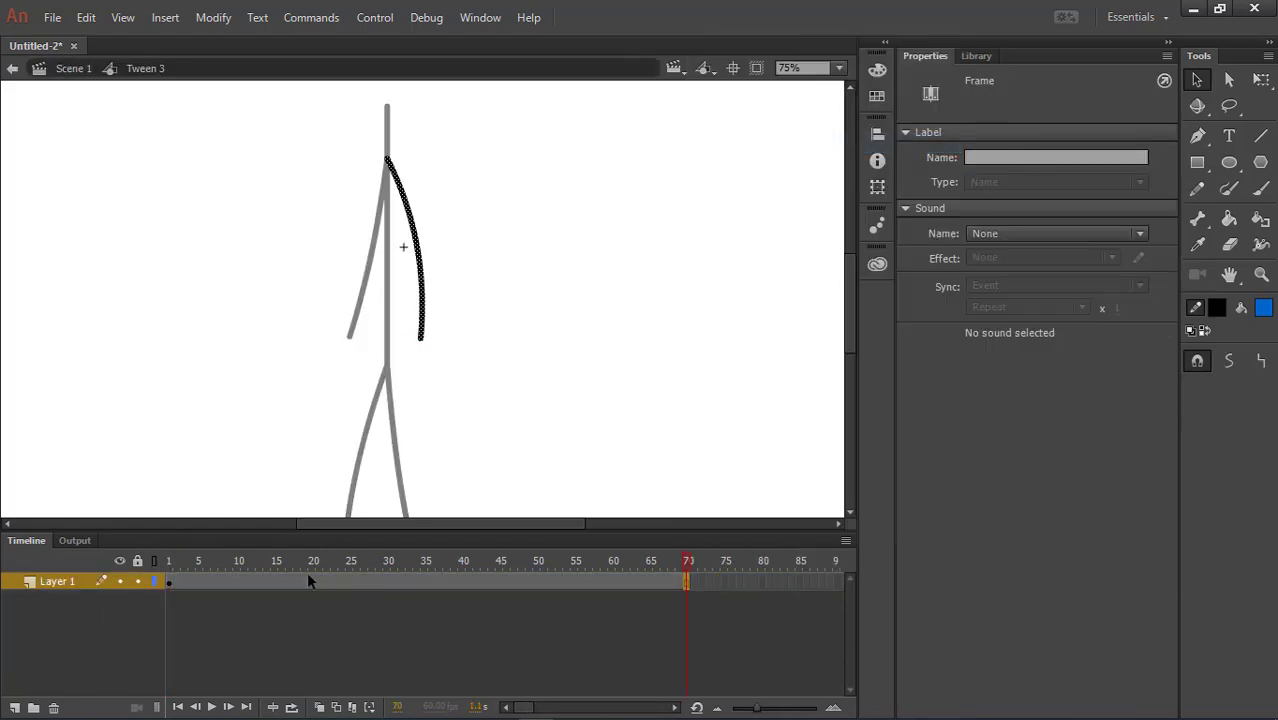
- Insert a keyframe at frame 15 on the arm_2 symbol's layer
{"action": "left_click", "coordinate": [277, 580]}
{"action": "right_click", "coordinate": [277, 580]}
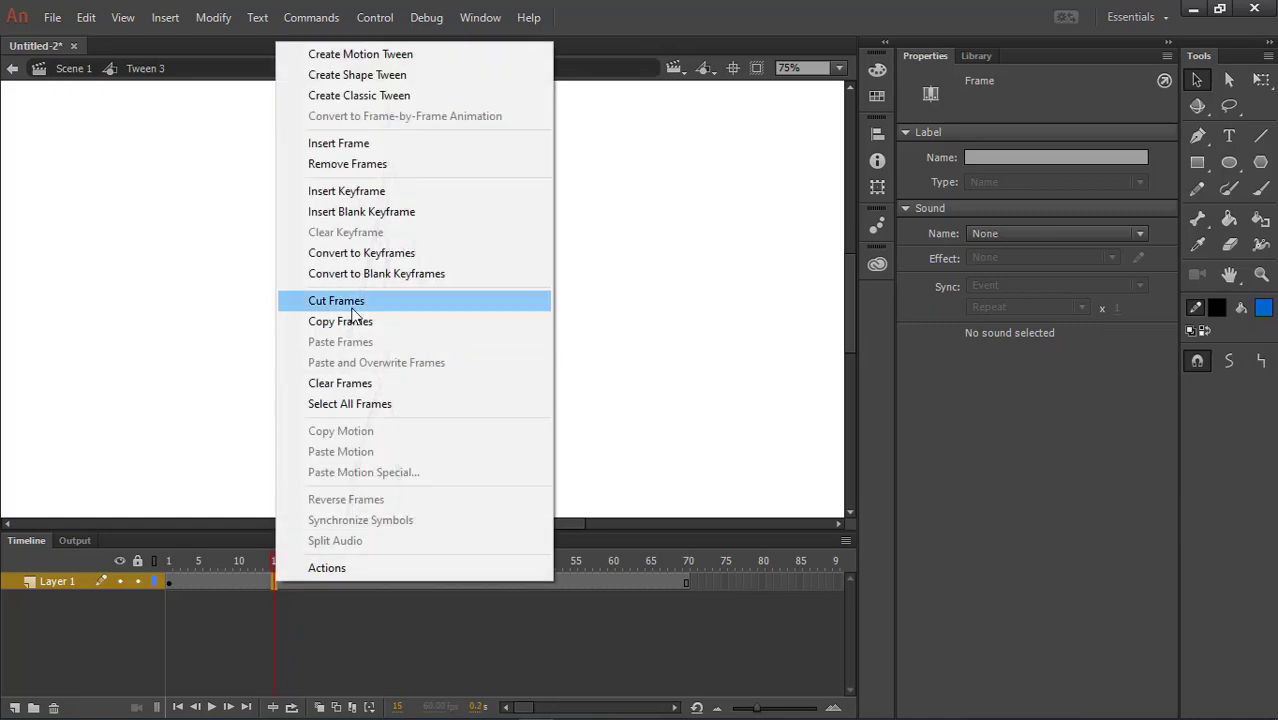
{"action": "left_click", "coordinate": [330, 191]}
- At frame 15, move the arm_2 line's lower end onto the arm_1 end and bend it to follow that arm's curve
{"action": "scroll", "coordinate": [418, 250], "scroll_direction": "up", "scroll_amount": 5}
{"action": "key", "text": "n"}
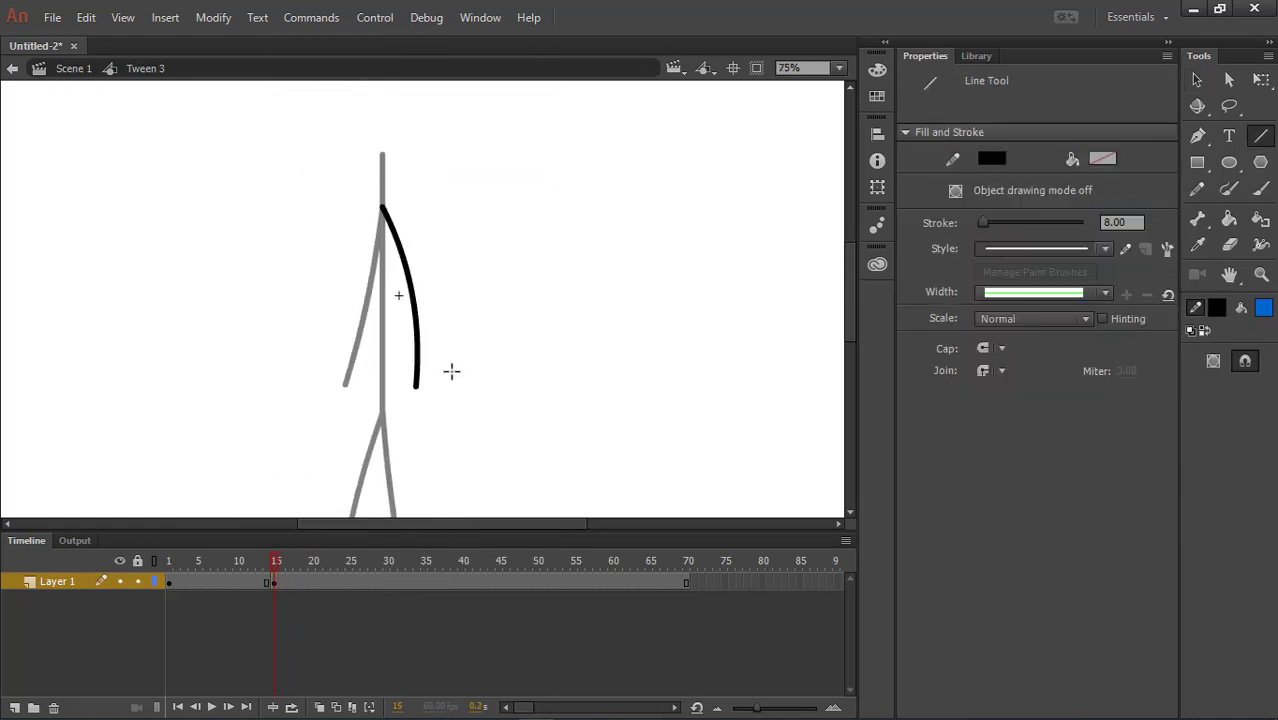
{"action": "key", "text": "v"}
{"action": "scroll", "coordinate": [427, 387], "scroll_direction": "up", "scroll_amount": 4}
{"action": "left_click_drag", "start_coordinate": [428, 366], "coordinate": [505, 381]}
{"action": "left_click_drag", "start_coordinate": [478, 402], "coordinate": [314, 408]}
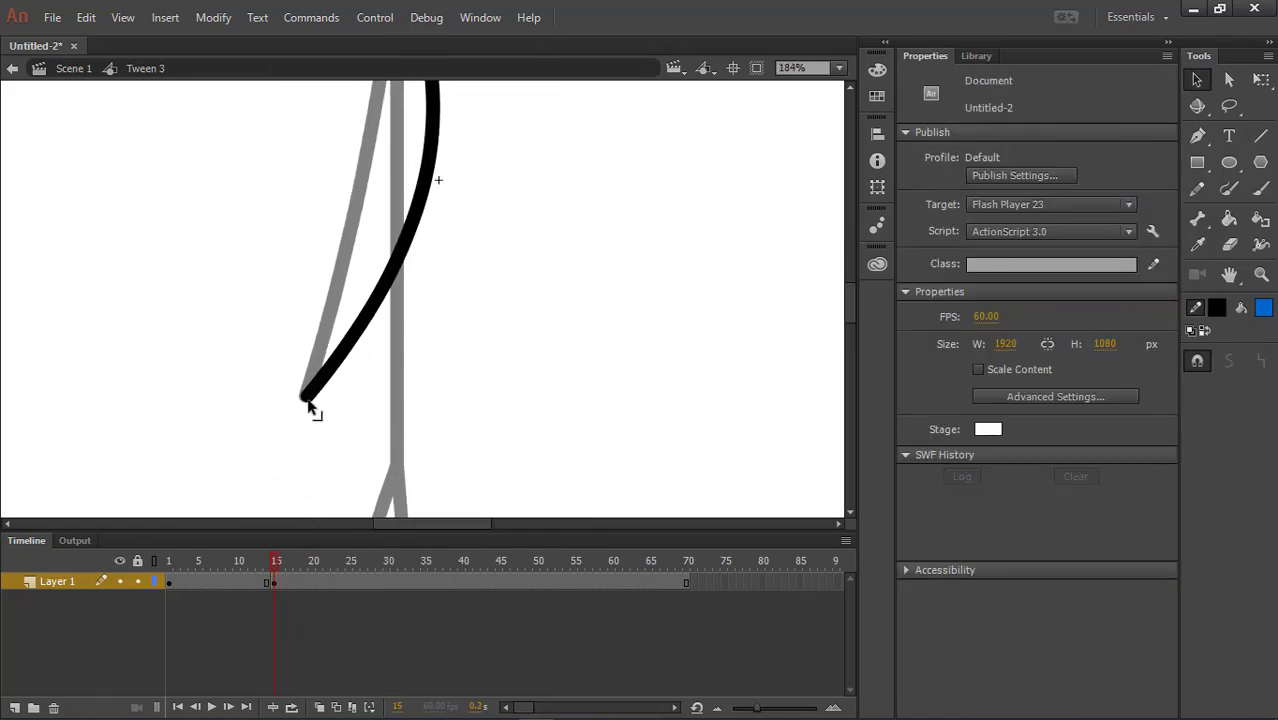
{"action": "scroll", "coordinate": [491, 300], "scroll_direction": "up", "scroll_amount": 3}
{"action": "mouse_move", "coordinate": [491, 300]}
{"action": "left_mouse_down"}
{"action": "mouse_move", "coordinate": [425, 343]}
{"action": "mouse_move", "coordinate": [415, 335]}
{"action": "left_mouse_up"}
{"action": "scroll", "coordinate": [523, 243], "scroll_direction": "down", "scroll_amount": 6}
{"action": "scroll", "coordinate": [523, 243], "scroll_direction": "up", "scroll_amount": 3}
- Create a shape tween between frames 1 and 15 of the arm_2 symbol and scrub through the arm's movement
{"action": "left_click", "coordinate": [228, 566]}
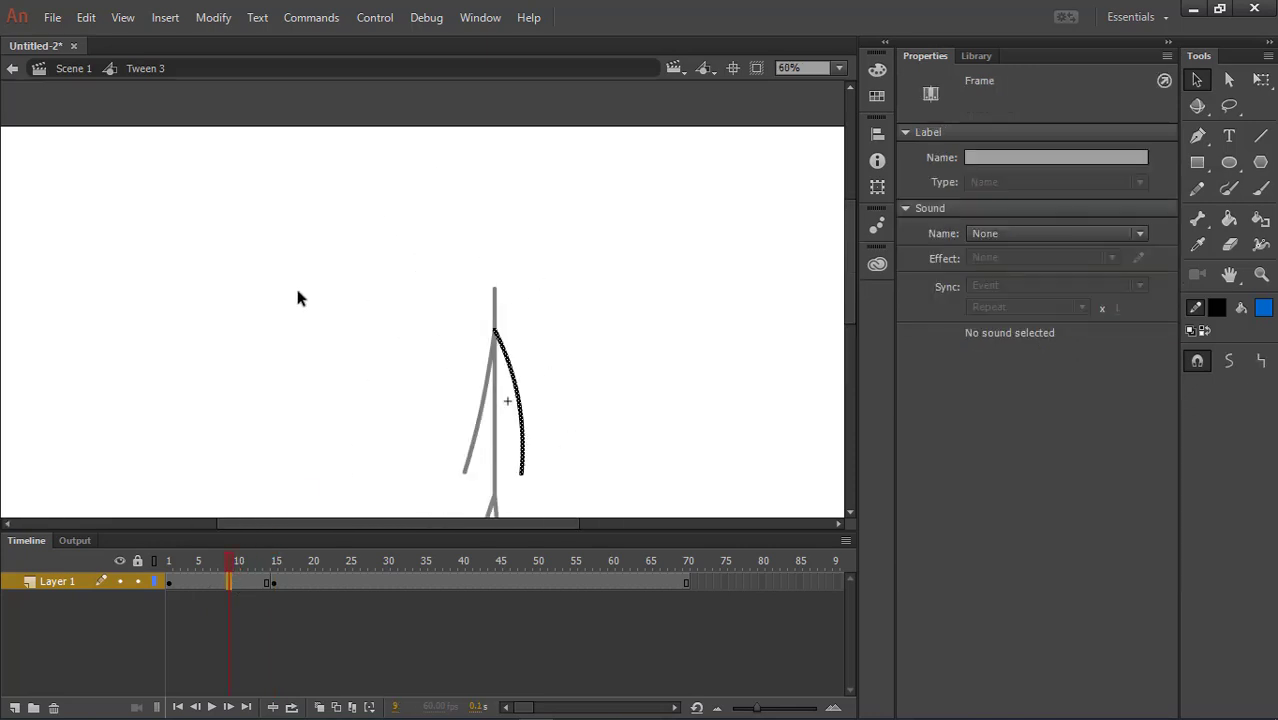
{"action": "right_click", "coordinate": [228, 581]}
{"action": "left_click", "coordinate": [335, 94]}
{"action": "left_click_drag", "start_coordinate": [223, 562], "coordinate": [168, 562]}
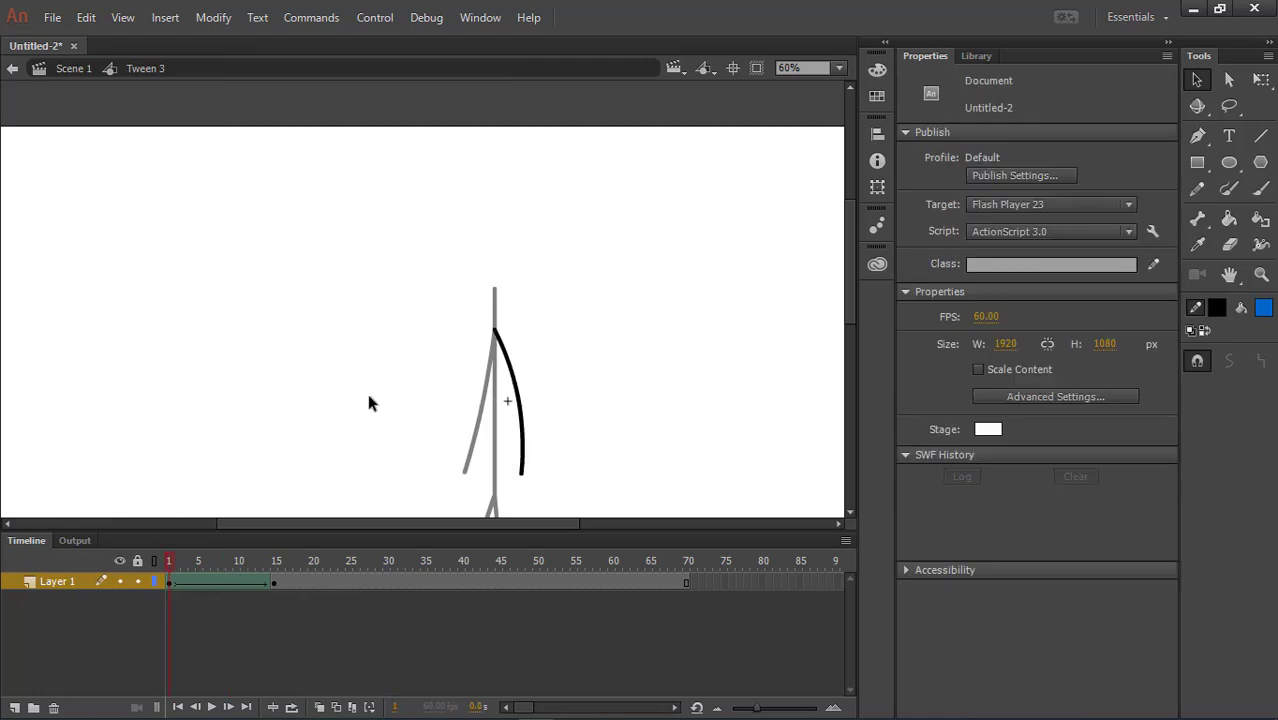
{"action": "scroll", "coordinate": [559, 400], "scroll_direction": "up", "scroll_amount": 3}
{"action": "left_click", "coordinate": [274, 563]}
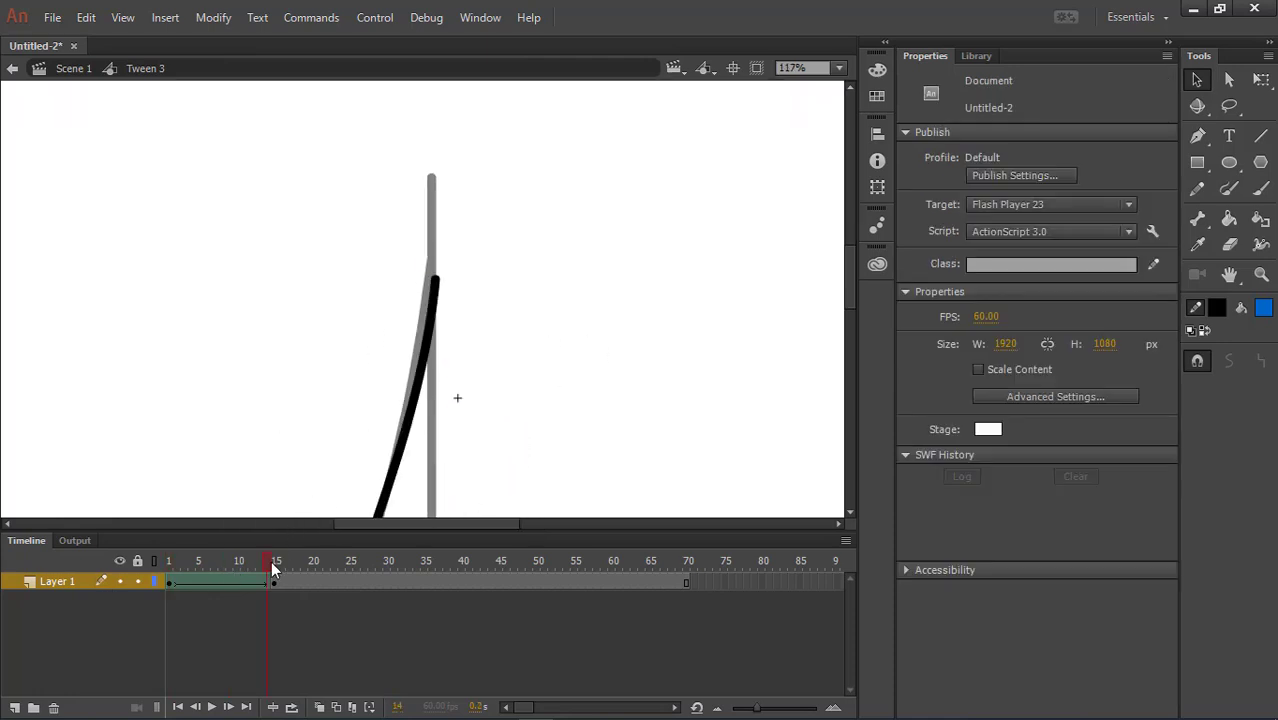
{"action": "left_click_drag", "start_coordinate": [260, 563], "coordinate": [309, 573]}
- Return to Scene 1, open the leg_1 symbol for editing, and extend its layer to frame 70
{"action": "left_click", "coordinate": [80, 70]}
{"action": "scroll", "coordinate": [455, 328], "scroll_direction": "down", "scroll_amount": 5}
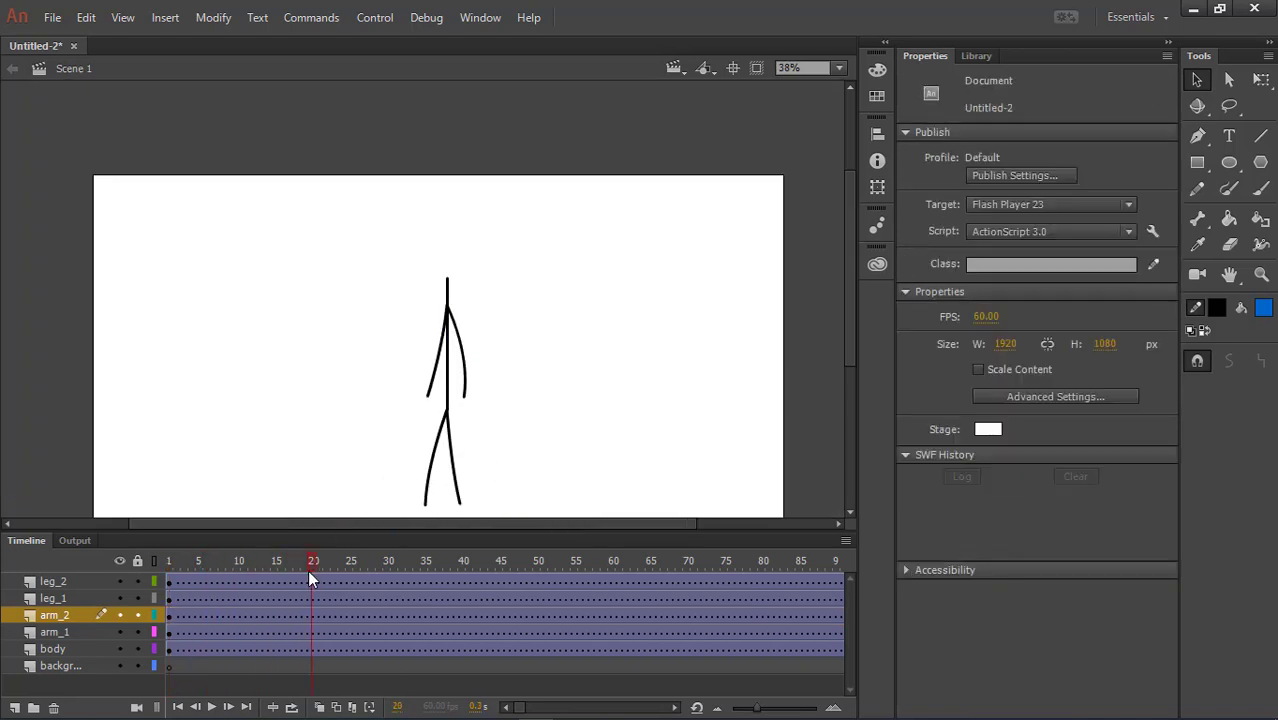
{"action": "left_click", "coordinate": [69, 600]}
{"action": "double_click", "coordinate": [430, 495]}
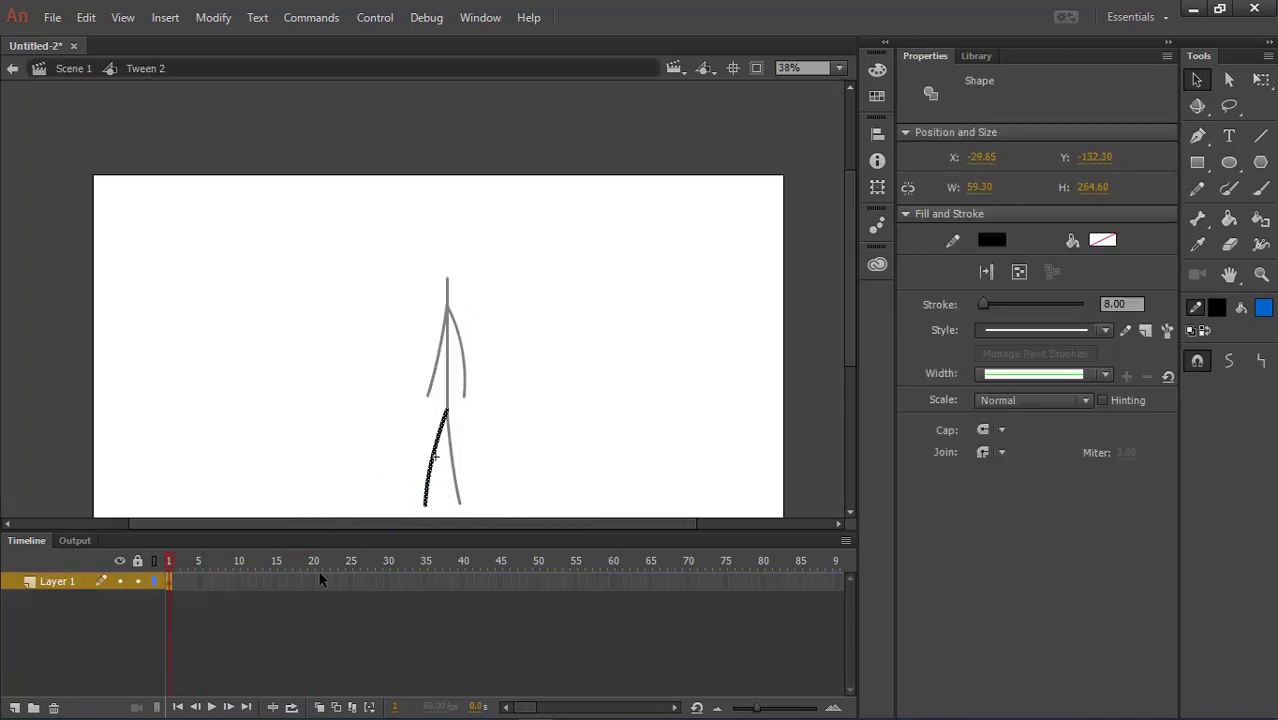
{"action": "right_click", "coordinate": [671, 575]}
{"action": "left_click", "coordinate": [756, 134]}
- Insert a keyframe at frame 15 on the leg_1 symbol's layer
{"action": "scroll", "coordinate": [431, 277], "scroll_direction": "up", "scroll_amount": 5}
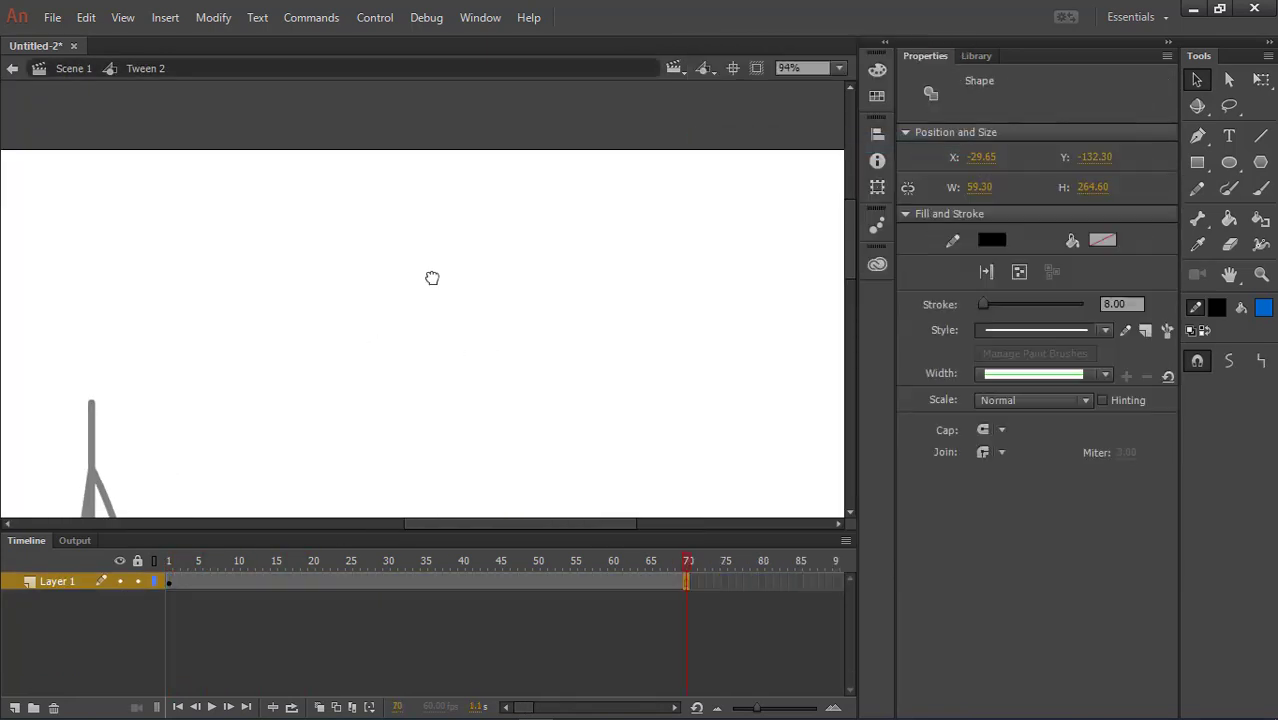
{"action": "scroll", "coordinate": [594, 289], "scroll_direction": "up", "scroll_amount": 3}
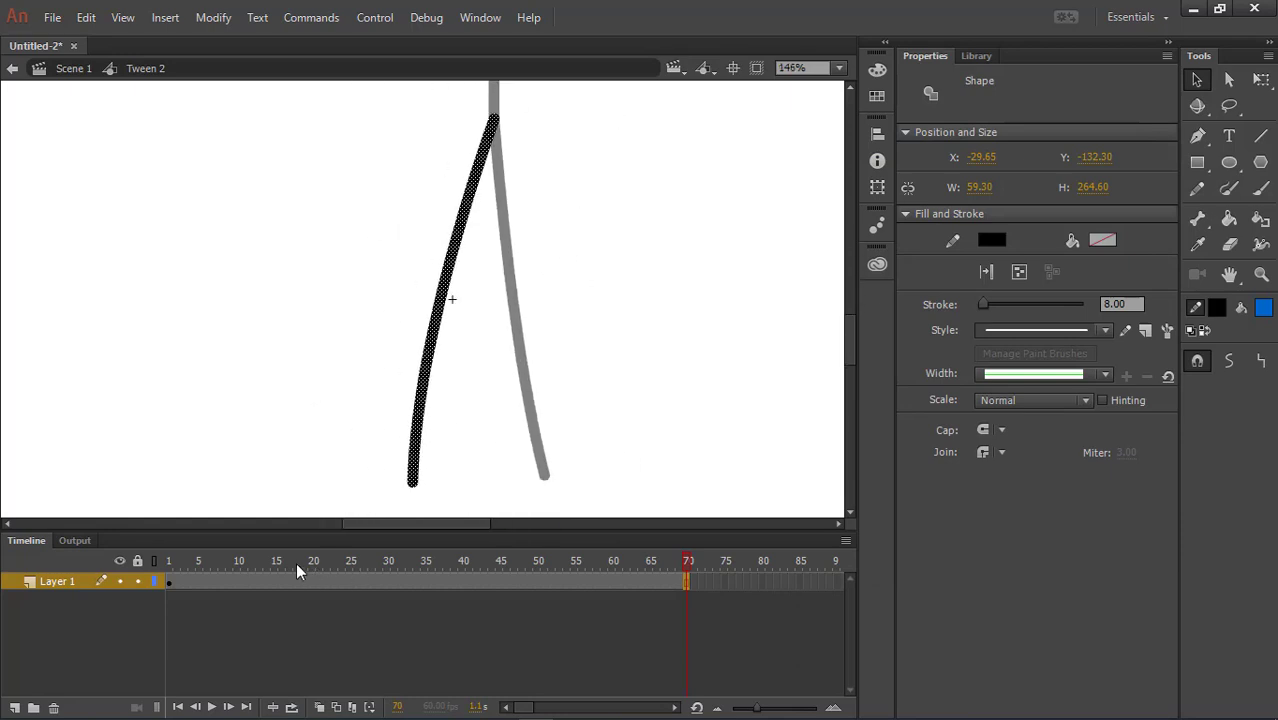
{"action": "left_click_drag", "start_coordinate": [296, 562], "coordinate": [277, 563]}
{"action": "right_click", "coordinate": [275, 587]}
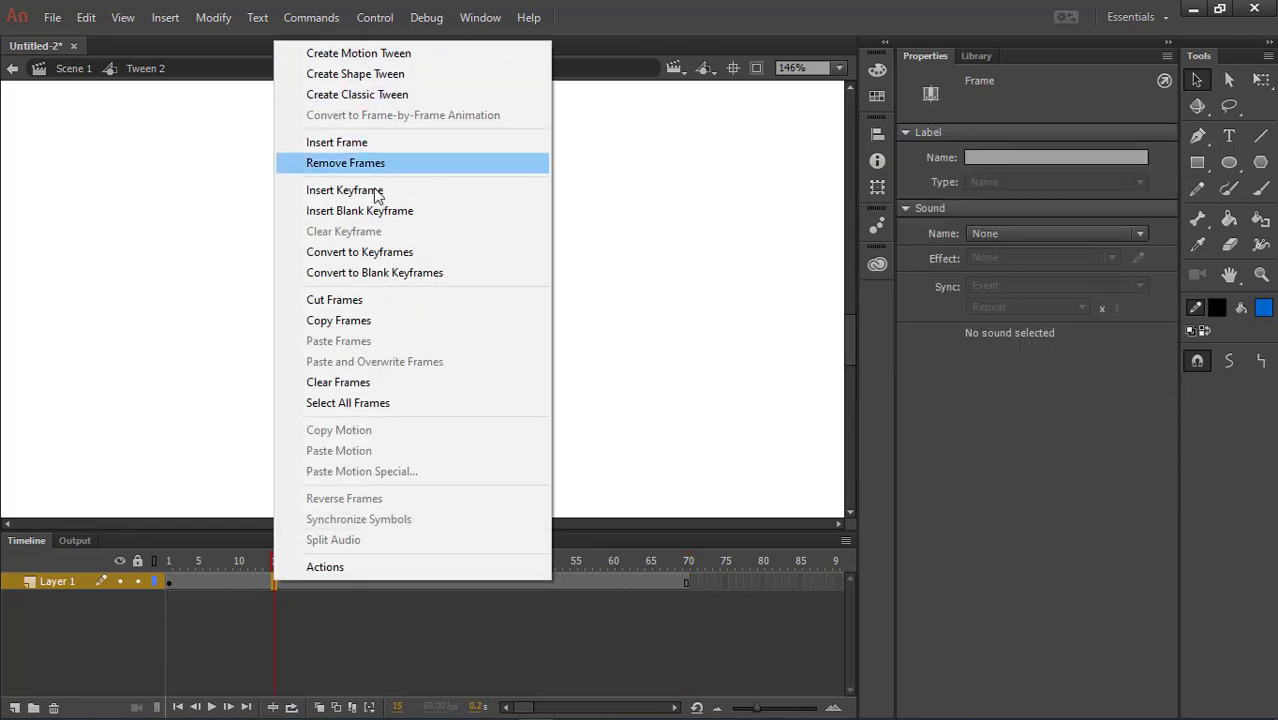
{"action": "left_click", "coordinate": [456, 190]}
- At frame 15, move the leg_1 line's lower end onto the leg_2 end and bend it to follow that leg's curve
{"action": "key", "text": "n"}
{"action": "key", "text": "v"}
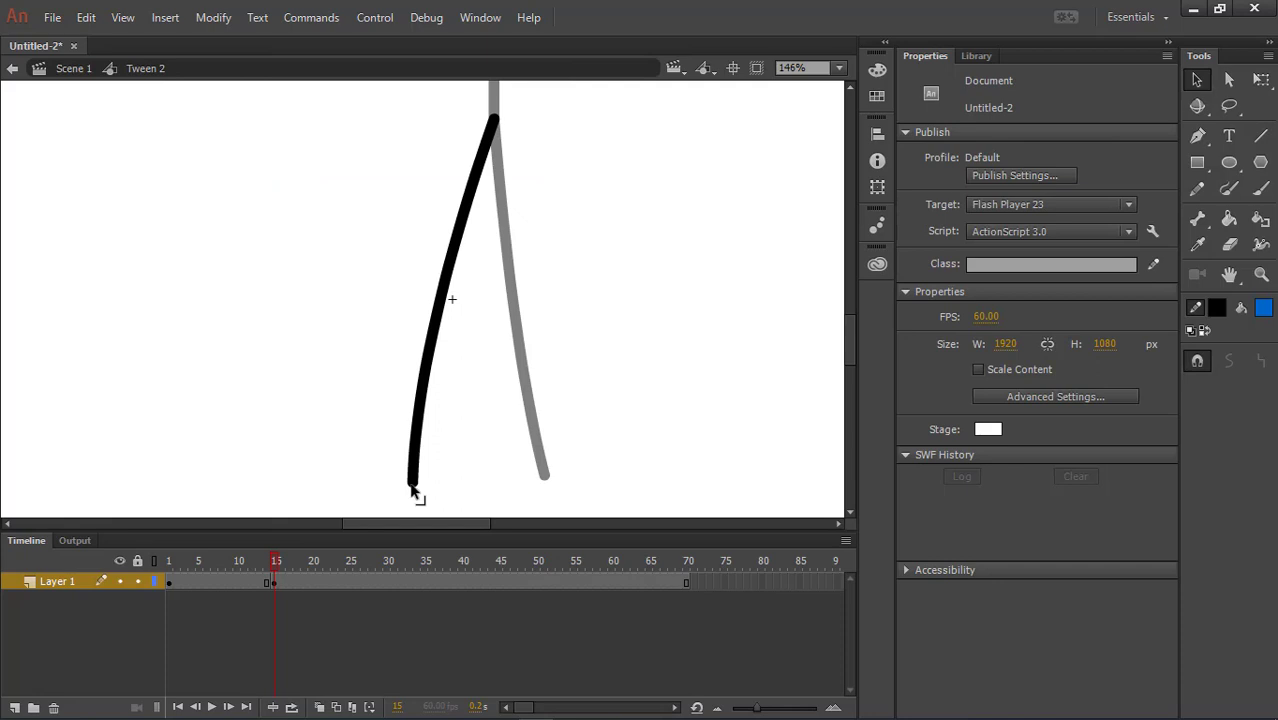
{"action": "left_click_drag", "start_coordinate": [412, 488], "coordinate": [547, 489]}
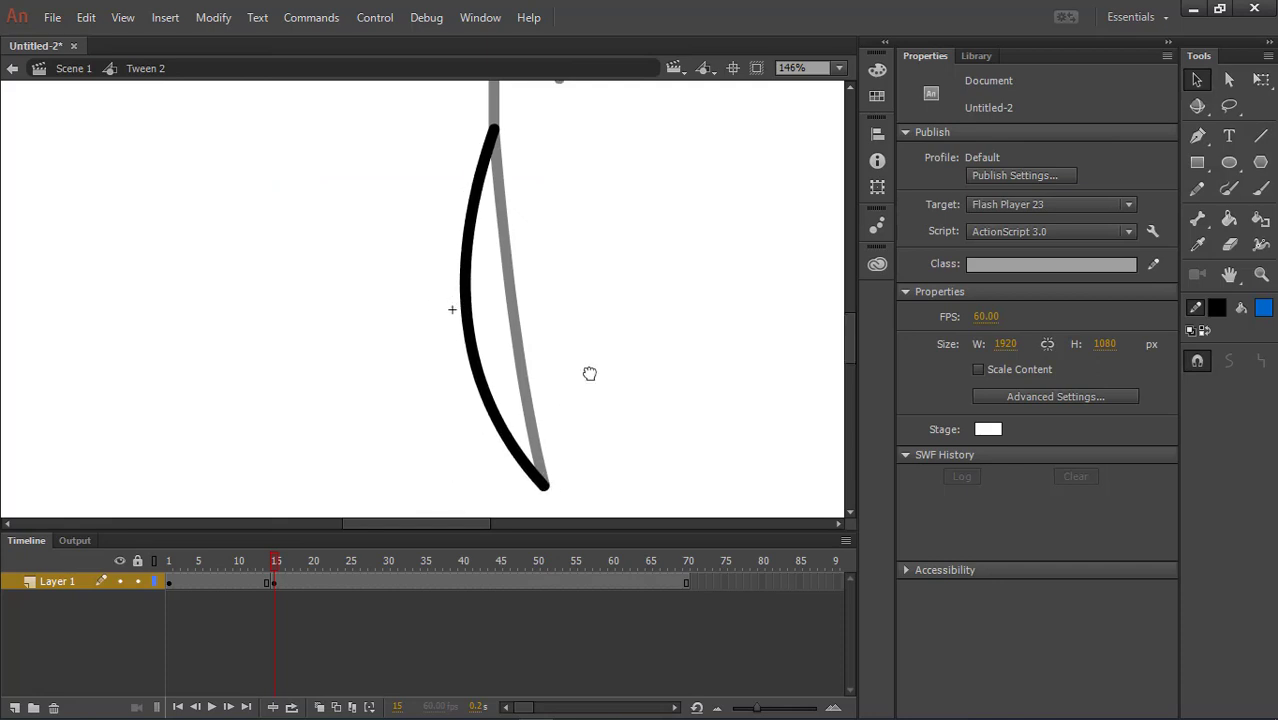
{"action": "left_click_drag", "start_coordinate": [590, 373], "coordinate": [577, 370]}
{"action": "left_click_drag", "start_coordinate": [464, 357], "coordinate": [509, 359]}
- Create a shape tween between frames 1 and 15 of the leg_1 symbol and go back to frame 1
{"action": "right_click", "coordinate": [230, 583]}
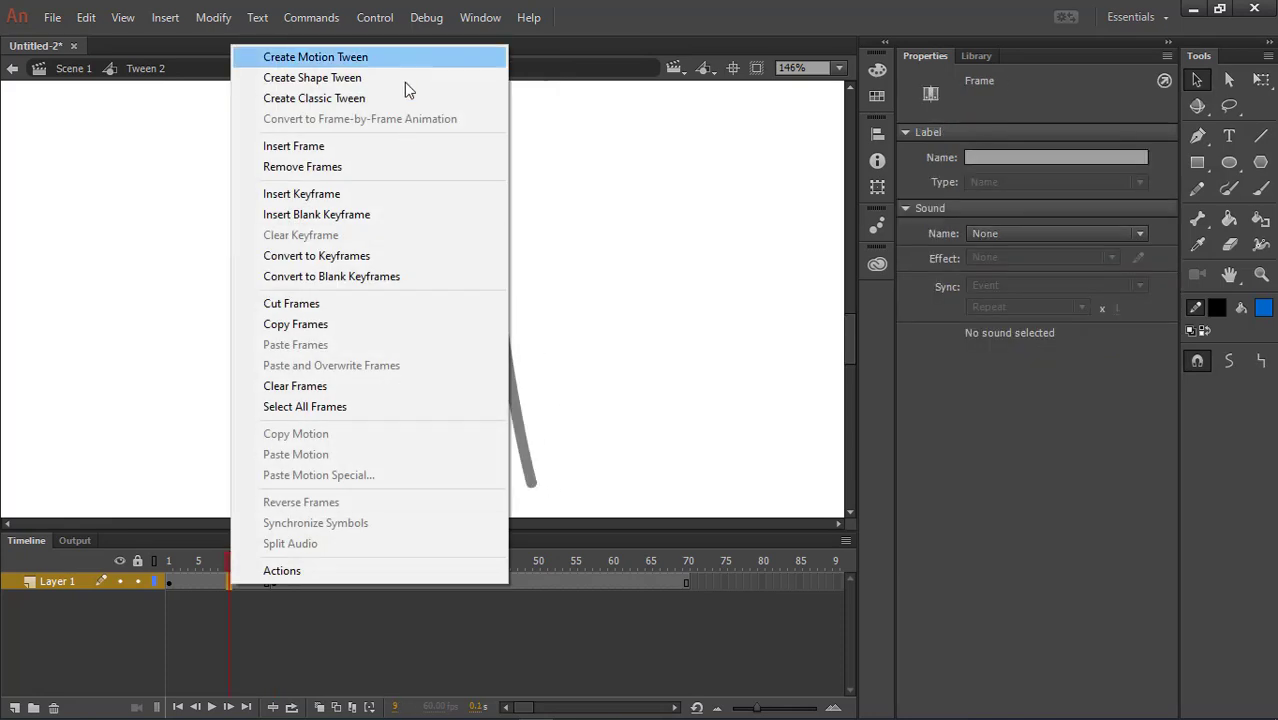
{"action": "left_click", "coordinate": [398, 78]}
{"action": "left_click_drag", "start_coordinate": [231, 562], "coordinate": [86, 588]}
- Add a shape hint on the leg_1 line's hip end at both frame 1 and frame 15, and scrub through the tween
{"action": "key", "text": "ctrl+shift+h"}
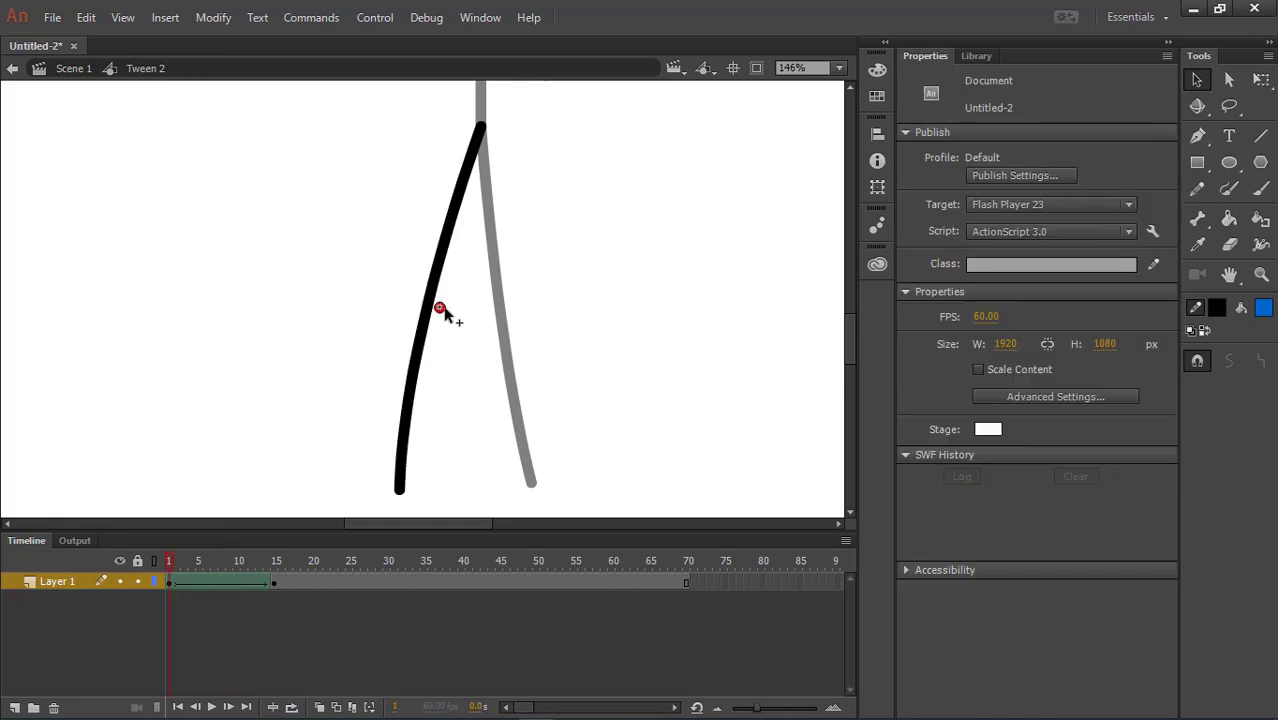
{"action": "left_click_drag", "start_coordinate": [441, 308], "coordinate": [481, 128]}
{"action": "left_click", "coordinate": [275, 562]}
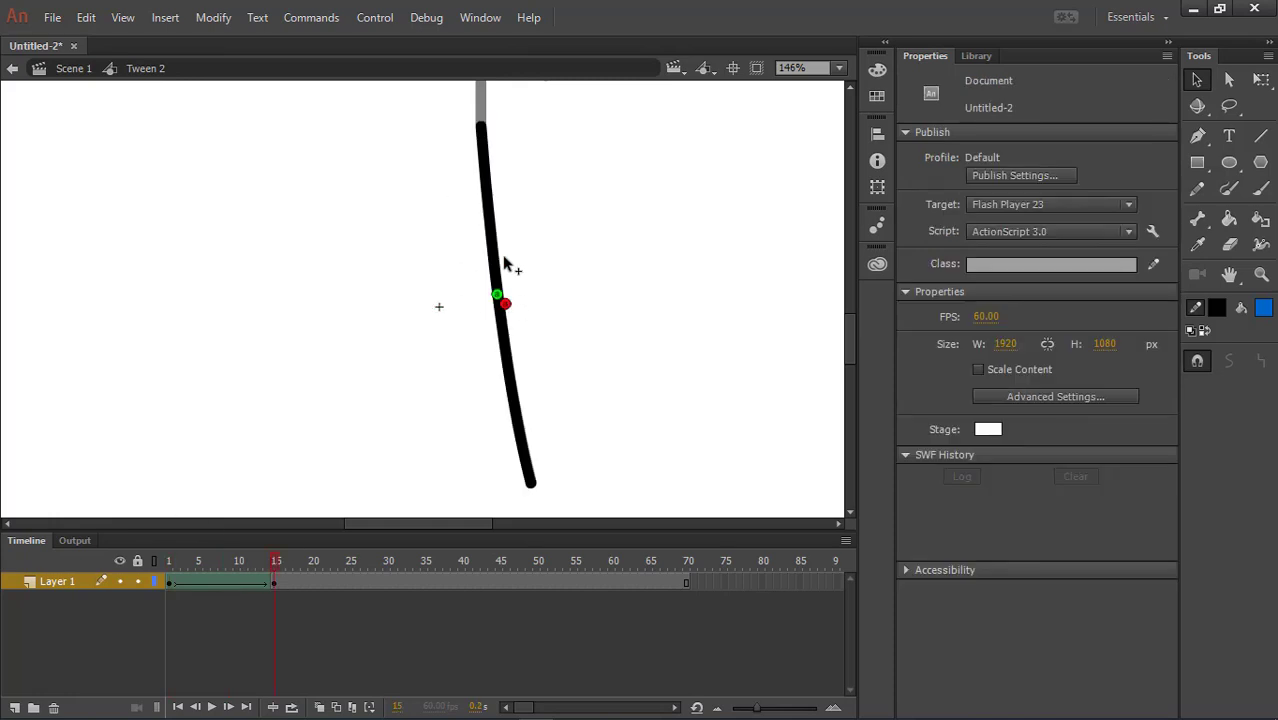
{"action": "left_click_drag", "start_coordinate": [274, 561], "coordinate": [110, 593]}
{"action": "scroll", "coordinate": [472, 286], "scroll_direction": "down", "scroll_amount": 4}
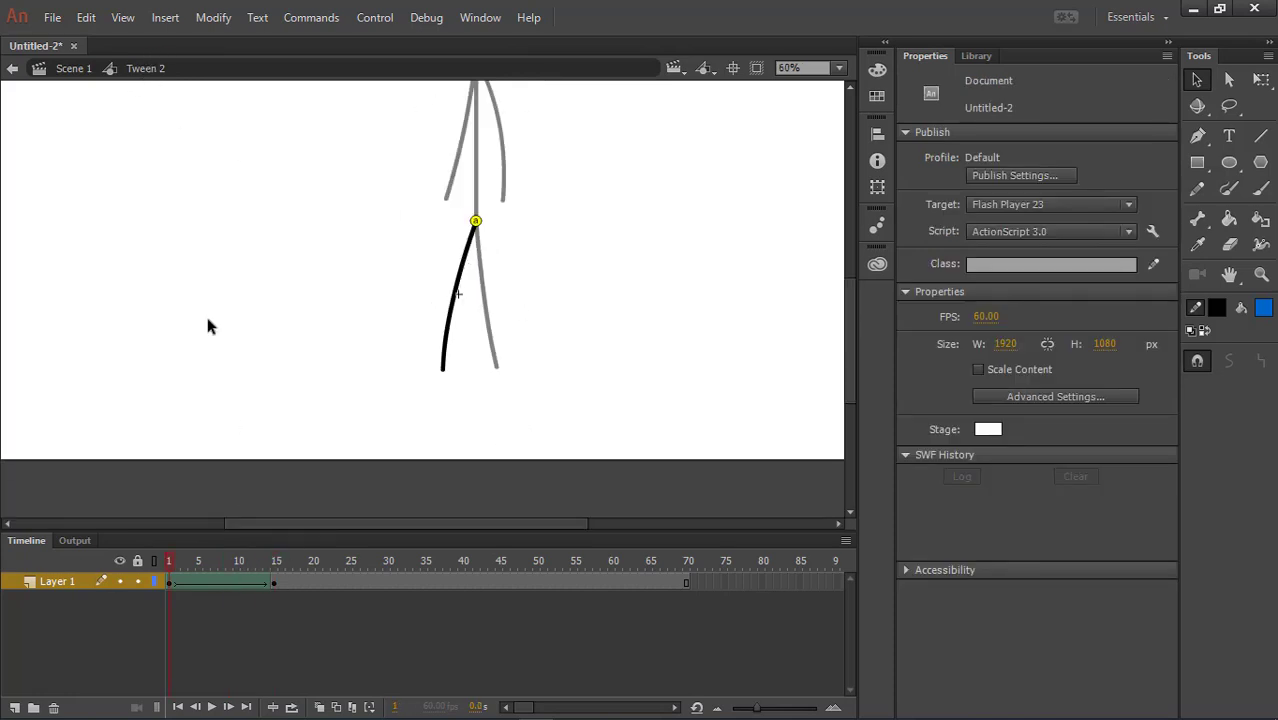
- Return to Scene 1, open the leg_2 symbol for editing, and extend its layer to frame 70
{"action": "left_click", "coordinate": [73, 68]}
{"action": "double_click", "coordinate": [53, 581]}
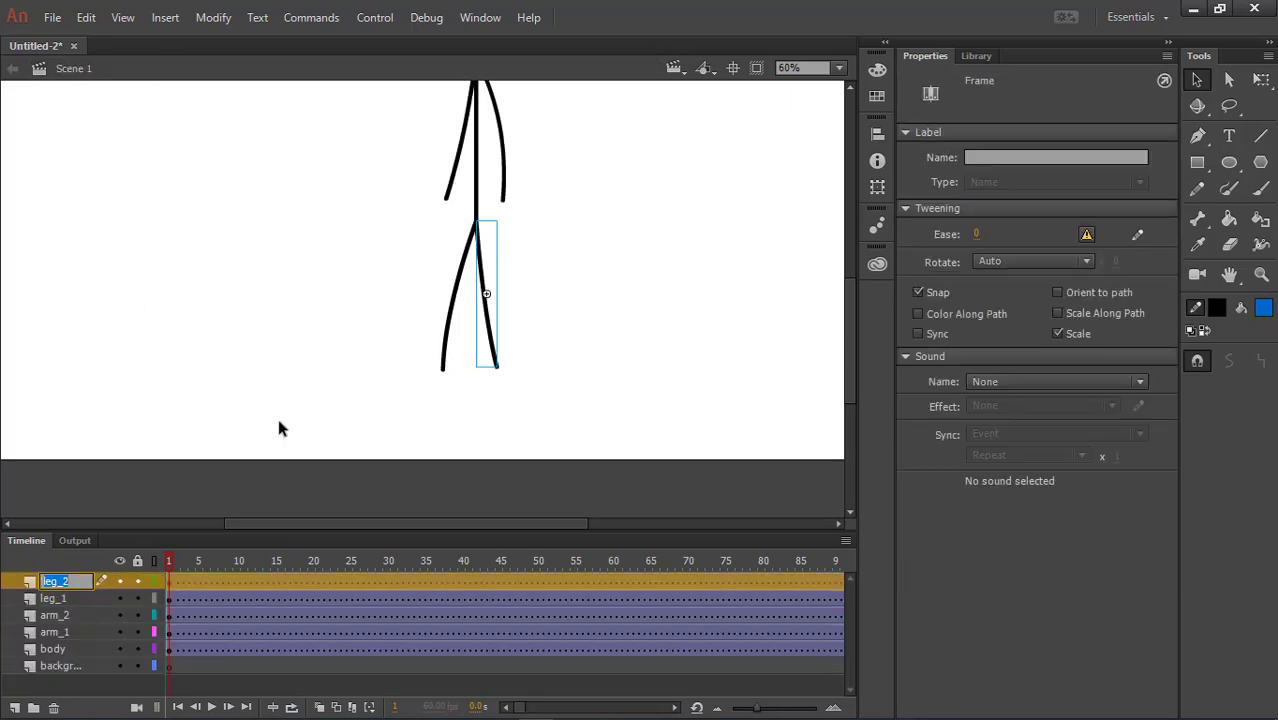
{"action": "double_click", "coordinate": [499, 334]}
{"action": "right_click", "coordinate": [684, 574]}
{"action": "left_click", "coordinate": [740, 143]}
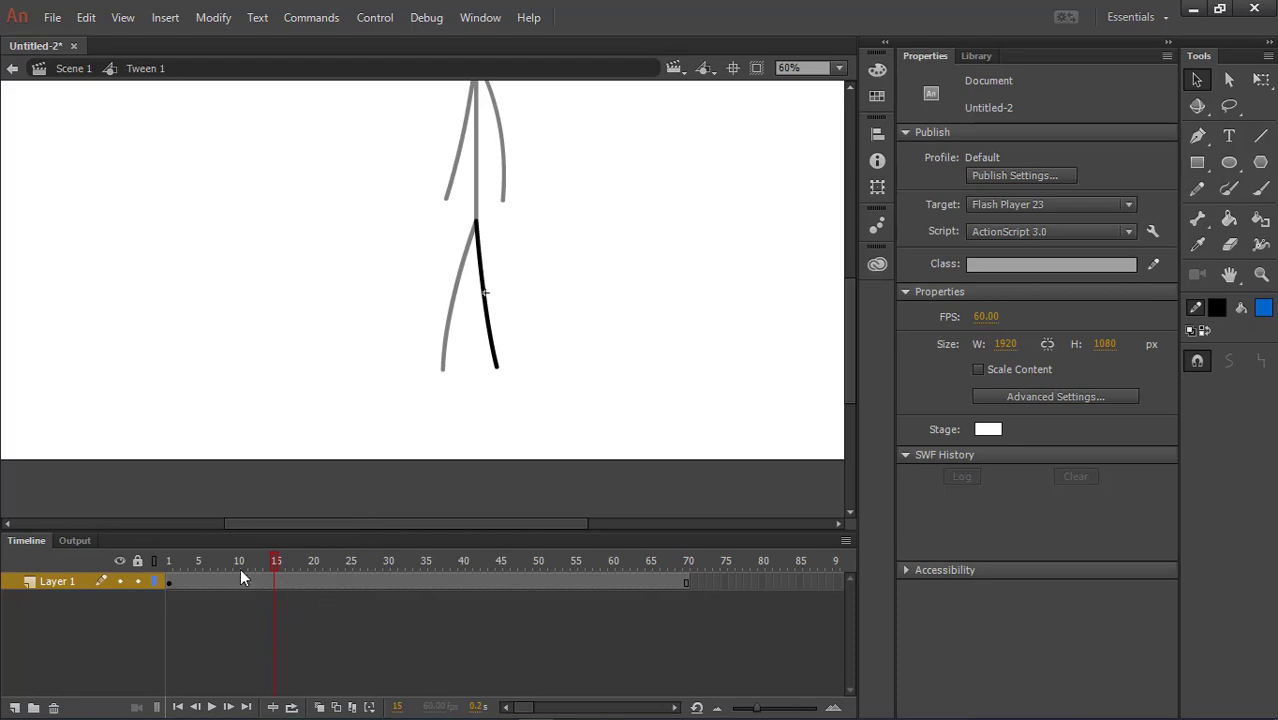
- Insert a keyframe at frame 7 on the leg_2 symbol's layer
{"action": "left_click", "coordinate": [200, 560]}
{"action": "right_click", "coordinate": [215, 581]}
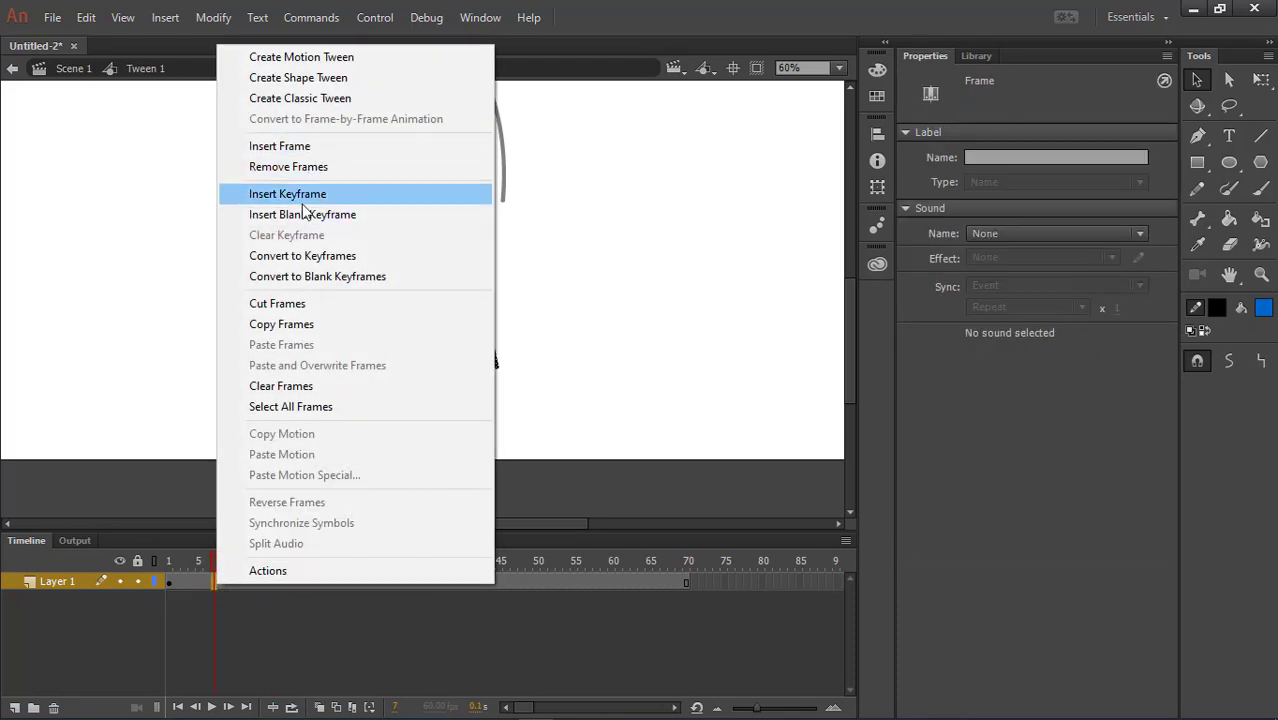
{"action": "left_click", "coordinate": [301, 194]}
- At frame 7, raise the leg_2 line's lower end and bow its middle out past leg_1 to form a bent knee
{"action": "scroll", "coordinate": [476, 297], "scroll_direction": "up", "scroll_amount": 4}
{"action": "left_click_drag", "start_coordinate": [597, 400], "coordinate": [576, 360]}
{"action": "key", "text": "n"}
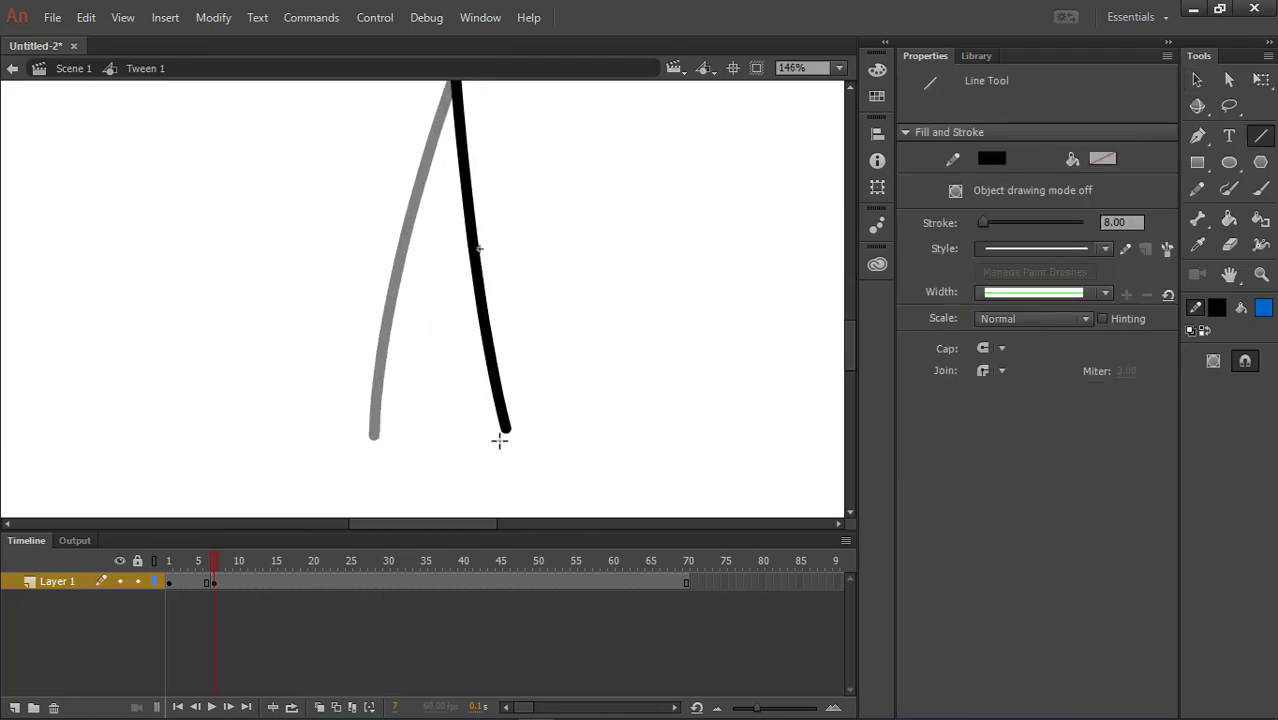
{"action": "key", "text": "v"}
{"action": "left_click_drag", "start_coordinate": [520, 430], "coordinate": [538, 347]}
{"action": "left_click", "coordinate": [490, 282]}
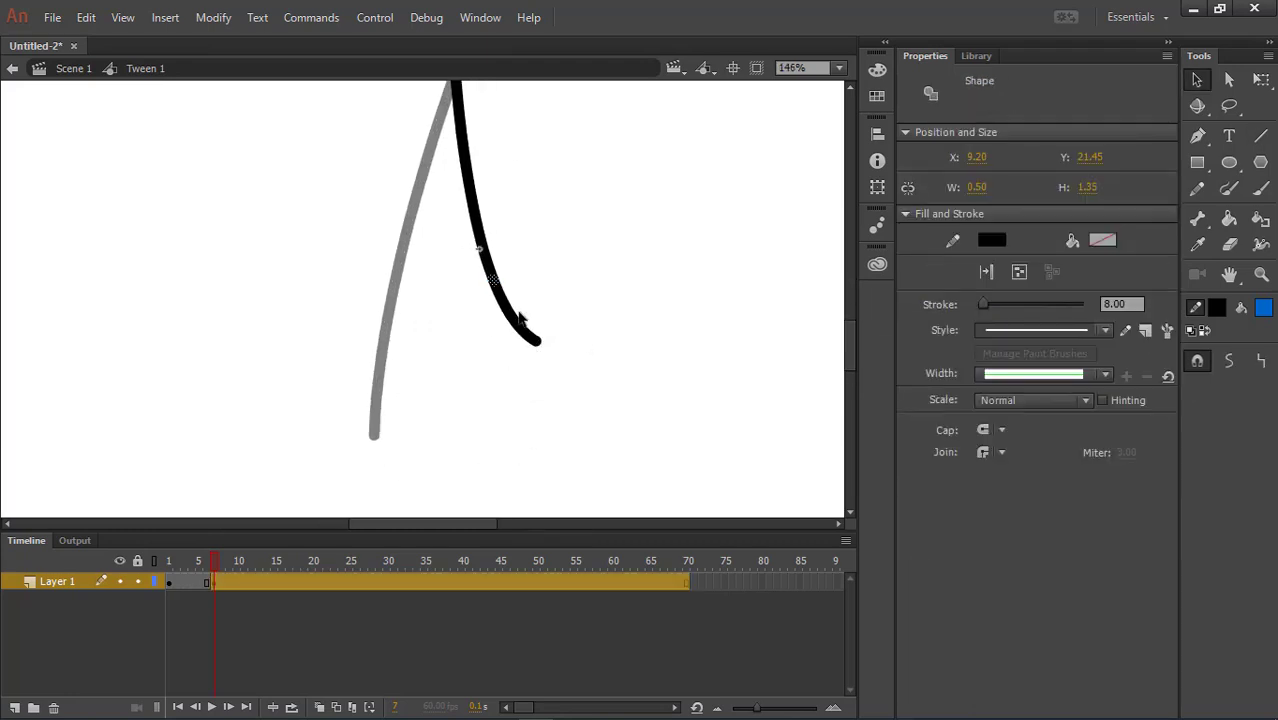
{"action": "left_click", "coordinate": [503, 325]}
{"action": "left_click_drag", "start_coordinate": [493, 290], "coordinate": [387, 301]}
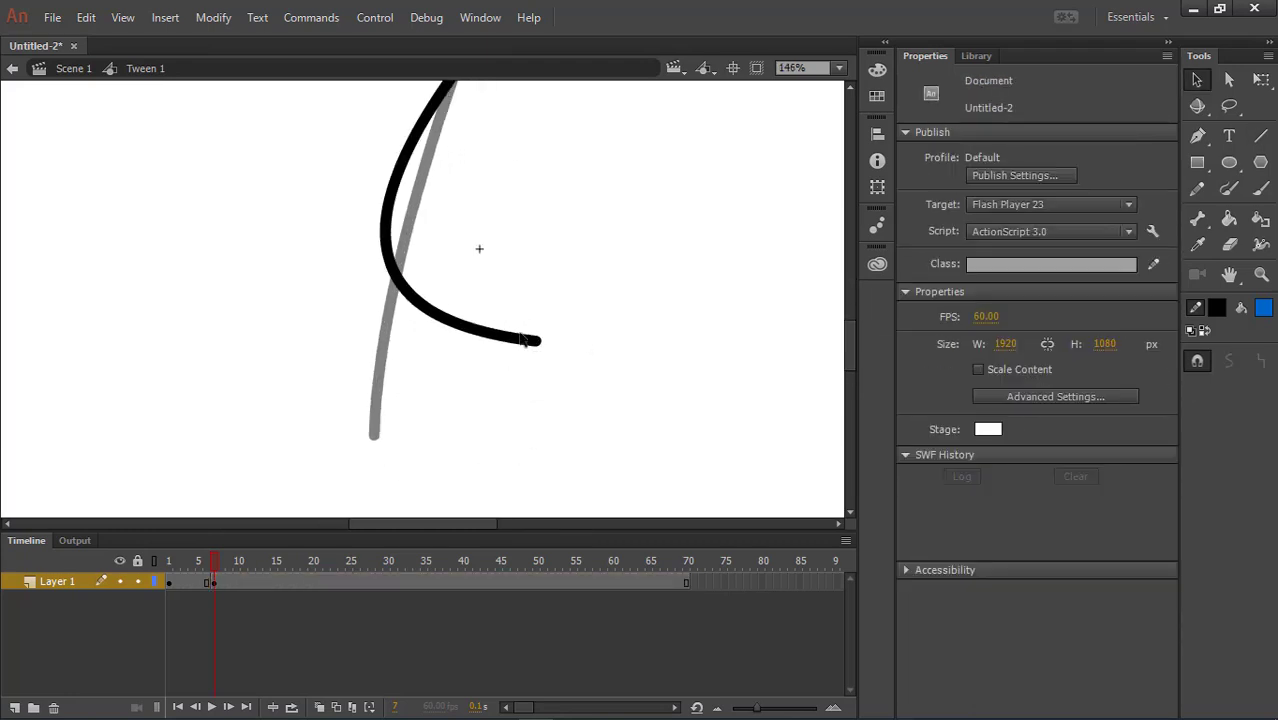
- Create a shape tween between frames 1 and 7 of the leg_2 symbol and insert a keyframe at frame 15
{"action": "right_click", "coordinate": [197, 589]}
{"action": "left_click", "coordinate": [328, 80]}
{"action": "right_click", "coordinate": [278, 597]}
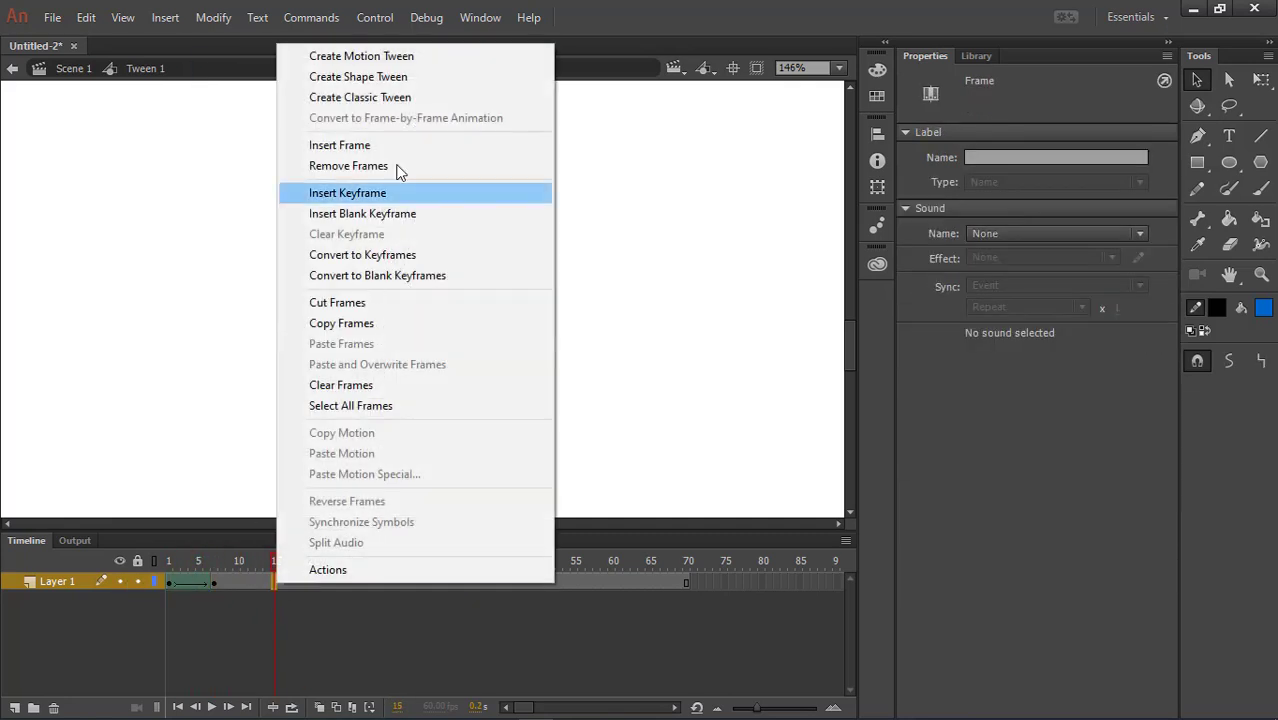
{"action": "left_click", "coordinate": [388, 192]}
- At frame 15, move the leg_2 line's lower end onto the leg_1 end and bend it to follow that leg's curve
{"action": "left_click", "coordinate": [549, 315]}
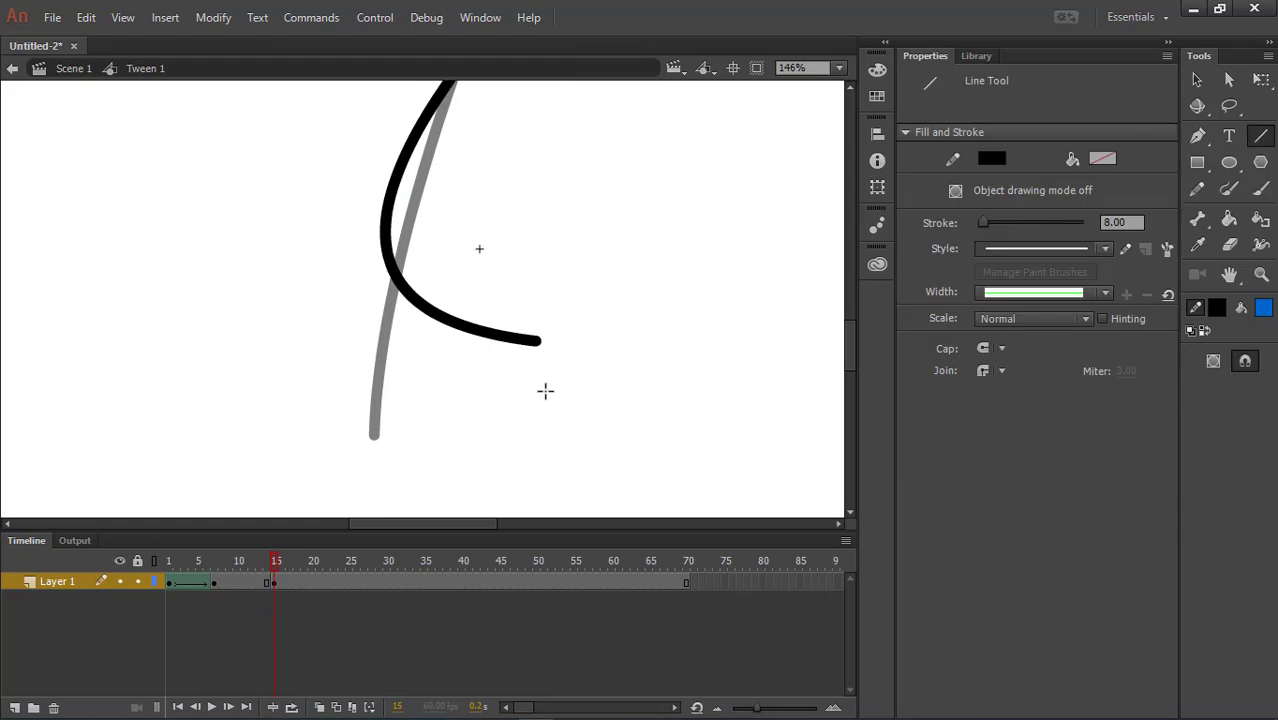
{"action": "left_click_drag", "start_coordinate": [540, 342], "coordinate": [374, 440]}
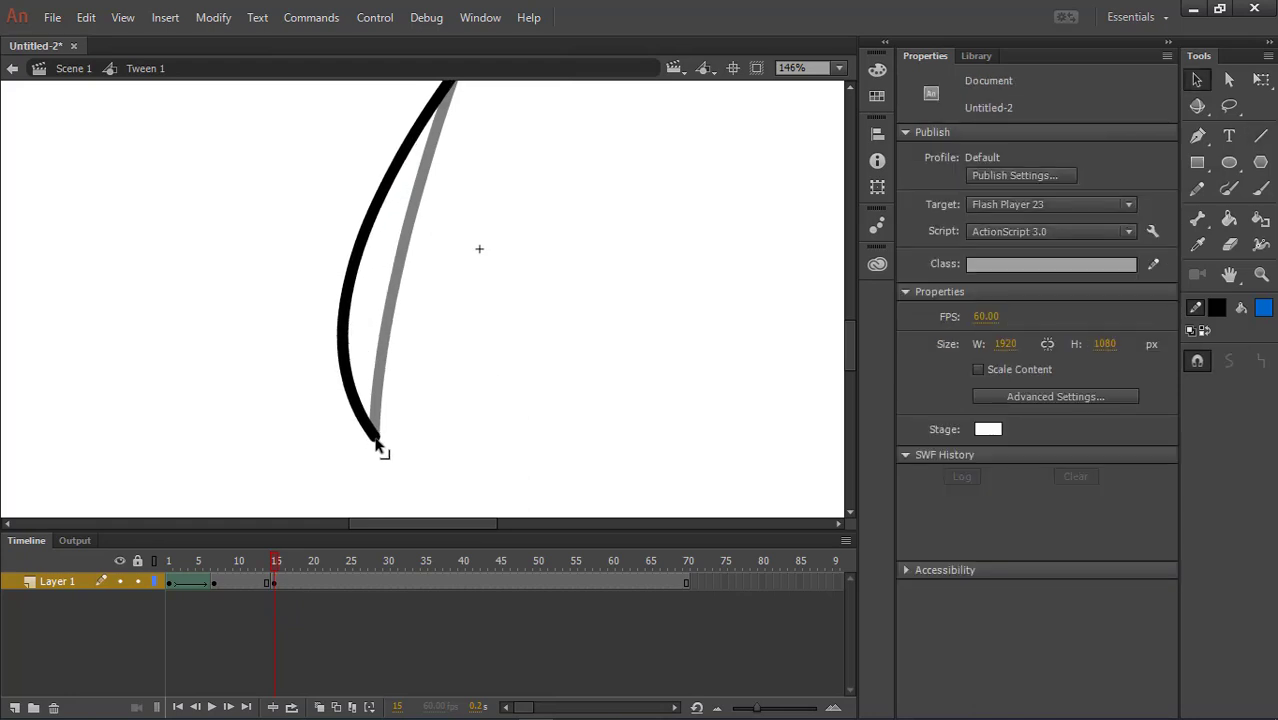
{"action": "left_click_drag", "start_coordinate": [340, 262], "coordinate": [399, 286]}
- Create a shape tween between frames 7 and 15 of the leg_2 symbol
{"action": "scroll", "coordinate": [537, 197], "scroll_direction": "down", "scroll_amount": 3}
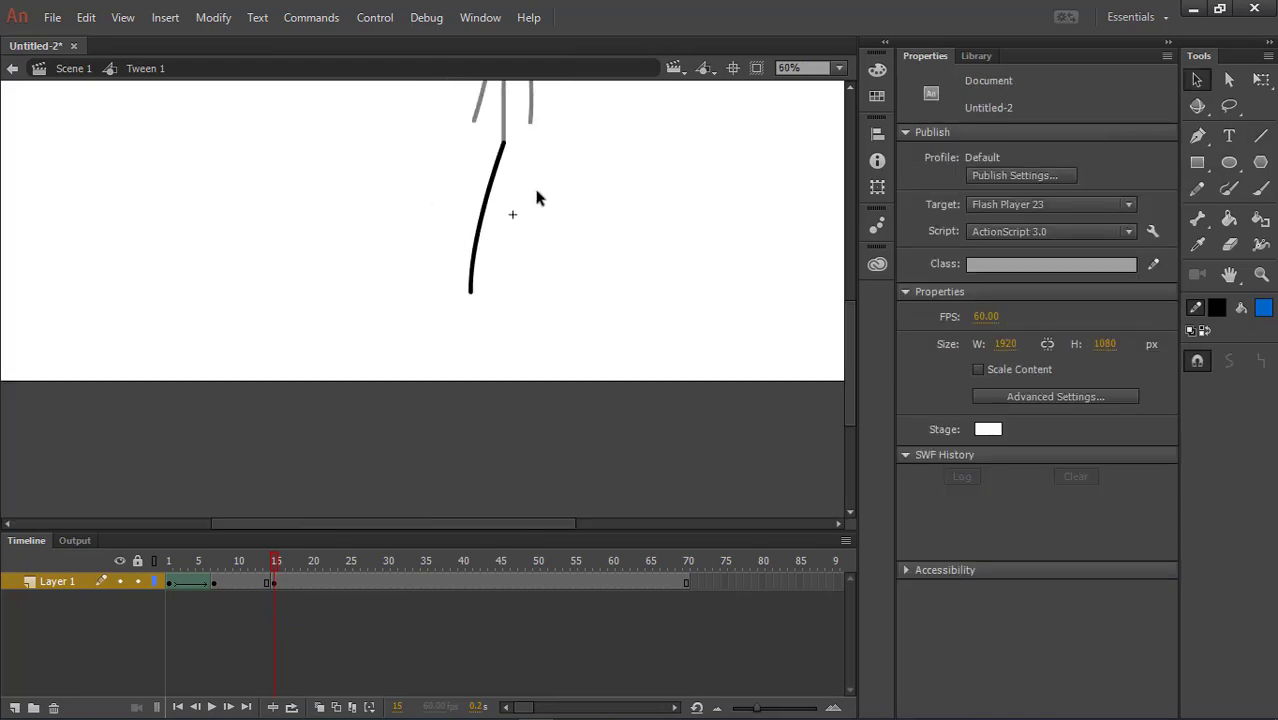
{"action": "scroll", "coordinate": [537, 191], "scroll_direction": "up", "scroll_amount": 1}
{"action": "left_click_drag", "start_coordinate": [537, 191], "coordinate": [457, 345]}
{"action": "right_click", "coordinate": [251, 581]}
{"action": "left_click", "coordinate": [345, 72]}
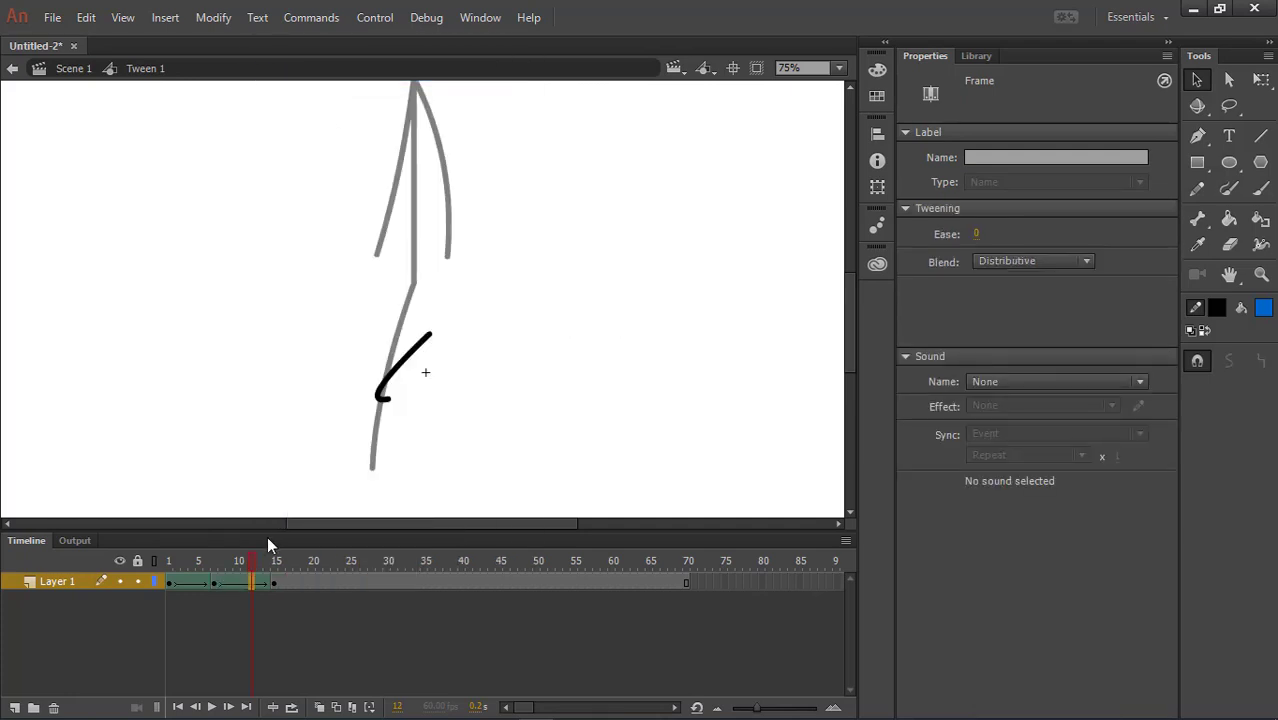
- Add a shape hint on the leg_2 line's hip end at both frame 7 and frame 15
{"action": "left_click", "coordinate": [215, 556]}
{"action": "key", "text": "ctrl+shift+h"}
{"action": "scroll", "coordinate": [317, 388], "scroll_direction": "up", "scroll_amount": 4}
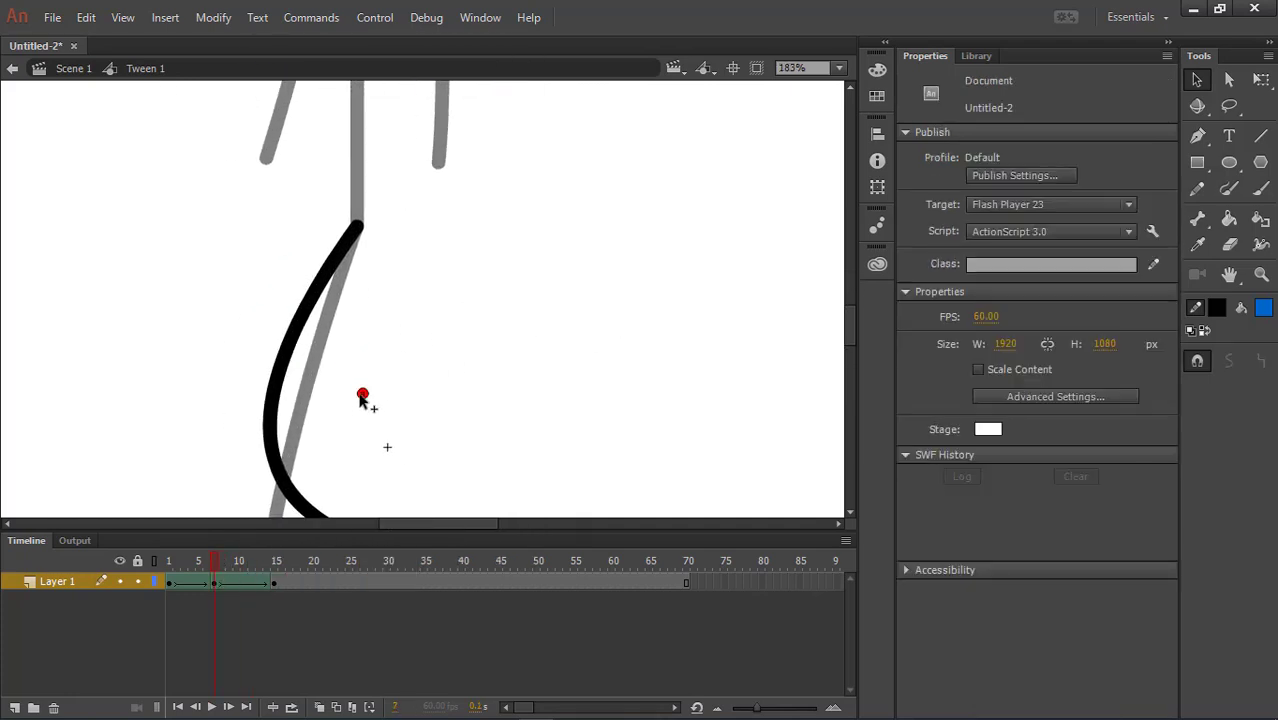
{"action": "left_click", "coordinate": [279, 563]}
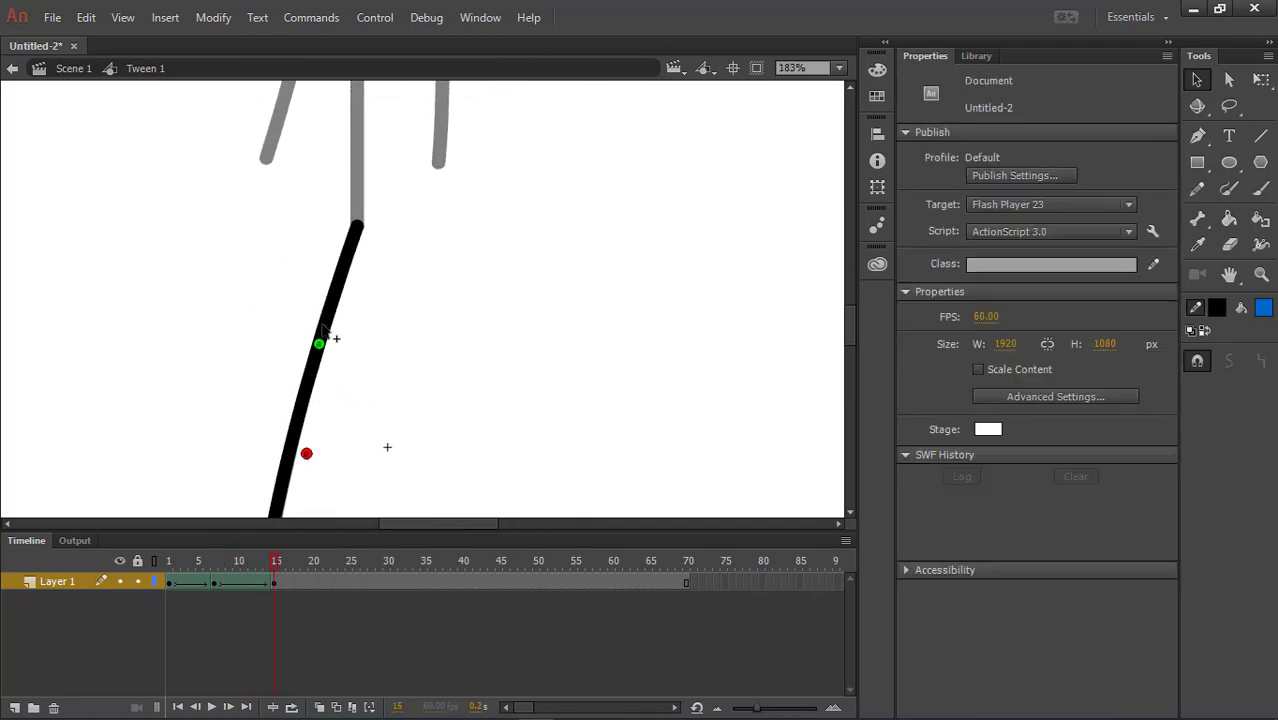
{"action": "scroll", "coordinate": [356, 226], "scroll_direction": "down", "scroll_amount": 5}
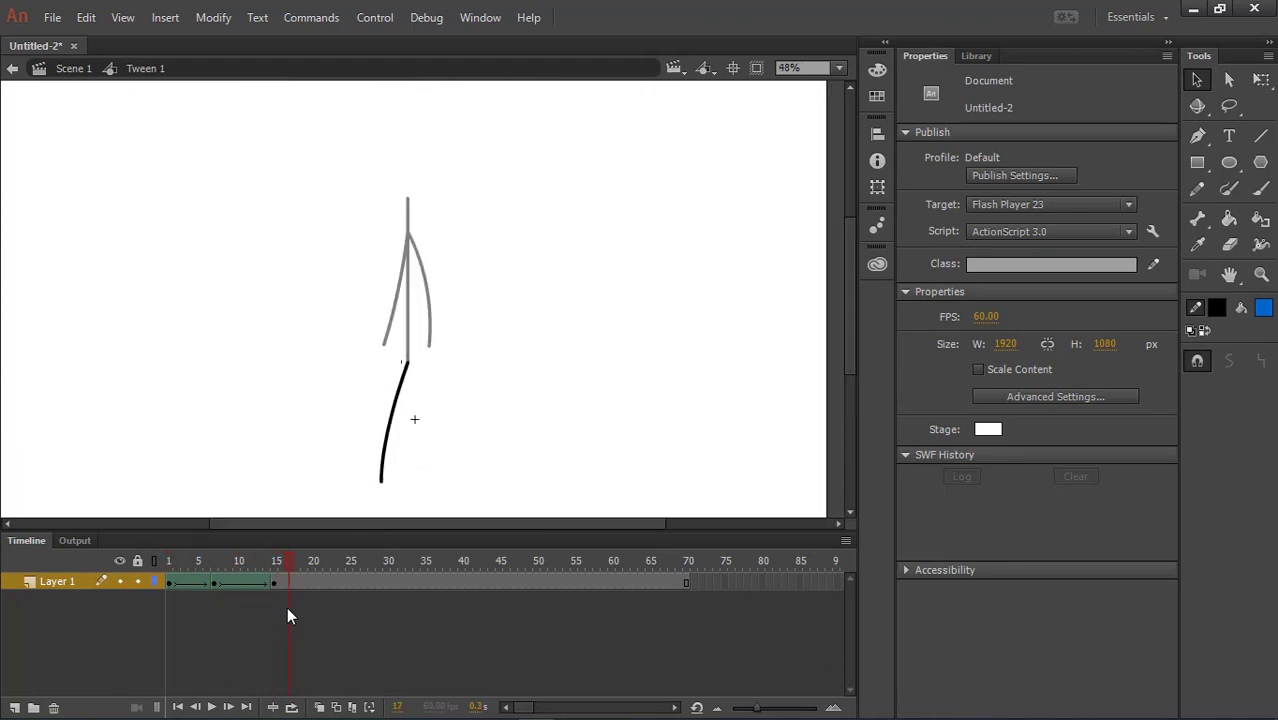
- Return to Scene 1 and play the walk animation
{"action": "left_click", "coordinate": [74, 71]}
{"action": "left_click", "coordinate": [212, 707]}
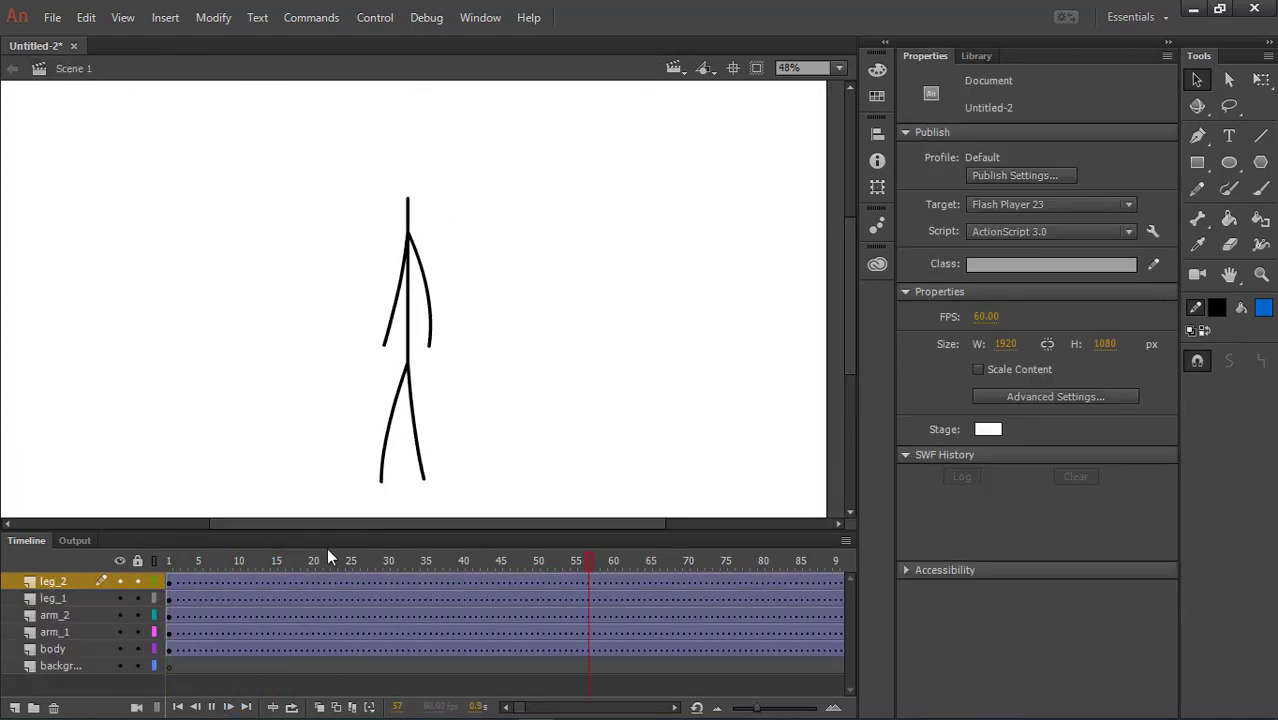
- Reset the Essentials workspace to dock the floating Timeline again, and replay the walk animation
{"action": "left_click_drag", "start_coordinate": [328, 542], "coordinate": [180, 625]}
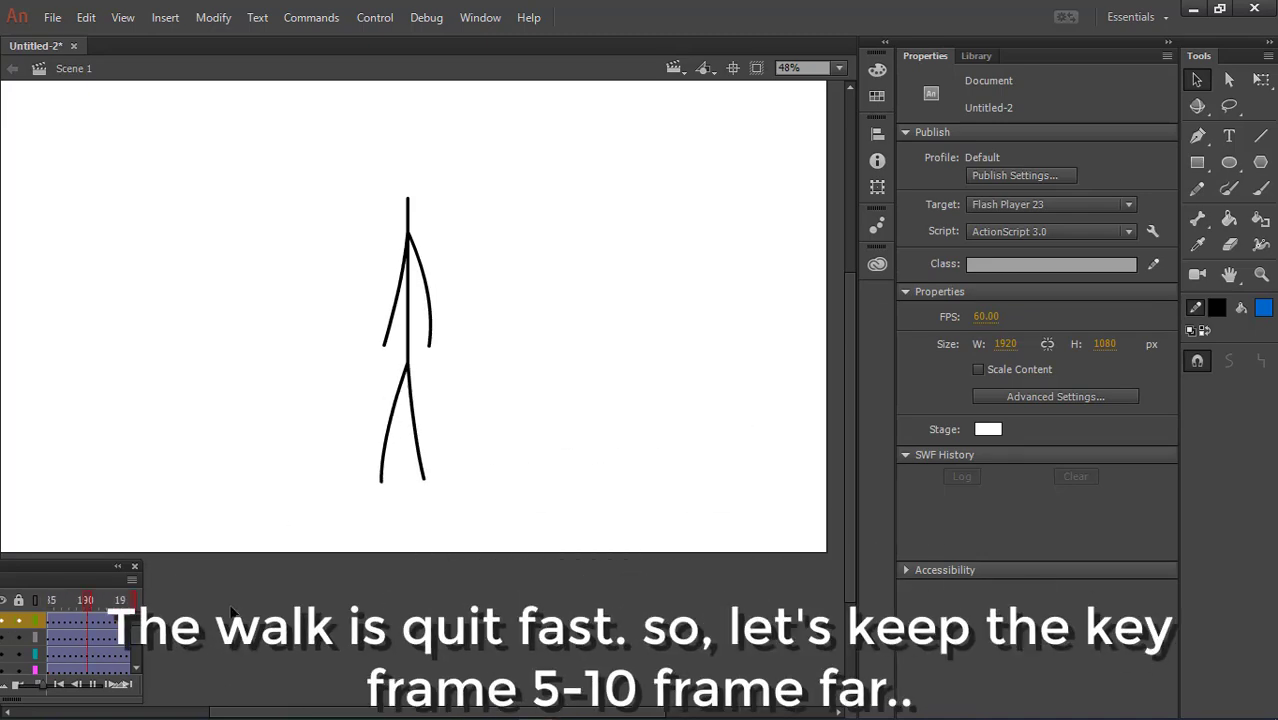
{"action": "left_click_drag", "start_coordinate": [88, 574], "coordinate": [654, 558]}
{"action": "left_click", "coordinate": [480, 17]}
{"action": "mouse_move", "coordinate": [528, 591]}
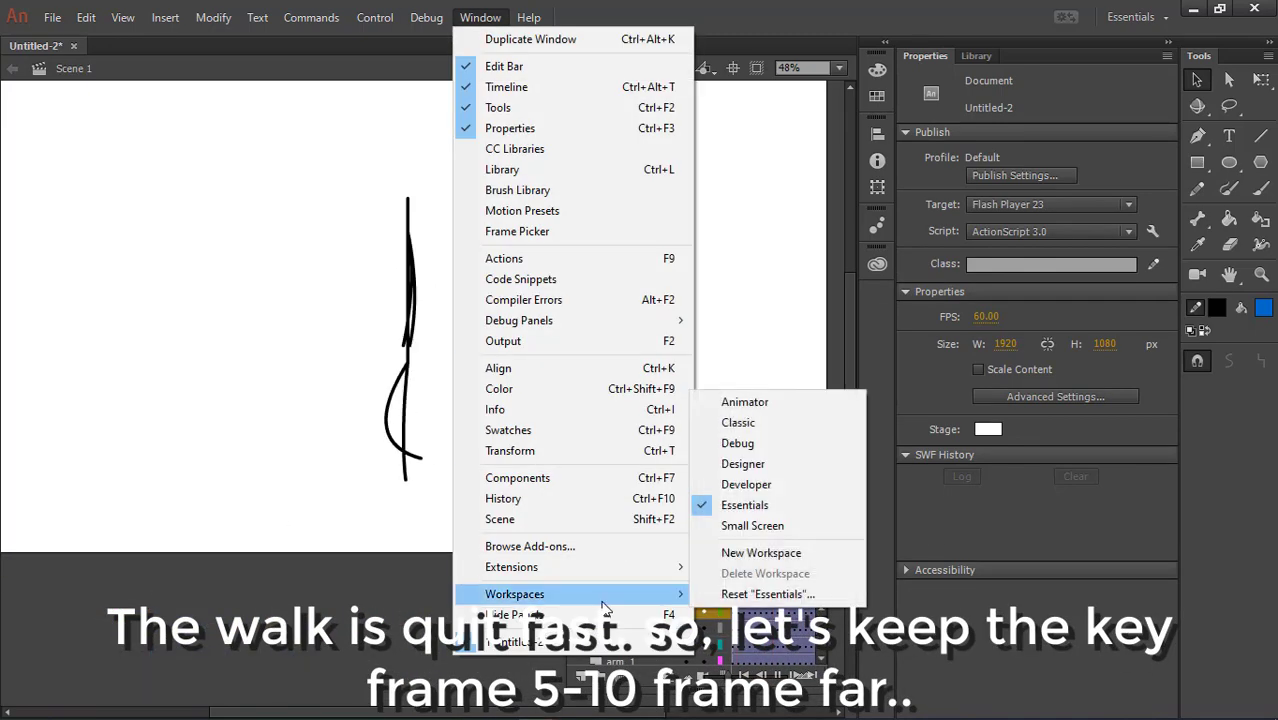
{"action": "left_click", "coordinate": [760, 591]}
{"action": "key", "text": "Return"}
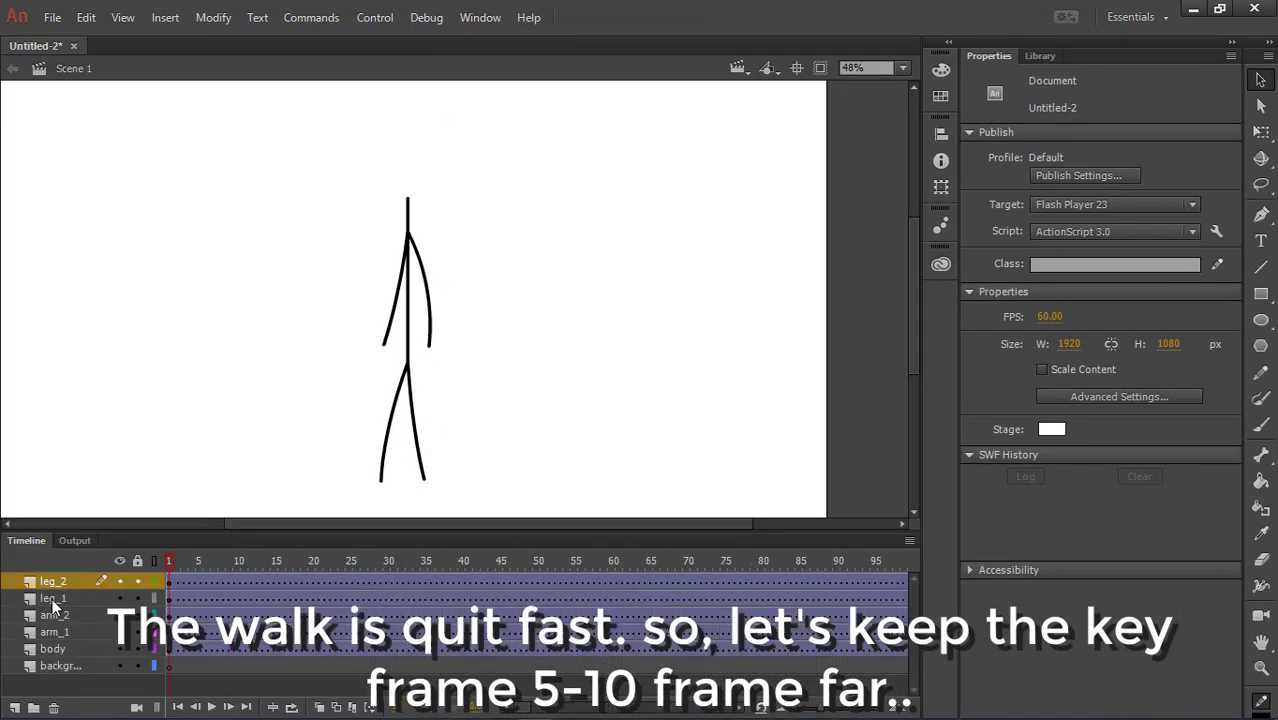
{"action": "left_click", "coordinate": [211, 707]}
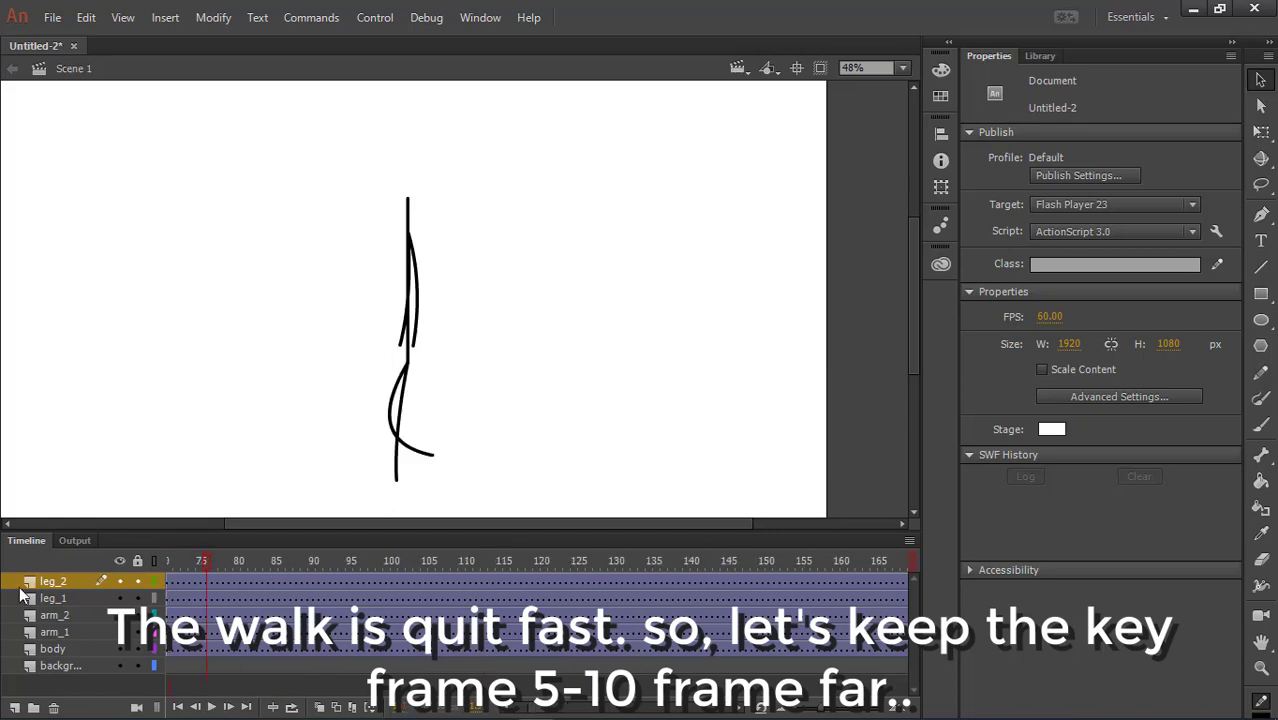
- Restore the undocked Timeline to its place by resetting the Essentials workspace once more
{"action": "left_click_drag", "start_coordinate": [356, 538], "coordinate": [264, 628]}
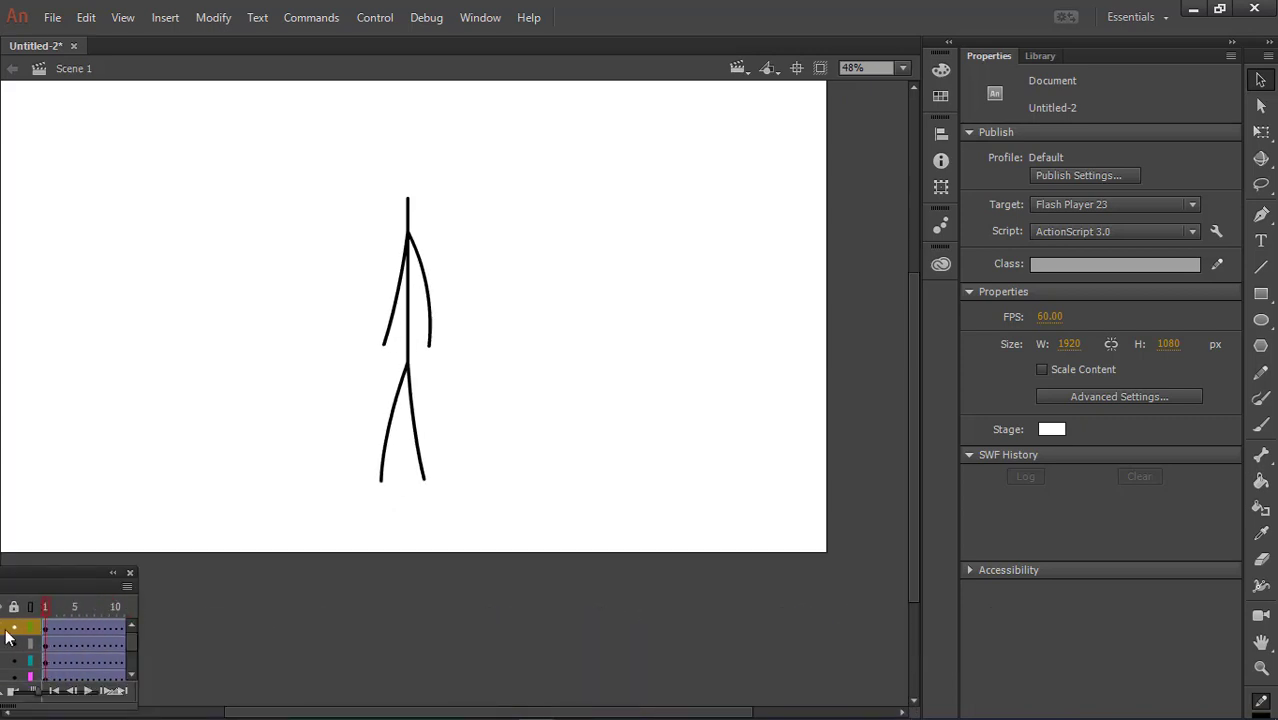
{"action": "left_click", "coordinate": [479, 17]}
{"action": "mouse_move", "coordinate": [562, 593]}
{"action": "left_click", "coordinate": [705, 593]}
{"action": "key", "text": "Return"}
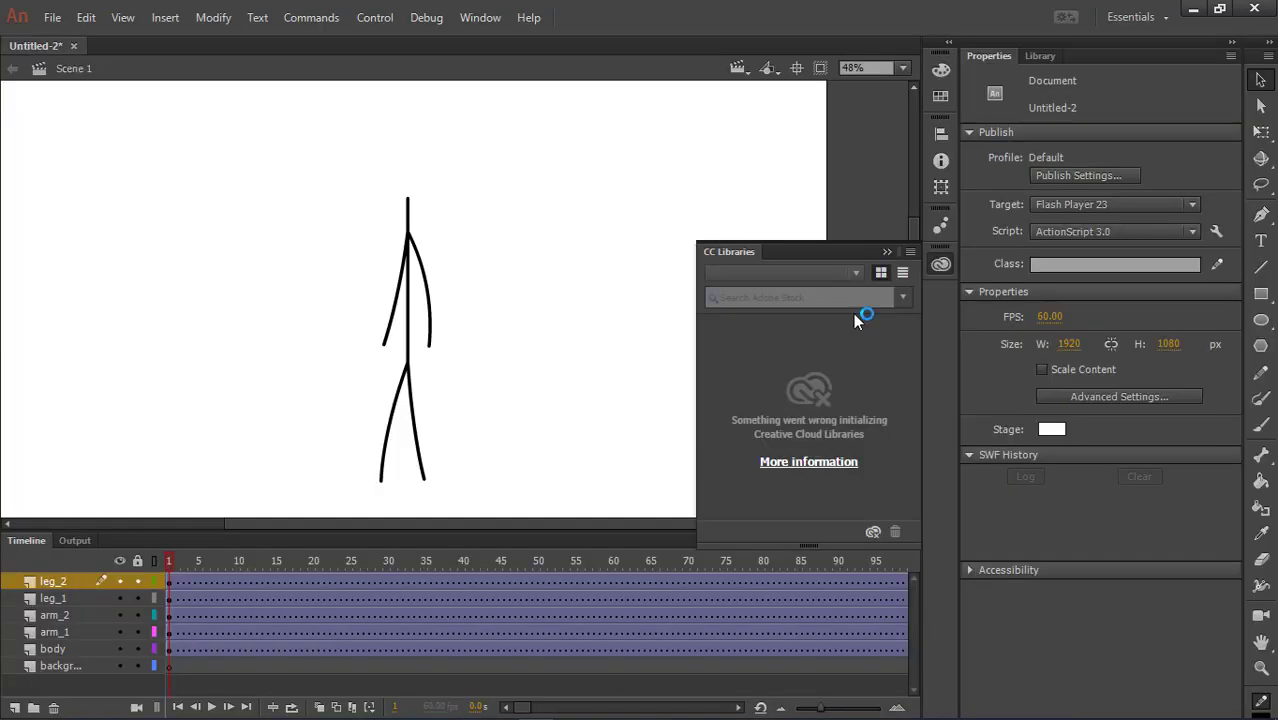
- Scrub through the opening frames of the walk in Scene 1 and play the animation
{"action": "left_click_drag", "start_coordinate": [162, 561], "coordinate": [267, 590]}
{"action": "left_click", "coordinate": [62, 583]}
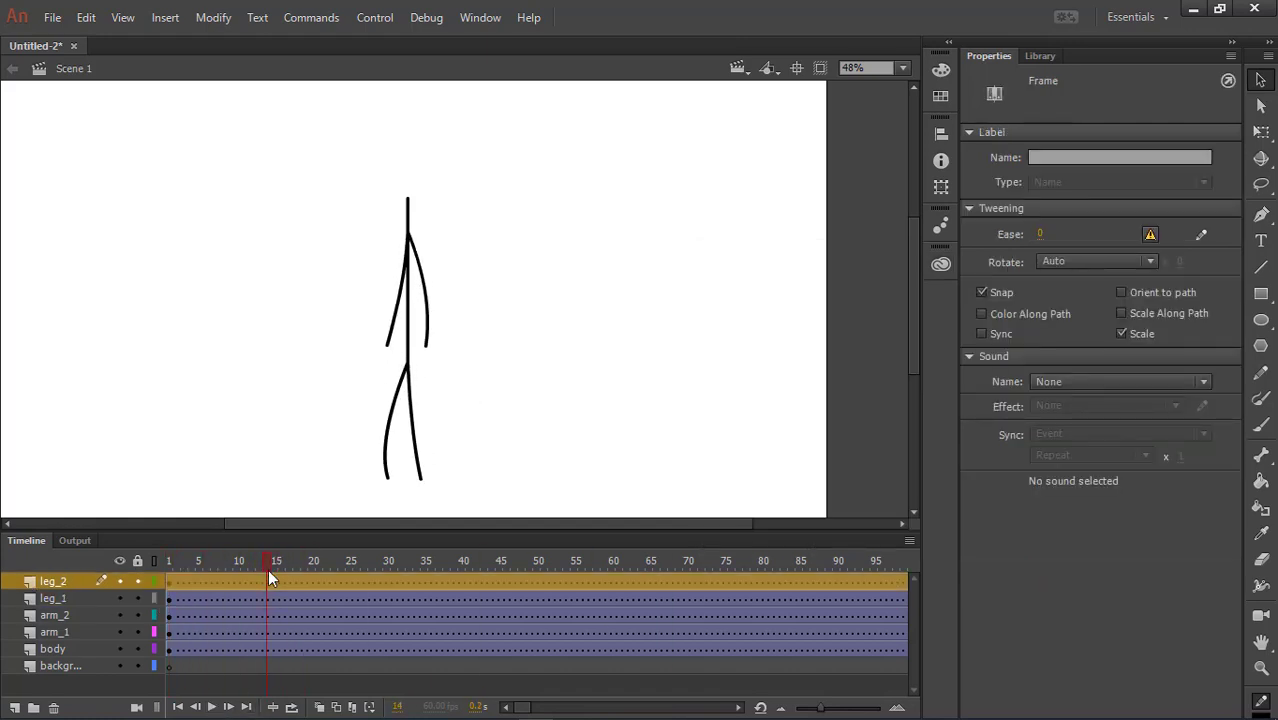
{"action": "key", "text": "Return"}
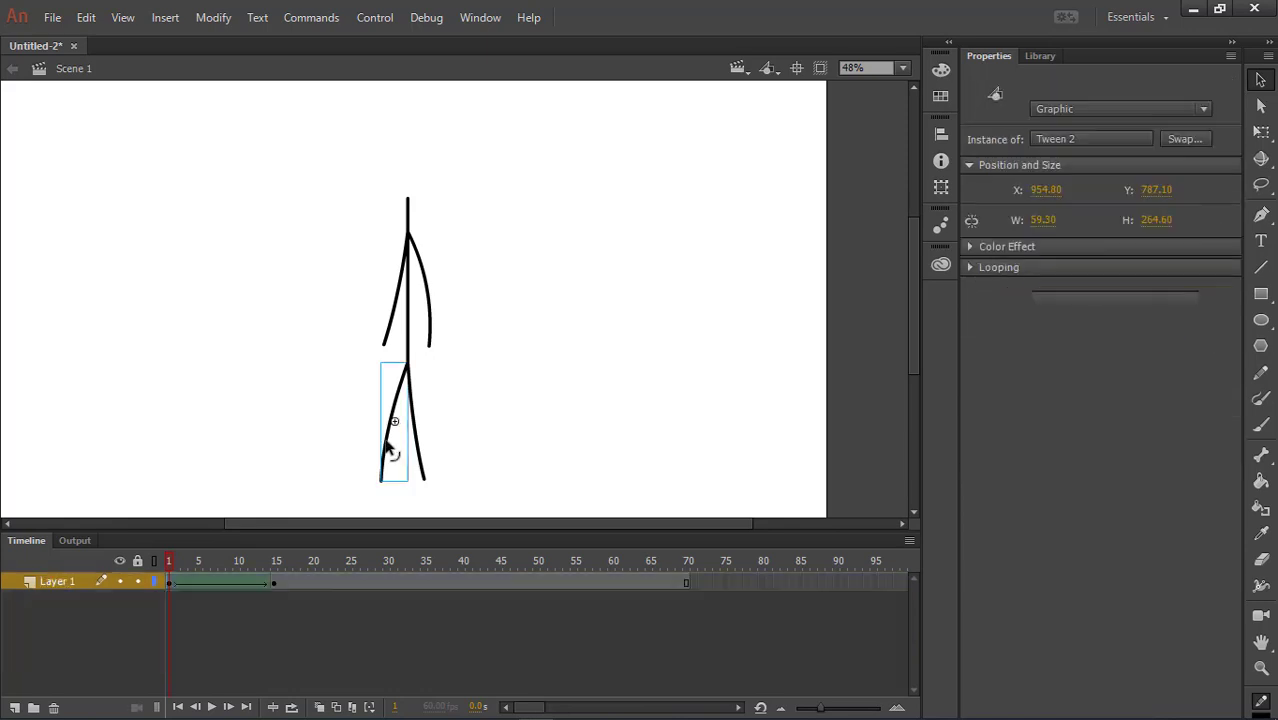
- Move the end keyframe of the leg_1 symbol's shape tween to frame 25 and return to Scene 1
{"action": "double_click", "coordinate": [390, 440]}
{"action": "left_click", "coordinate": [277, 585]}
{"action": "left_click_drag", "start_coordinate": [389, 577], "coordinate": [387, 581]}
{"action": "left_click", "coordinate": [168, 563]}
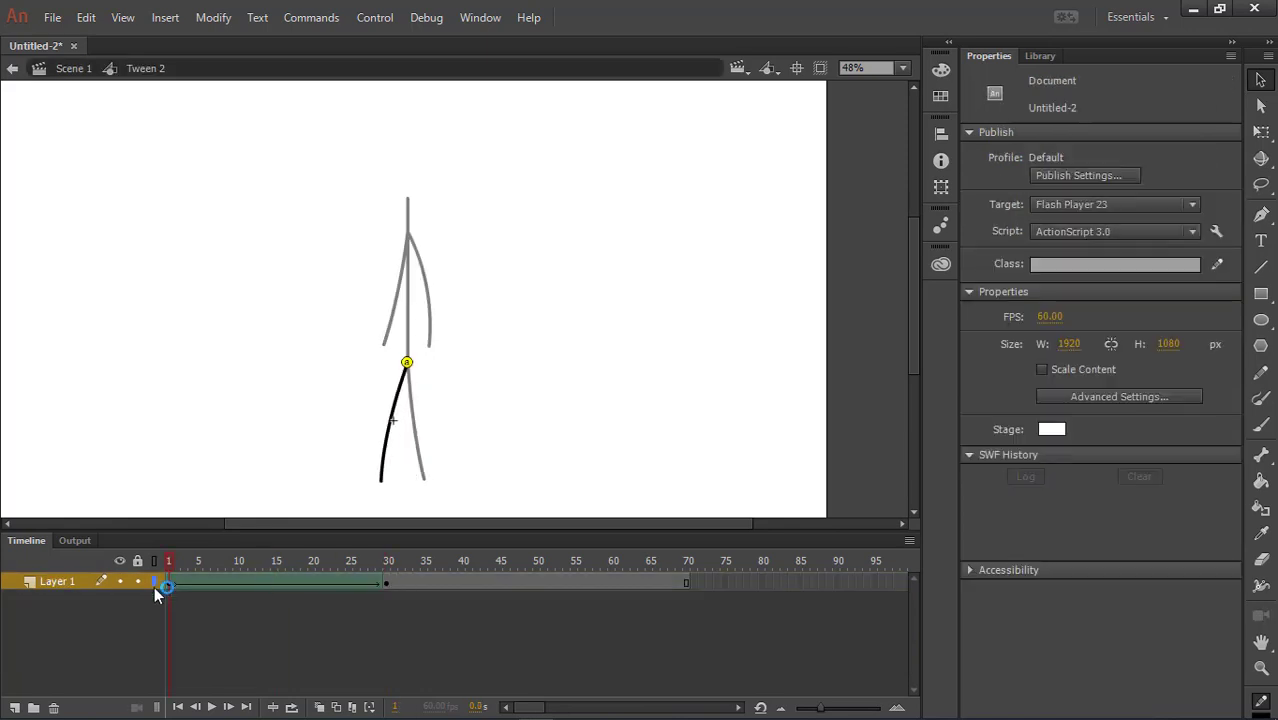
{"action": "left_click", "coordinate": [388, 582]}
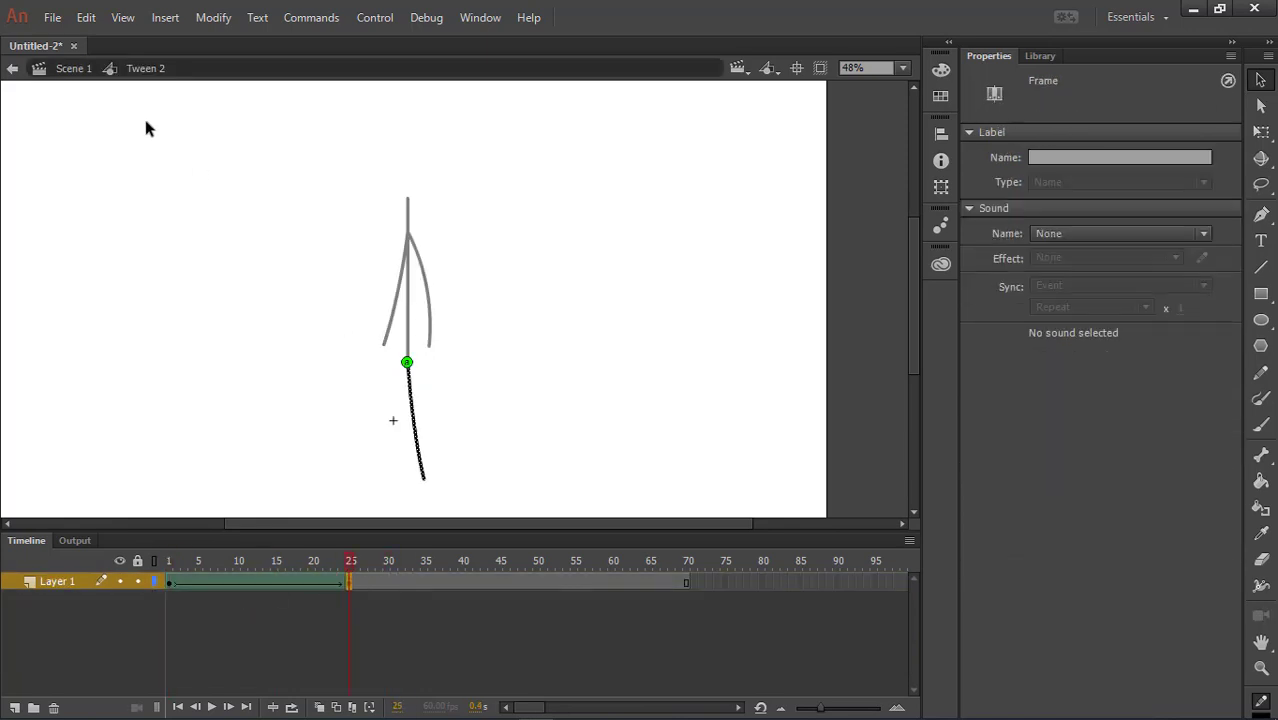
{"action": "left_click", "coordinate": [74, 69]}
- Retime the leg_2 symbol's shape tweens, moving the end keyframe to frame 25 and the middle keyframe to frame 10
{"action": "left_click", "coordinate": [54, 615]}
{"action": "left_click", "coordinate": [36, 582]}
{"action": "double_click", "coordinate": [415, 447]}
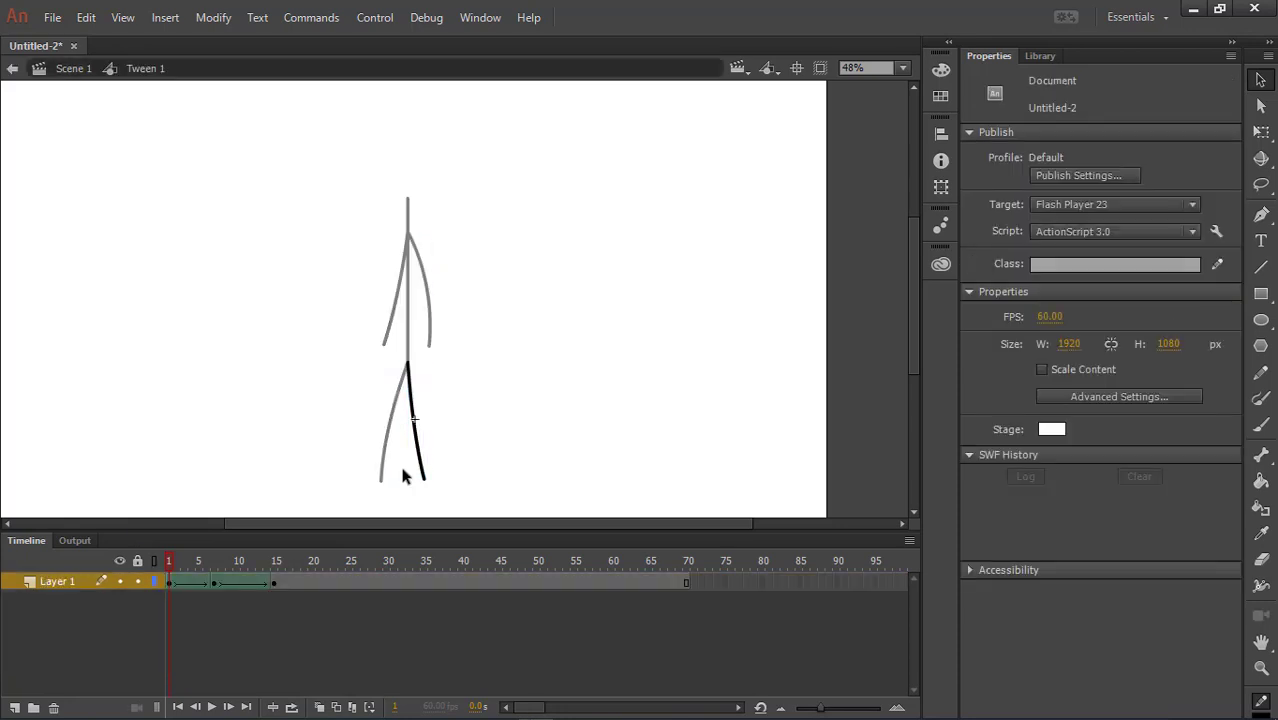
{"action": "left_click_drag", "start_coordinate": [270, 584], "coordinate": [350, 586]}
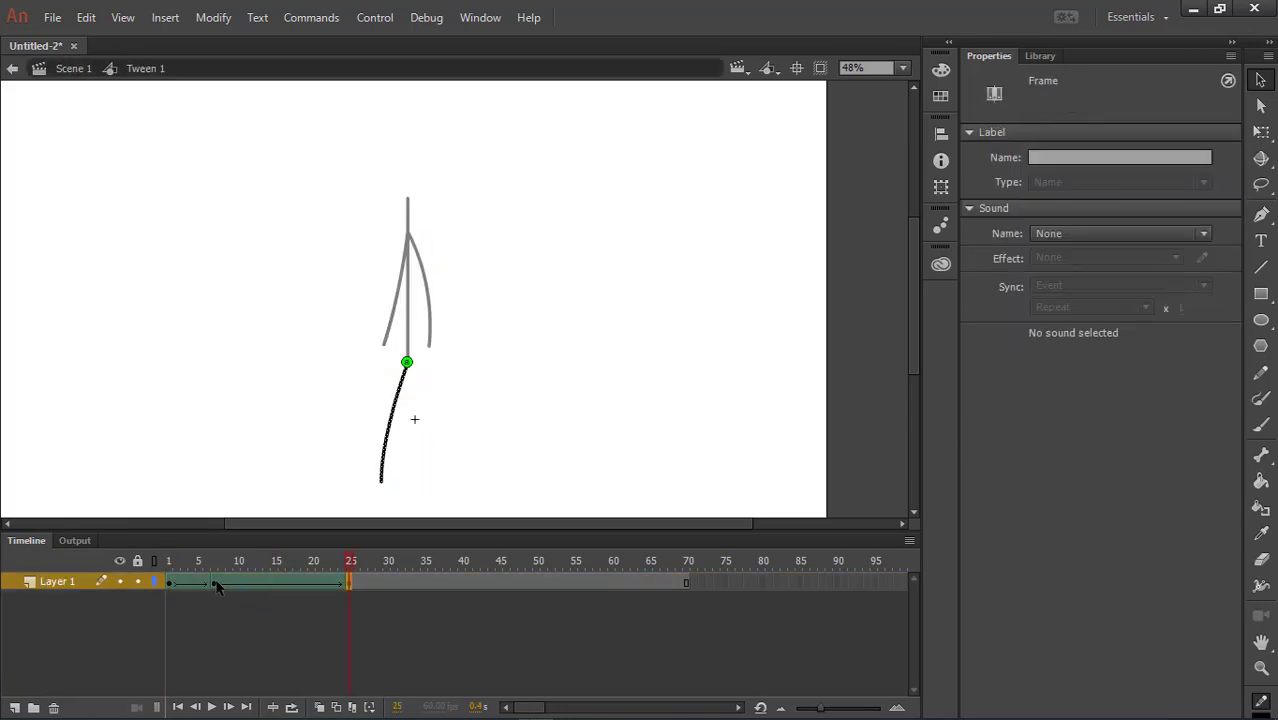
{"action": "left_click_drag", "start_coordinate": [217, 586], "coordinate": [357, 607]}
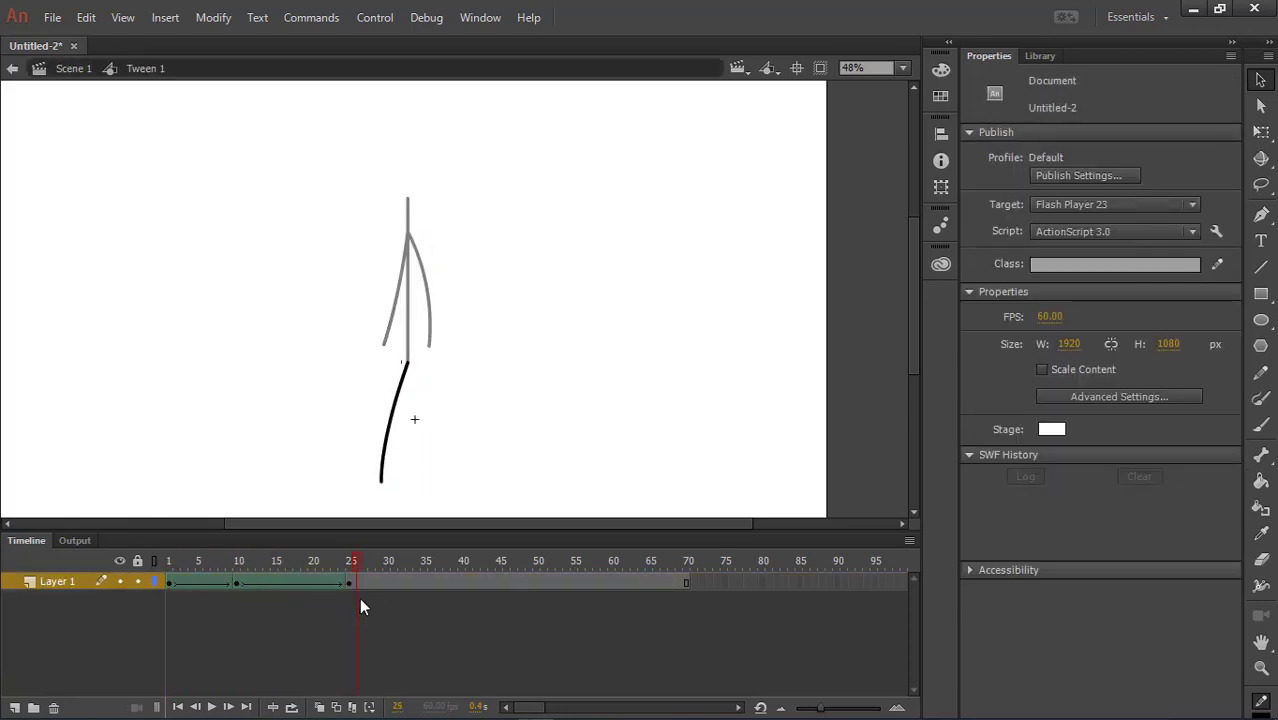
{"action": "left_click", "coordinate": [60, 70]}
- Move the end keyframe of the Tween 3 arm symbol to frame 20 and return to Scene 1
{"action": "left_click", "coordinate": [89, 597]}
{"action": "left_click", "coordinate": [84, 614]}
{"action": "double_click", "coordinate": [428, 316]}
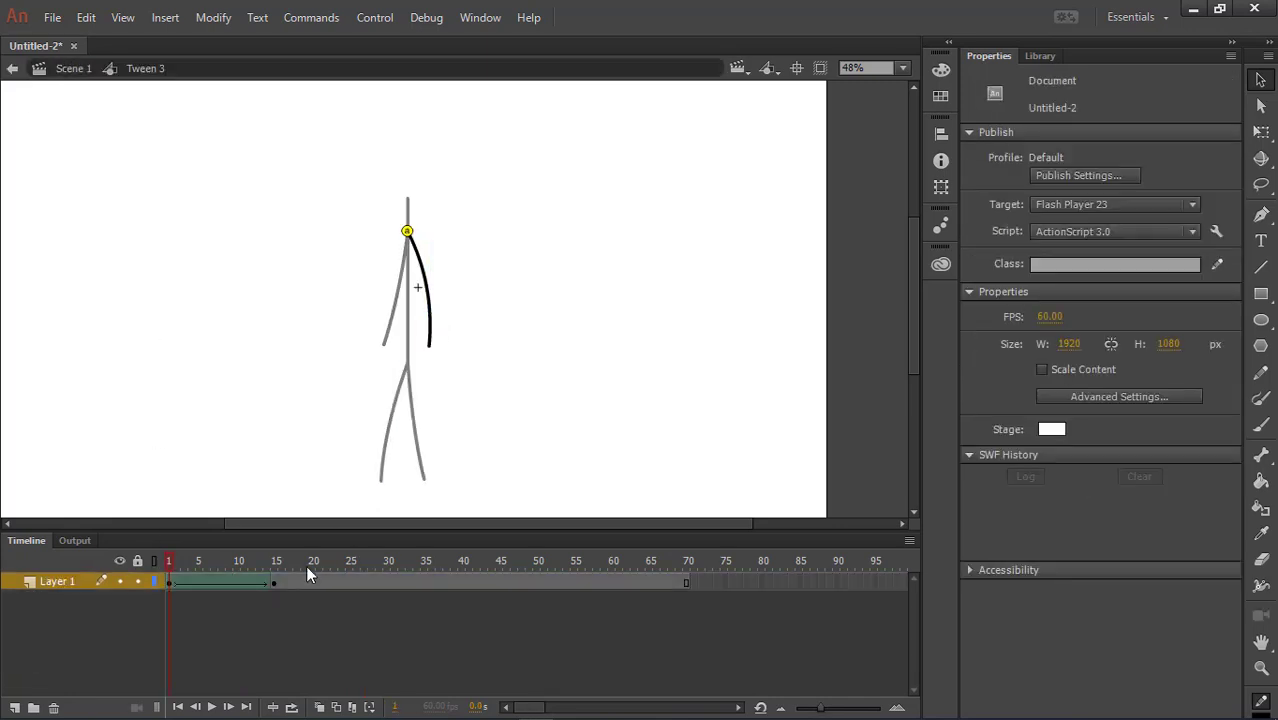
{"action": "left_click_drag", "start_coordinate": [275, 584], "coordinate": [314, 588]}
{"action": "left_click", "coordinate": [90, 72]}
- Move the end keyframe of the other arm's symbol to frame 20 and return to Scene 1
{"action": "left_click", "coordinate": [76, 594]}
{"action": "left_click", "coordinate": [76, 582]}
{"action": "left_click", "coordinate": [78, 646]}
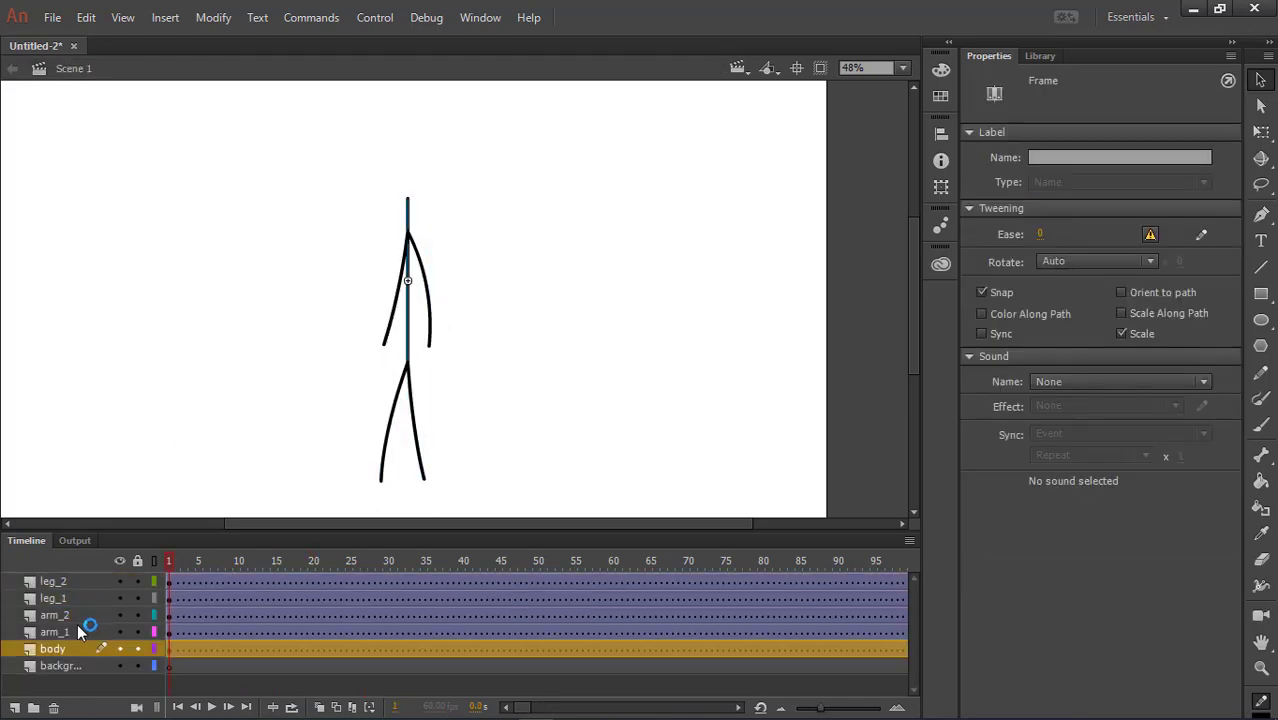
{"action": "left_click", "coordinate": [78, 630]}
{"action": "double_click", "coordinate": [395, 325]}
{"action": "left_click_drag", "start_coordinate": [271, 584], "coordinate": [312, 586]}
{"action": "left_click", "coordinate": [77, 69]}
- Scrub the walk up to frame 21 in Scene 1 and examine the limb motion up close
{"action": "left_click", "coordinate": [169, 566]}
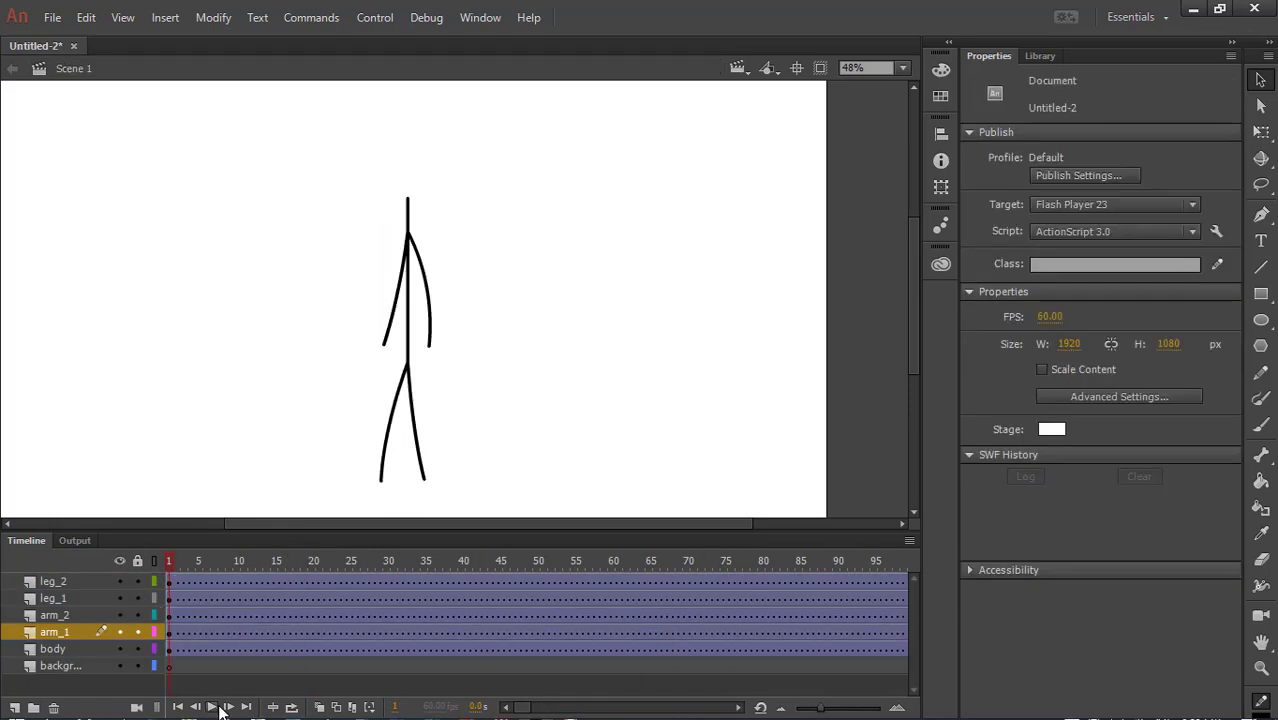
{"action": "left_click", "coordinate": [237, 563]}
{"action": "left_click_drag", "start_coordinate": [235, 565], "coordinate": [318, 683]}
{"action": "scroll", "coordinate": [458, 337], "scroll_direction": "up", "scroll_amount": 3}
{"action": "scroll", "coordinate": [425, 312], "scroll_direction": "down", "scroll_amount": 1}
{"action": "scroll", "coordinate": [462, 411], "scroll_direction": "down", "scroll_amount": 3}
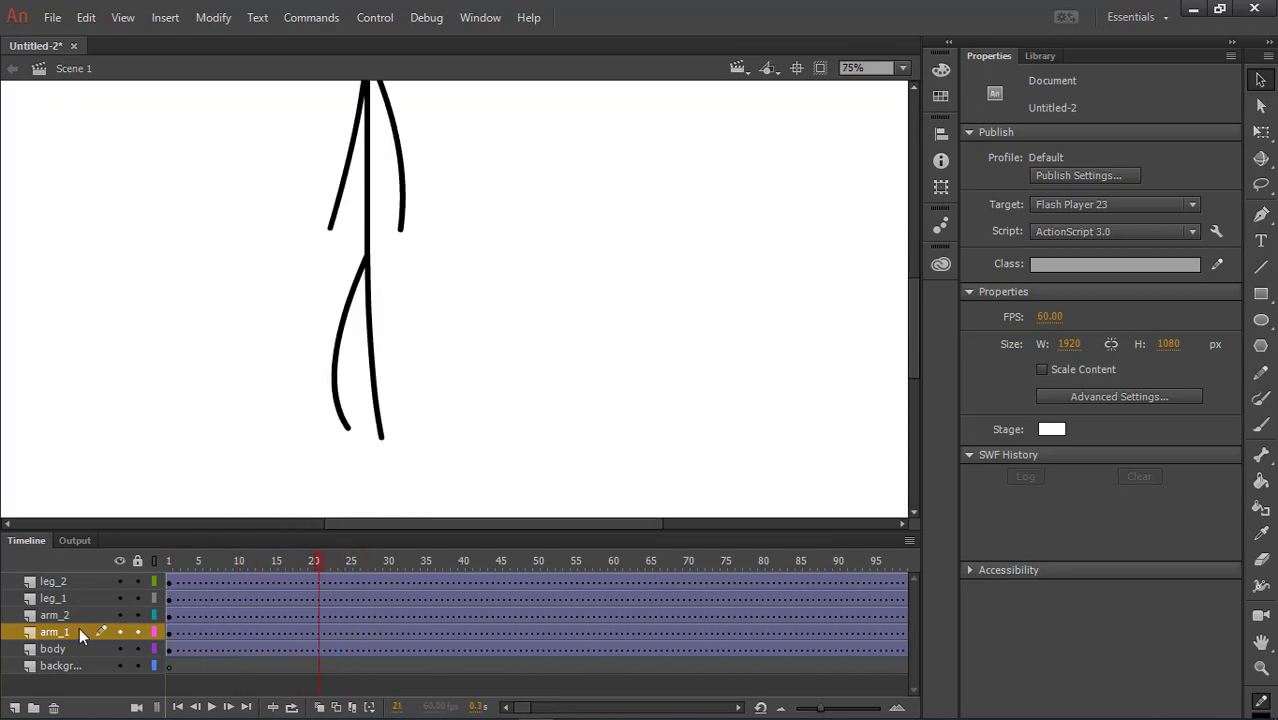
- Examine the keyframe timing inside both leg symbols and return to Scene 1
{"action": "left_click", "coordinate": [79, 598]}
{"action": "left_click", "coordinate": [343, 580]}
{"action": "double_click", "coordinate": [350, 345]}
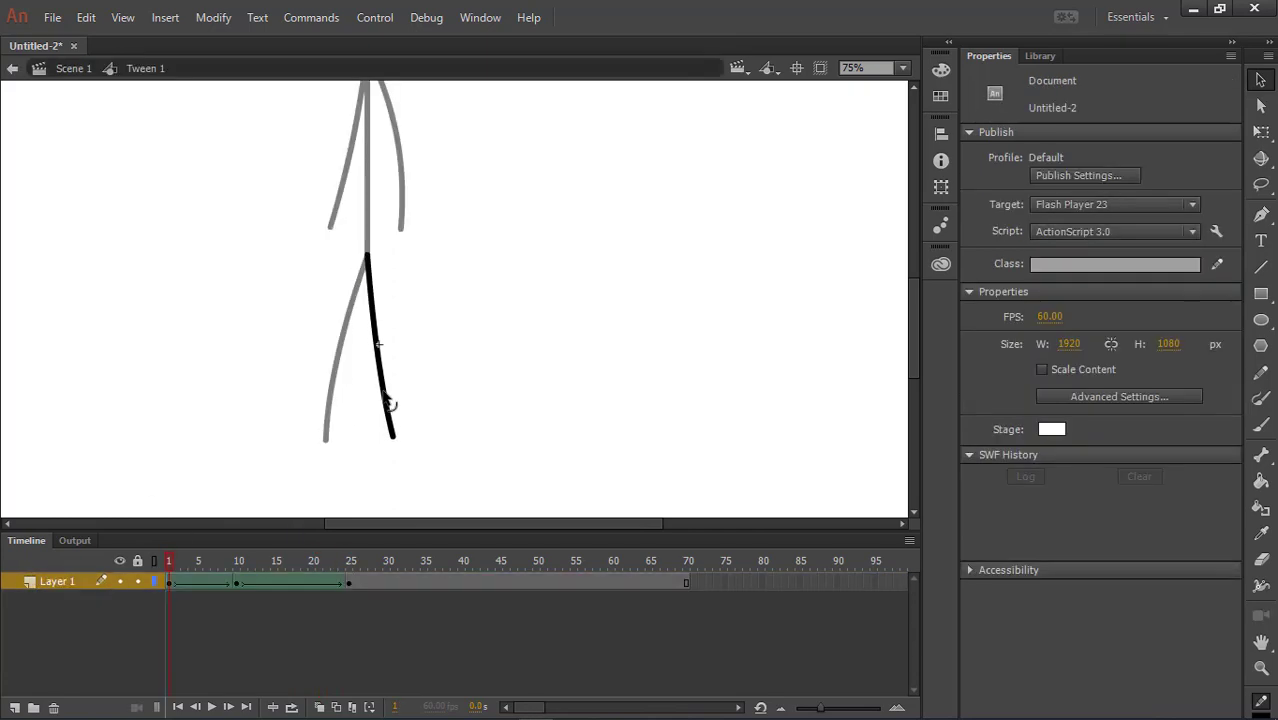
{"action": "left_click", "coordinate": [334, 581]}
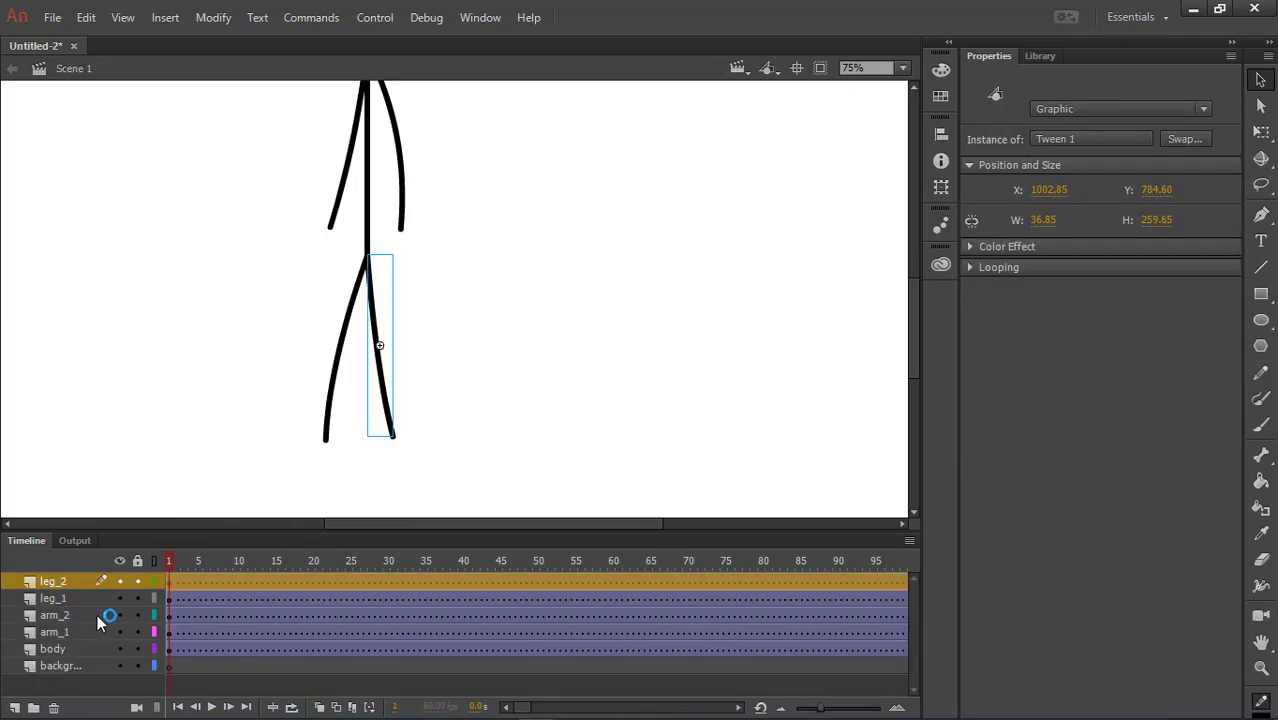
{"action": "double_click", "coordinate": [330, 440]}
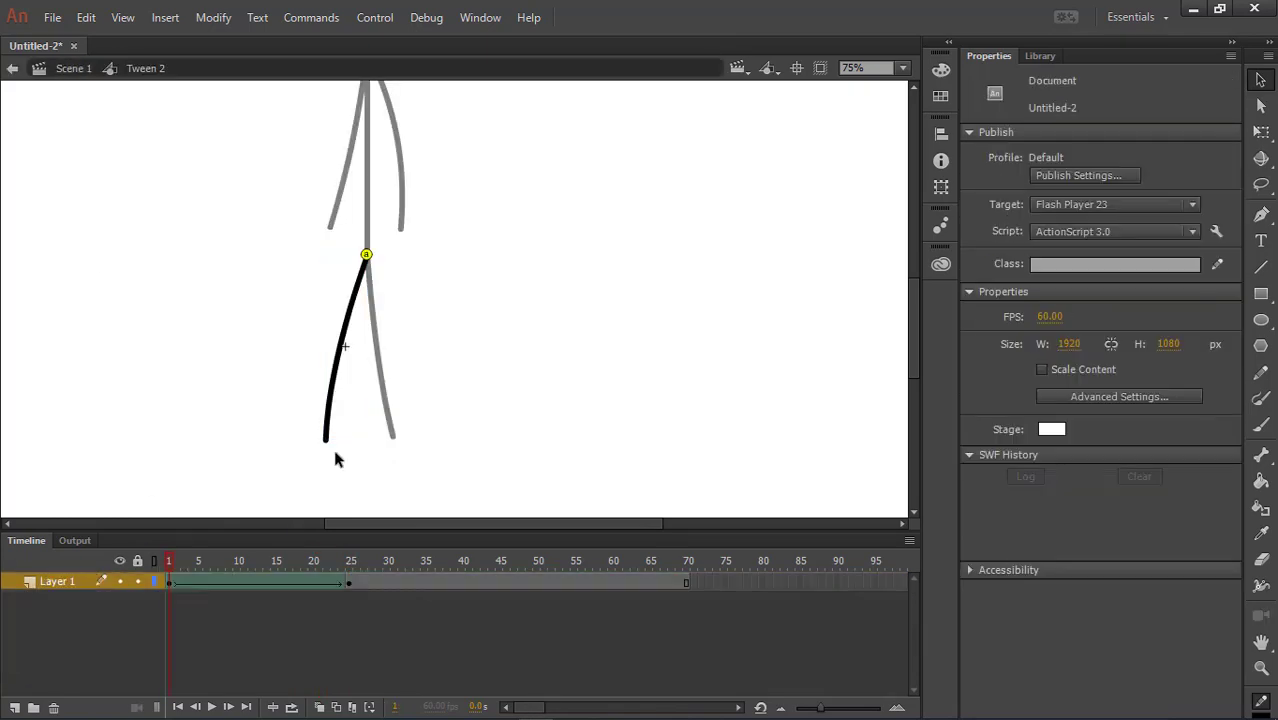
{"action": "left_click", "coordinate": [73, 68]}
{"action": "scroll", "coordinate": [575, 303], "scroll_direction": "down", "scroll_amount": 2}
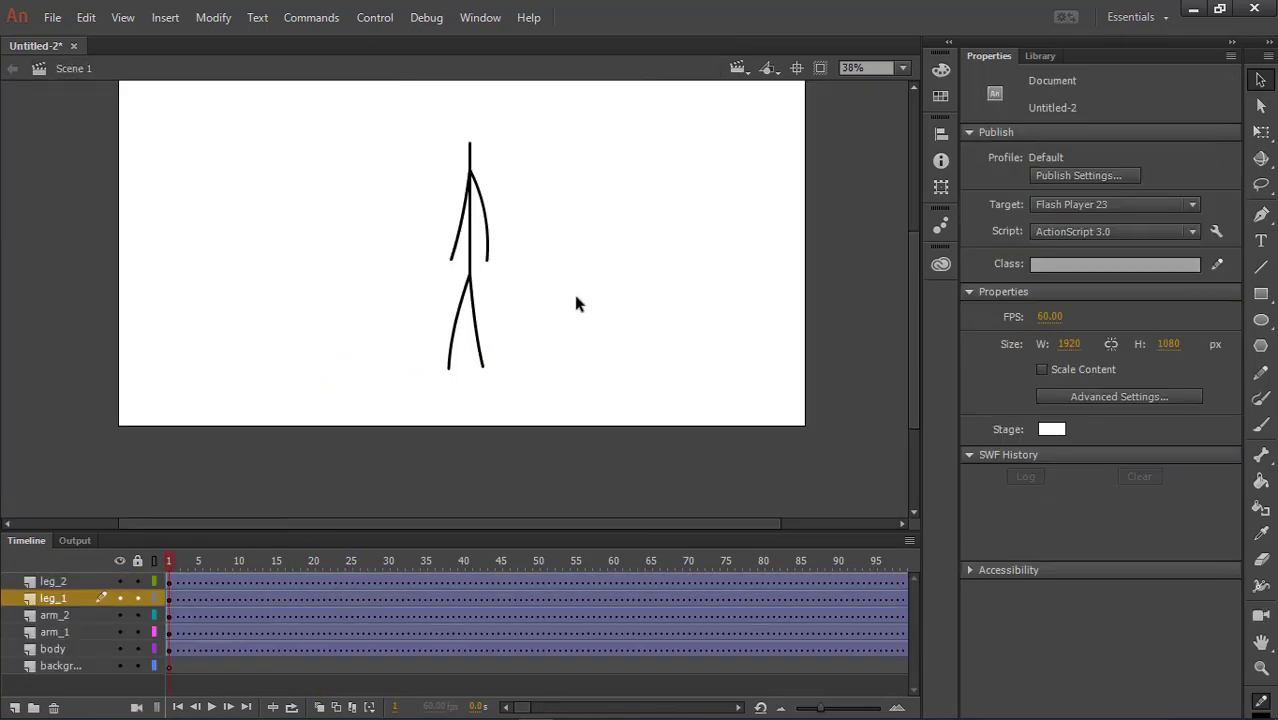
- Scrub the walk to about frame 25 and check the end keyframe inside the Tween 2 leg symbol
{"action": "left_click", "coordinate": [62, 632]}
{"action": "left_click_drag", "start_coordinate": [195, 562], "coordinate": [328, 580]}
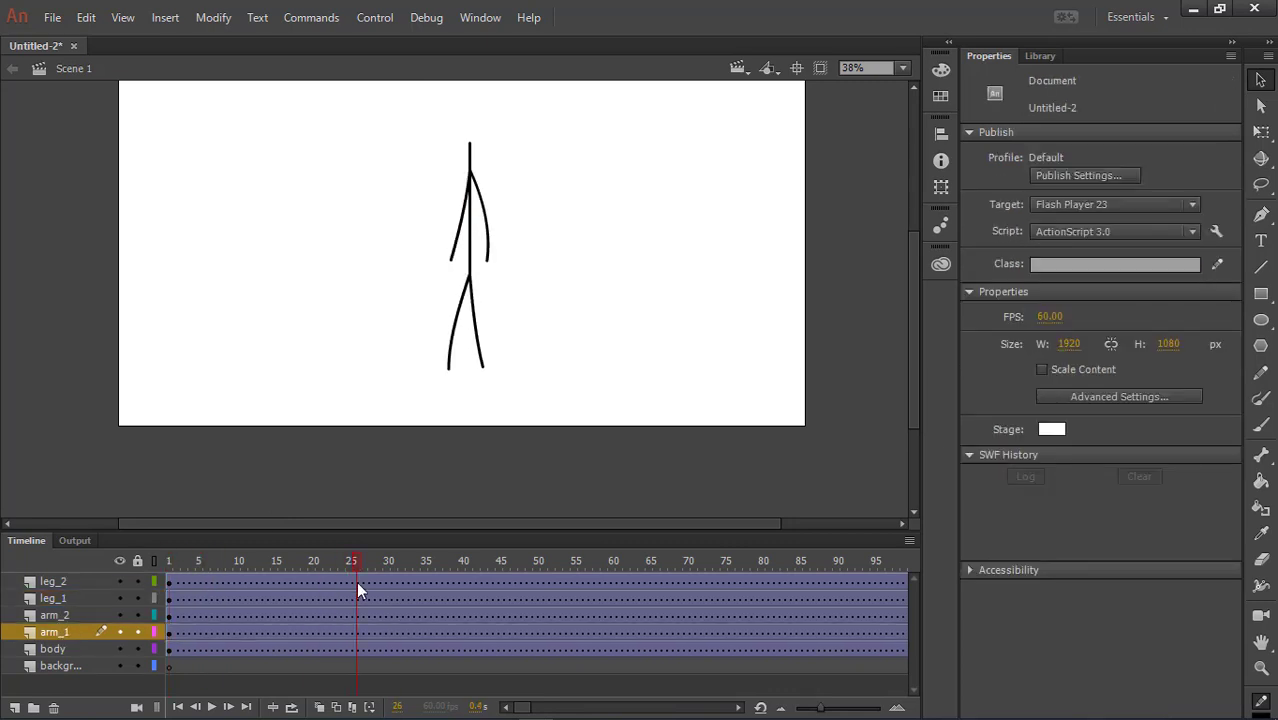
{"action": "left_click", "coordinate": [350, 584]}
{"action": "double_click", "coordinate": [485, 351]}
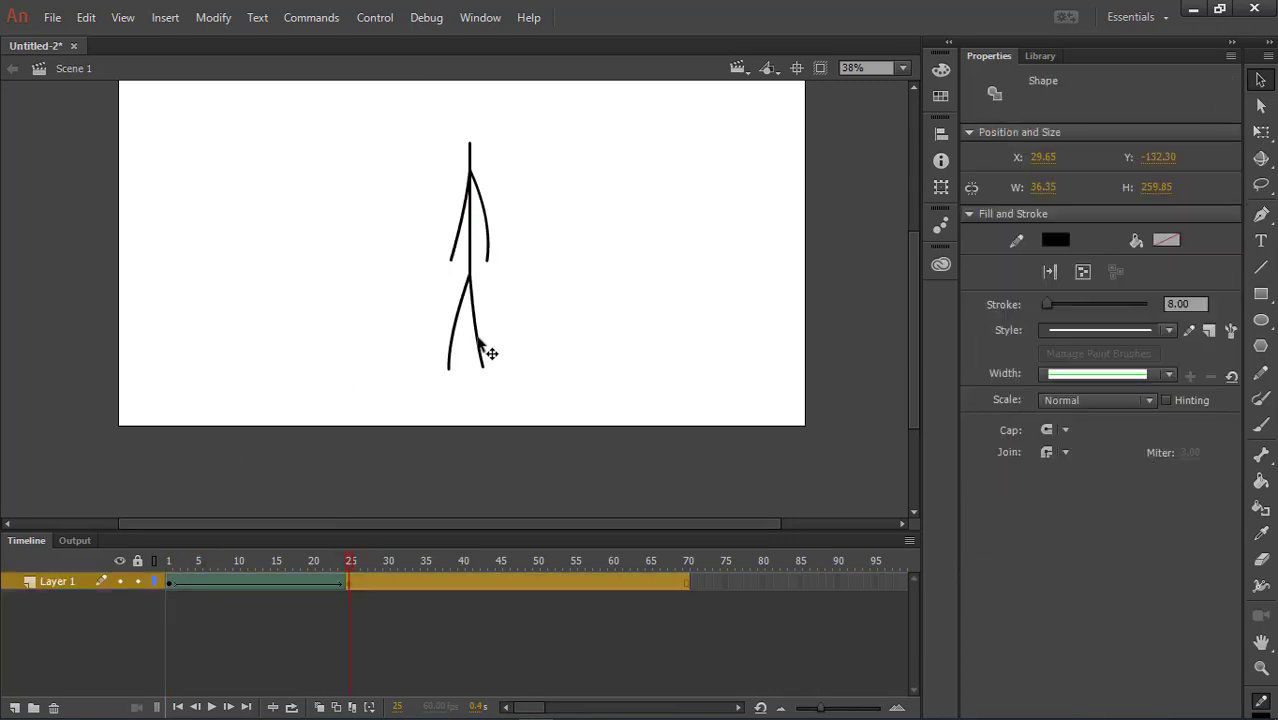
{"action": "left_click", "coordinate": [350, 584]}
{"action": "left_click", "coordinate": [74, 70]}
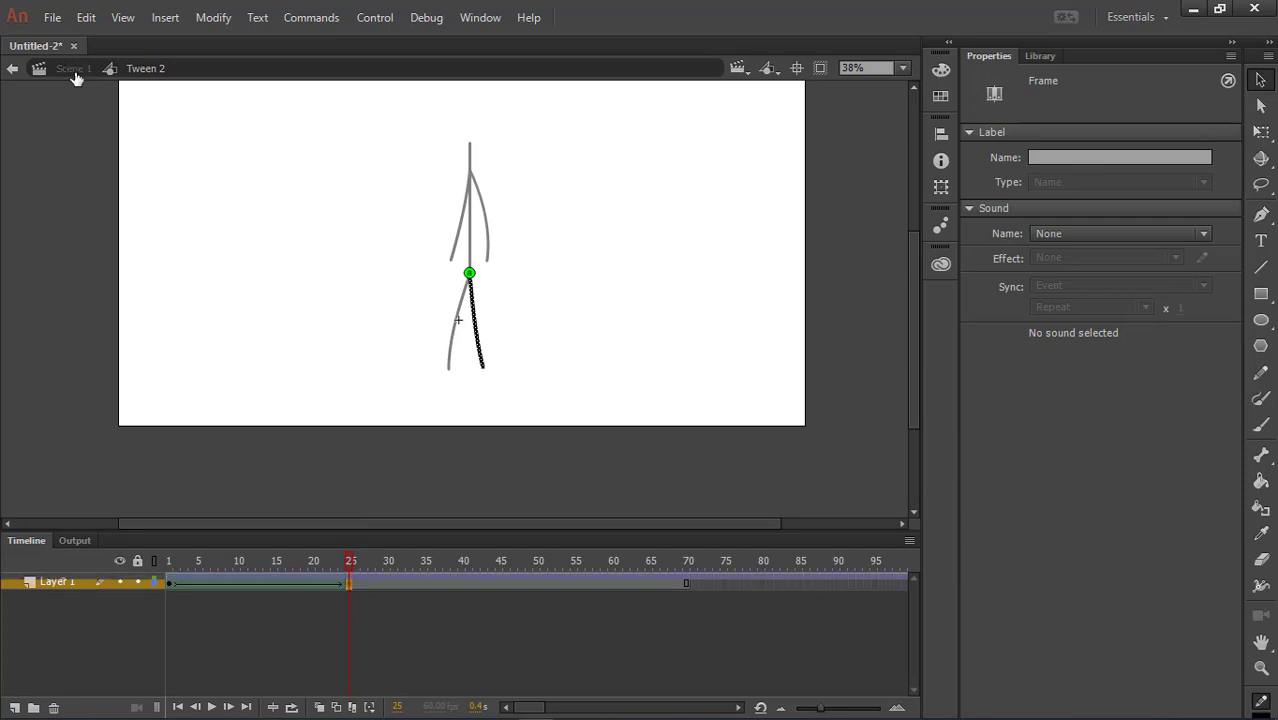
- Move the end keyframe of the Tween 3 arm symbol to frame 25 and return to Scene 1
{"action": "double_click", "coordinate": [456, 222]}
{"action": "left_click", "coordinate": [313, 583]}
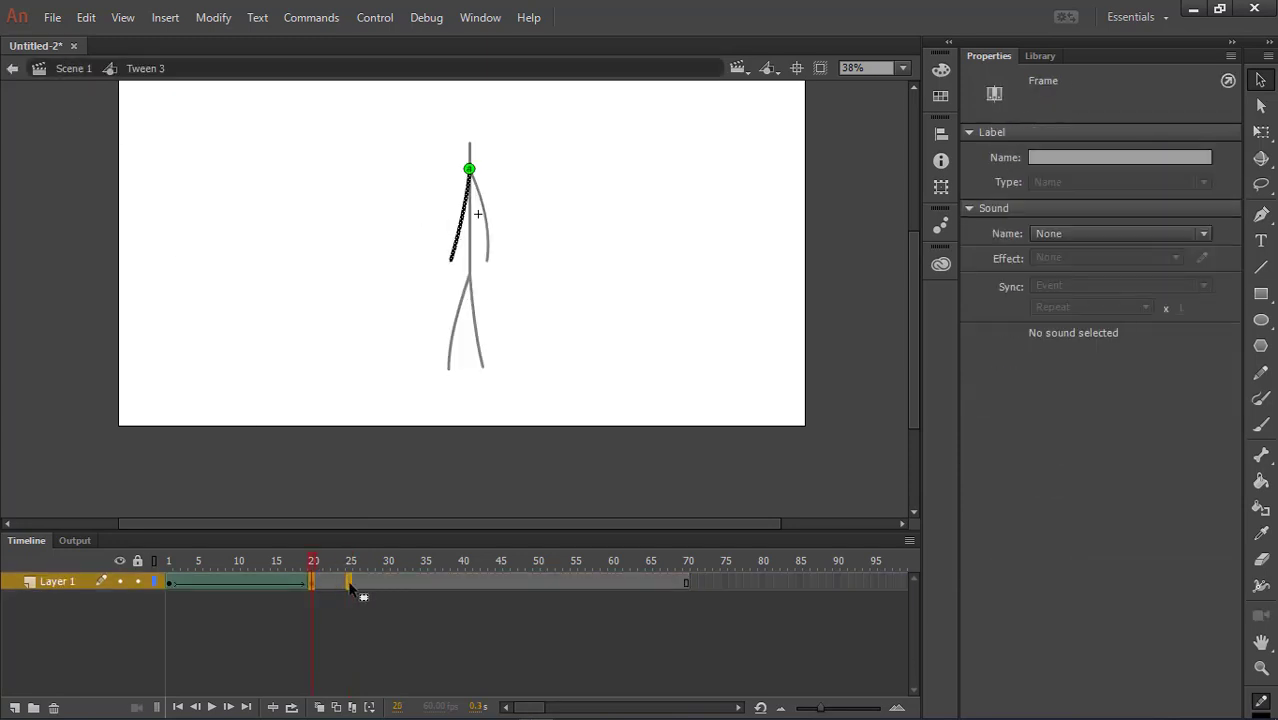
{"action": "left_click_drag", "start_coordinate": [349, 583], "coordinate": [350, 583]}
{"action": "left_click", "coordinate": [75, 69]}
- Move the end keyframe of the Tween 4 arm symbol to frame 25 and return to Scene 1
{"action": "left_click", "coordinate": [68, 631]}
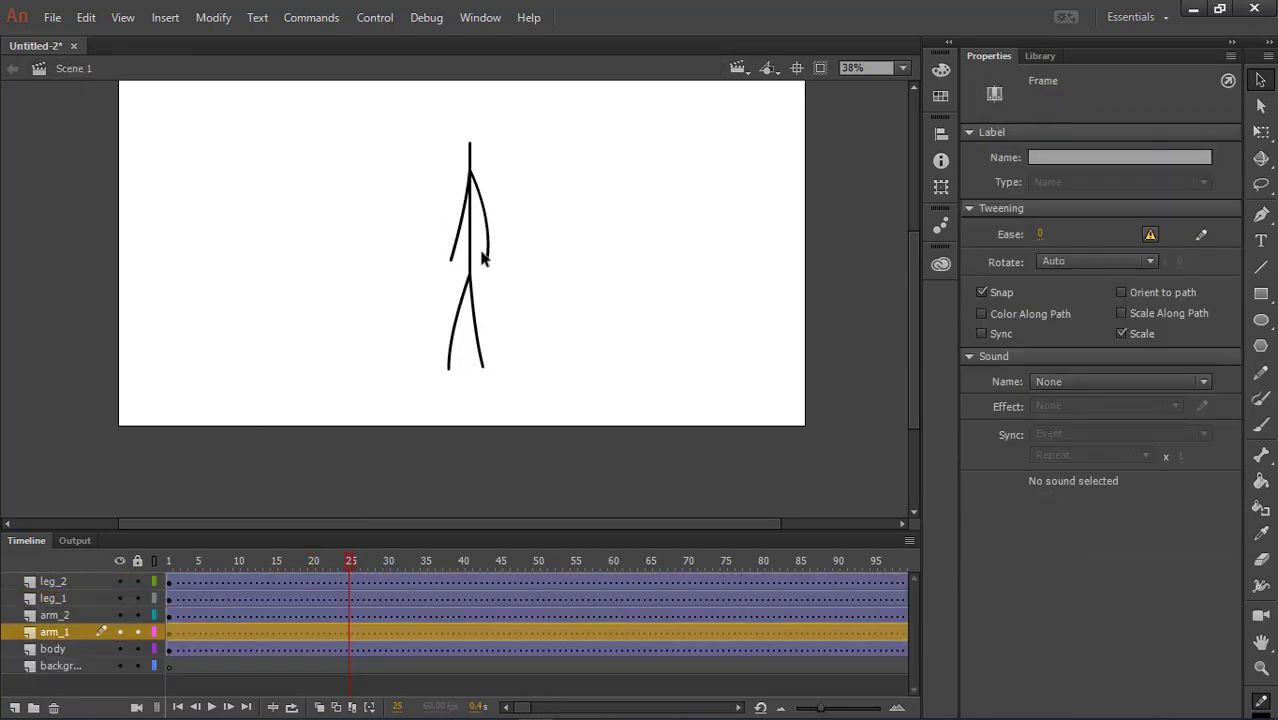
{"action": "double_click", "coordinate": [486, 235]}
{"action": "left_click", "coordinate": [313, 583]}
{"action": "left_click", "coordinate": [74, 69]}
- Play the walk animation from the start and reset the Essentials workspace to dock the floating Timeline
{"action": "left_click_drag", "start_coordinate": [349, 583], "coordinate": [160, 582]}
{"action": "key", "text": "Return"}
{"action": "left_click_drag", "start_coordinate": [320, 546], "coordinate": [831, 582]}
{"action": "left_click", "coordinate": [480, 17]}
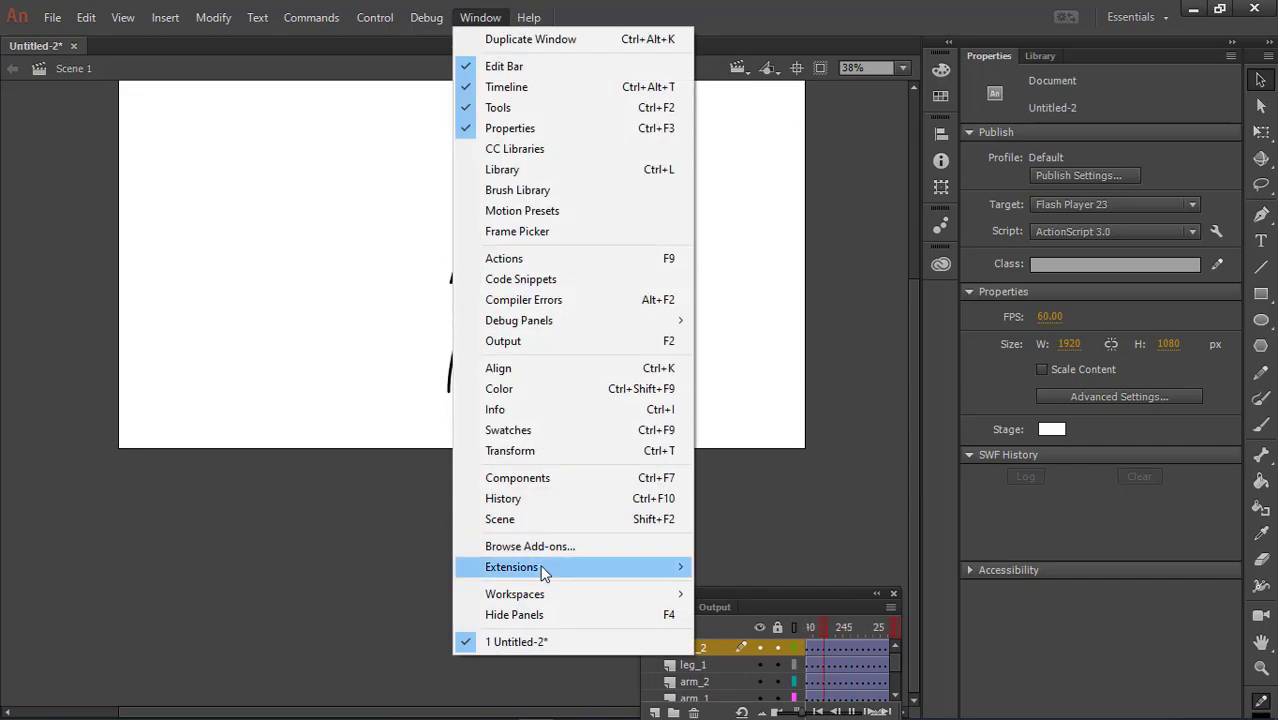
{"action": "mouse_move", "coordinate": [571, 673]}
{"action": "left_click", "coordinate": [765, 673]}
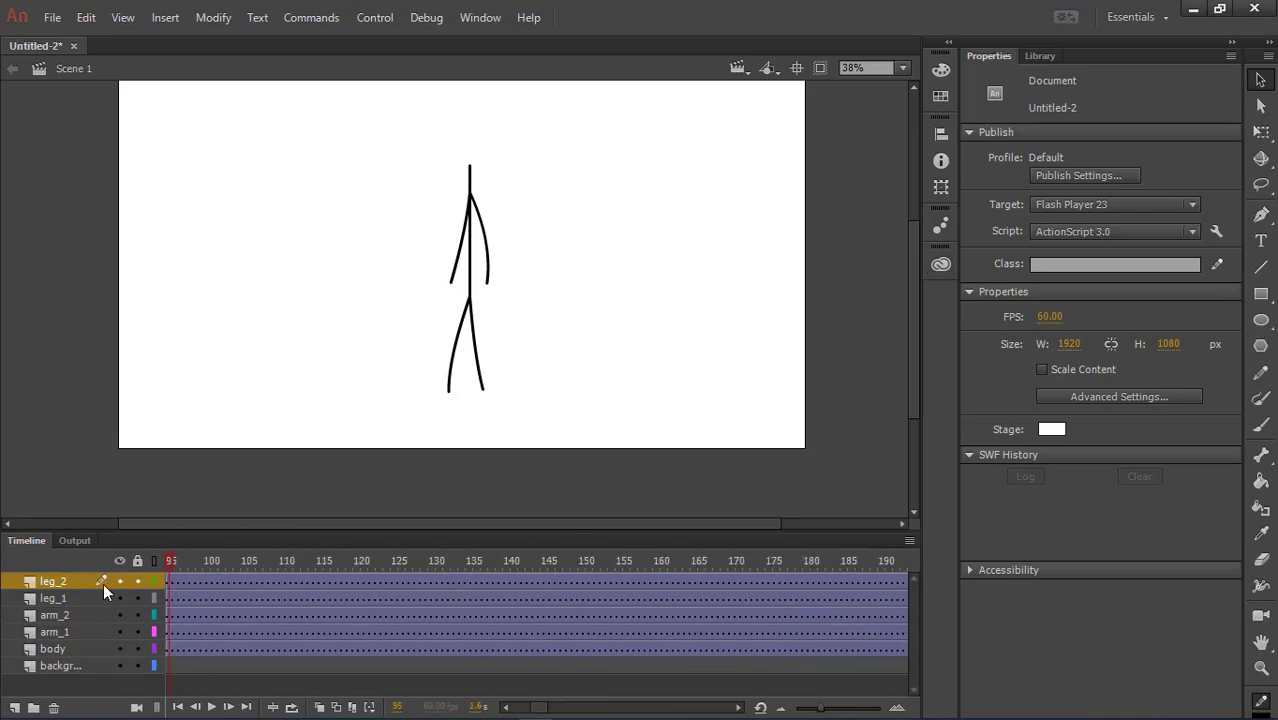
- Insert a keyframe at frame 50 inside the Tween 3 arm symbol
{"action": "left_click", "coordinate": [70, 598]}
{"action": "left_click", "coordinate": [64, 636]}
{"action": "left_click", "coordinate": [355, 566]}
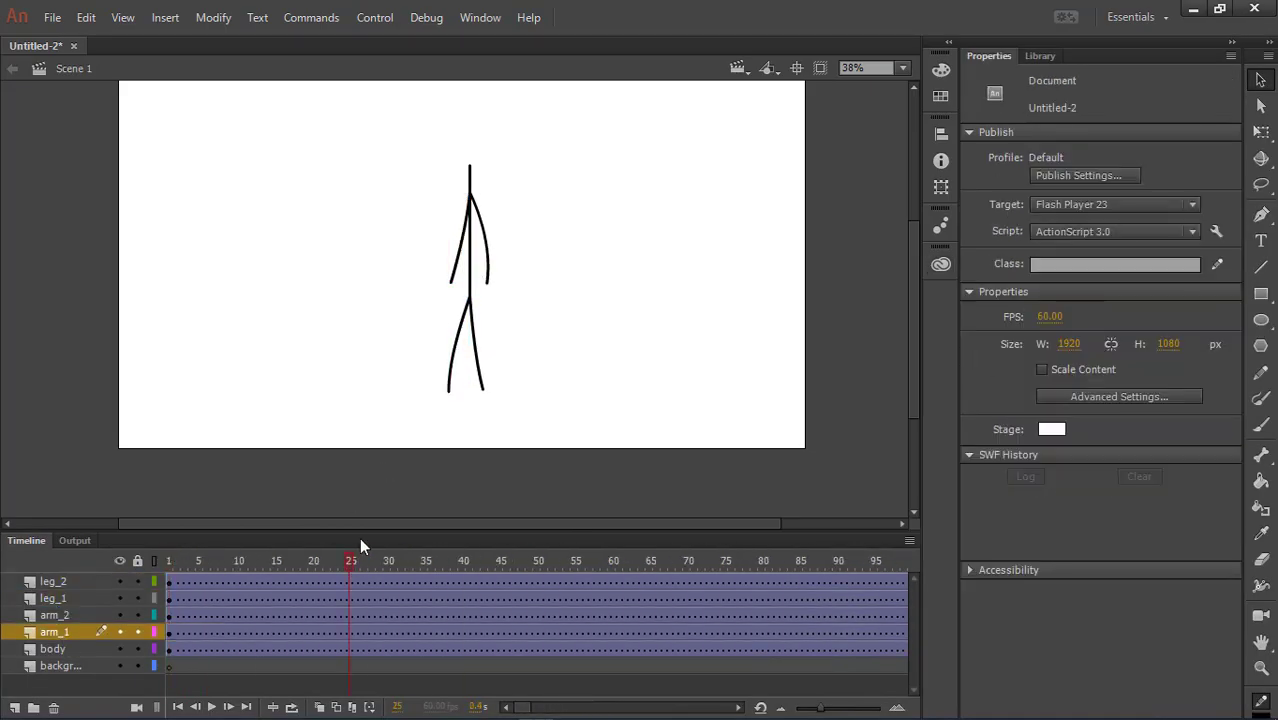
{"action": "double_click", "coordinate": [458, 276]}
{"action": "left_click_drag", "start_coordinate": [351, 562], "coordinate": [537, 574]}
{"action": "left_click", "coordinate": [537, 577]}
{"action": "key", "text": "F6"}
- Reshape the Tween 3 arm line at frame 50 by moving its hand end and bending it to match the first-frame pose
{"action": "scroll", "coordinate": [470, 279], "scroll_direction": "up", "scroll_amount": 6}
{"action": "left_click_drag", "start_coordinate": [473, 263], "coordinate": [412, 372]}
{"action": "key", "text": "n"}
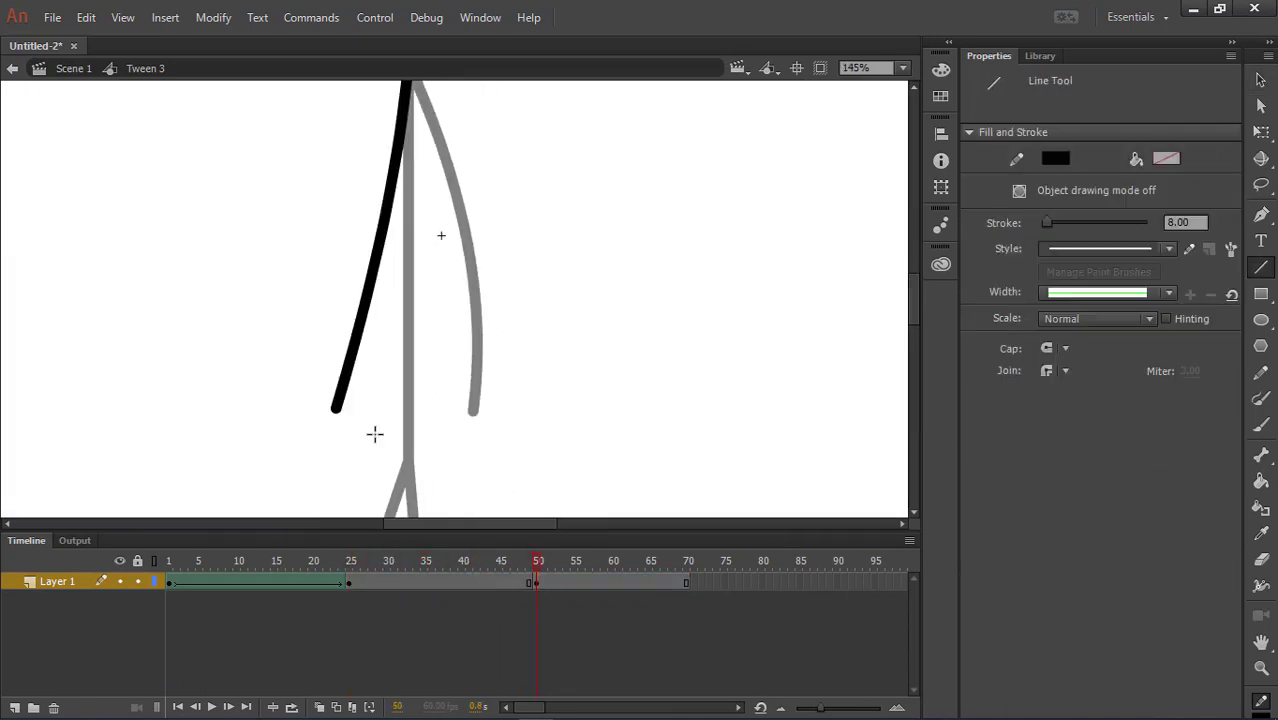
{"action": "key", "text": "v"}
{"action": "left_click_drag", "start_coordinate": [336, 408], "coordinate": [472, 411]}
{"action": "left_click_drag", "start_coordinate": [437, 277], "coordinate": [495, 308]}
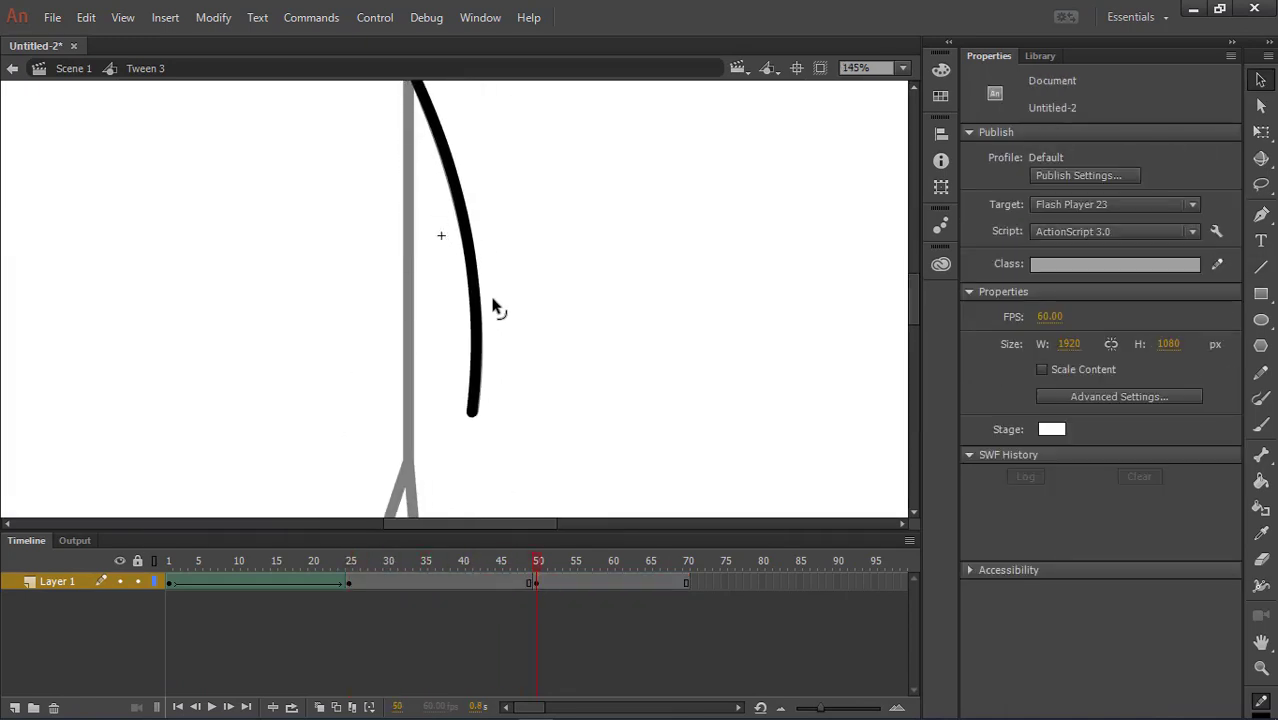
- Create a shape tween between frames 25 and 50 of the Tween 3 arm, with a shape hint at the shoulder on both frames
{"action": "right_click", "coordinate": [451, 581]}
{"action": "left_click", "coordinate": [574, 73]}
{"action": "left_click", "coordinate": [351, 561]}
{"action": "key", "text": "ctrl+shift+h"}
{"action": "left_click_drag", "start_coordinate": [434, 233], "coordinate": [381, 436]}
{"action": "left_click_drag", "start_coordinate": [318, 438], "coordinate": [367, 277]}
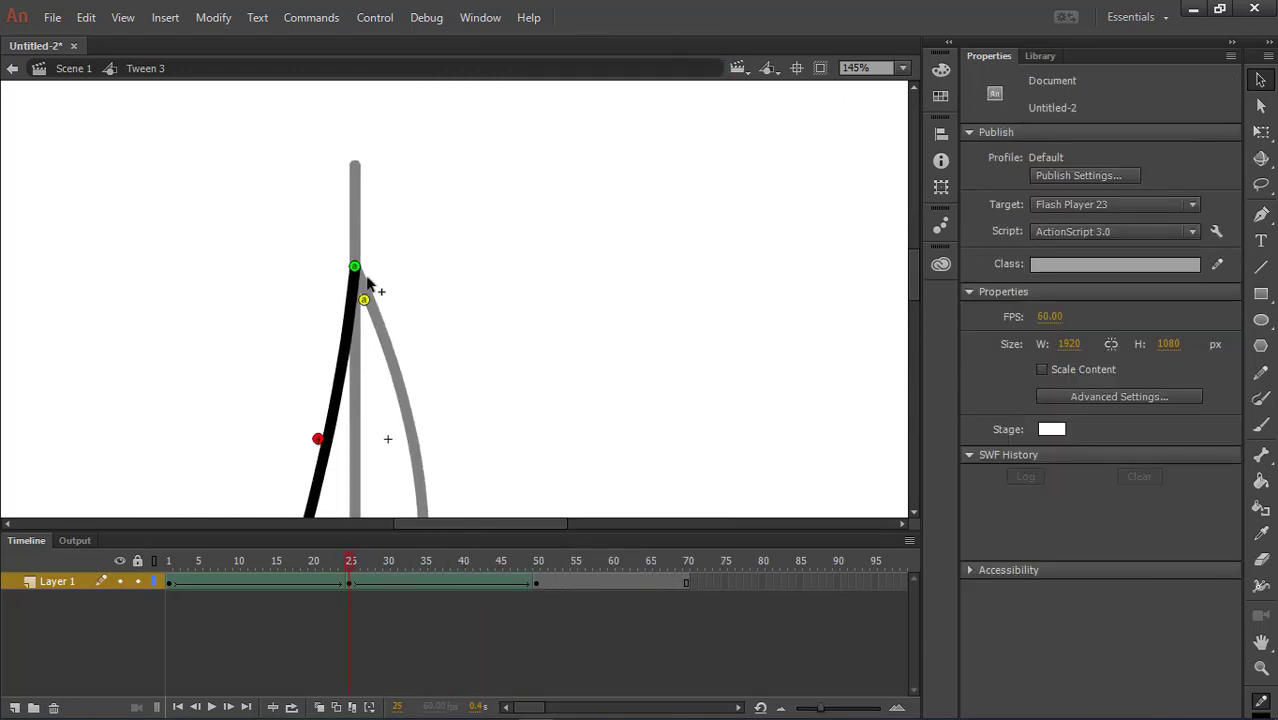
{"action": "left_click", "coordinate": [537, 566]}
{"action": "left_click_drag", "start_coordinate": [172, 563], "coordinate": [477, 592]}
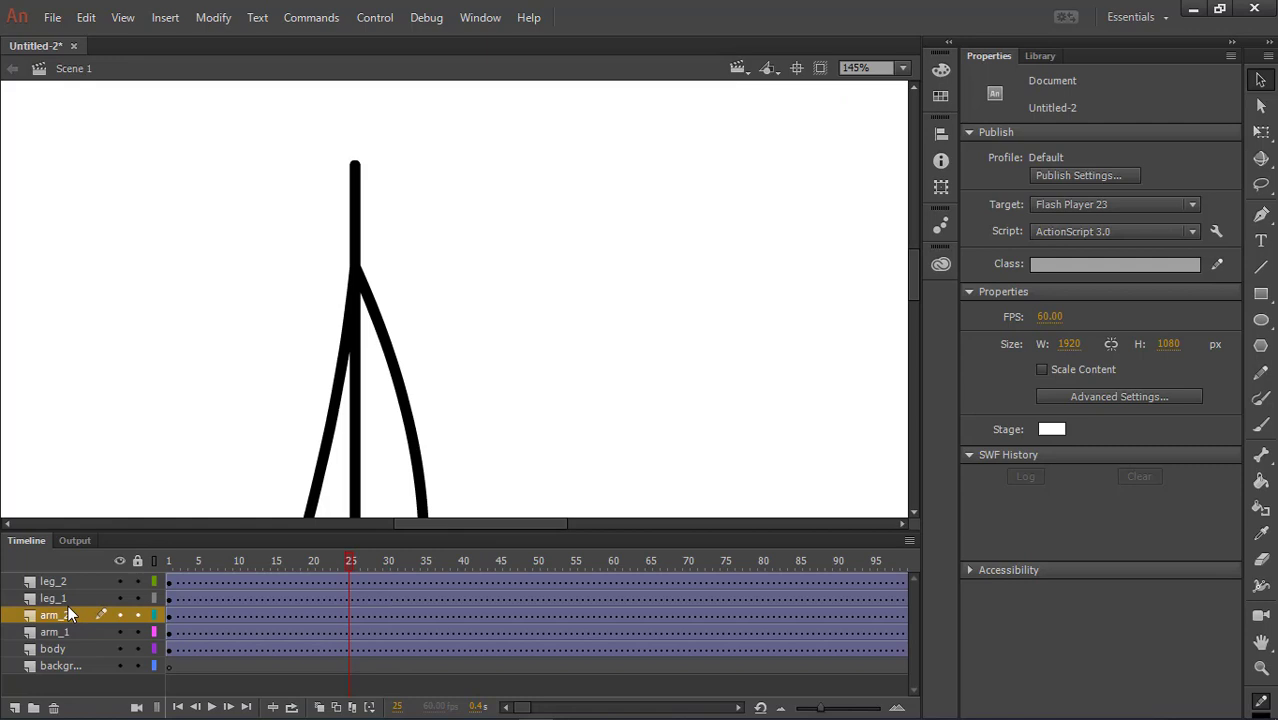
- Open the Tween 4 arm symbol for editing and insert a keyframe at frame 50
{"action": "left_click", "coordinate": [68, 594]}
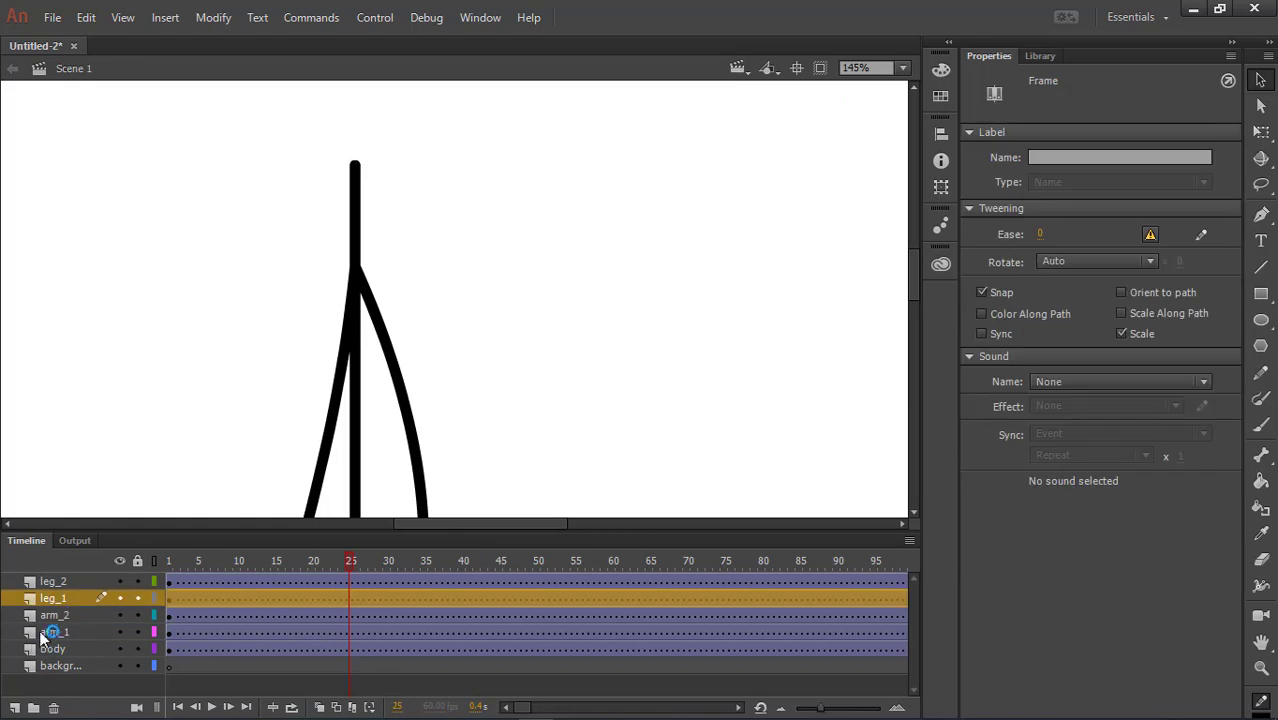
{"action": "left_click", "coordinate": [68, 608]}
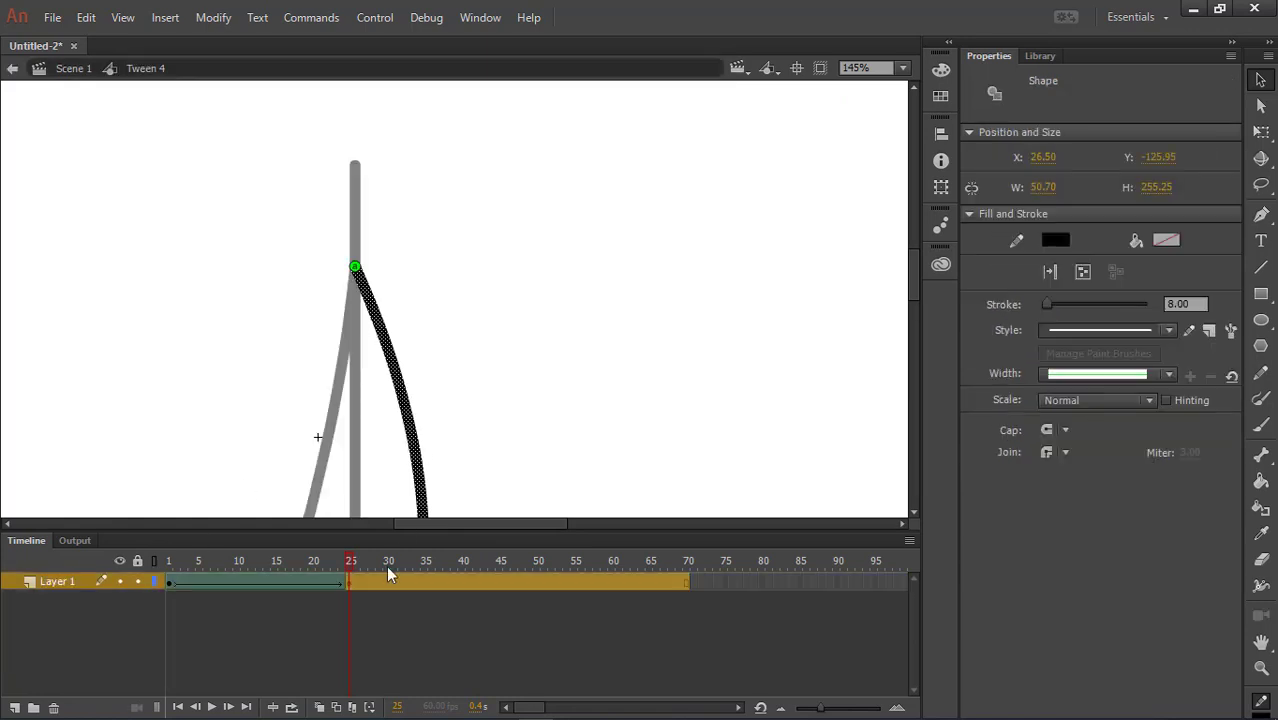
{"action": "left_click", "coordinate": [537, 566]}
{"action": "left_click", "coordinate": [540, 584]}
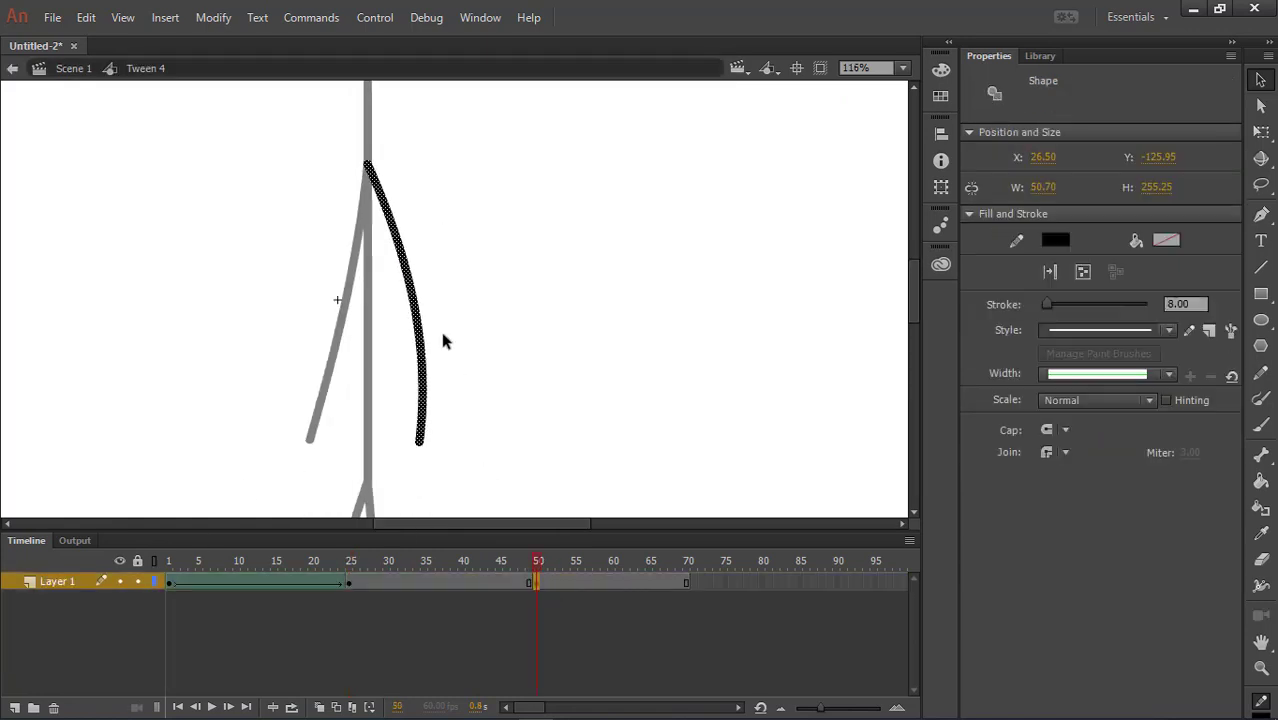
- Reshape the Tween 4 arm line at frame 50 by moving its hand end and curve onto the grey rear arm
{"action": "left_click", "coordinate": [439, 326]}
{"action": "scroll", "coordinate": [435, 340], "scroll_direction": "down", "scroll_amount": 3}
{"action": "scroll", "coordinate": [435, 345], "scroll_direction": "up", "scroll_amount": 3}
{"action": "left_click_drag", "start_coordinate": [420, 444], "coordinate": [312, 442]}
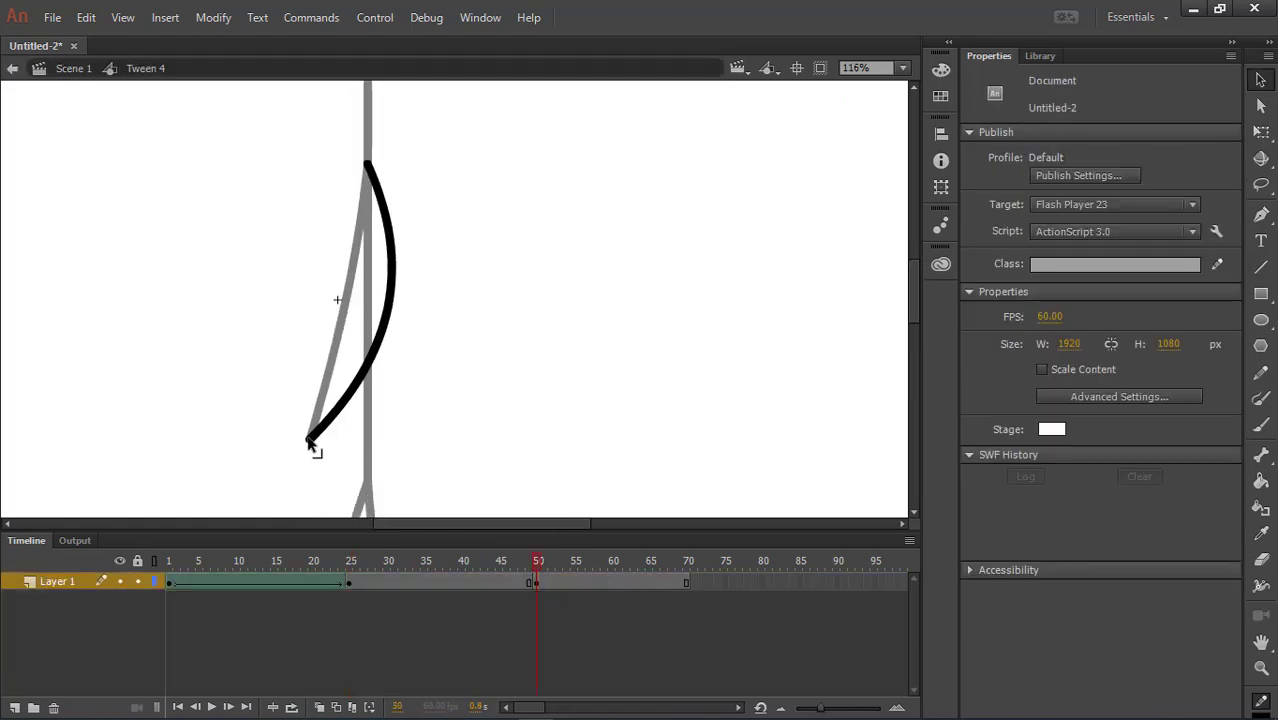
{"action": "left_click_drag", "start_coordinate": [380, 338], "coordinate": [340, 350]}
{"action": "scroll", "coordinate": [340, 431], "scroll_direction": "up", "scroll_amount": 4}
{"action": "left_click_drag", "start_coordinate": [273, 460], "coordinate": [269, 461]}
- Create a shape tween between frames 25 and 50 of the Tween 4 arm, with a shape hint at the shoulder on both frames
{"action": "right_click", "coordinate": [434, 585]}
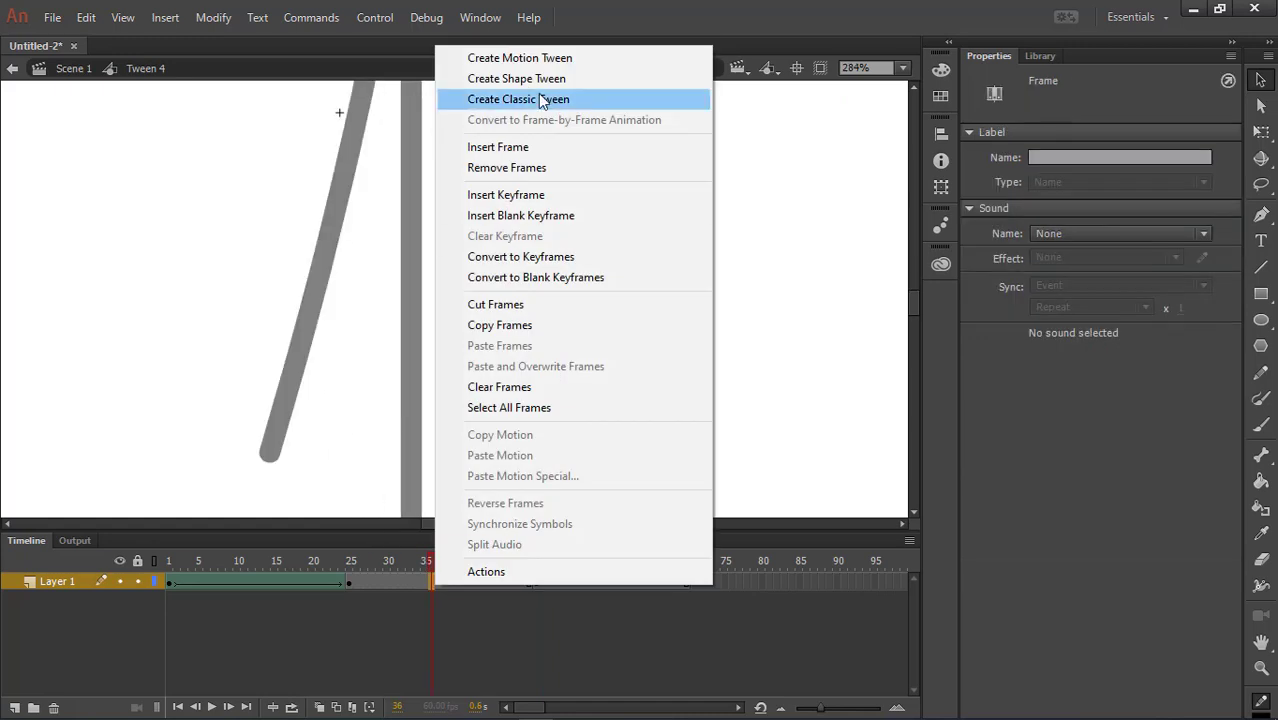
{"action": "left_click", "coordinate": [534, 78]}
{"action": "left_click_drag", "start_coordinate": [430, 561], "coordinate": [353, 560]}
{"action": "scroll", "coordinate": [475, 330], "scroll_direction": "up", "scroll_amount": 3}
{"action": "scroll", "coordinate": [475, 330], "scroll_direction": "down", "scroll_amount": 3}
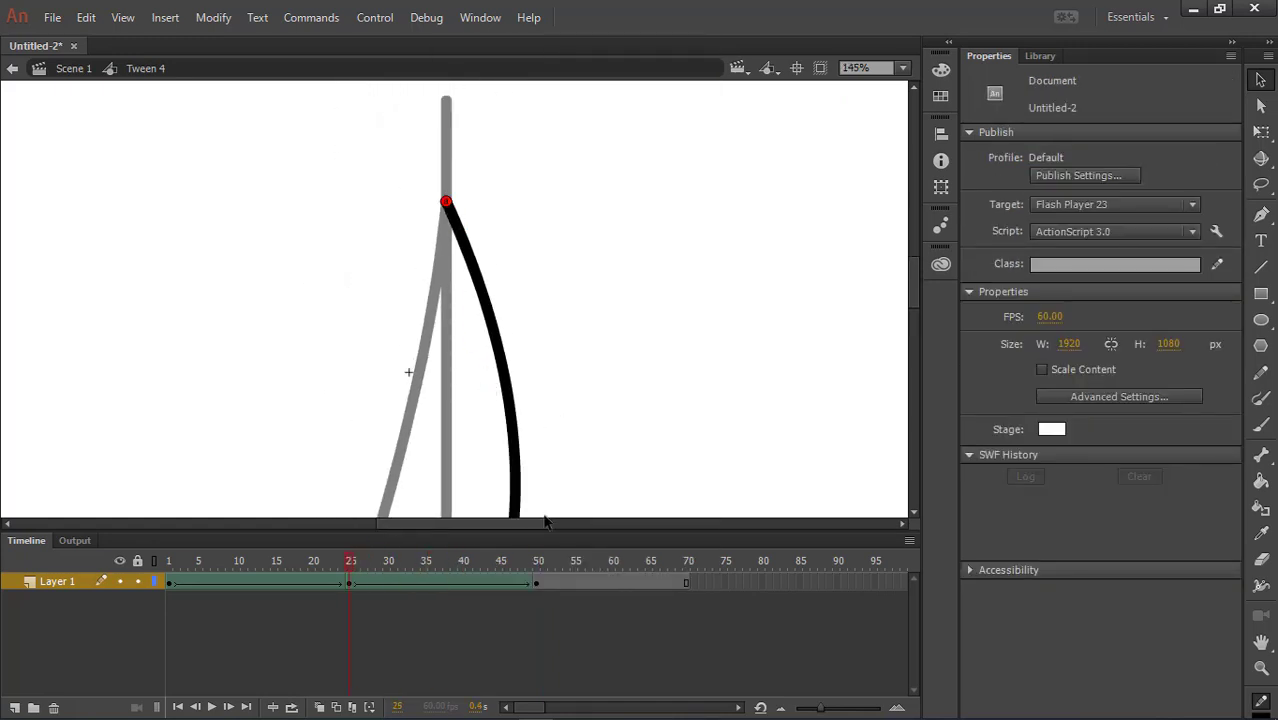
{"action": "left_click", "coordinate": [538, 561]}
{"action": "scroll", "coordinate": [440, 315], "scroll_direction": "down", "scroll_amount": 5}
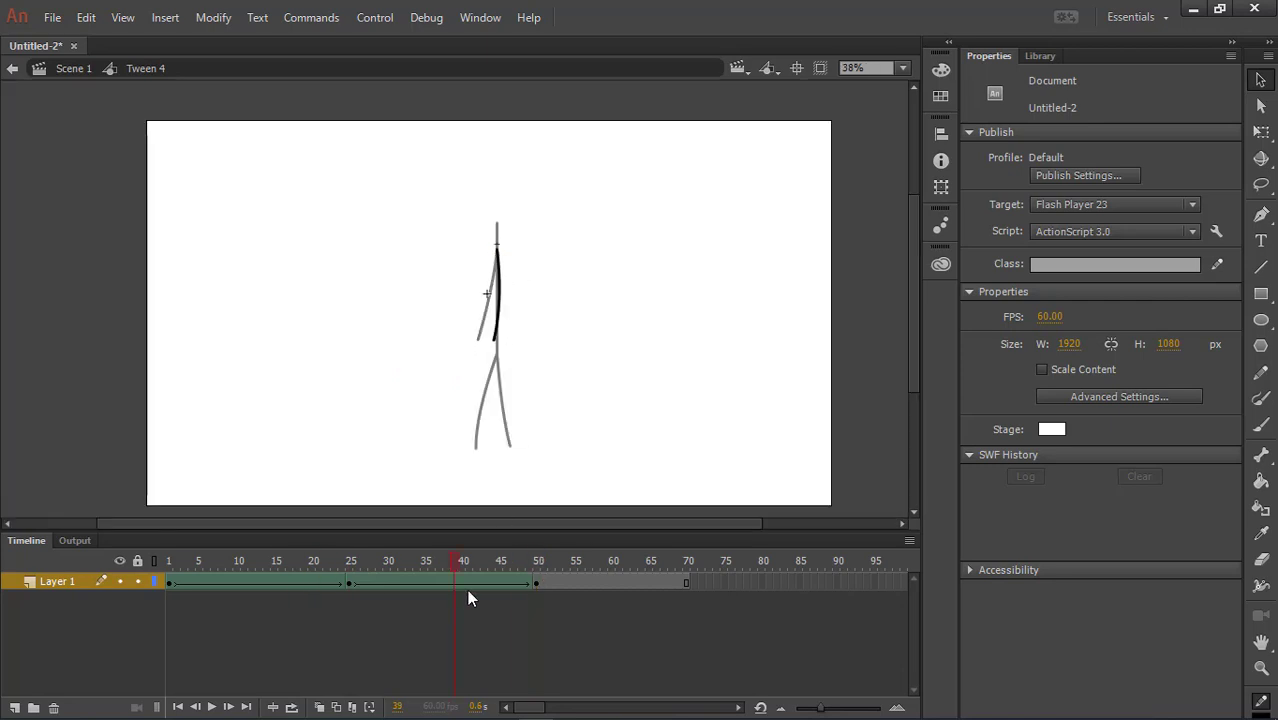
- Return to Scene 1 and select the leg_1 layer
{"action": "left_click", "coordinate": [71, 69]}
{"action": "left_click", "coordinate": [62, 598]}
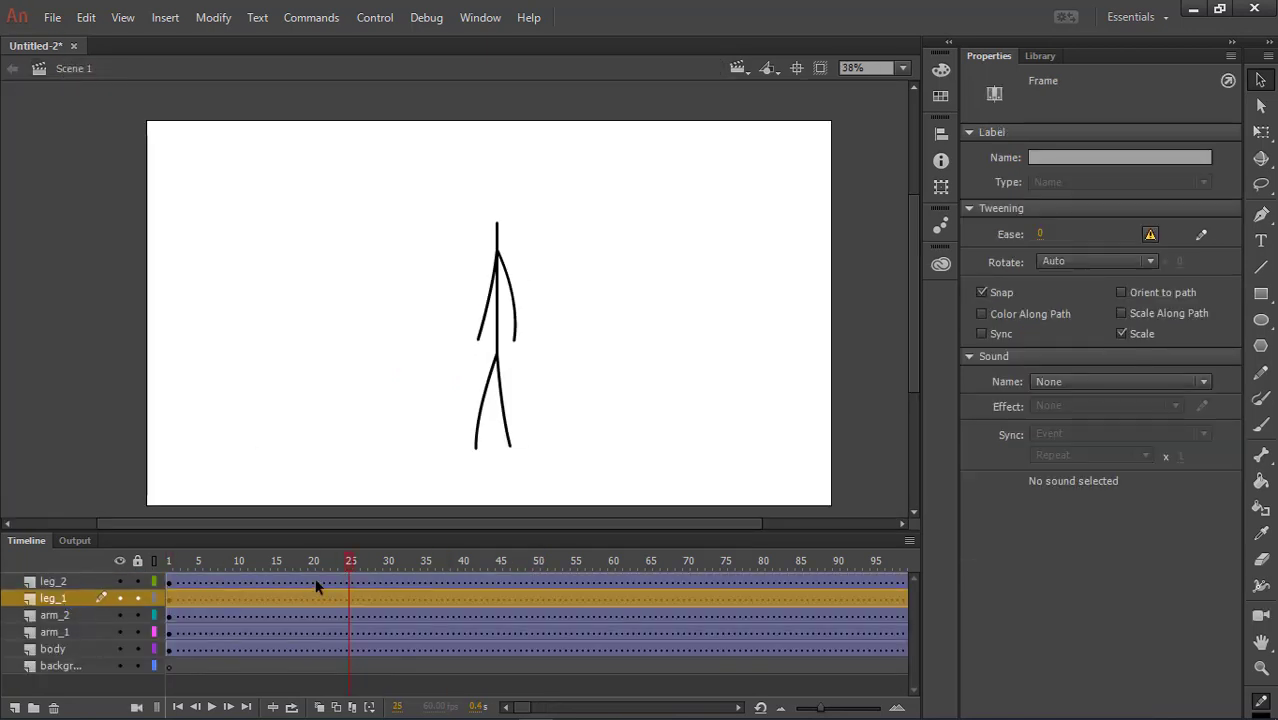
- Open the Tween 1 leg symbol for editing and insert a keyframe at frame 50
{"action": "double_click", "coordinate": [490, 428]}
{"action": "left_click", "coordinate": [536, 561]}
{"action": "left_click", "coordinate": [537, 582]}
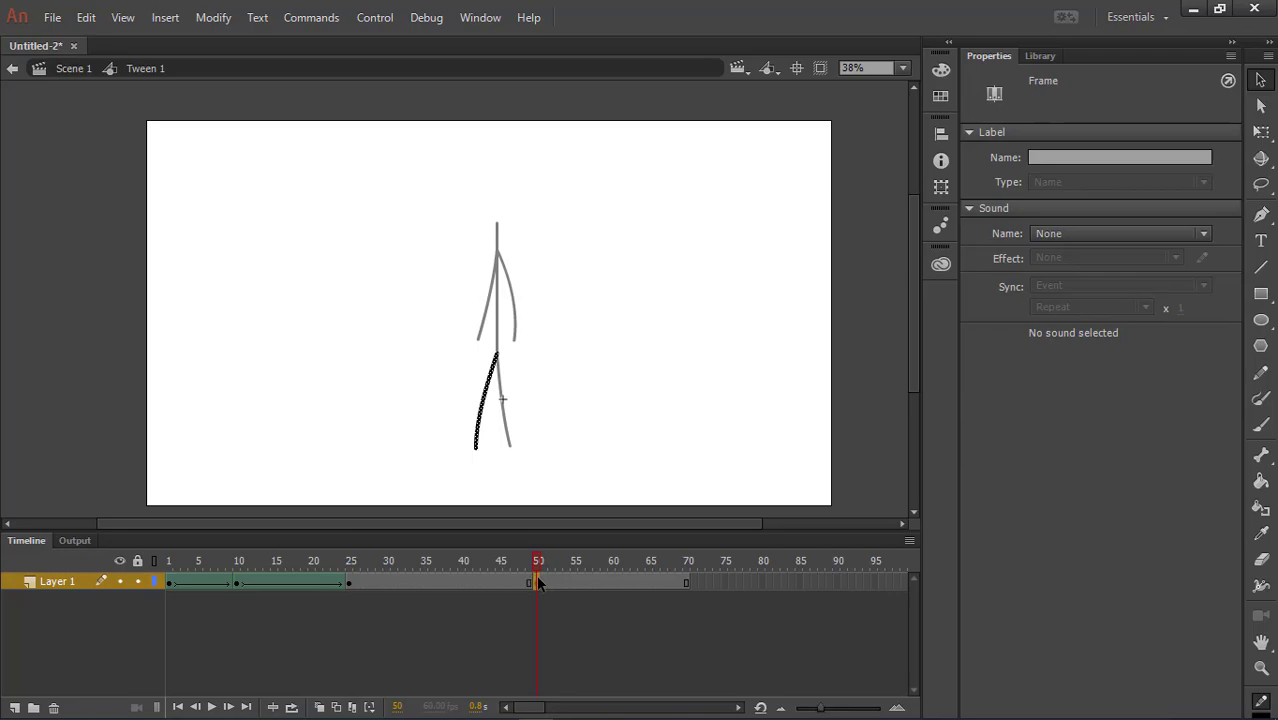
- Bend the Tween 2 leg line at frame 50 into a knee-forward pose by moving its foot end back and up
{"action": "scroll", "coordinate": [442, 374], "scroll_direction": "up", "scroll_amount": 3}
{"action": "left_click", "coordinate": [442, 374]}
{"action": "left_click", "coordinate": [422, 437]}
{"action": "left_click_drag", "start_coordinate": [418, 440], "coordinate": [491, 442]}
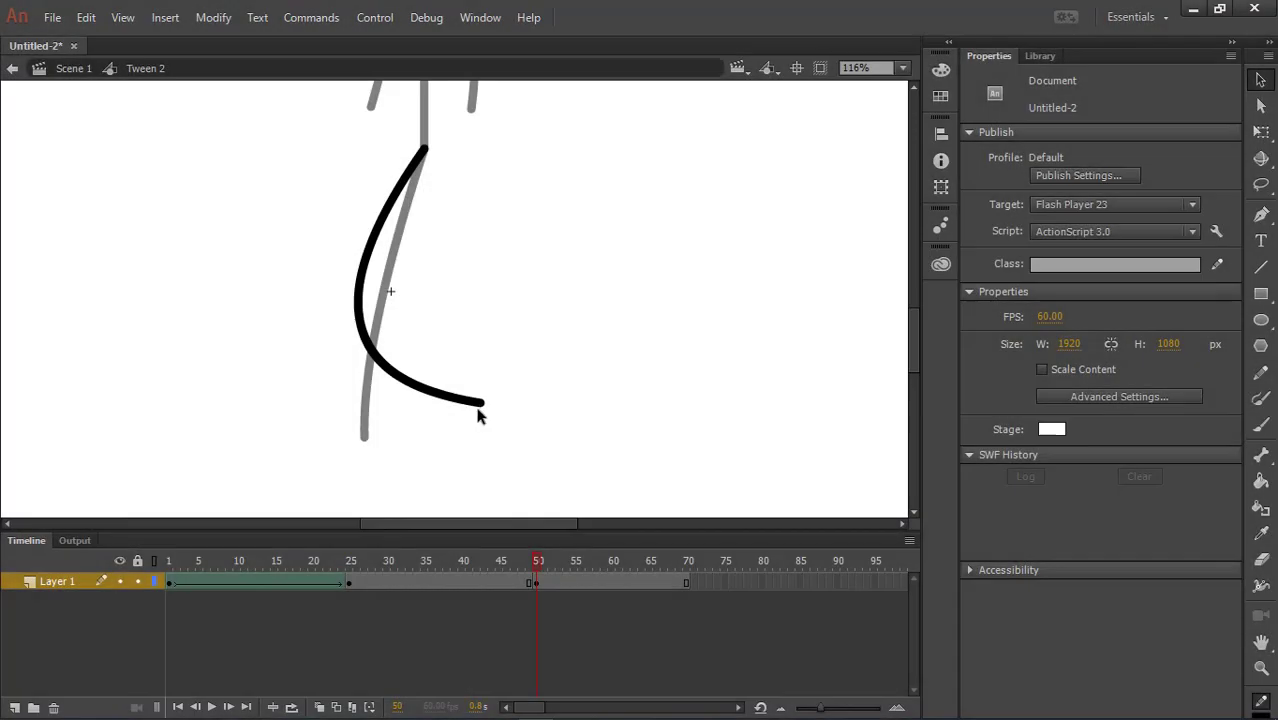
{"action": "left_click_drag", "start_coordinate": [477, 409], "coordinate": [488, 374]}
- Move the Tween 2 bent-leg keyframe to frame 35, create a shape tween from frame 25, and select frame 50
{"action": "left_click", "coordinate": [537, 583]}
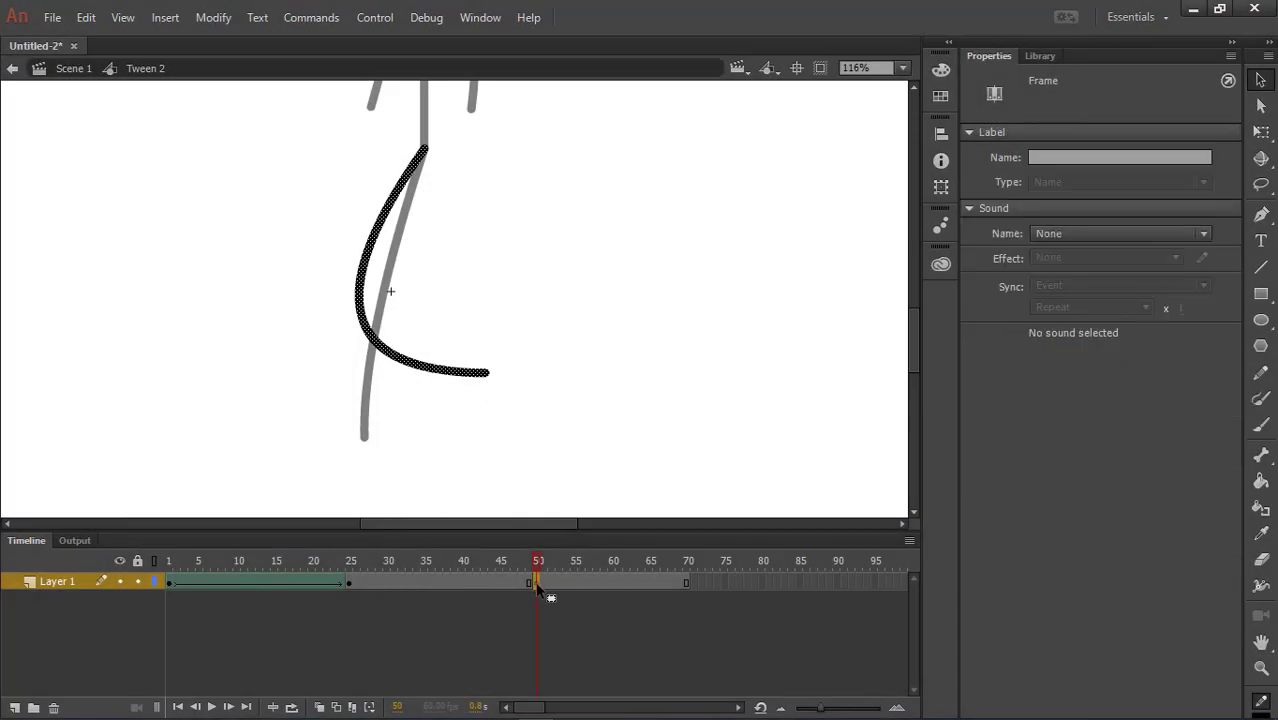
{"action": "left_click_drag", "start_coordinate": [425, 579], "coordinate": [424, 581]}
{"action": "right_click", "coordinate": [394, 581]}
{"action": "left_click", "coordinate": [445, 70]}
{"action": "left_click_drag", "start_coordinate": [499, 565], "coordinate": [539, 564]}
{"action": "left_click", "coordinate": [539, 584]}
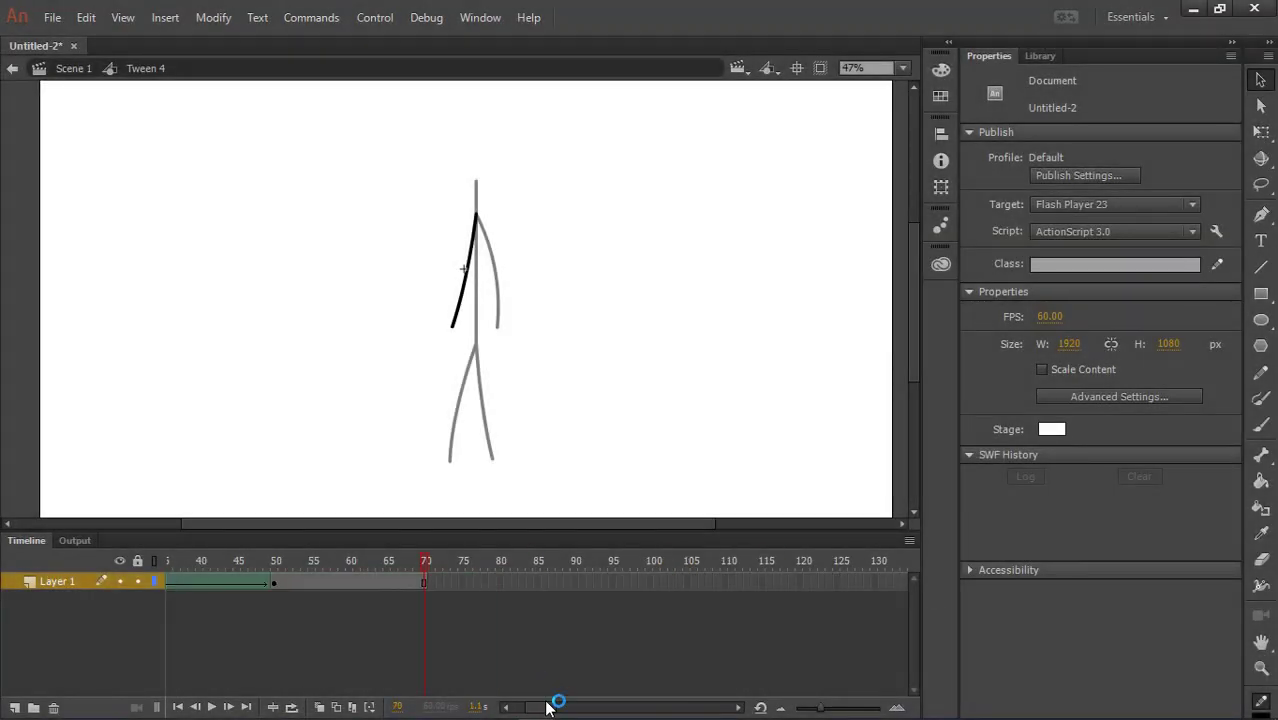
- Extend the Tween 4 arm's layer far beyond frame 70 by inserting frames
{"action": "left_click_drag", "start_coordinate": [548, 707], "coordinate": [714, 707]}
{"action": "right_click", "coordinate": [885, 580]}
{"action": "left_click", "coordinate": [960, 143]}
{"action": "left_click_drag", "start_coordinate": [882, 563], "coordinate": [2, 634]}
- Copy frames 1 to 50 of the Tween 4 arm and paste them at frame 50
{"action": "left_click_drag", "start_coordinate": [169, 582], "coordinate": [539, 588]}
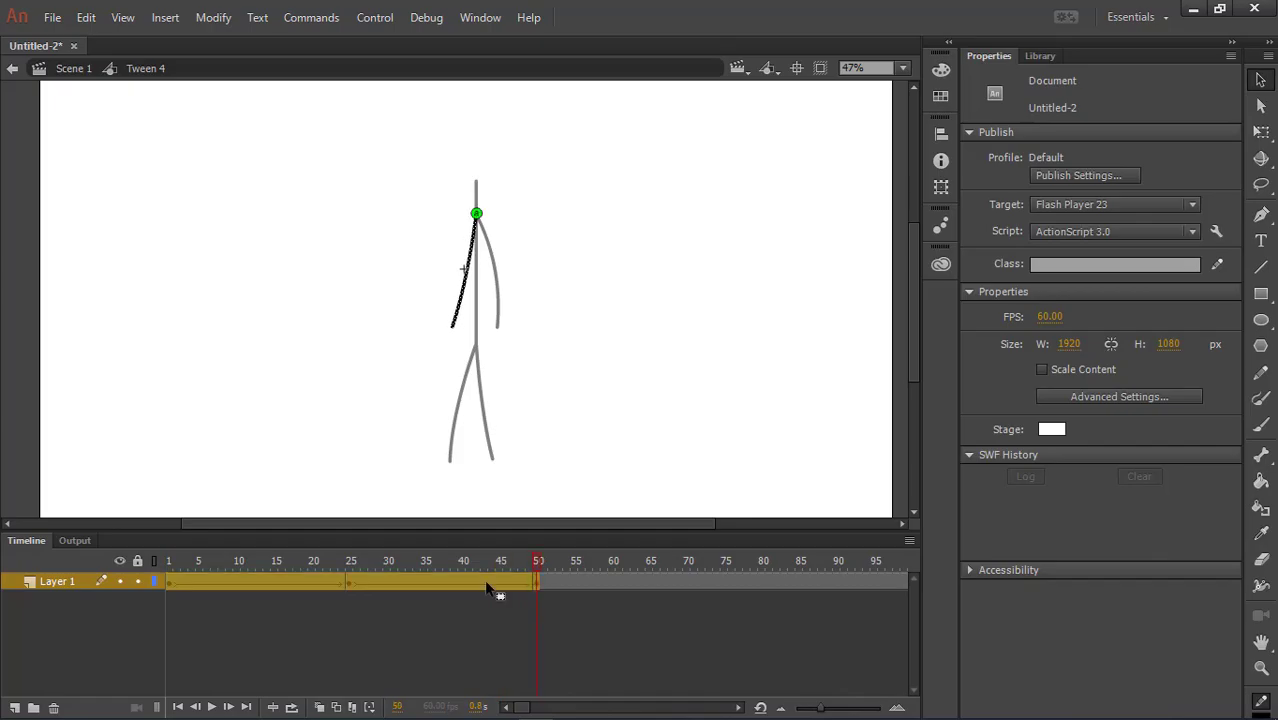
{"action": "right_click", "coordinate": [486, 582]}
{"action": "left_click", "coordinate": [560, 321]}
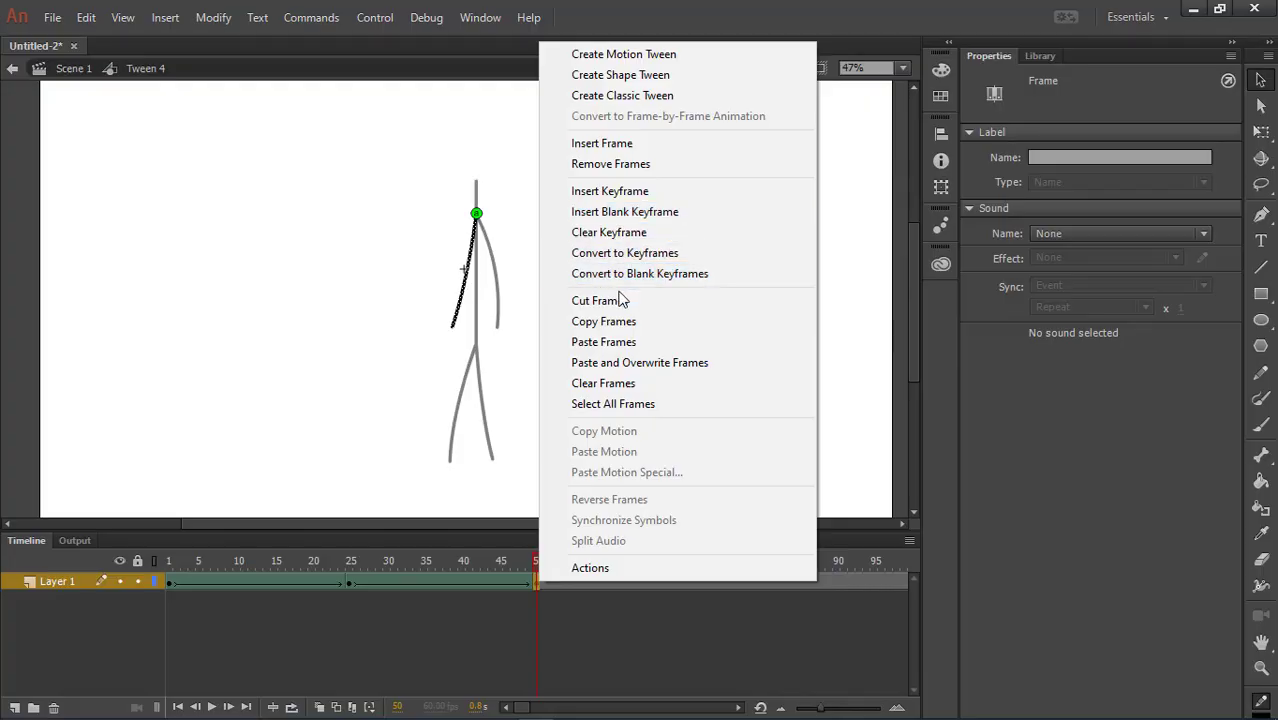
{"action": "left_click", "coordinate": [604, 342]}
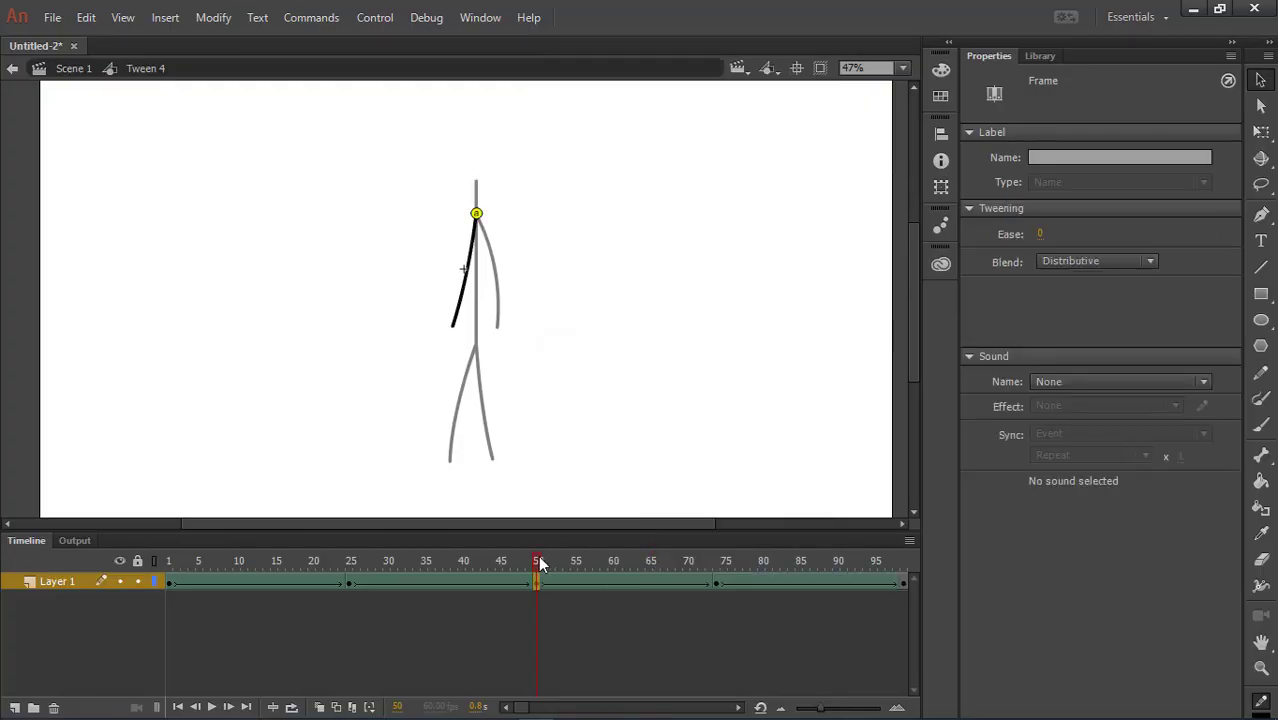
- Copy frames 1 to 99 of the Tween 4 arm and paste them at frame 99
{"action": "left_click_drag", "start_coordinate": [170, 585], "coordinate": [491, 590]}
{"action": "right_click", "coordinate": [472, 582]}
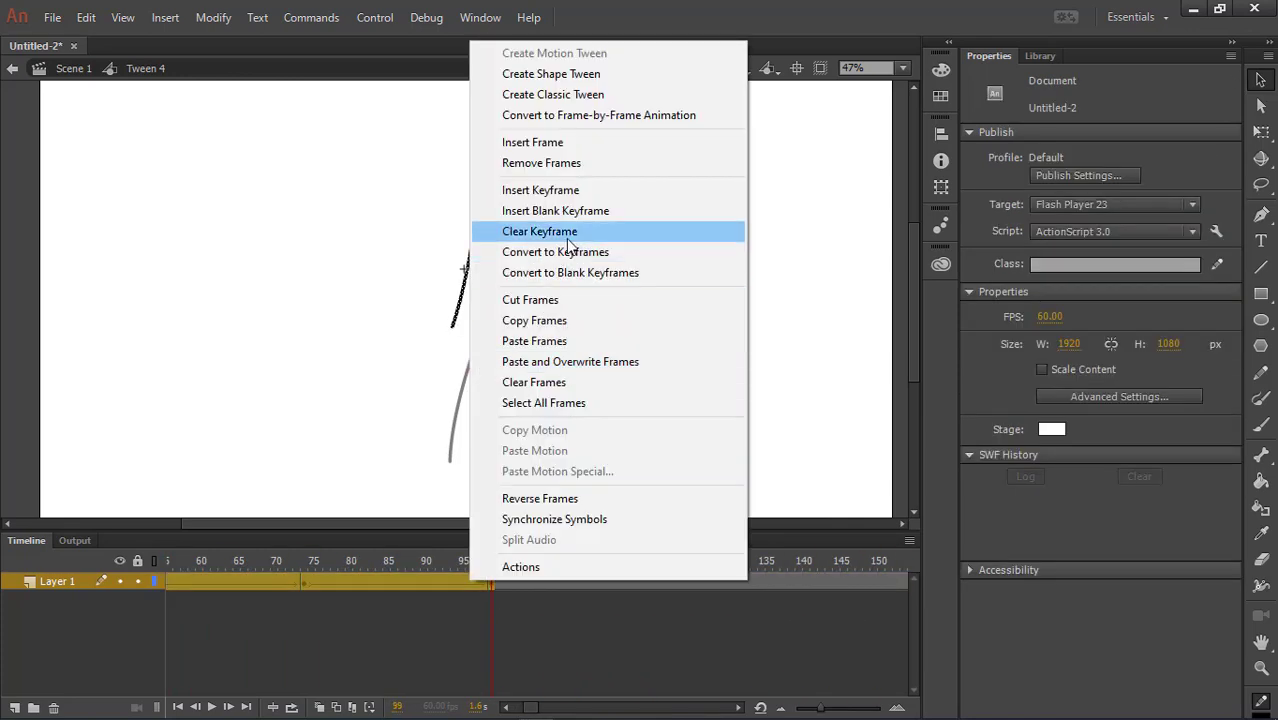
{"action": "left_click", "coordinate": [552, 324]}
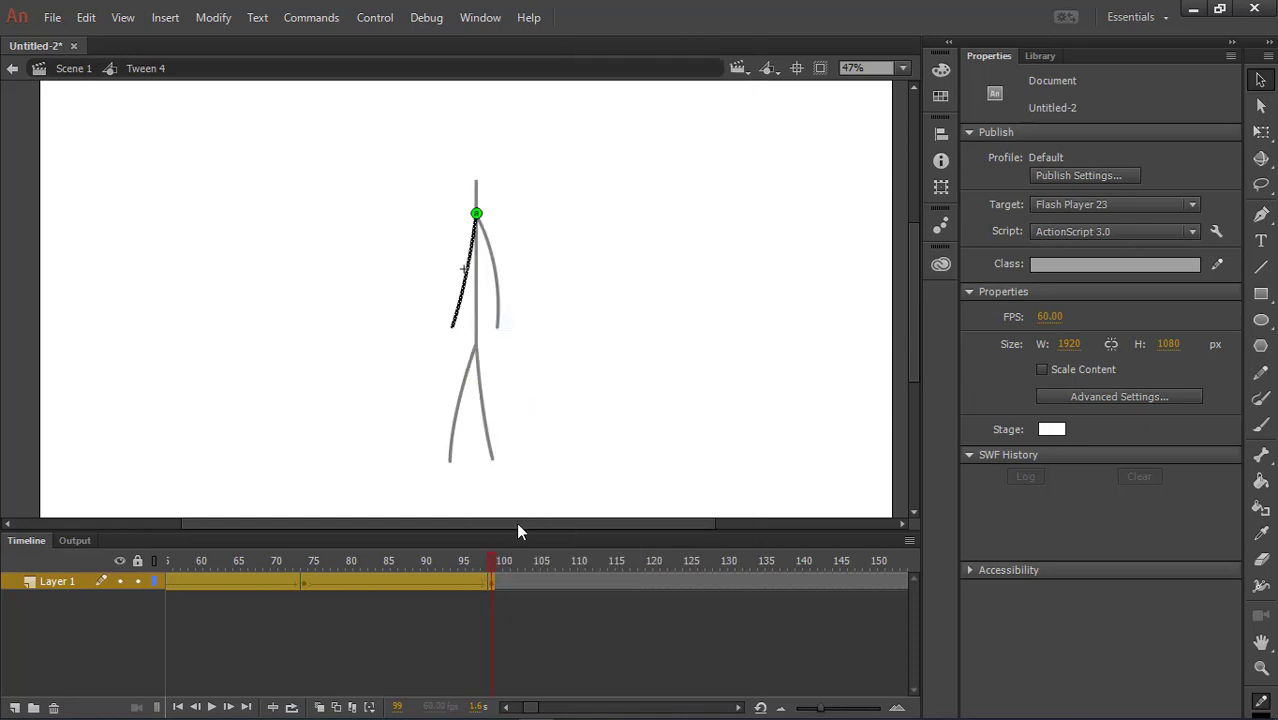
{"action": "left_click", "coordinate": [491, 583]}
{"action": "right_click", "coordinate": [491, 583]}
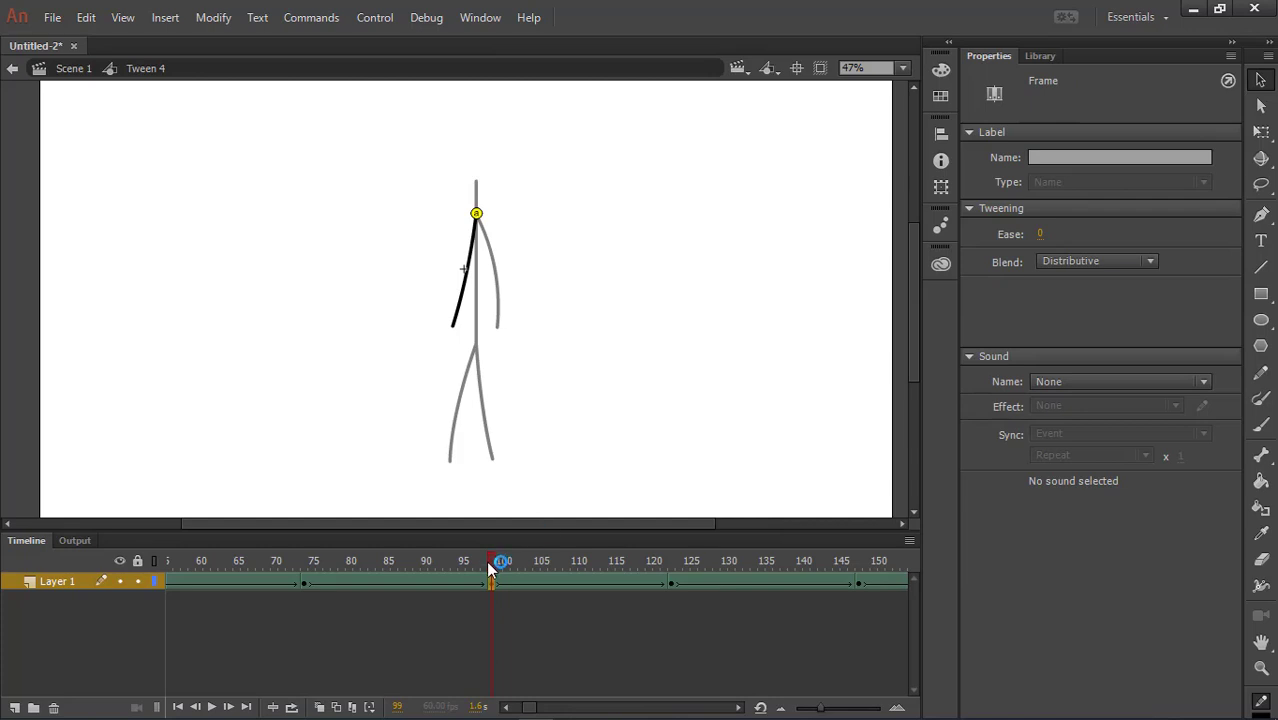
{"action": "left_click_drag", "start_coordinate": [486, 560], "coordinate": [14, 607]}
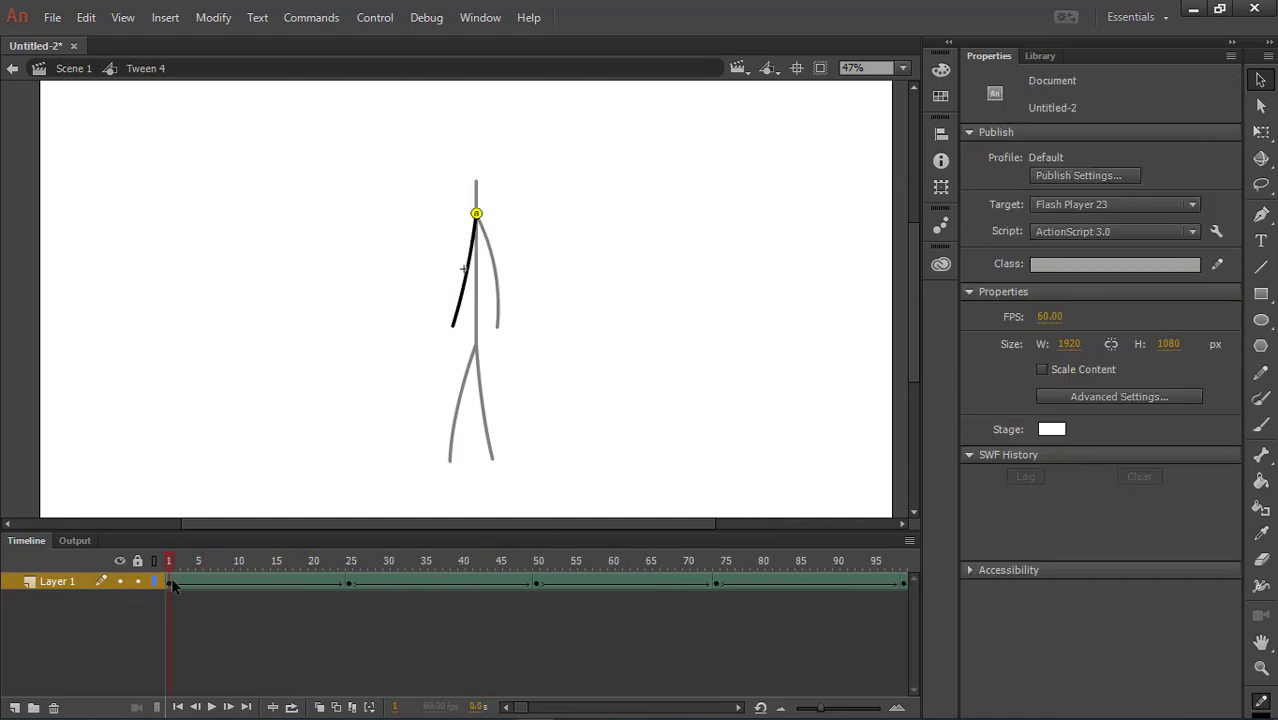
{"action": "left_click_drag", "start_coordinate": [171, 579], "coordinate": [896, 607]}
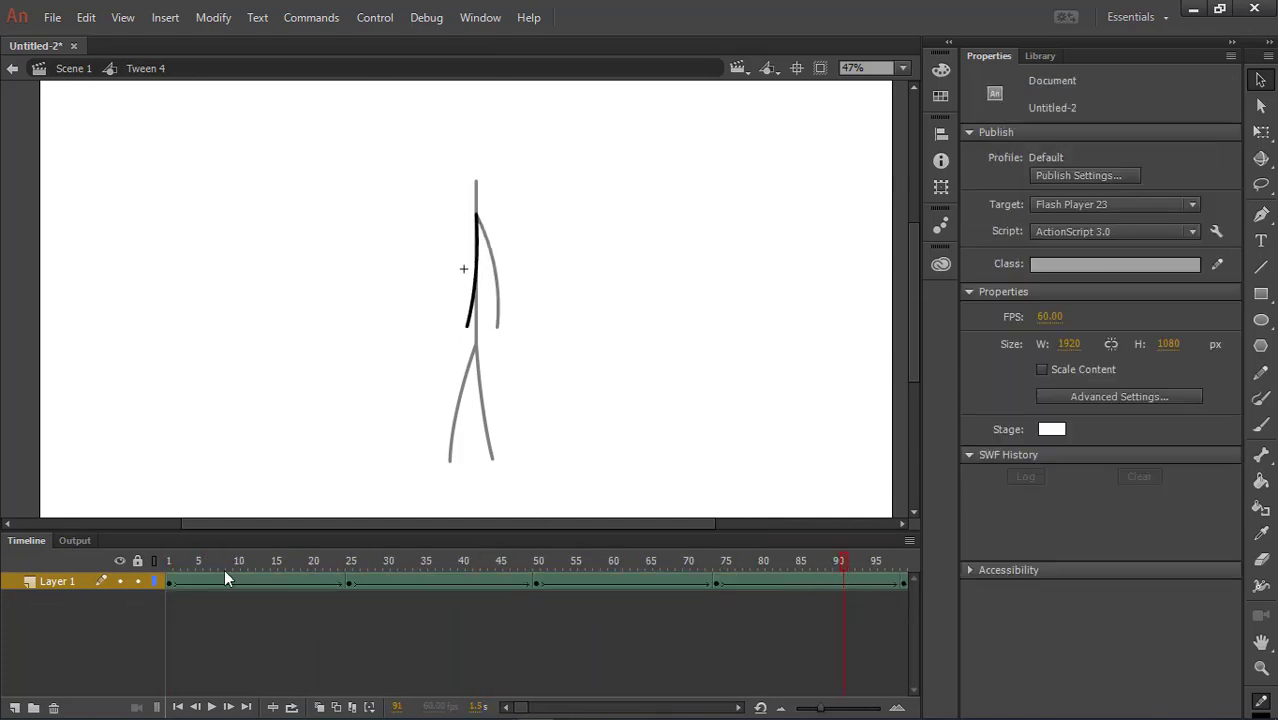
- Copy all the Tween 4 arm swing cycles and paste them twice in succession after the last cycle
{"action": "left_click_drag", "start_coordinate": [163, 584], "coordinate": [604, 602]}
{"action": "right_click", "coordinate": [528, 583]}
{"action": "left_click", "coordinate": [597, 321]}
{"action": "left_click", "coordinate": [552, 584]}
{"action": "right_click", "coordinate": [552, 584]}
{"action": "left_click", "coordinate": [619, 343]}
{"action": "left_click", "coordinate": [560, 583]}
{"action": "right_click", "coordinate": [560, 583]}
{"action": "left_click", "coordinate": [625, 343]}
- Remove the surplus frames after the last Tween 4 arm cycle and go back to frame 1
{"action": "left_click_drag", "start_coordinate": [613, 581], "coordinate": [982, 597]}
{"action": "right_click", "coordinate": [510, 580]}
{"action": "left_click", "coordinate": [589, 161]}
{"action": "left_click_drag", "start_coordinate": [908, 562], "coordinate": [45, 607]}
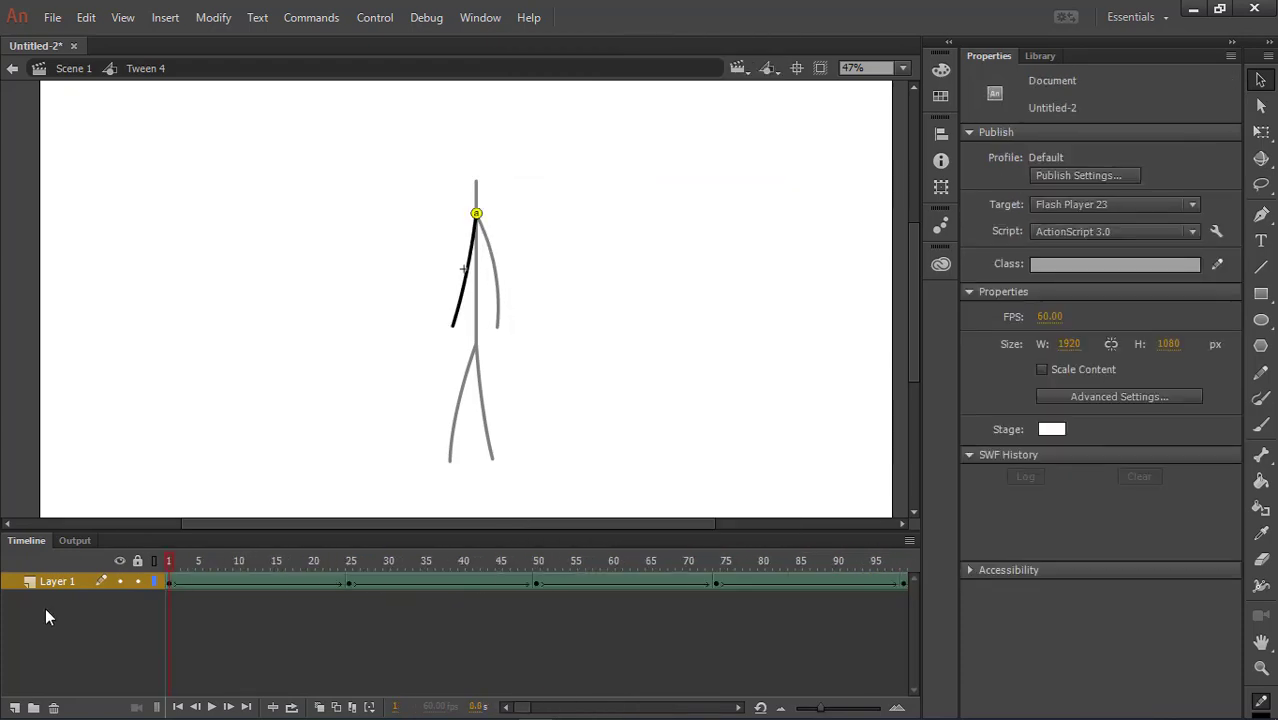
- Return to Scene 1, open the Tween 3 arm symbol and copy its frames 1 to 50
{"action": "left_click", "coordinate": [87, 68]}
{"action": "double_click", "coordinate": [498, 296]}
{"action": "left_click_drag", "start_coordinate": [169, 582], "coordinate": [595, 563]}
{"action": "right_click", "coordinate": [521, 582]}
{"action": "left_click", "coordinate": [604, 326]}
- Extend the Tween 3 arm's layer with extra frames and paste the copied swing cycle at frame 50
{"action": "left_click_drag", "start_coordinate": [530, 707], "coordinate": [745, 712]}
{"action": "right_click", "coordinate": [867, 584]}
{"action": "left_click", "coordinate": [975, 141]}
{"action": "left_click_drag", "start_coordinate": [868, 562], "coordinate": [9, 645]}
{"action": "left_click", "coordinate": [541, 582]}
{"action": "right_click", "coordinate": [540, 582]}
{"action": "left_click", "coordinate": [590, 339]}
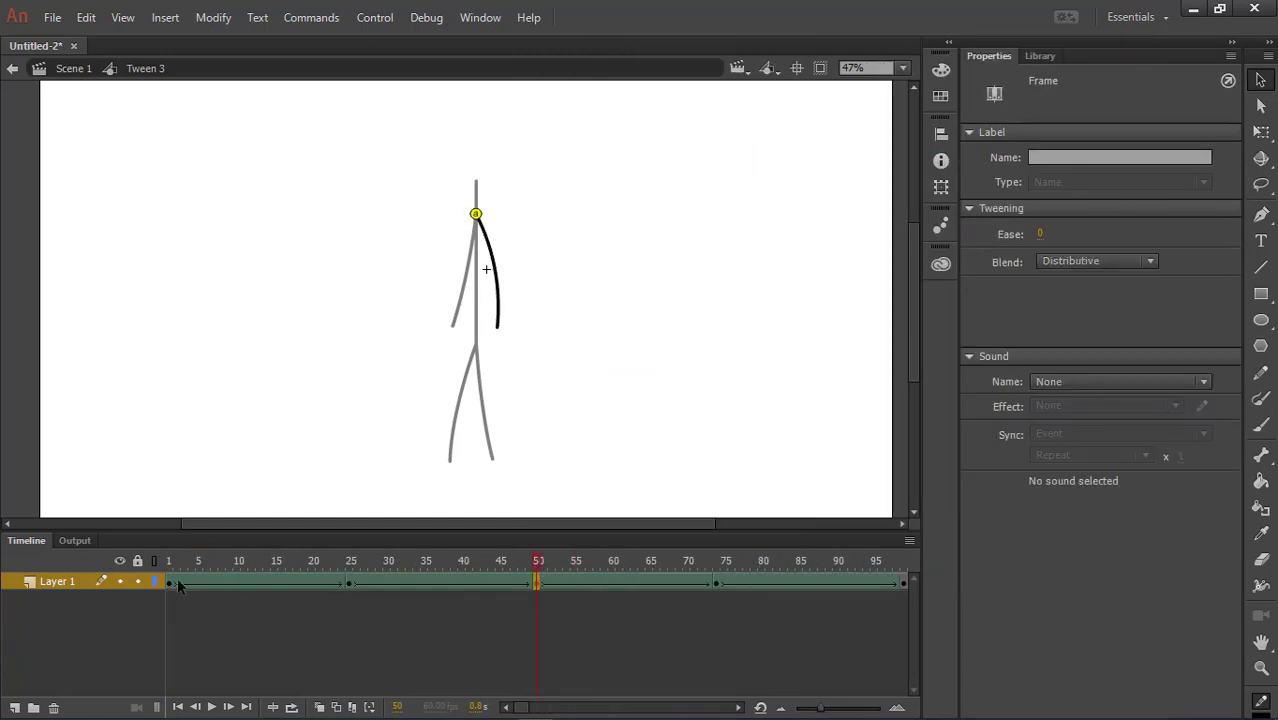
- Copy frames 1 to 99 of the Tween 3 arm and paste them at frame 99
{"action": "right_click", "coordinate": [571, 582]}
{"action": "left_click", "coordinate": [658, 319]}
{"action": "left_click", "coordinate": [603, 582]}
{"action": "right_click", "coordinate": [603, 582]}
{"action": "left_click", "coordinate": [668, 339]}
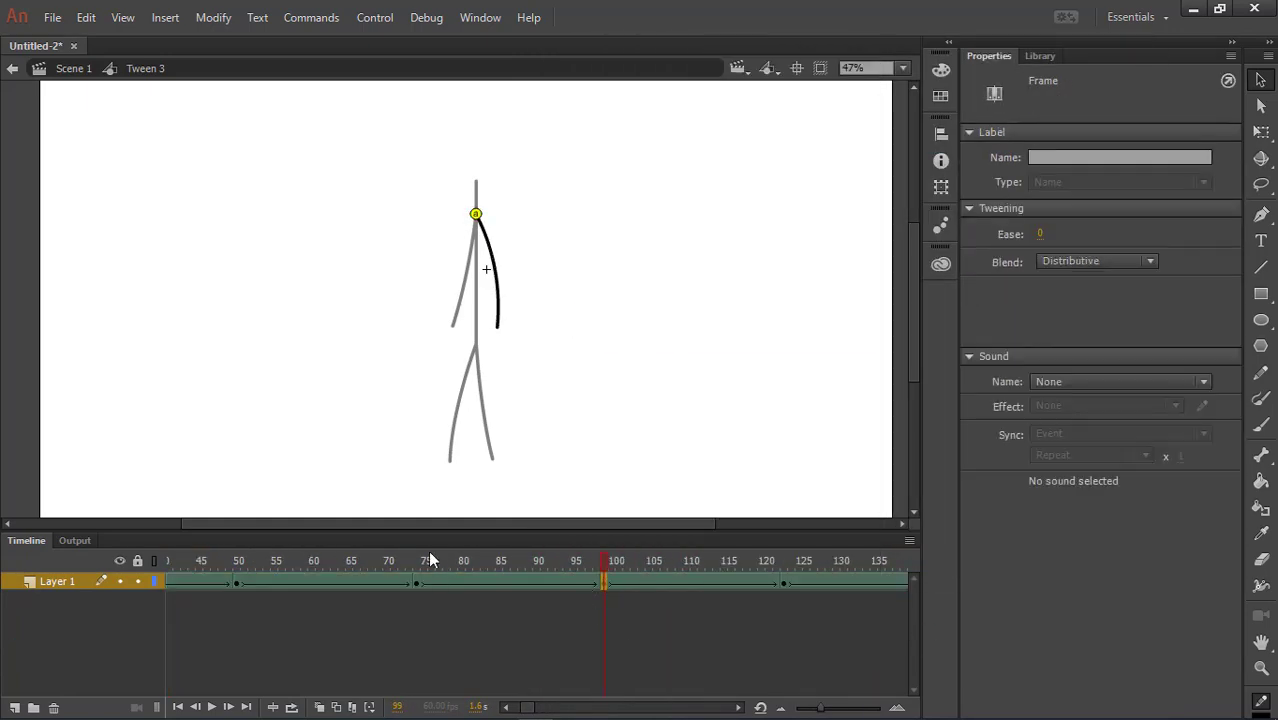
- Copy all the Tween 3 arm swing cycles and paste them twice after the last cycle
{"action": "left_click_drag", "start_coordinate": [418, 562], "coordinate": [60, 600]}
{"action": "left_click_drag", "start_coordinate": [169, 582], "coordinate": [745, 590]}
{"action": "right_click", "coordinate": [529, 584]}
{"action": "left_click", "coordinate": [622, 323]}
{"action": "left_click", "coordinate": [551, 582]}
{"action": "right_click", "coordinate": [551, 582]}
{"action": "left_click", "coordinate": [640, 338]}
{"action": "left_click", "coordinate": [371, 582]}
{"action": "right_click", "coordinate": [371, 582]}
{"action": "left_click", "coordinate": [440, 345]}
- Remove the surplus frames after the last Tween 3 arm cycle
{"action": "left_click_drag", "start_coordinate": [374, 562], "coordinate": [659, 590]}
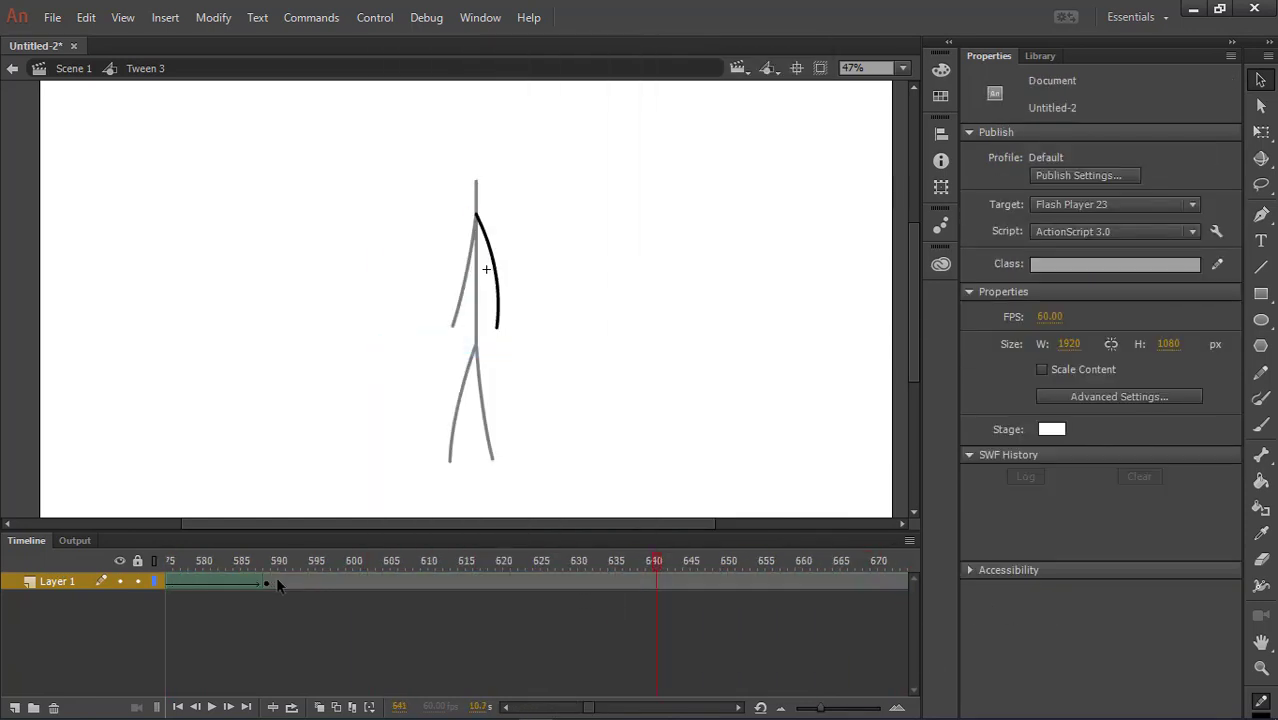
{"action": "left_click_drag", "start_coordinate": [275, 581], "coordinate": [877, 600]}
{"action": "right_click", "coordinate": [696, 583]}
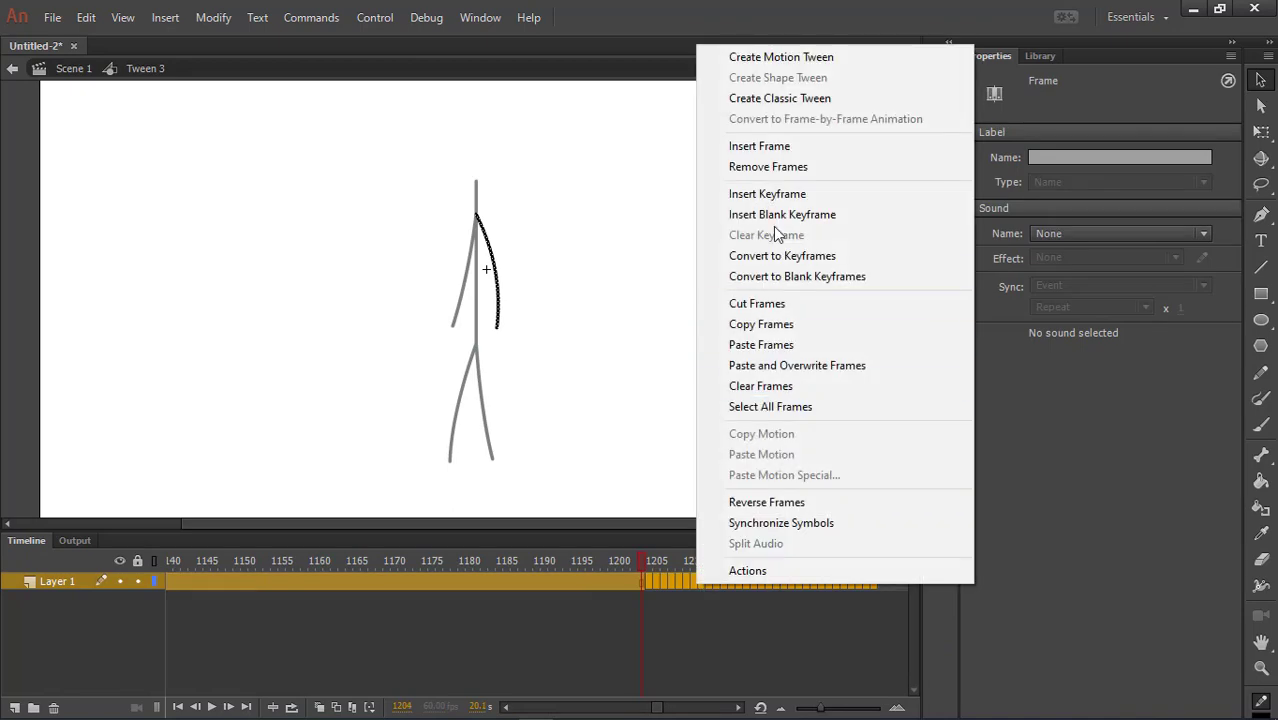
{"action": "left_click", "coordinate": [770, 167]}
- Return to Scene 1, open the Tween 2 leg symbol and copy its frames 1 to 50
{"action": "left_click", "coordinate": [70, 68]}
{"action": "double_click", "coordinate": [482, 412]}
{"action": "left_click", "coordinate": [533, 582]}
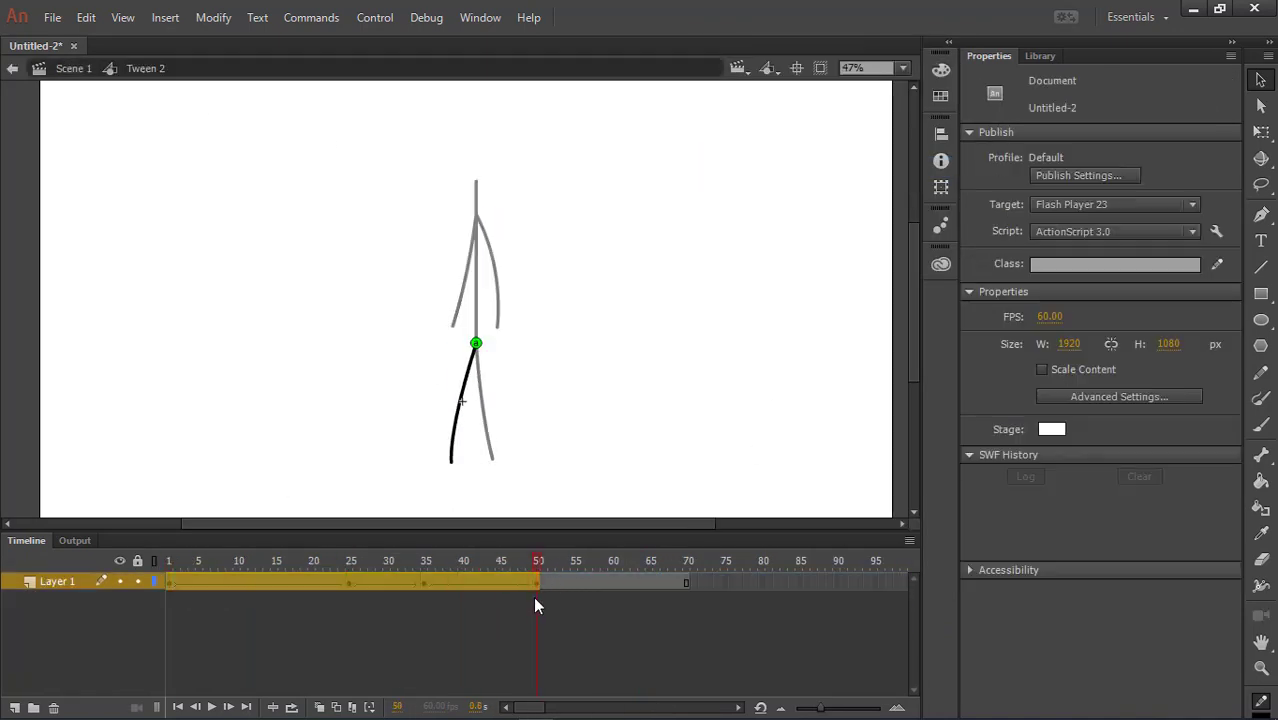
{"action": "right_click", "coordinate": [533, 582]}
{"action": "left_click", "coordinate": [630, 327]}
- Extend the Tween 2 leg's layer to about frame 666 and paste the copied leg cycle at frame 50
{"action": "left_click_drag", "start_coordinate": [537, 562], "coordinate": [1228, 603]}
{"action": "left_click_drag", "start_coordinate": [550, 707], "coordinate": [866, 712]}
{"action": "right_click", "coordinate": [888, 582]}
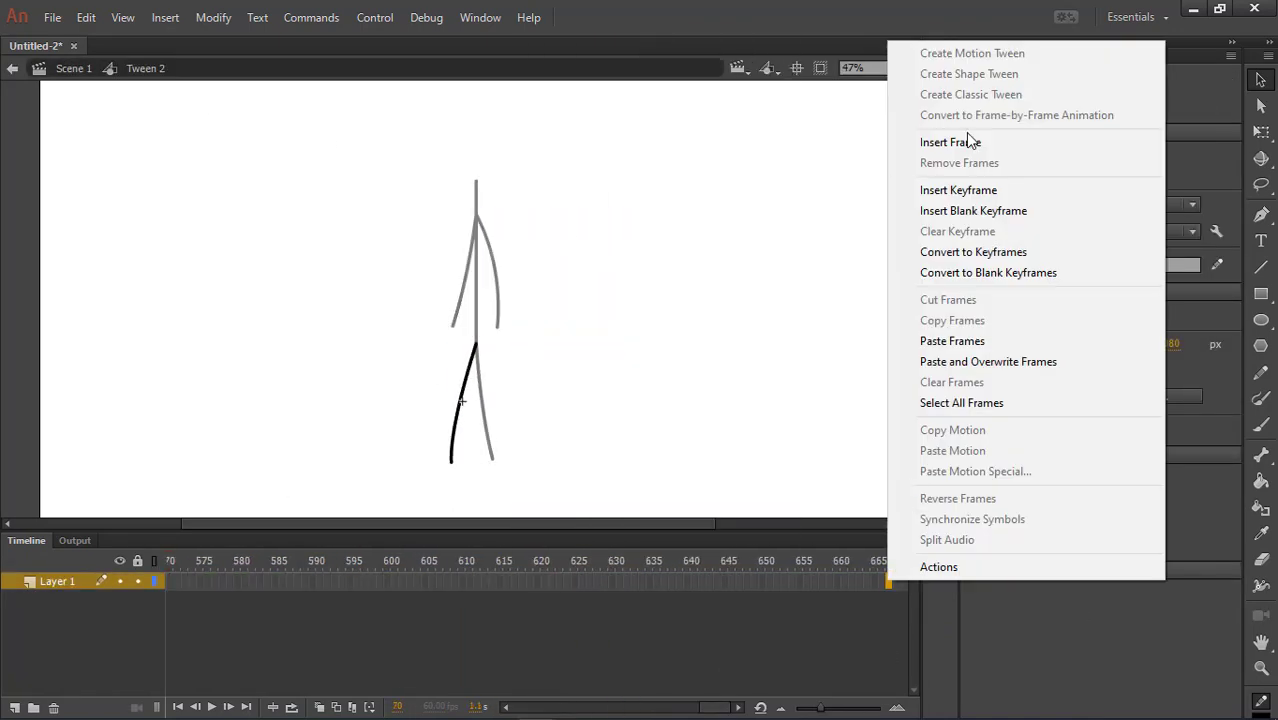
{"action": "left_click", "coordinate": [968, 140]}
{"action": "left_click_drag", "start_coordinate": [620, 707], "coordinate": [276, 665]}
{"action": "right_click", "coordinate": [536, 581]}
{"action": "left_click", "coordinate": [605, 342]}
- Copy the first two Tween 2 leg cycles and paste them after the second cycle
{"action": "left_click_drag", "start_coordinate": [170, 581], "coordinate": [110, 605]}
{"action": "right_click", "coordinate": [595, 581]}
{"action": "left_click", "coordinate": [692, 322]}
{"action": "right_click", "coordinate": [605, 581]}
{"action": "left_click", "coordinate": [773, 341]}
- Copy all the Tween 2 leg cycles, paste them twice after the last cycle, and cut the surplus frames
{"action": "left_click_drag", "start_coordinate": [170, 581], "coordinate": [873, 584]}
{"action": "right_click", "coordinate": [393, 582]}
{"action": "left_click", "coordinate": [482, 322]}
{"action": "right_click", "coordinate": [399, 580]}
{"action": "left_click", "coordinate": [485, 342]}
{"action": "right_click", "coordinate": [709, 583]}
{"action": "left_click", "coordinate": [790, 342]}
{"action": "right_click", "coordinate": [692, 583]}
{"action": "left_click", "coordinate": [752, 302]}
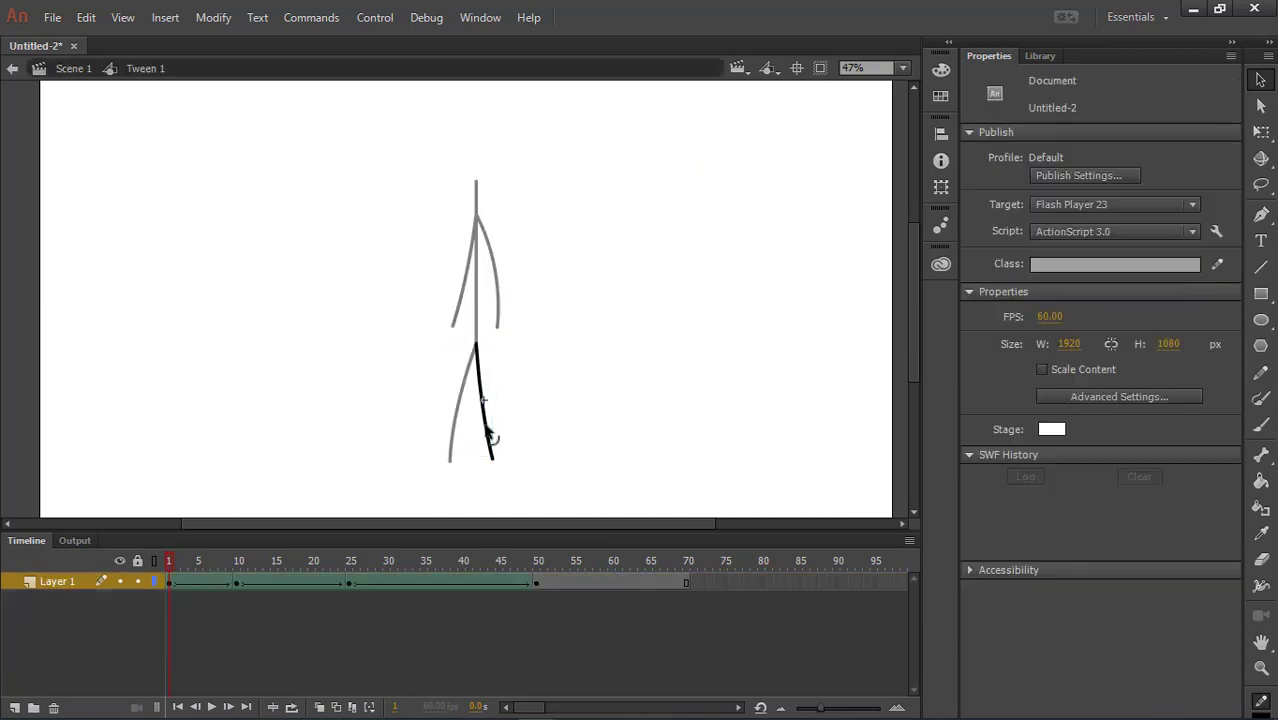
- Remove the surplus frames at the end of the Tween 1 leg symbol's layer and go back to its start
{"action": "left_click_drag", "start_coordinate": [540, 582], "coordinate": [687, 621]}
{"action": "right_click", "coordinate": [643, 590]}
{"action": "left_click", "coordinate": [756, 322]}
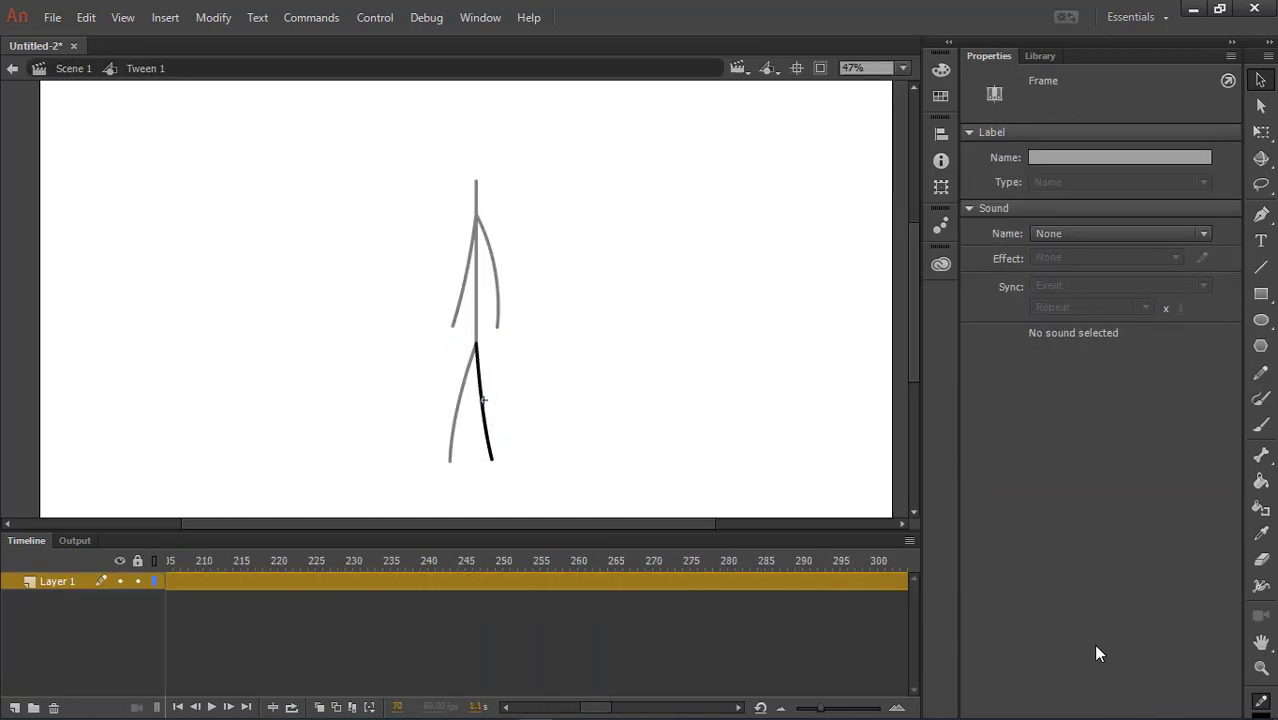
{"action": "left_click_drag", "start_coordinate": [1112, 667], "coordinate": [1109, 664]}
{"action": "right_click", "coordinate": [873, 584]}
{"action": "left_click", "coordinate": [948, 164]}
{"action": "left_click_drag", "start_coordinate": [480, 562], "coordinate": [0, 686]}
- Copy frames 1 to 50 of the Tween 1 leg and paste them at frame 50
{"action": "left_click_drag", "start_coordinate": [168, 583], "coordinate": [531, 595]}
{"action": "right_click", "coordinate": [505, 582]}
{"action": "left_click", "coordinate": [572, 321]}
{"action": "right_click", "coordinate": [539, 582]}
{"action": "left_click", "coordinate": [594, 340]}
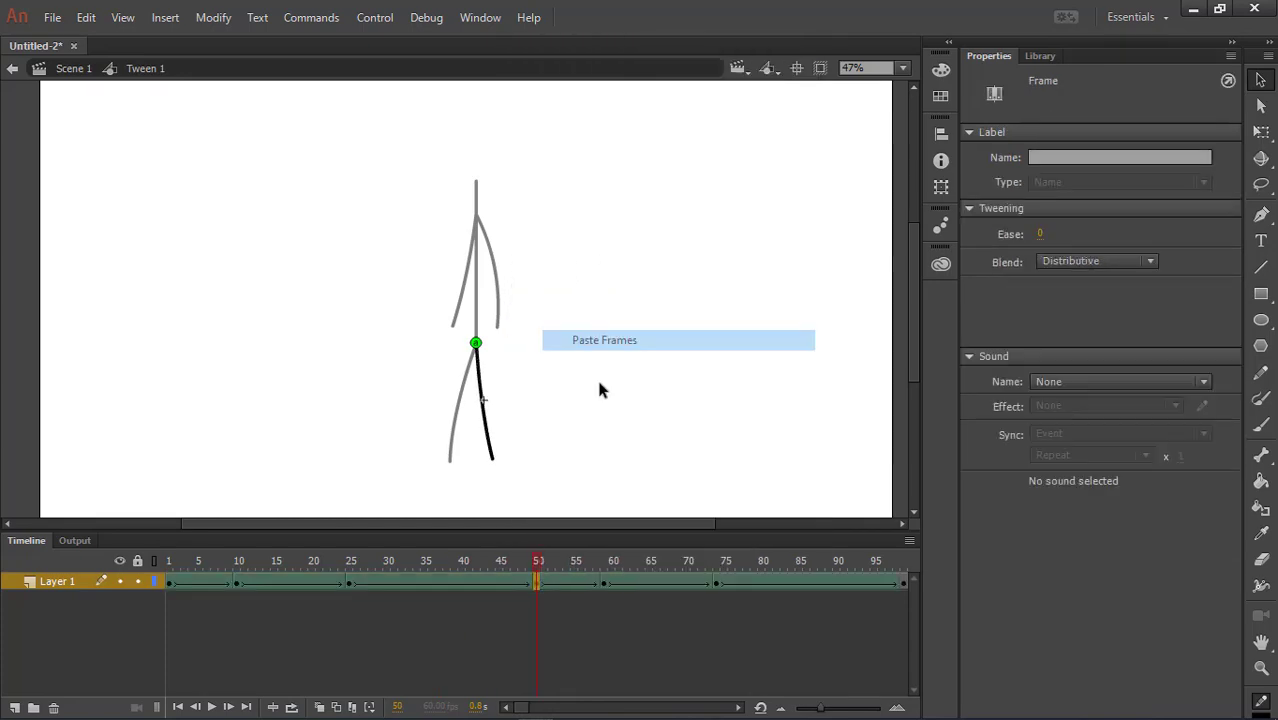
- Copy frames 1 to 99 of the Tween 1 leg and paste them at frame 99
{"action": "left_click_drag", "start_coordinate": [168, 583], "coordinate": [604, 584]}
{"action": "right_click", "coordinate": [577, 580]}
{"action": "left_click", "coordinate": [642, 321]}
{"action": "right_click", "coordinate": [603, 582]}
{"action": "left_click", "coordinate": [658, 341]}
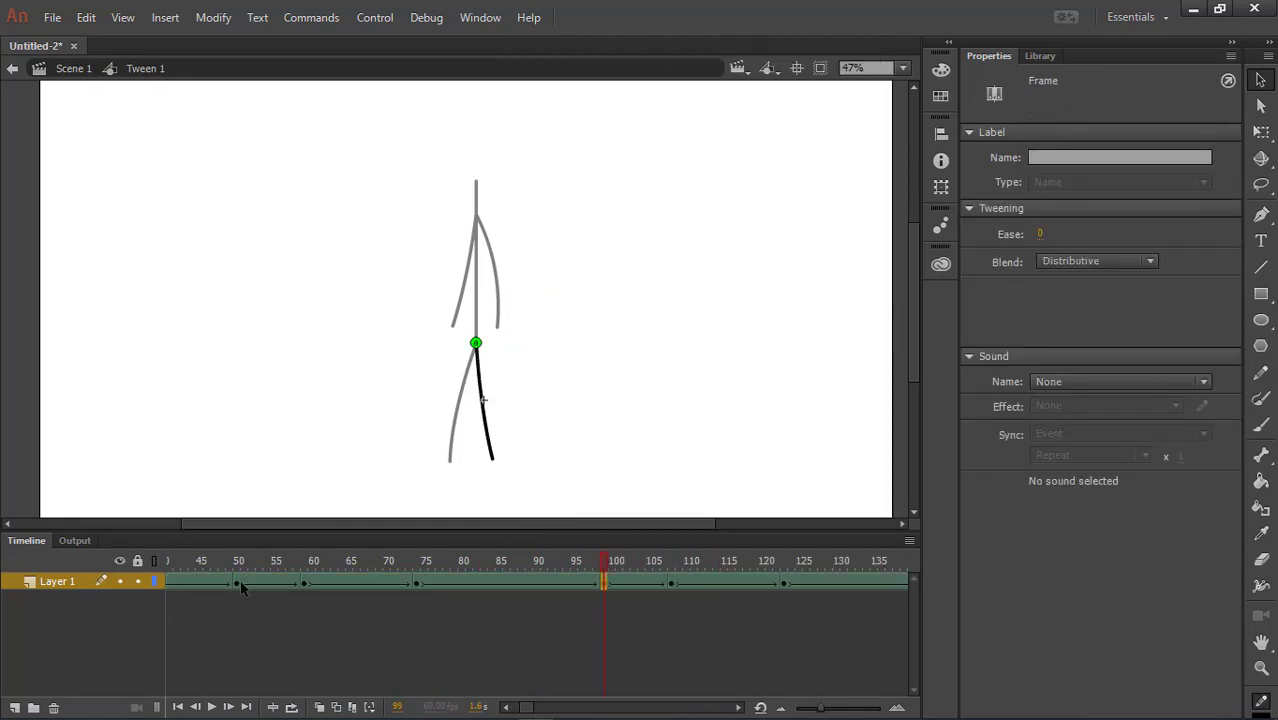
- Copy frames 1 to 197 of the Tween 1 leg and paste them at frame 197
{"action": "left_click_drag", "start_coordinate": [215, 562], "coordinate": [60, 575]}
{"action": "left_click_drag", "start_coordinate": [168, 583], "coordinate": [590, 614]}
{"action": "right_click", "coordinate": [567, 582]}
{"action": "left_click", "coordinate": [632, 321]}
{"action": "right_click", "coordinate": [588, 582]}
{"action": "left_click", "coordinate": [645, 341]}
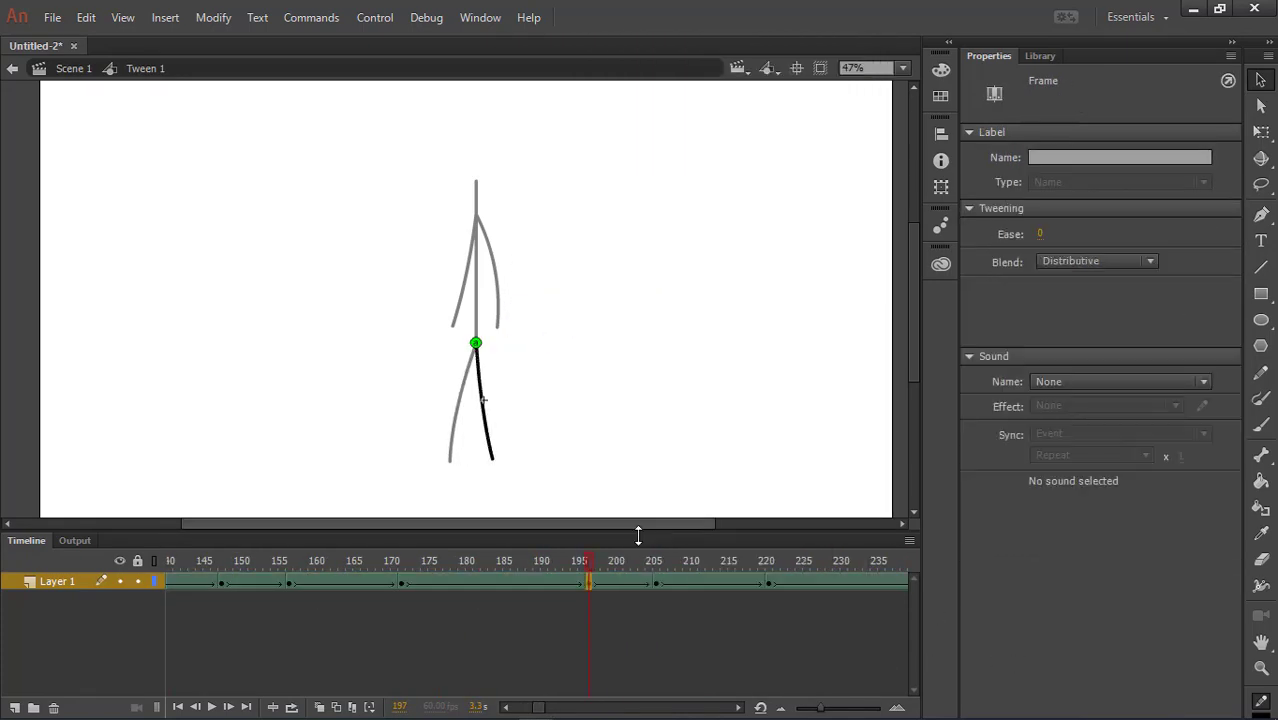
- Paste the copied leg cycles once more after the last Tween 1 cycle
{"action": "left_click_drag", "start_coordinate": [640, 562], "coordinate": [880, 613]}
{"action": "right_click", "coordinate": [411, 583]}
{"action": "left_click", "coordinate": [467, 341]}
- Remove the surplus frames after the last Tween 1 leg cycle and return to Scene 1
{"action": "left_click_drag", "start_coordinate": [412, 562], "coordinate": [144, 589]}
{"action": "left_click_drag", "start_coordinate": [686, 582], "coordinate": [1154, 656]}
{"action": "right_click", "coordinate": [608, 581]}
{"action": "left_click", "coordinate": [698, 164]}
{"action": "left_click", "coordinate": [80, 68]}
{"action": "left_click", "coordinate": [305, 299]}
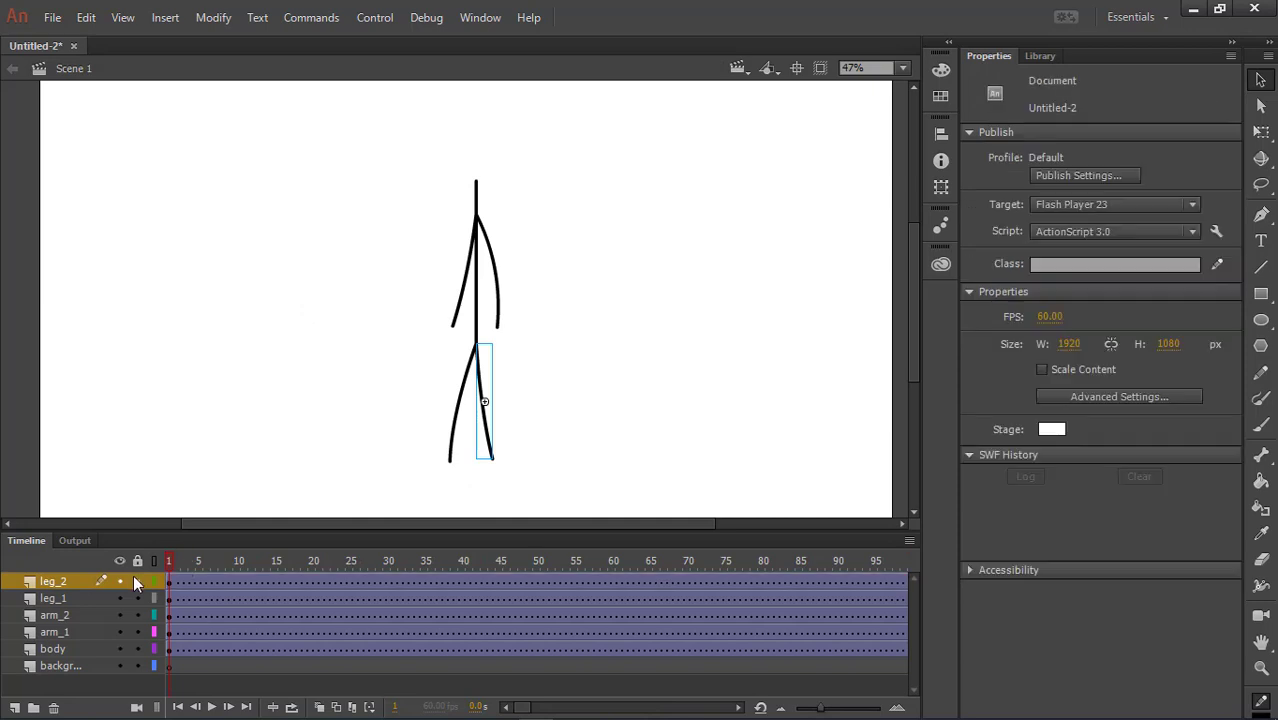
{"action": "left_click", "coordinate": [229, 586]}
{"action": "left_click", "coordinate": [228, 662]}
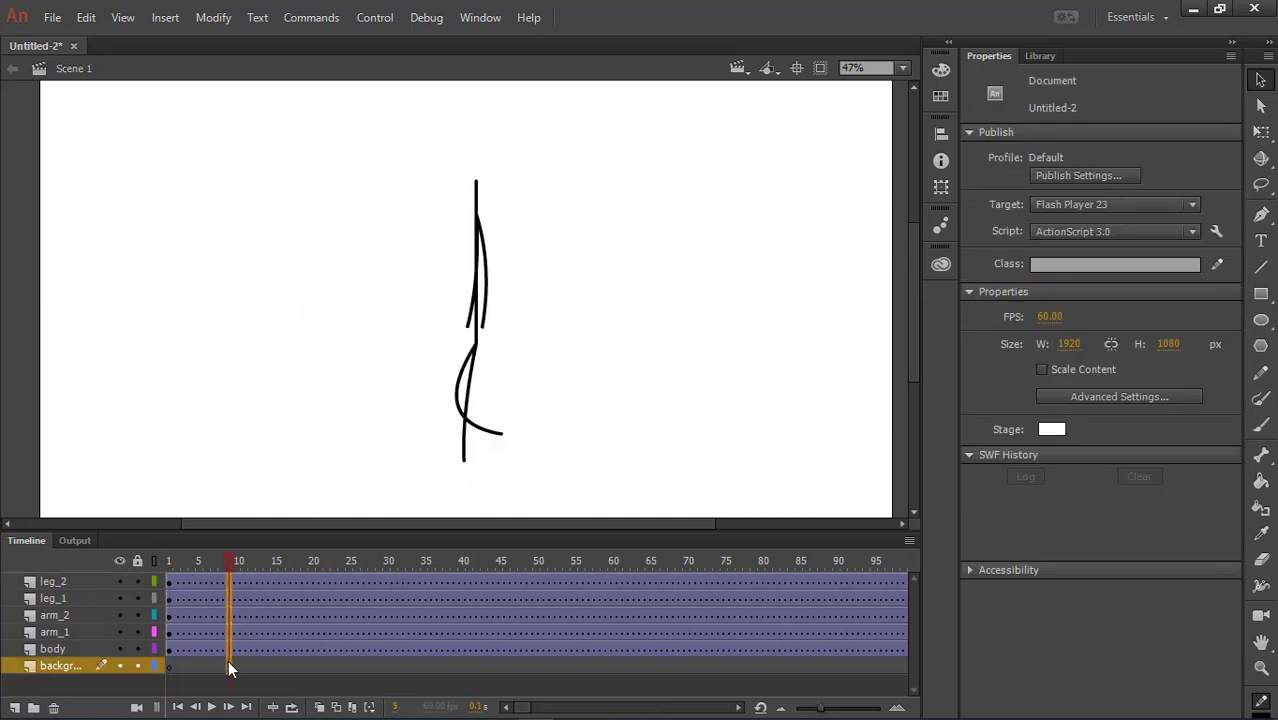
{"action": "right_click", "coordinate": [228, 660]}
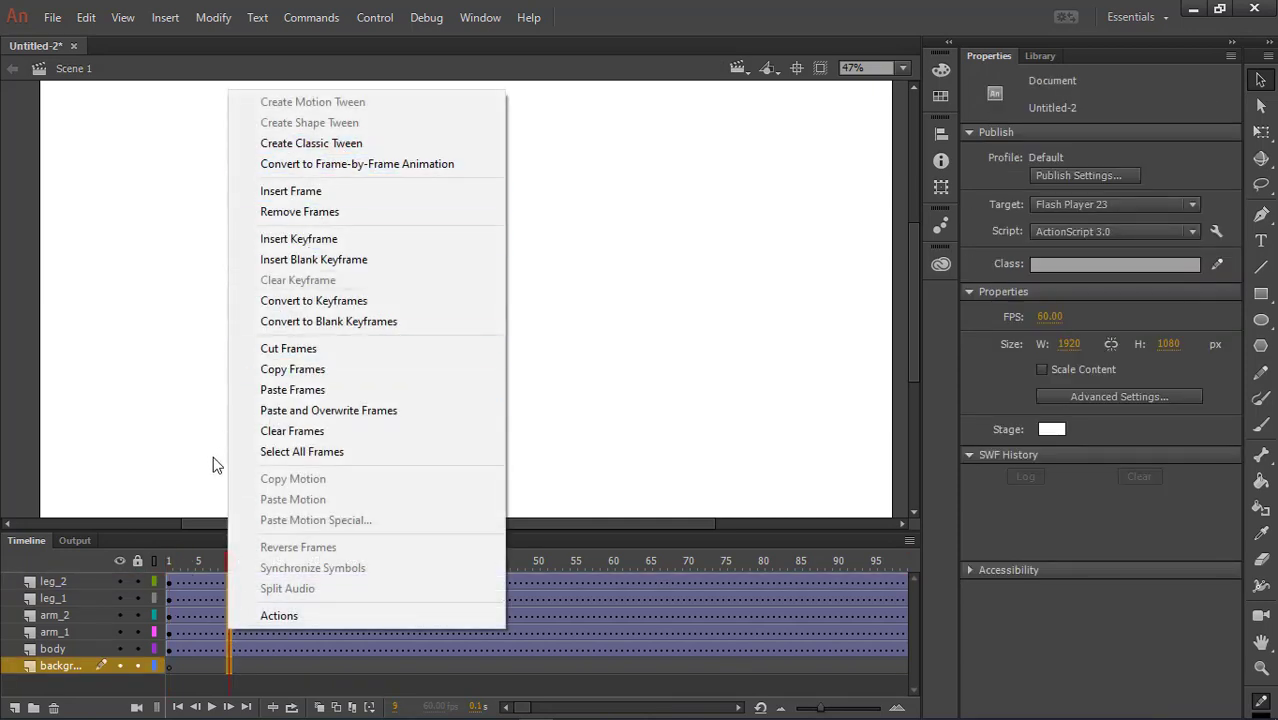
{"action": "left_click", "coordinate": [206, 560]}
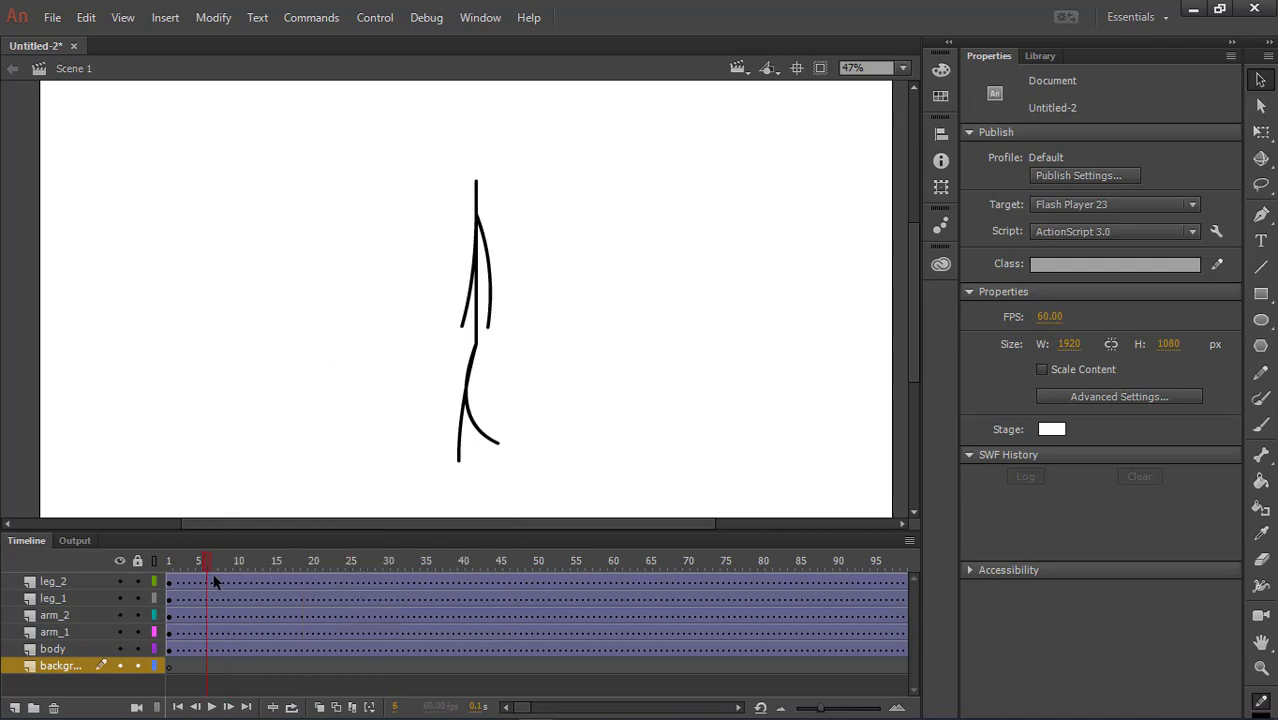
- Remove the tweens from the leg_2, leg_1, arm_2, arm_1 and body layers and play the walk animation
{"action": "left_click_drag", "start_coordinate": [221, 581], "coordinate": [227, 611]}
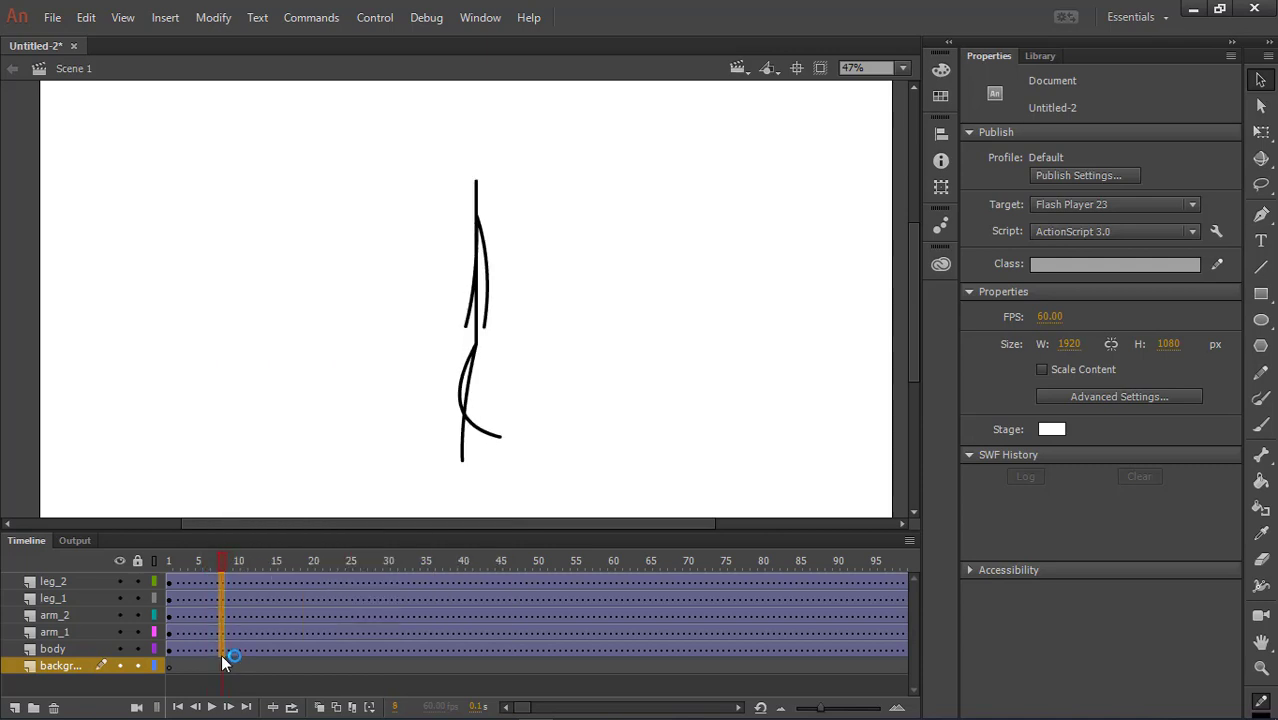
{"action": "left_click", "coordinate": [221, 652]}
{"action": "right_click", "coordinate": [221, 652]}
{"action": "left_click", "coordinate": [300, 122]}
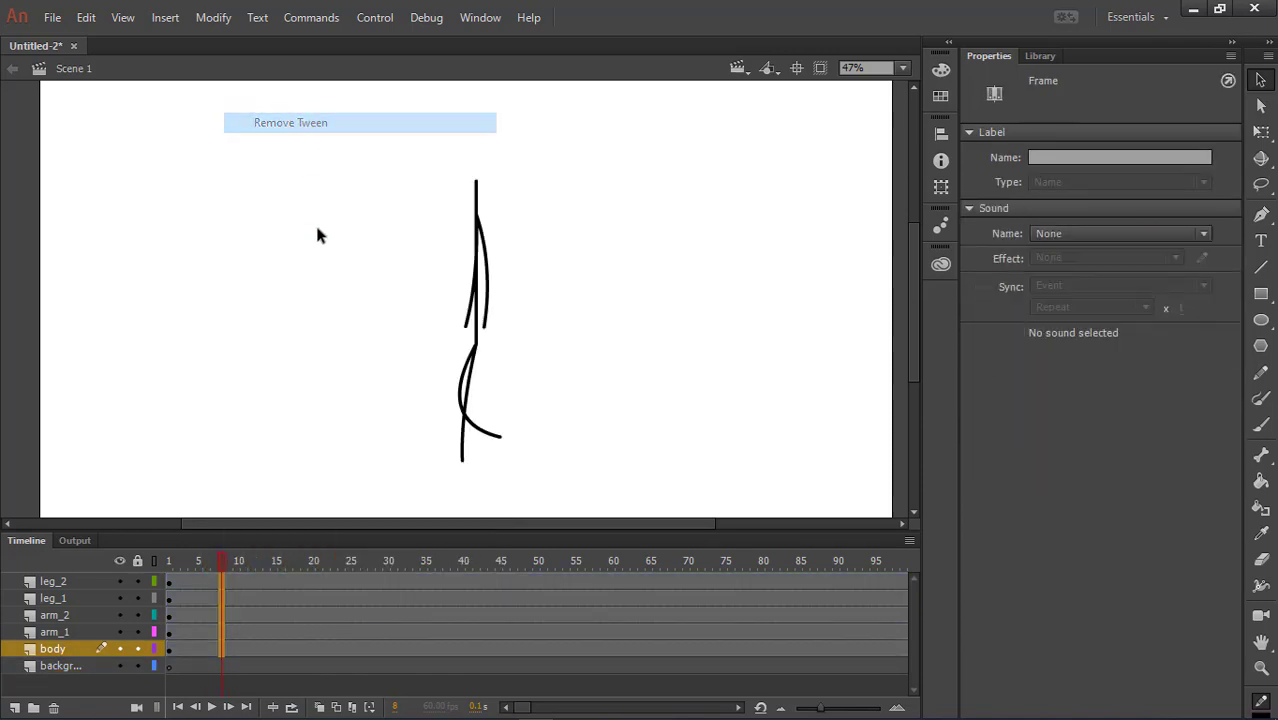
{"action": "left_click", "coordinate": [211, 708]}
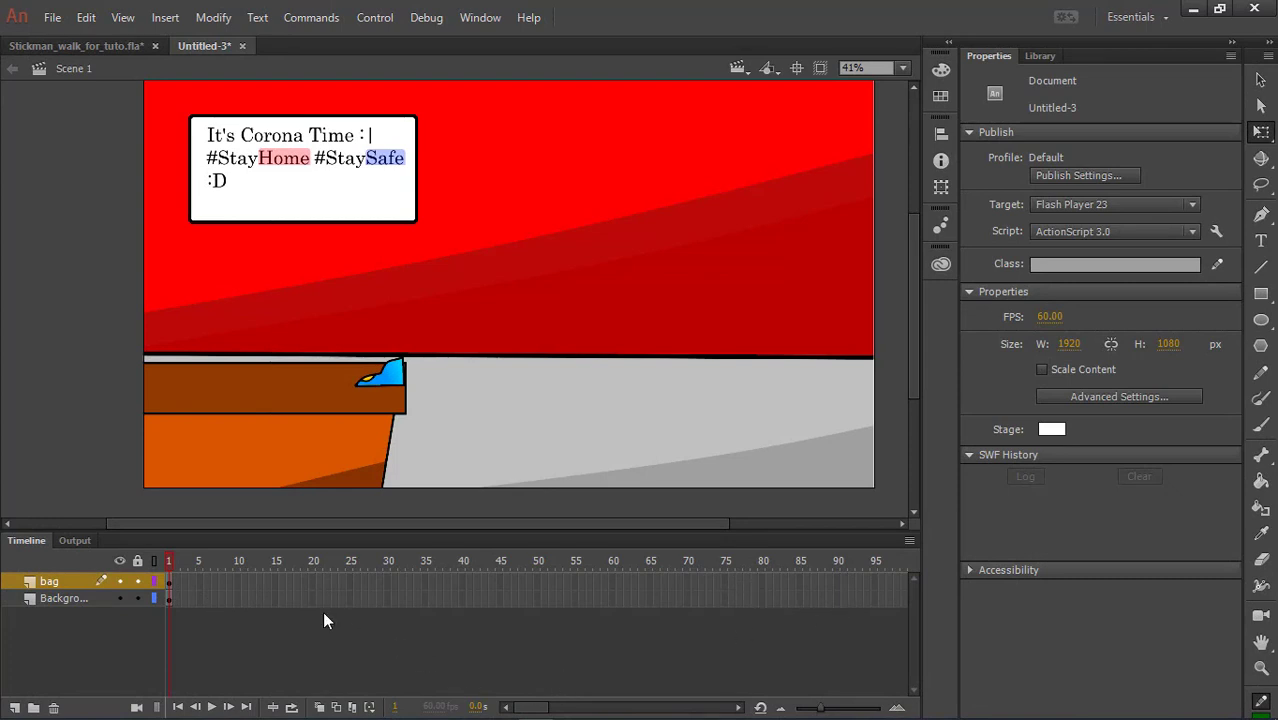
- Extend the bag and background layers of the Untitled-3 scene to frame 600
{"action": "left_click_drag", "start_coordinate": [510, 708], "coordinate": [902, 593]}
{"action": "right_click", "coordinate": [903, 598]}
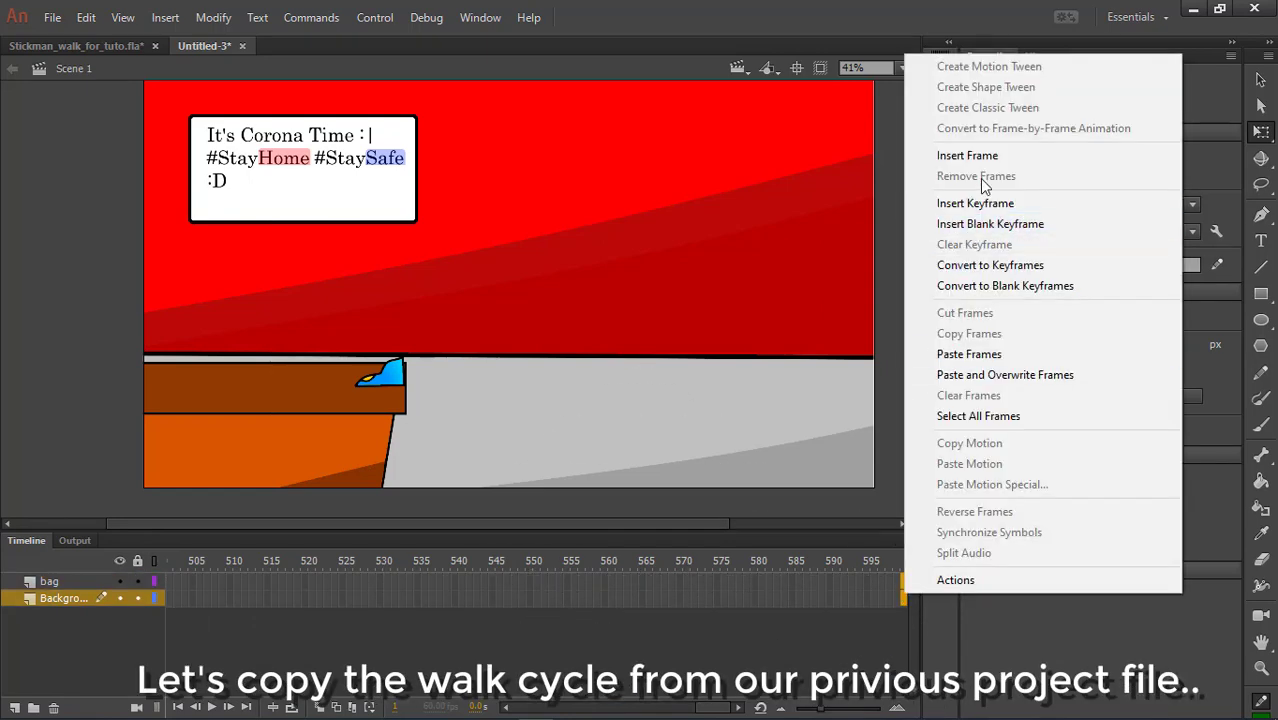
{"action": "left_click", "coordinate": [967, 156]}
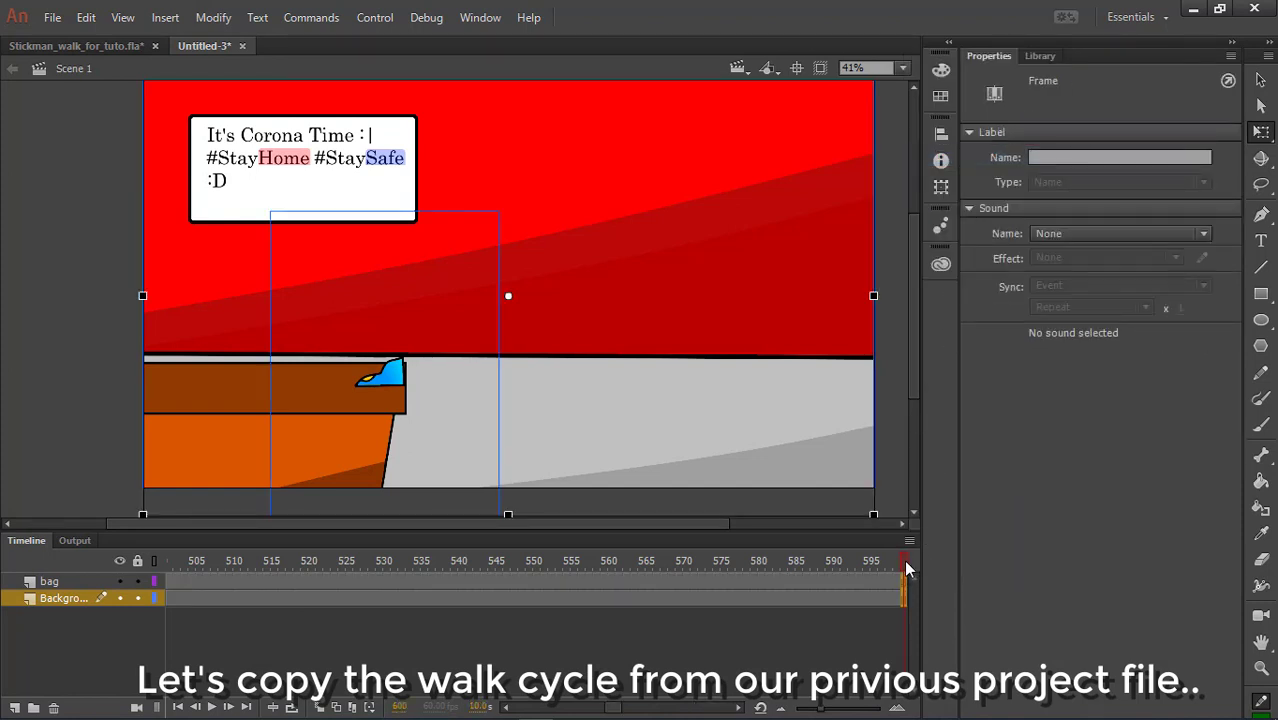
- Add a new layer above the bag layer in the Untitled-3 scene
{"action": "left_click_drag", "start_coordinate": [906, 566], "coordinate": [47, 600]}
{"action": "left_click", "coordinate": [43, 582]}
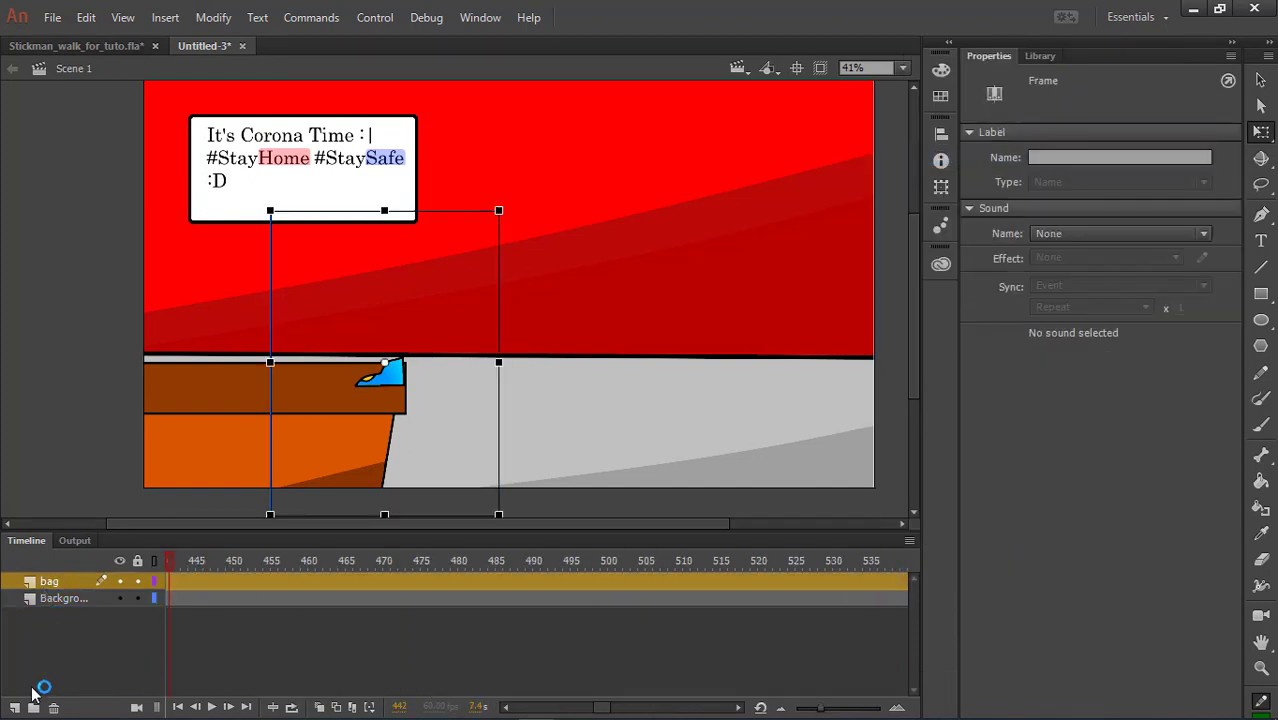
{"action": "left_click", "coordinate": [15, 707]}
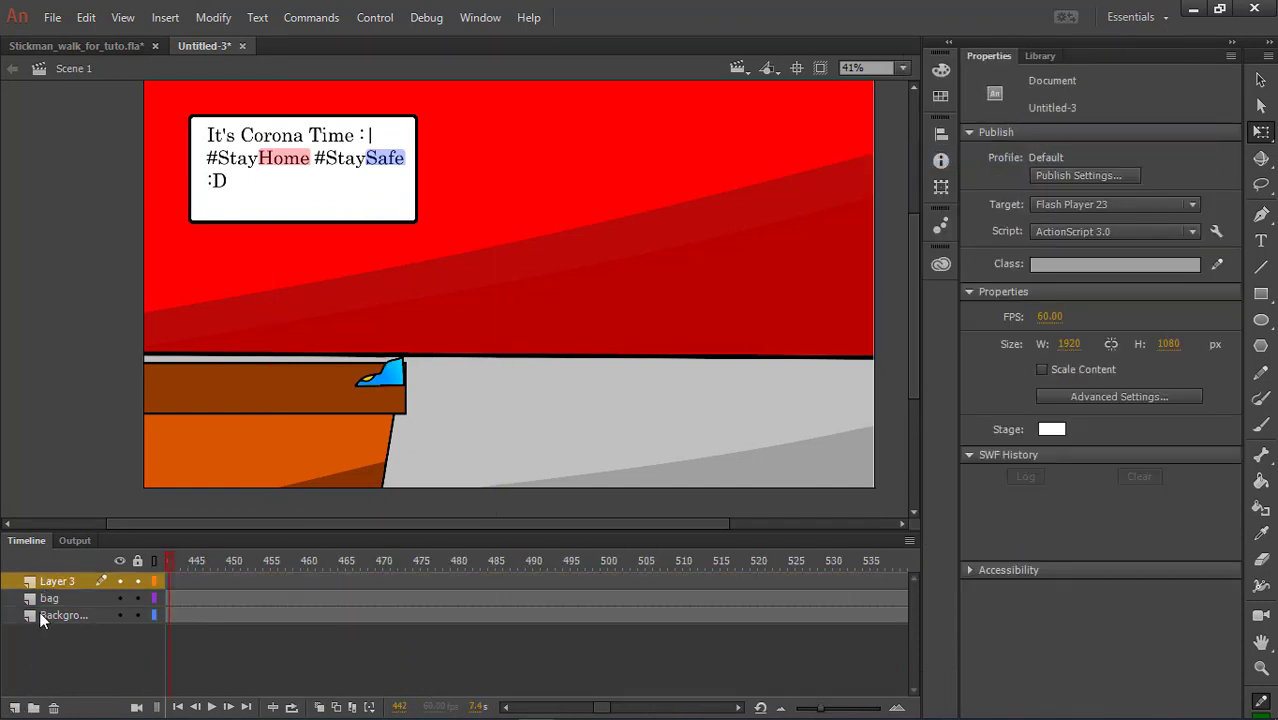
- Copy the leg_2, leg_1, arm_2, arm_1 and body layers from the Stickman_walk_for_tuto.fla document
{"action": "left_click", "coordinate": [113, 44]}
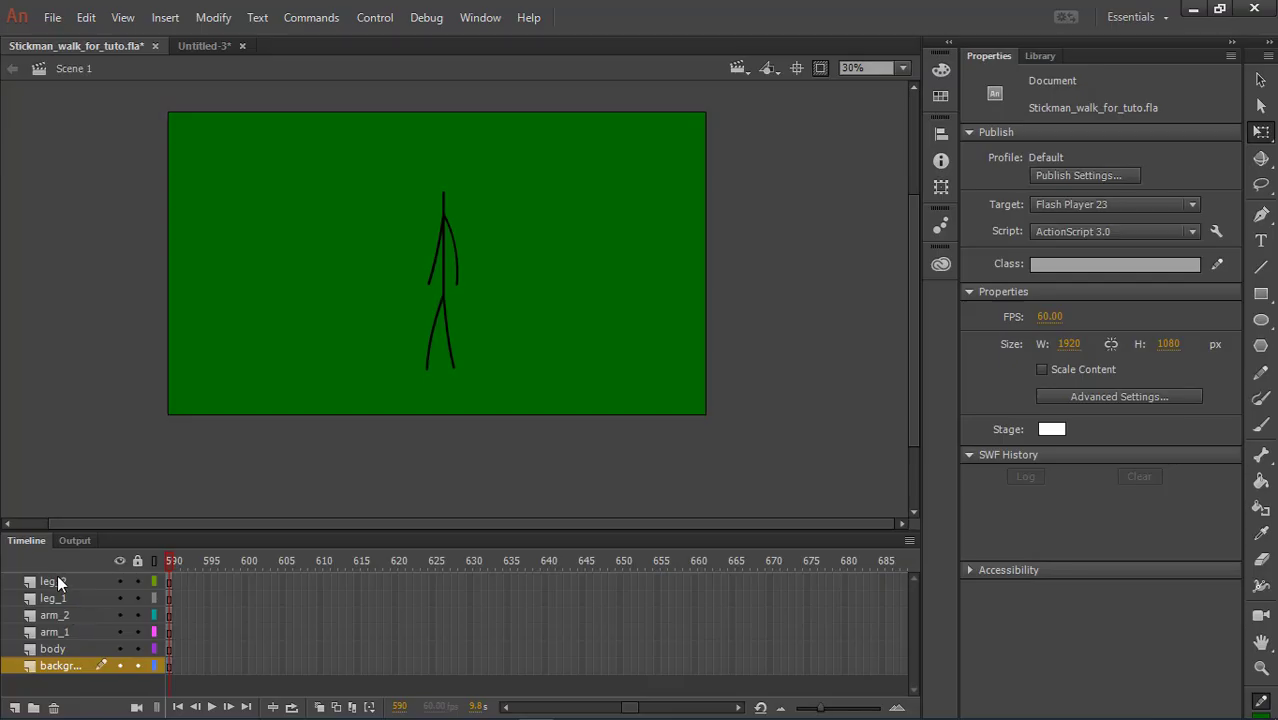
{"action": "left_click", "coordinate": [58, 582]}
{"action": "left_click", "coordinate": [68, 598], "text": "shift"}
{"action": "left_click", "coordinate": [68, 615], "text": "shift"}
{"action": "left_click", "coordinate": [68, 632], "text": "shift"}
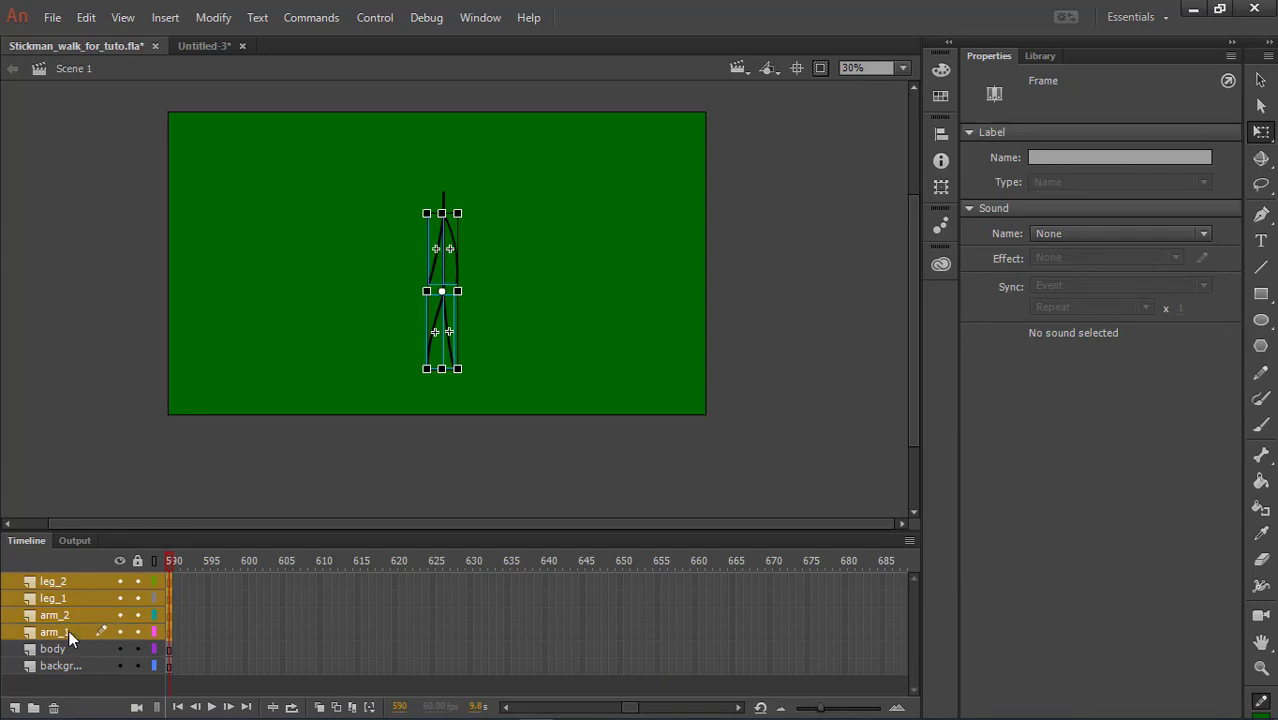
{"action": "left_click", "coordinate": [68, 649], "text": "shift"}
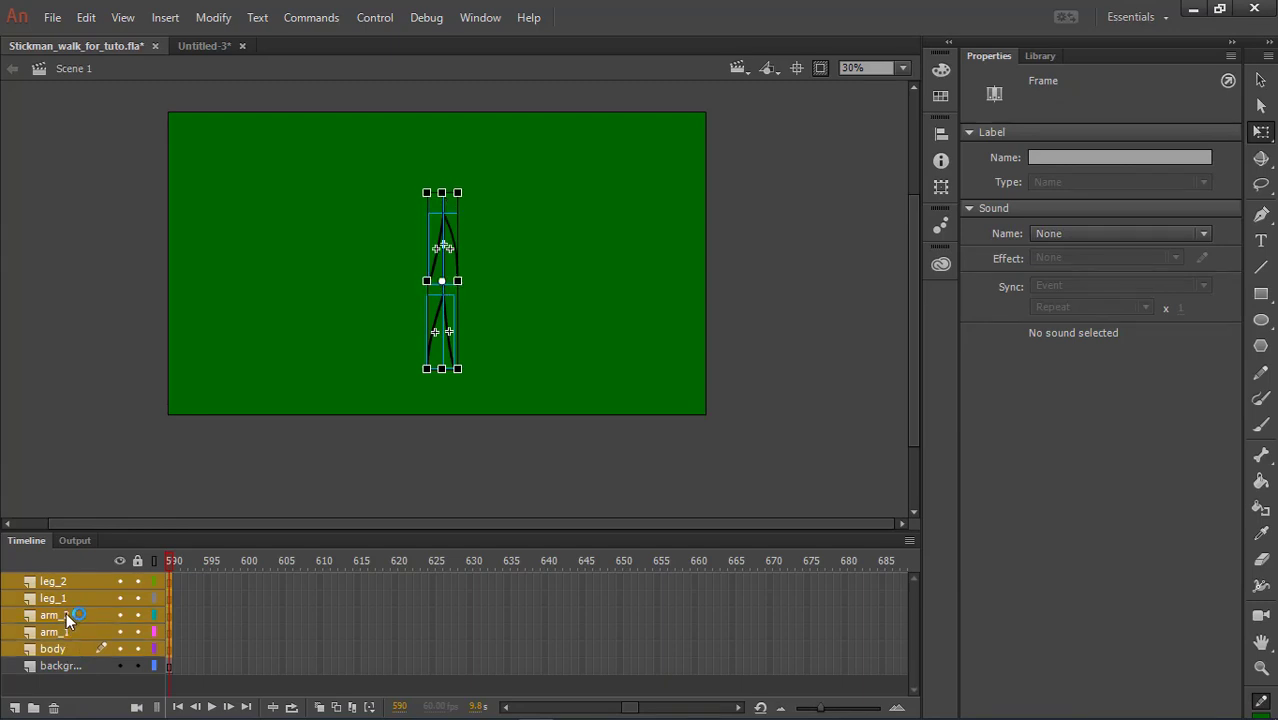
{"action": "right_click", "coordinate": [64, 606]}
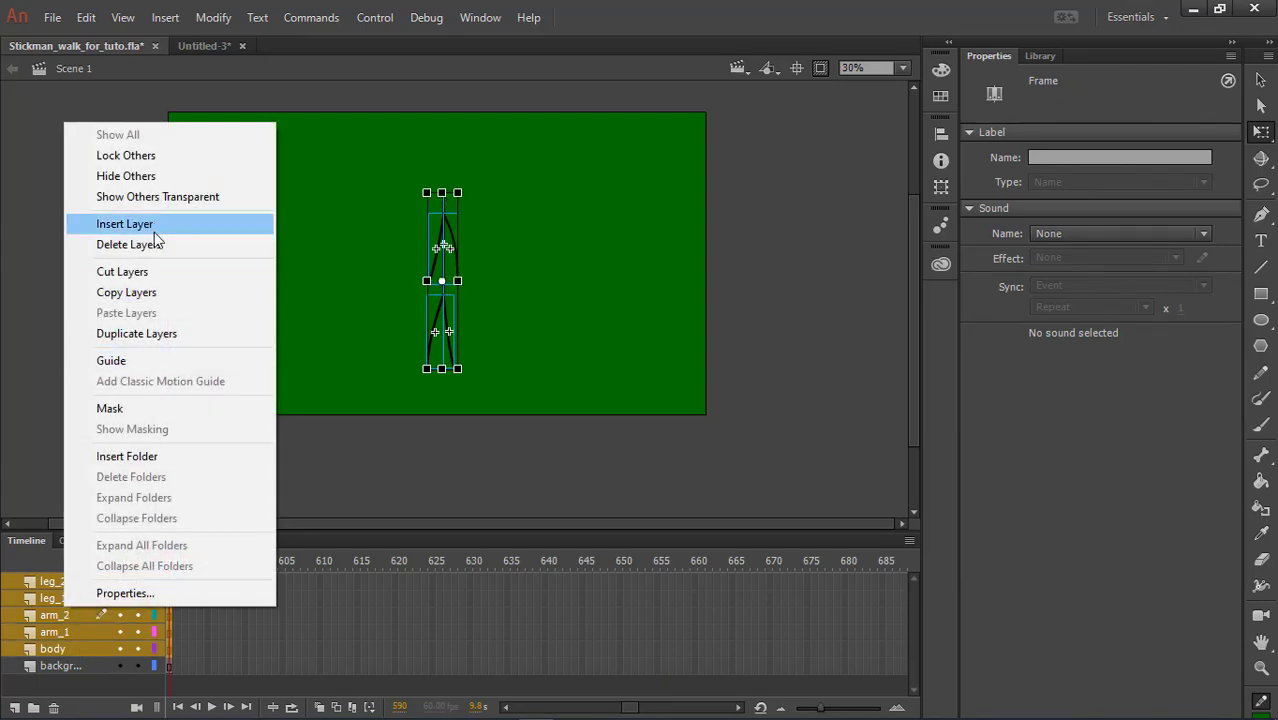
{"action": "left_click", "coordinate": [150, 293]}
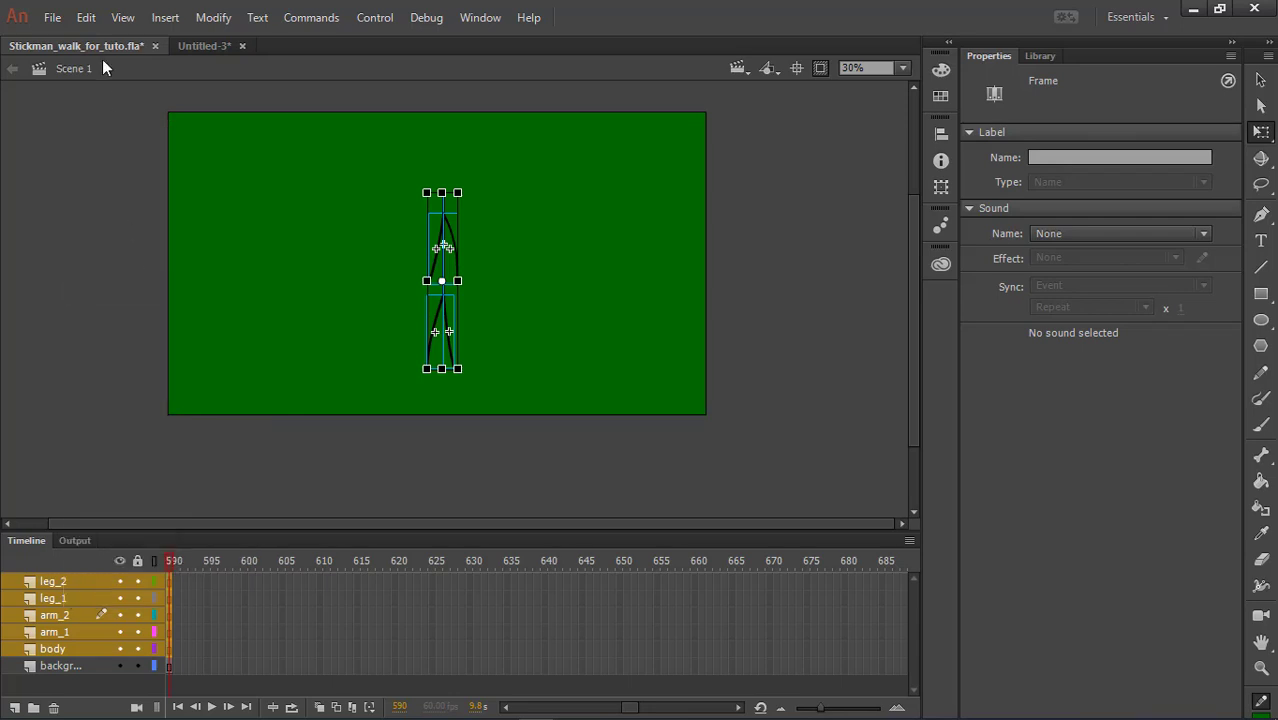
- Paste the copied layers above Layer 3 in Untitled-3 and move the figure near the stage's right edge, about X 1688, Y 437
{"action": "left_click", "coordinate": [189, 45]}
{"action": "right_click", "coordinate": [67, 578]}
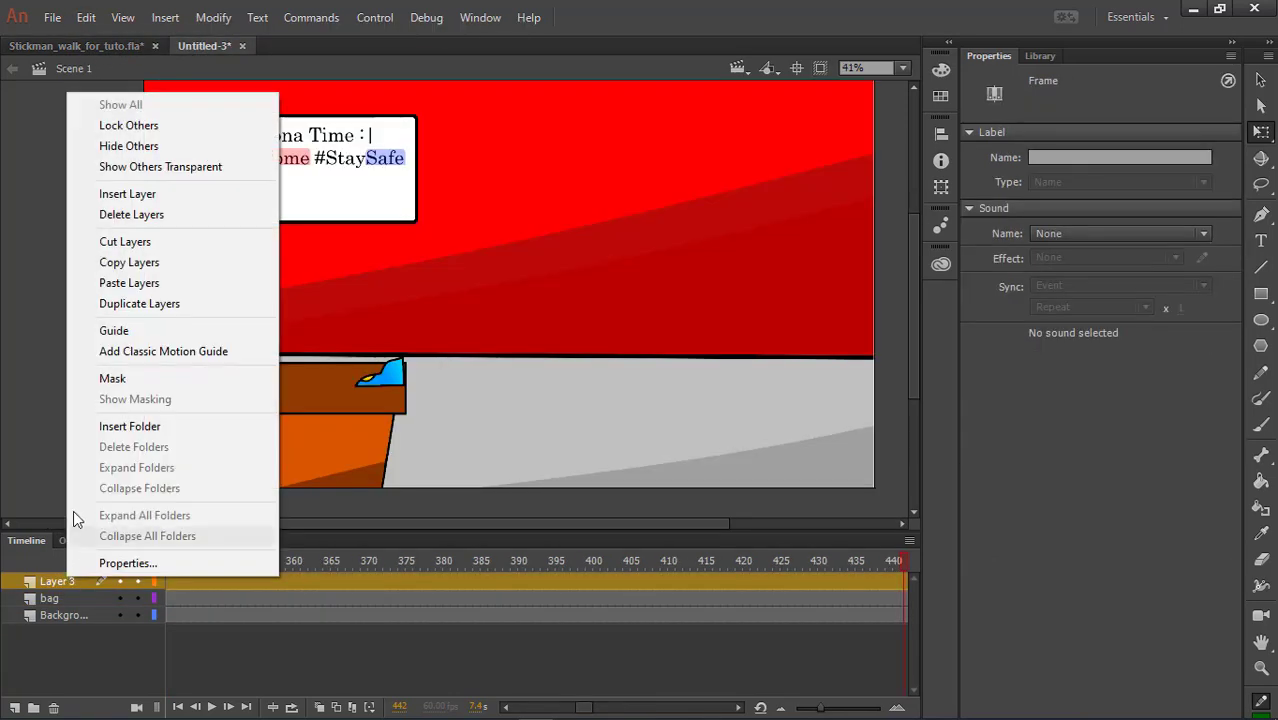
{"action": "left_click", "coordinate": [127, 284]}
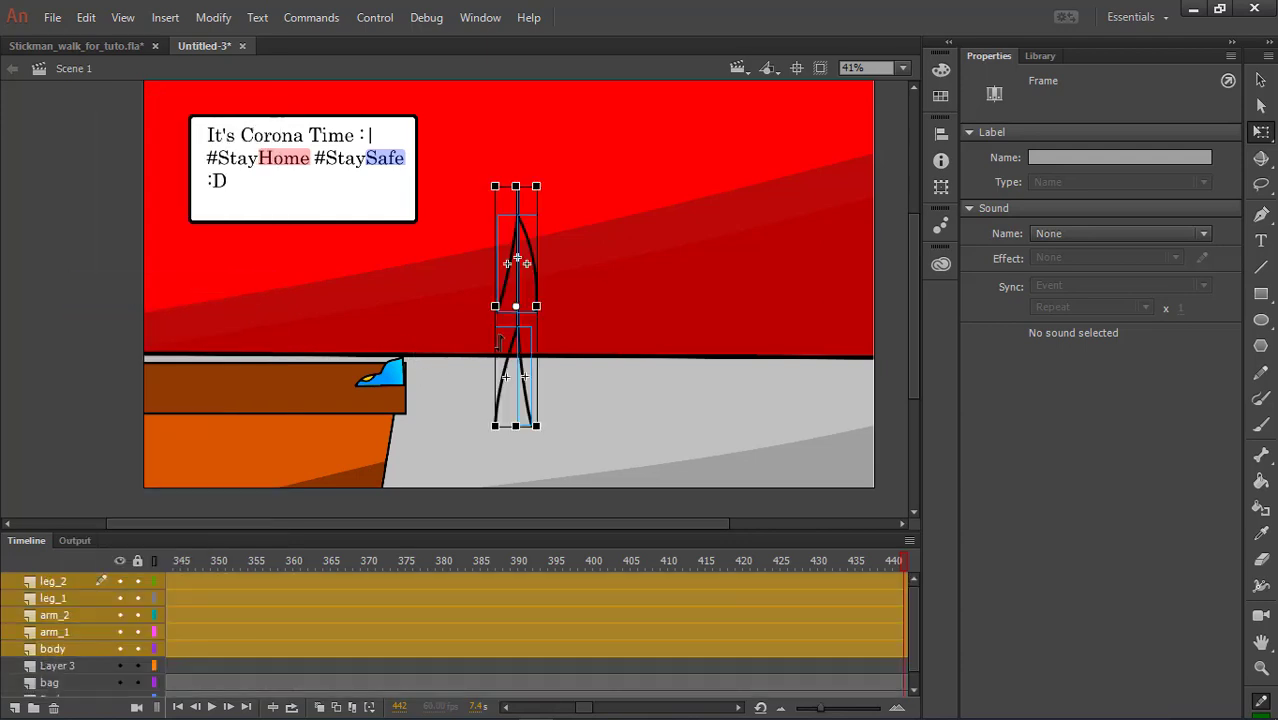
{"action": "left_click_drag", "start_coordinate": [533, 327], "coordinate": [819, 395]}
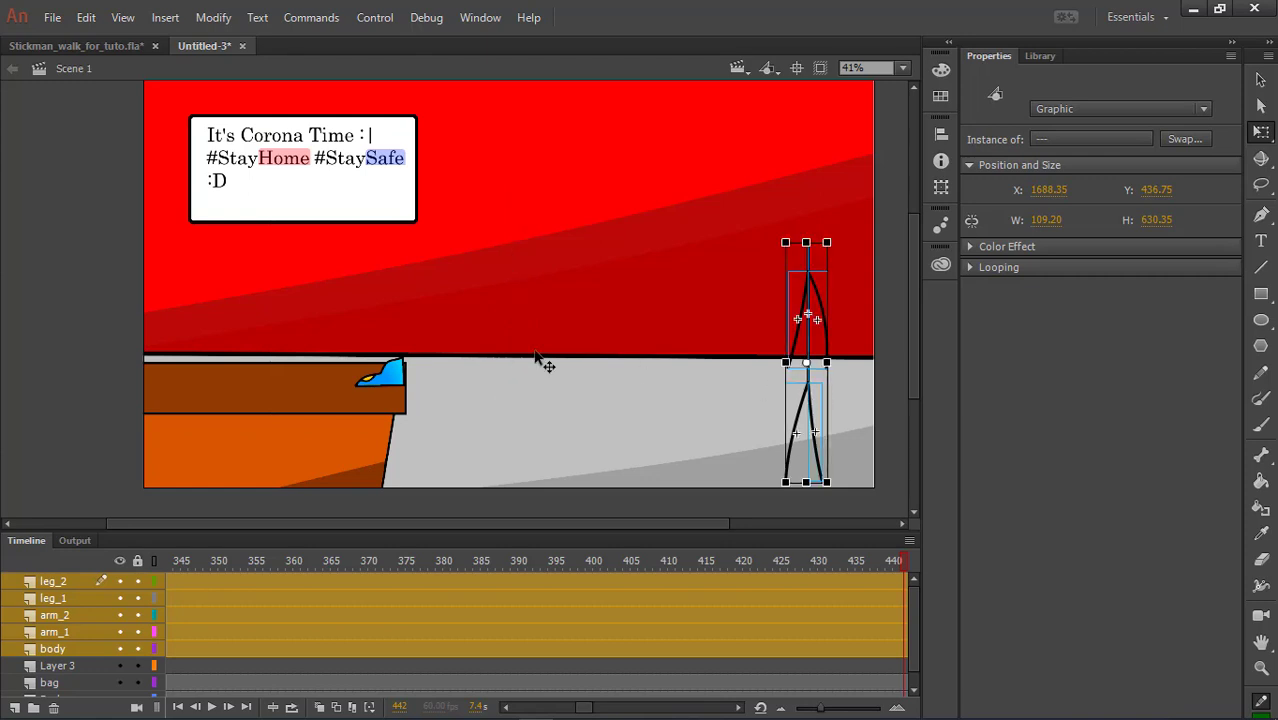
- Move Layer 3 above leg_2 as lallu_head and browse the Stickman Animtions folder for artwork to import
{"action": "left_click", "coordinate": [64, 414]}
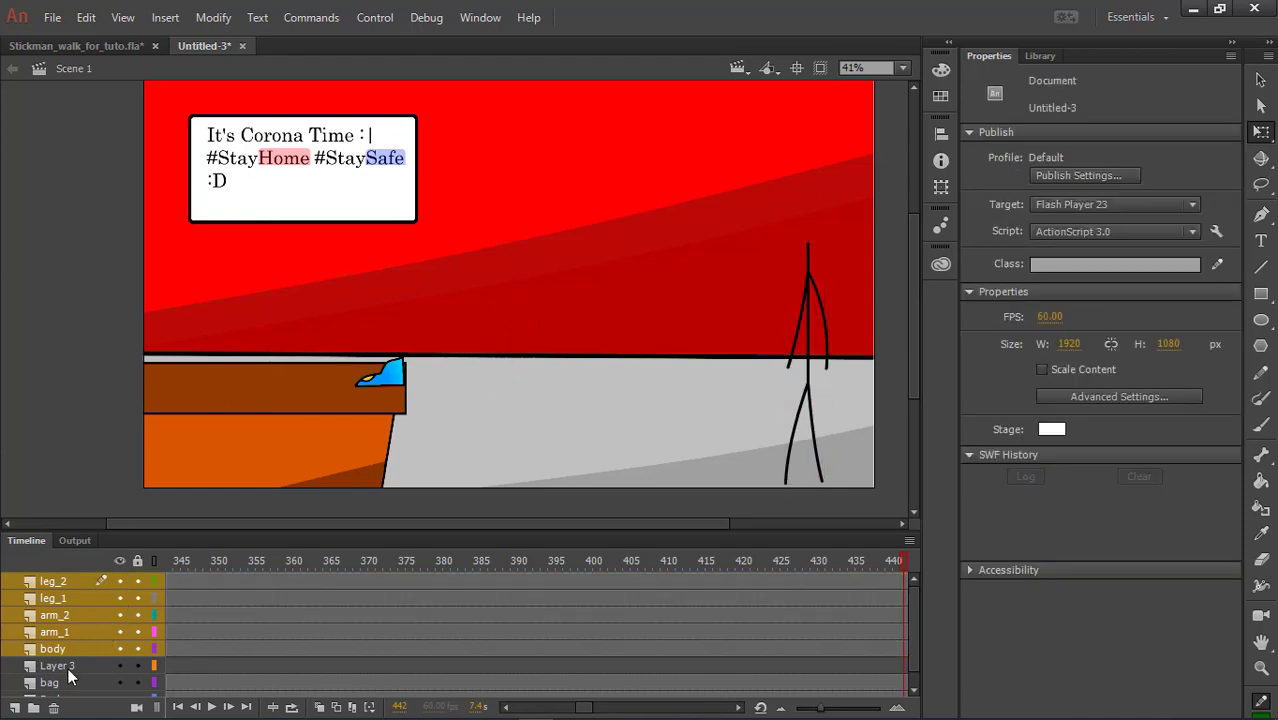
{"action": "left_click_drag", "start_coordinate": [62, 672], "coordinate": [70, 582]}
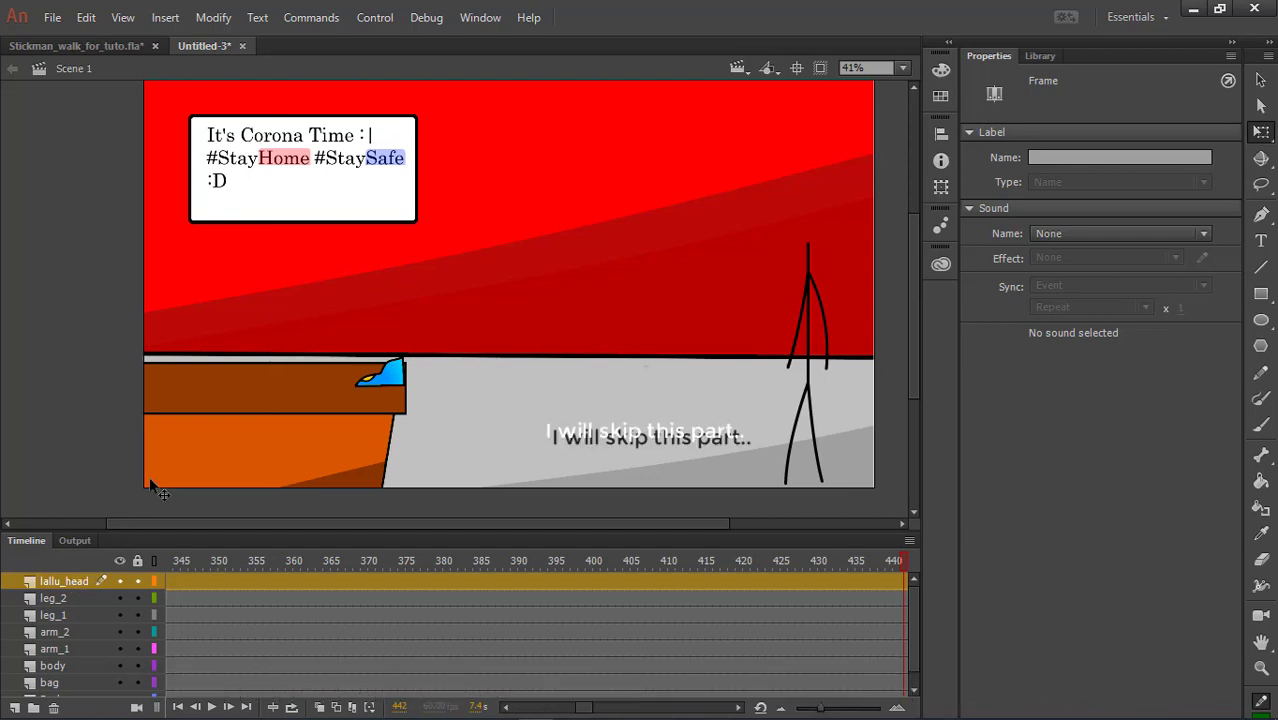
{"action": "key", "text": "ctrl+r"}
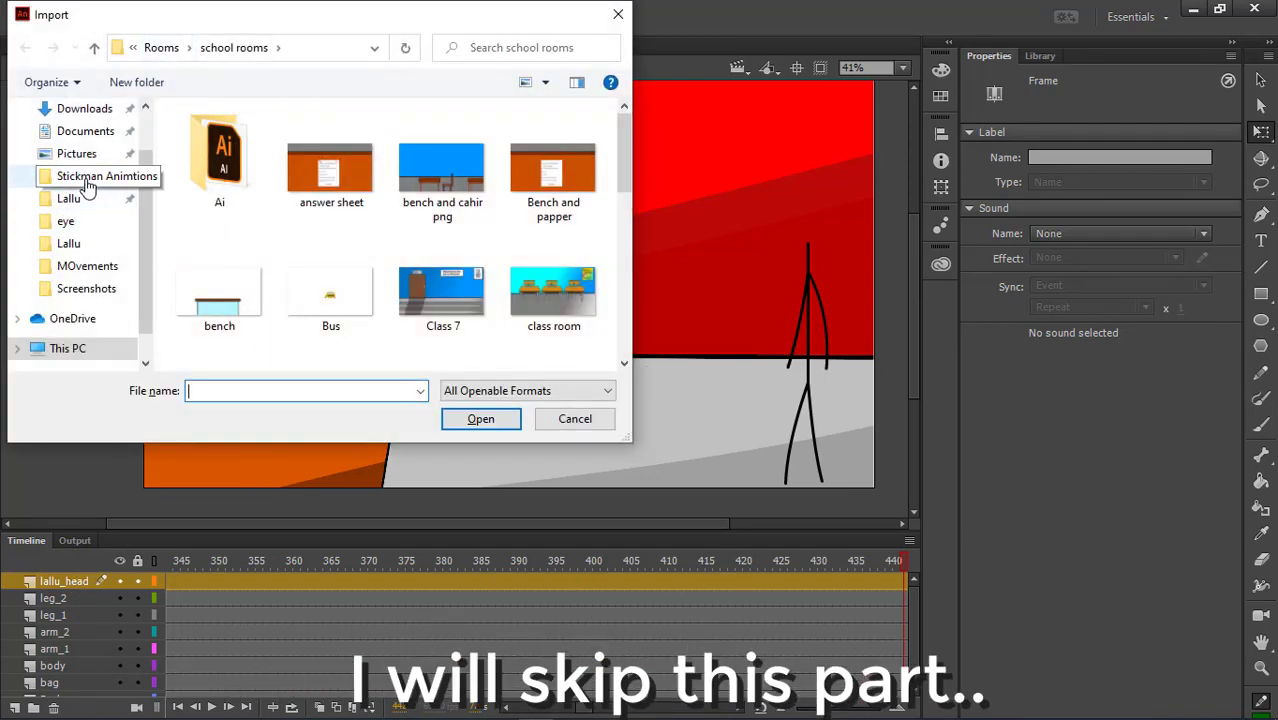
{"action": "left_click", "coordinate": [87, 185]}
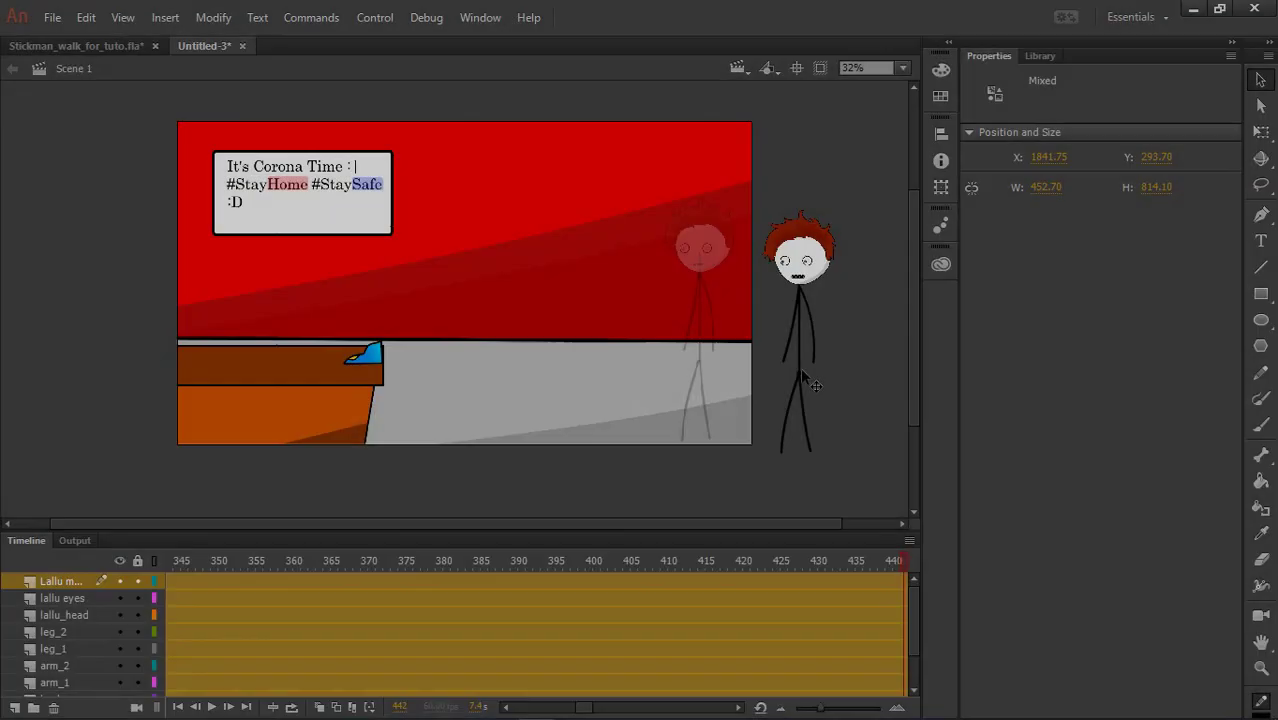
- Place the complete figure just outside the stage's right edge at X 1842, Y 266 and play the animation
{"action": "left_click", "coordinate": [800, 367]}
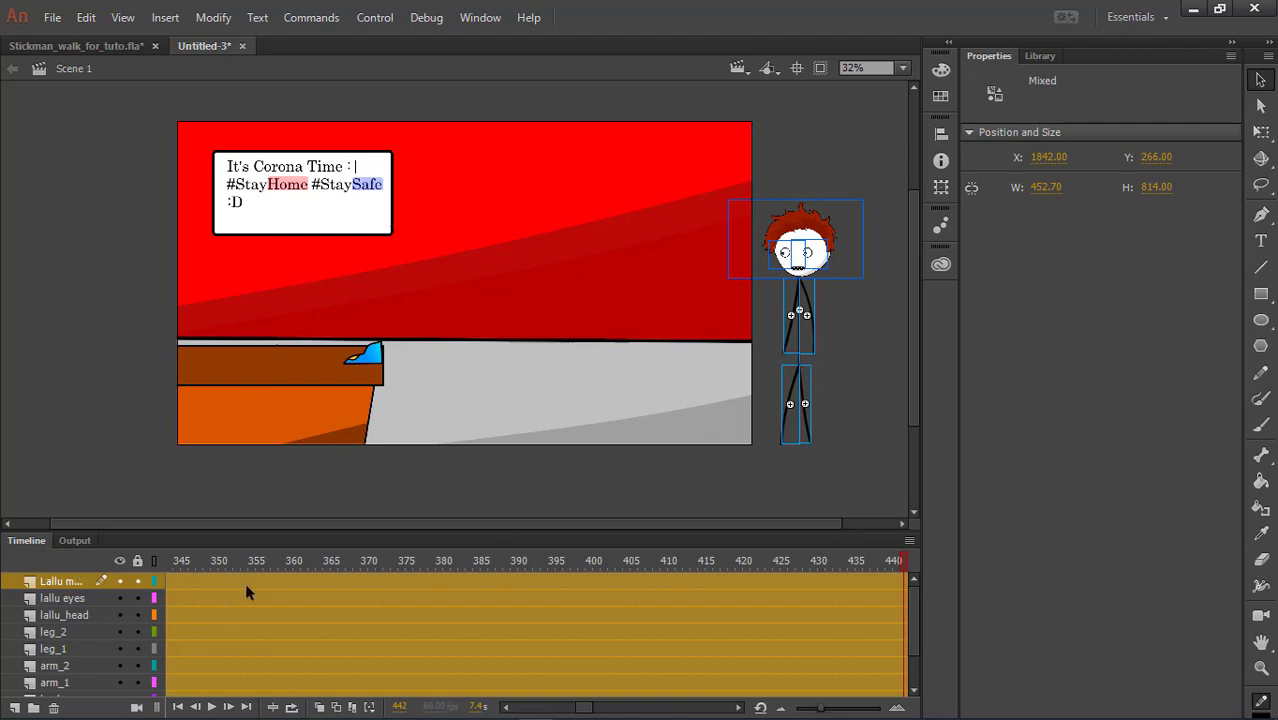
{"action": "left_click", "coordinate": [250, 580]}
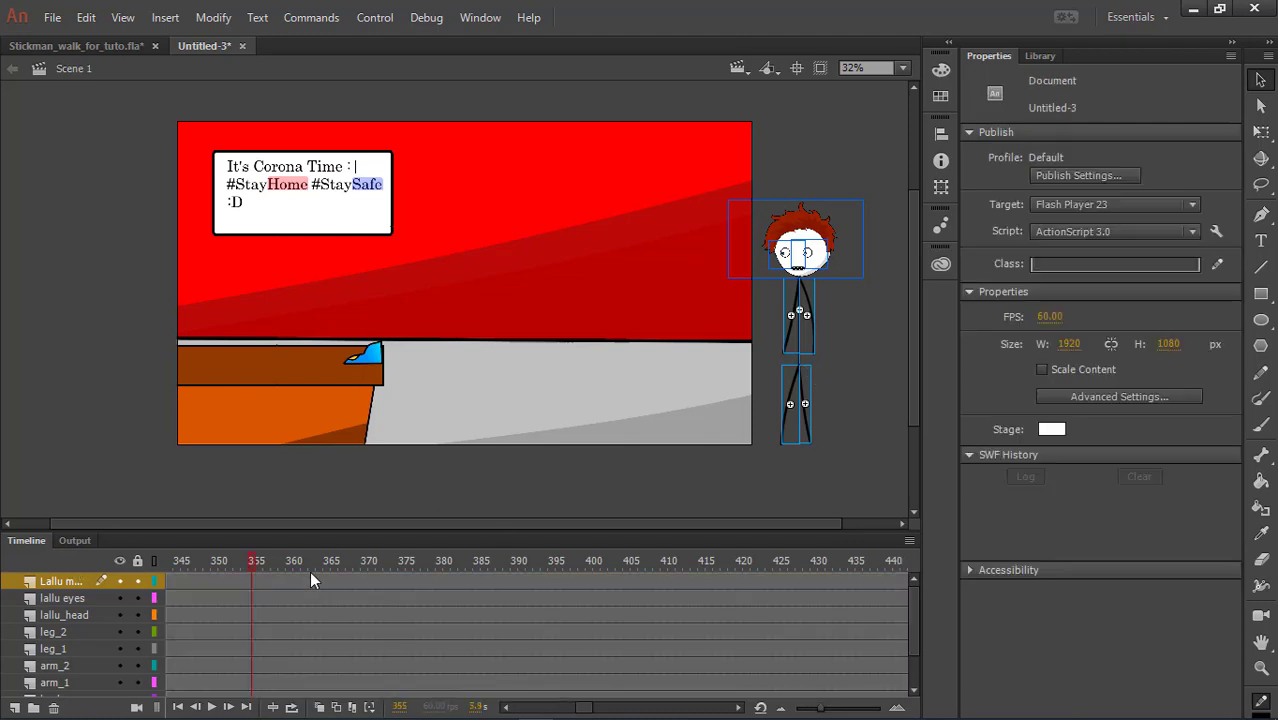
{"action": "key", "text": "Return"}
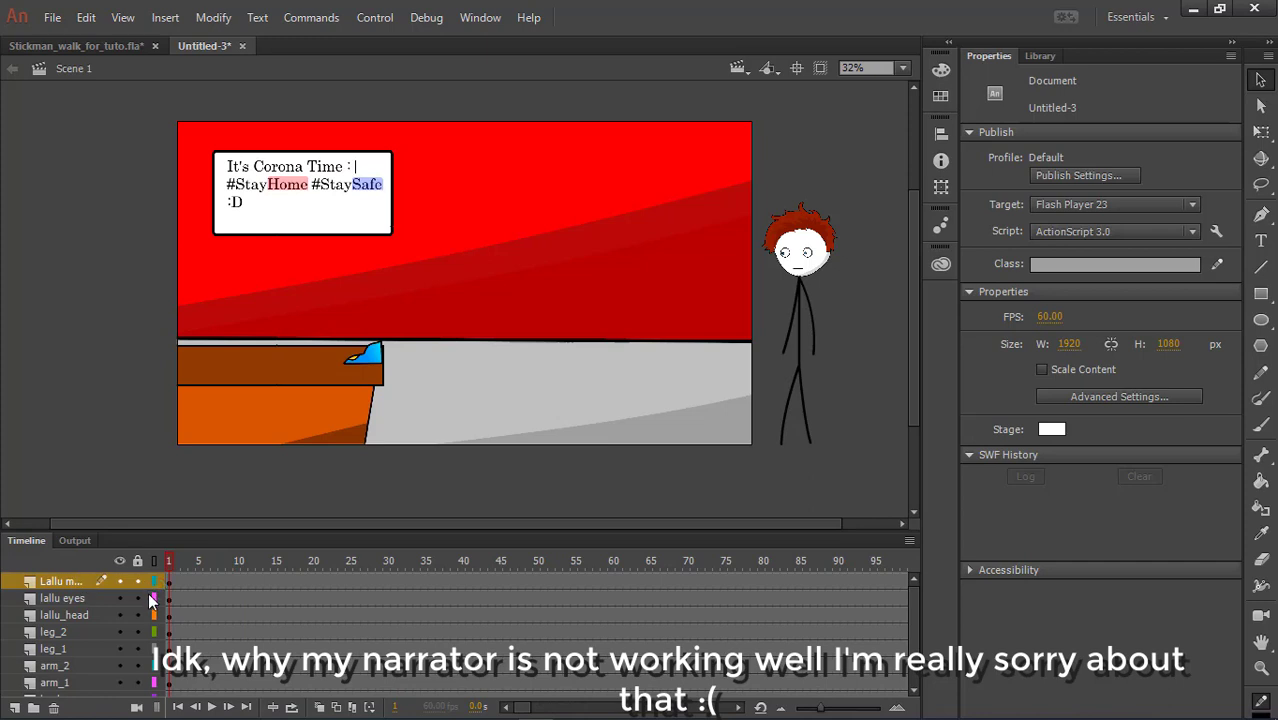
- Insert keyframes at frame 122 in all the character layers, from the mouth layer down to body
{"action": "left_click_drag", "start_coordinate": [183, 564], "coordinate": [903, 606]}
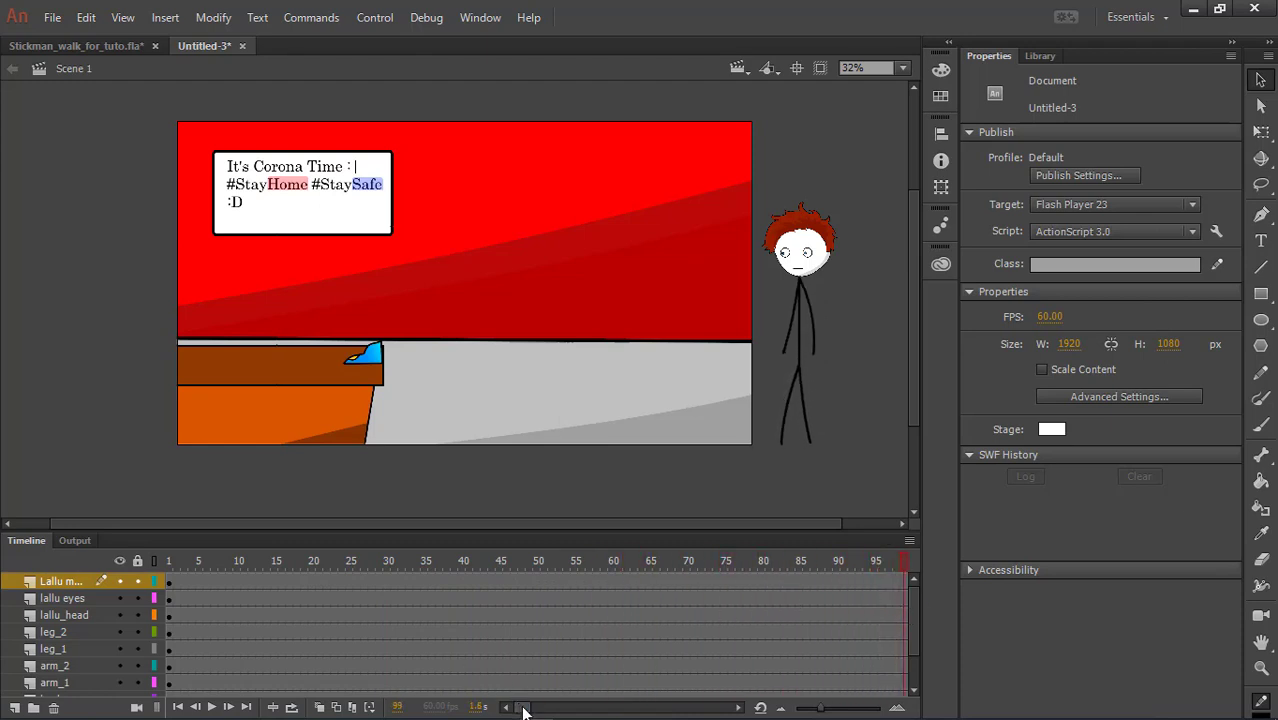
{"action": "left_click_drag", "start_coordinate": [517, 707], "coordinate": [533, 707]}
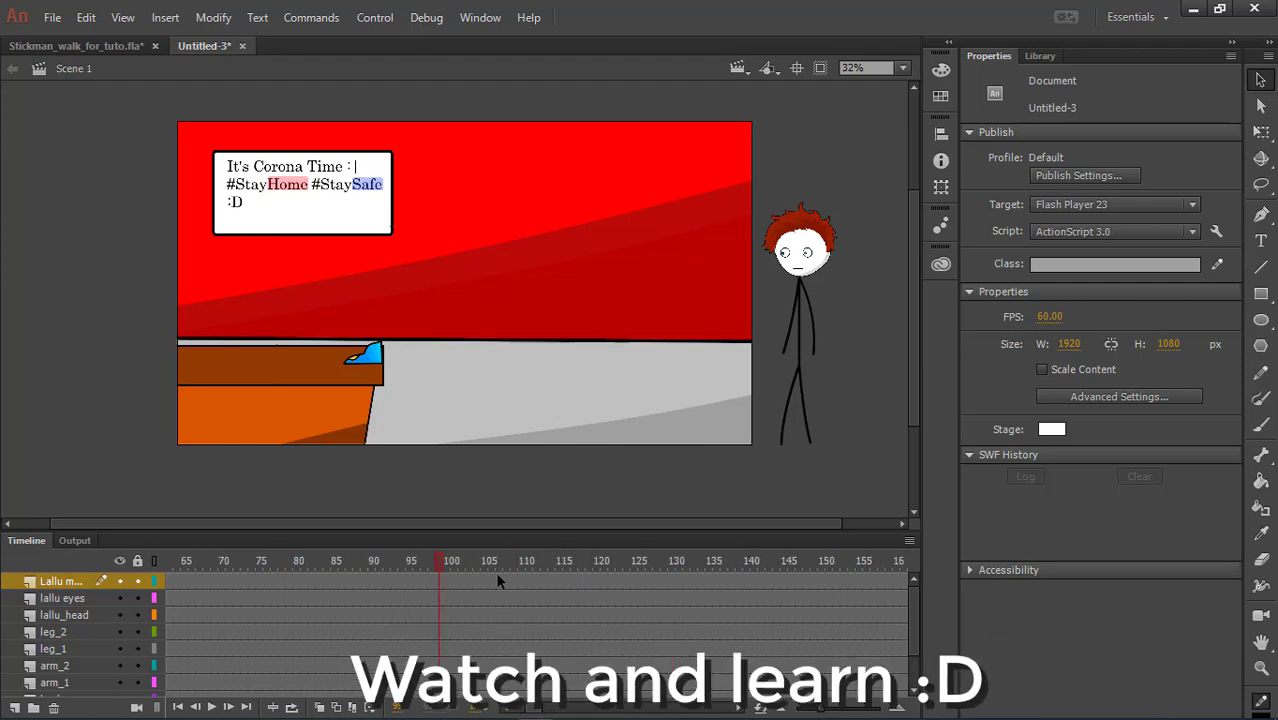
{"action": "left_click_drag", "start_coordinate": [498, 580], "coordinate": [615, 591]}
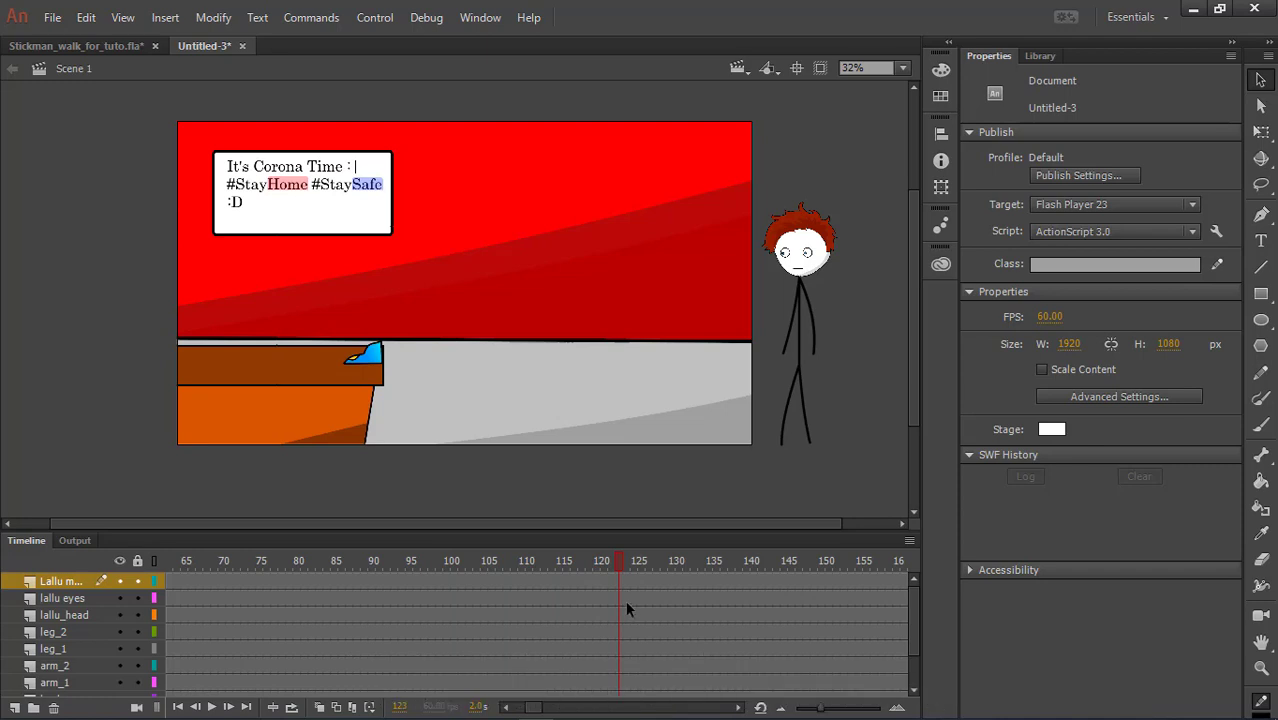
{"action": "left_click", "coordinate": [612, 561]}
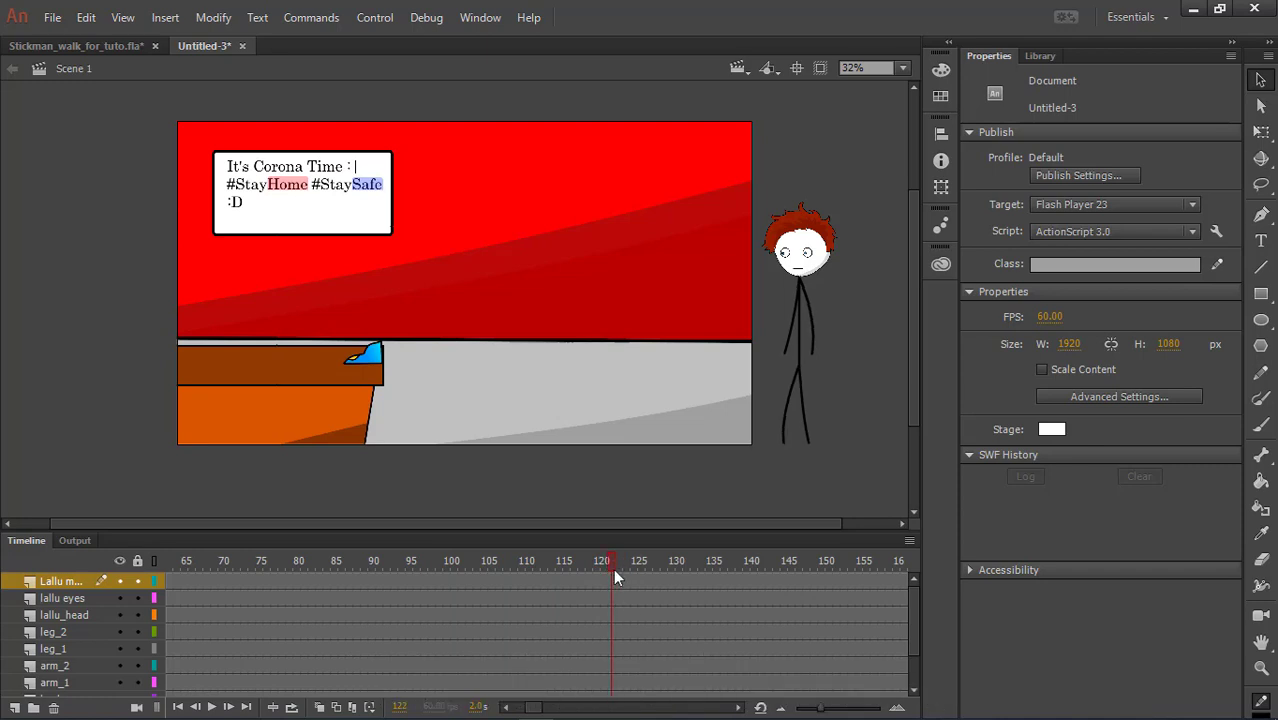
{"action": "left_click_drag", "start_coordinate": [612, 581], "coordinate": [612, 660]}
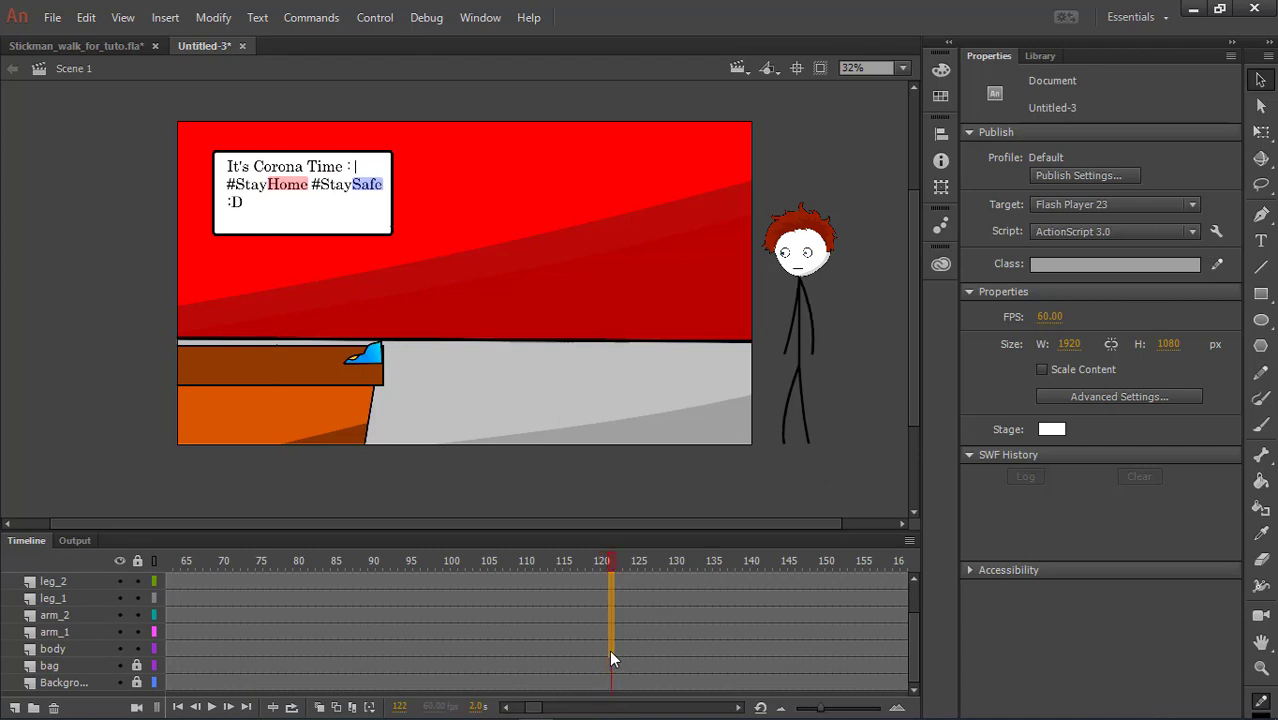
{"action": "left_click_drag", "start_coordinate": [612, 658], "coordinate": [612, 658]}
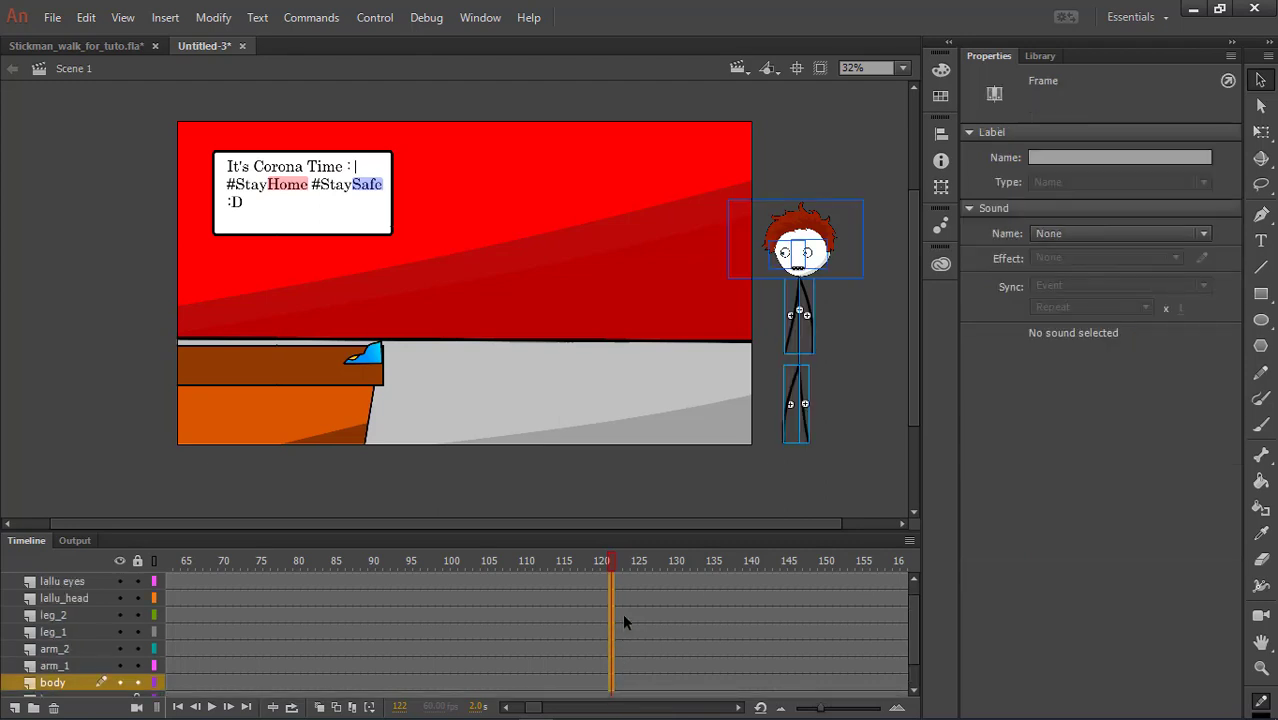
{"action": "scroll", "coordinate": [622, 613], "scroll_direction": "down", "scroll_amount": 1}
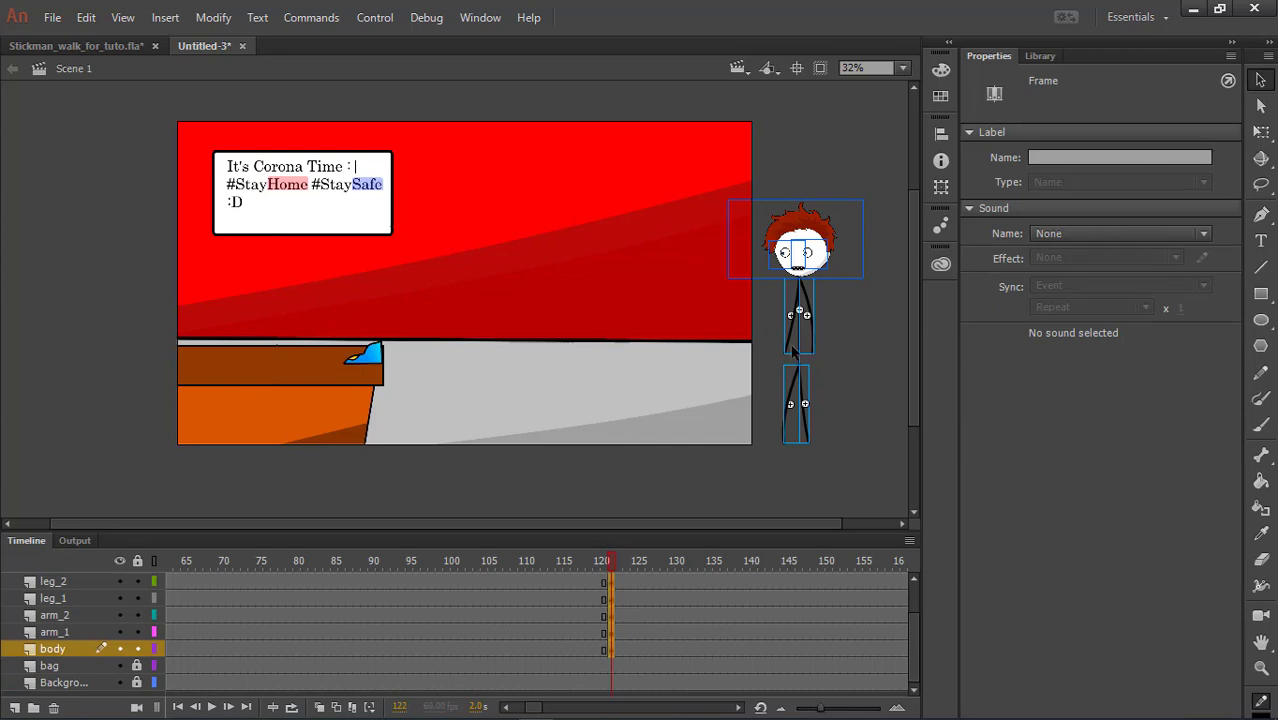
- Move the whole figure at frame 122 across the stage to beside the bench, at X 534, Y 269
{"action": "left_click_drag", "start_coordinate": [793, 350], "coordinate": [447, 371]}
{"action": "left_click_drag", "start_coordinate": [426, 368], "coordinate": [419, 368]}
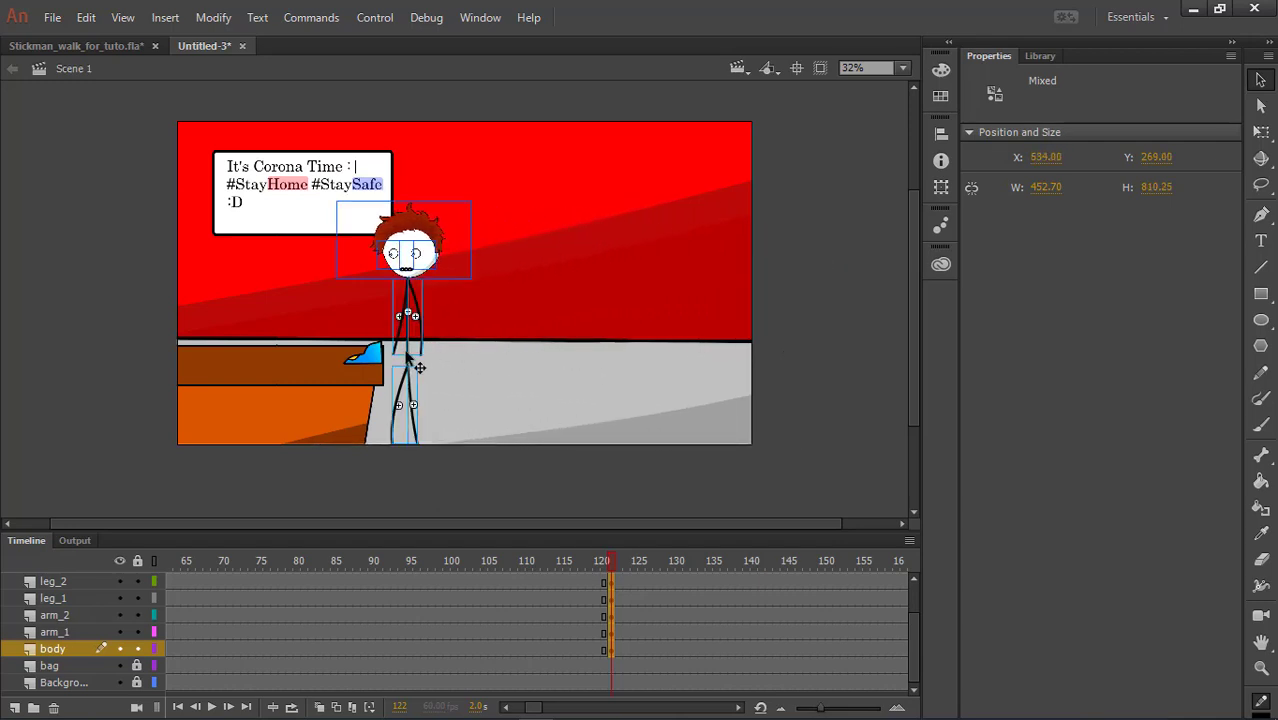
{"action": "left_click", "coordinate": [614, 566]}
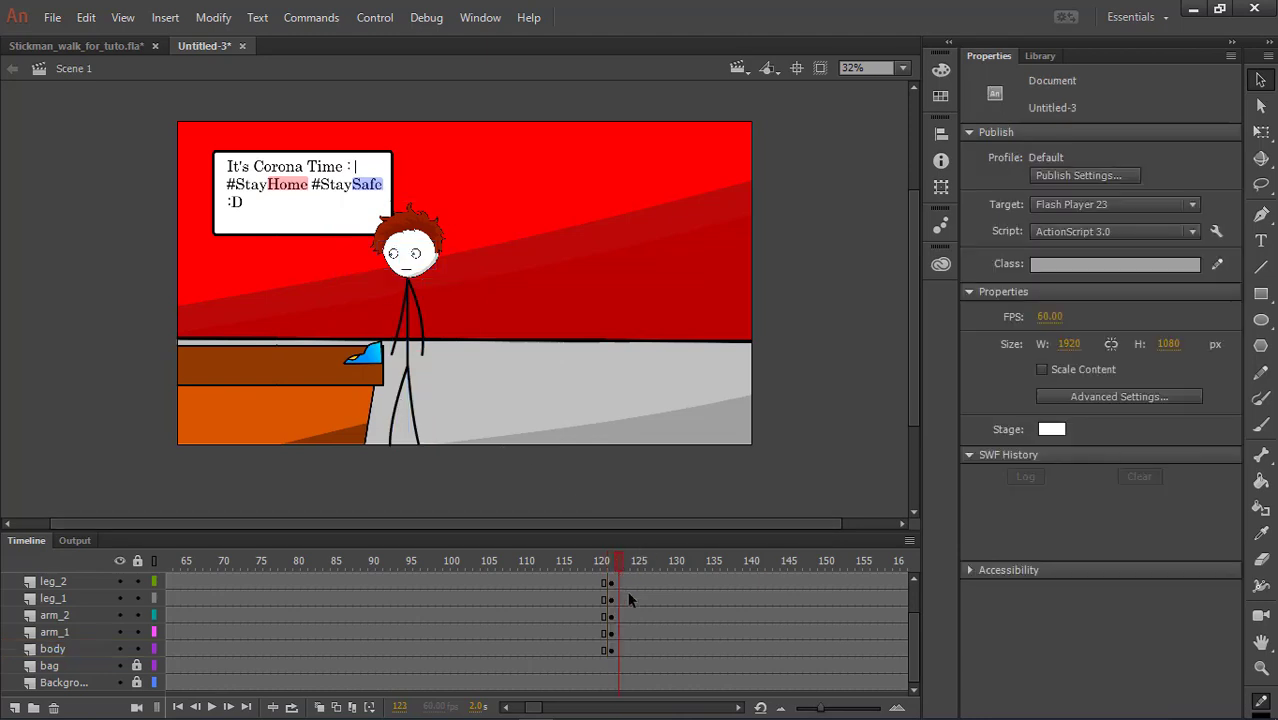
- Create a classic tween on all the character layers before the frame 122 keyframes and play back the walk
{"action": "scroll", "coordinate": [630, 617], "scroll_direction": "up", "scroll_amount": 1}
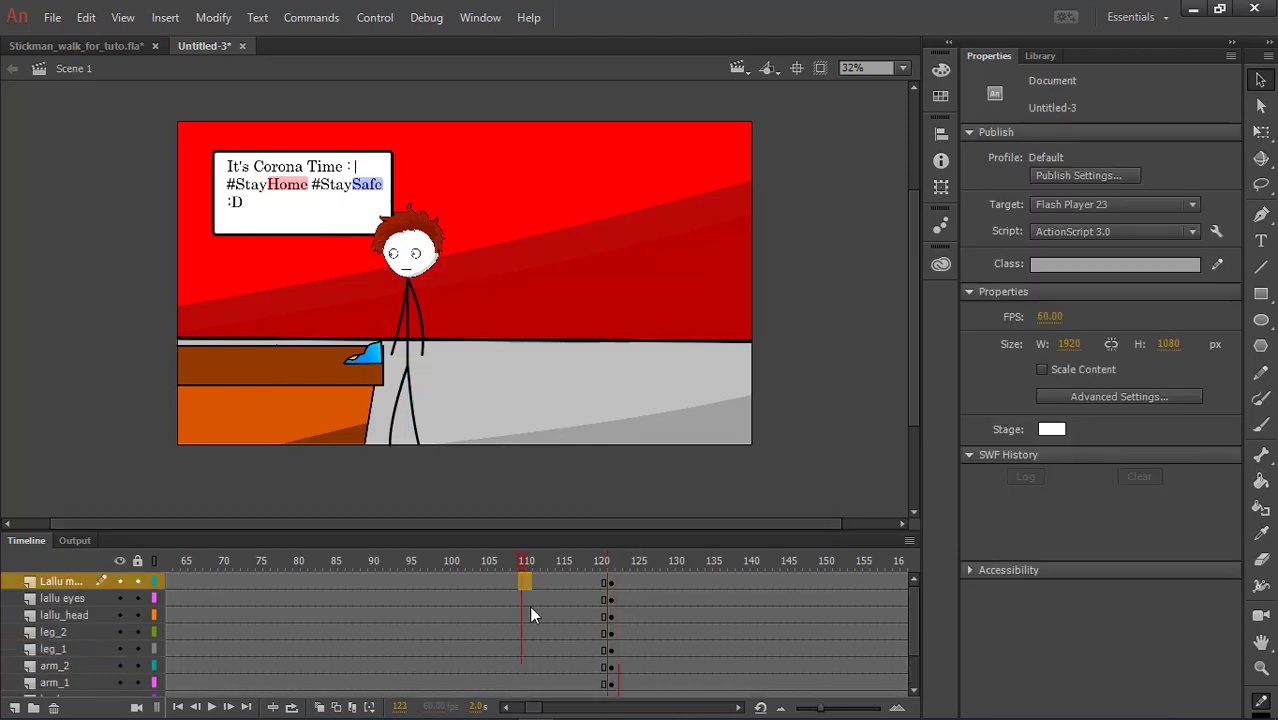
{"action": "left_click_drag", "start_coordinate": [530, 607], "coordinate": [517, 651]}
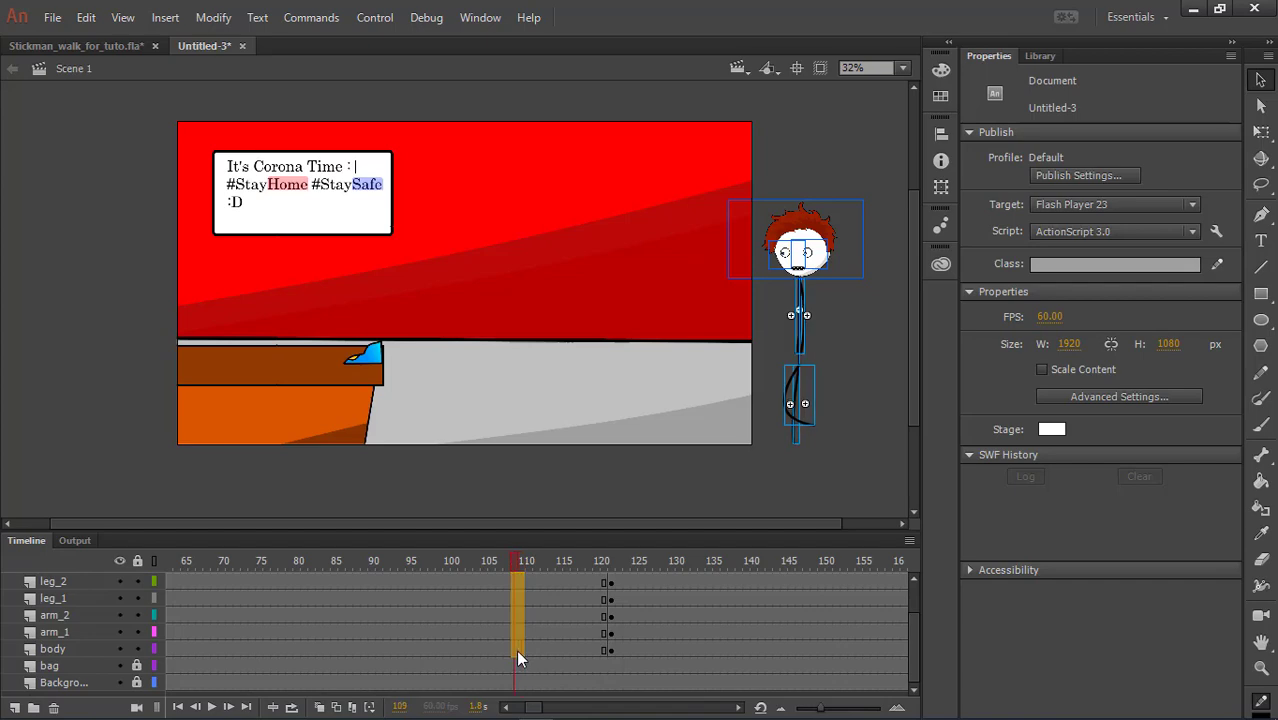
{"action": "left_click", "coordinate": [521, 652]}
{"action": "right_click", "coordinate": [521, 652]}
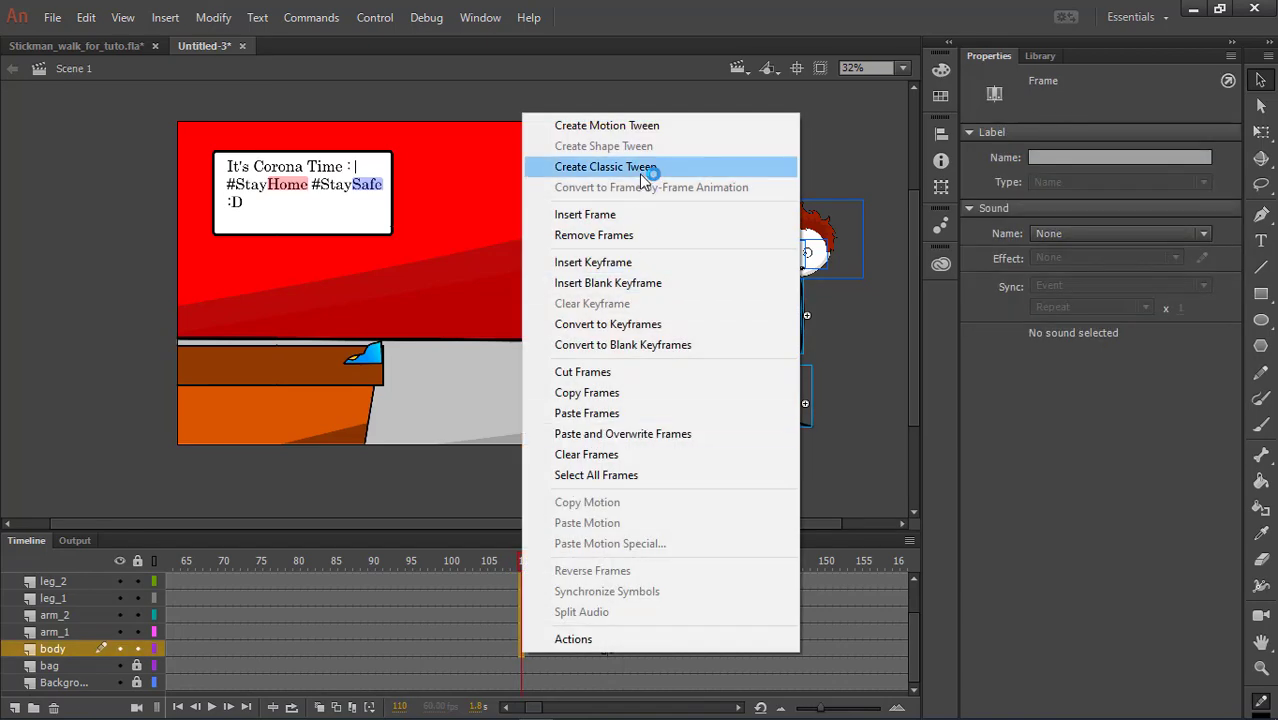
{"action": "left_click", "coordinate": [645, 176]}
{"action": "left_click_drag", "start_coordinate": [401, 565], "coordinate": [64, 613]}
{"action": "left_click", "coordinate": [211, 707]}
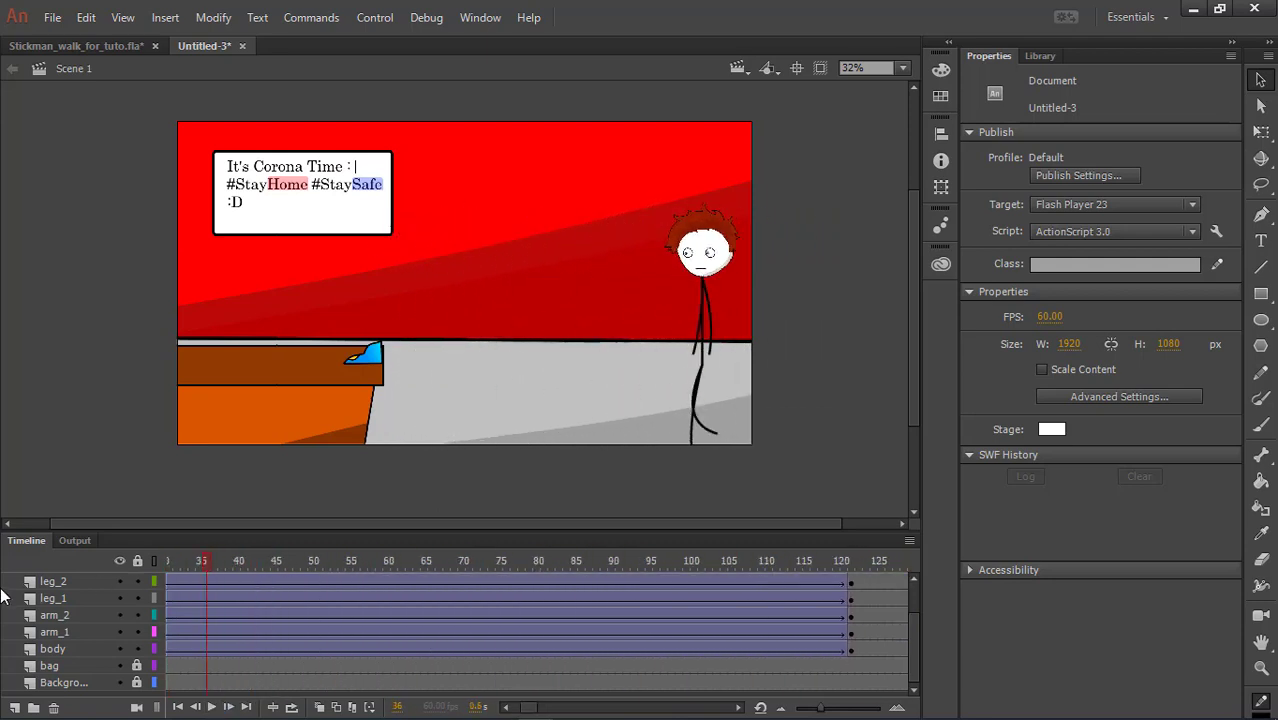
{"action": "left_click_drag", "start_coordinate": [0, 589], "coordinate": [2, 589]}
{"action": "left_click", "coordinate": [213, 707]}
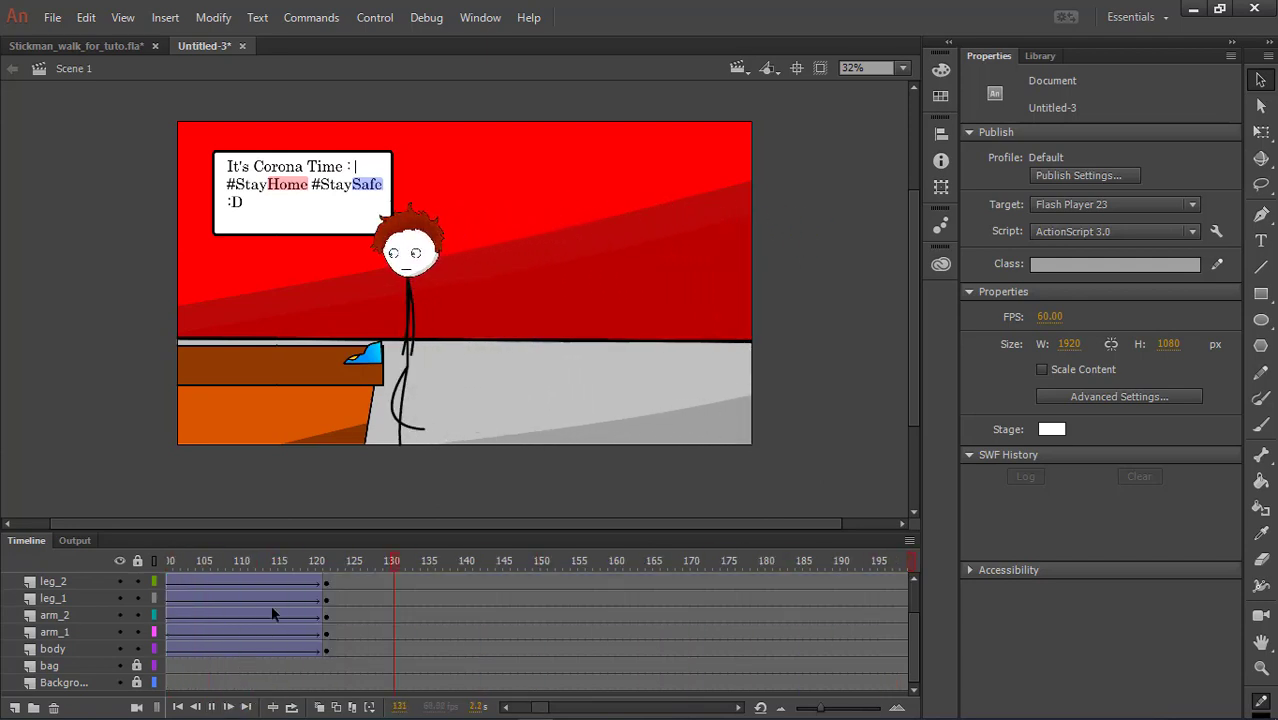
- Insert keyframes at frame 123 in all the character layers
{"action": "left_click_drag", "start_coordinate": [349, 566], "coordinate": [331, 588]}
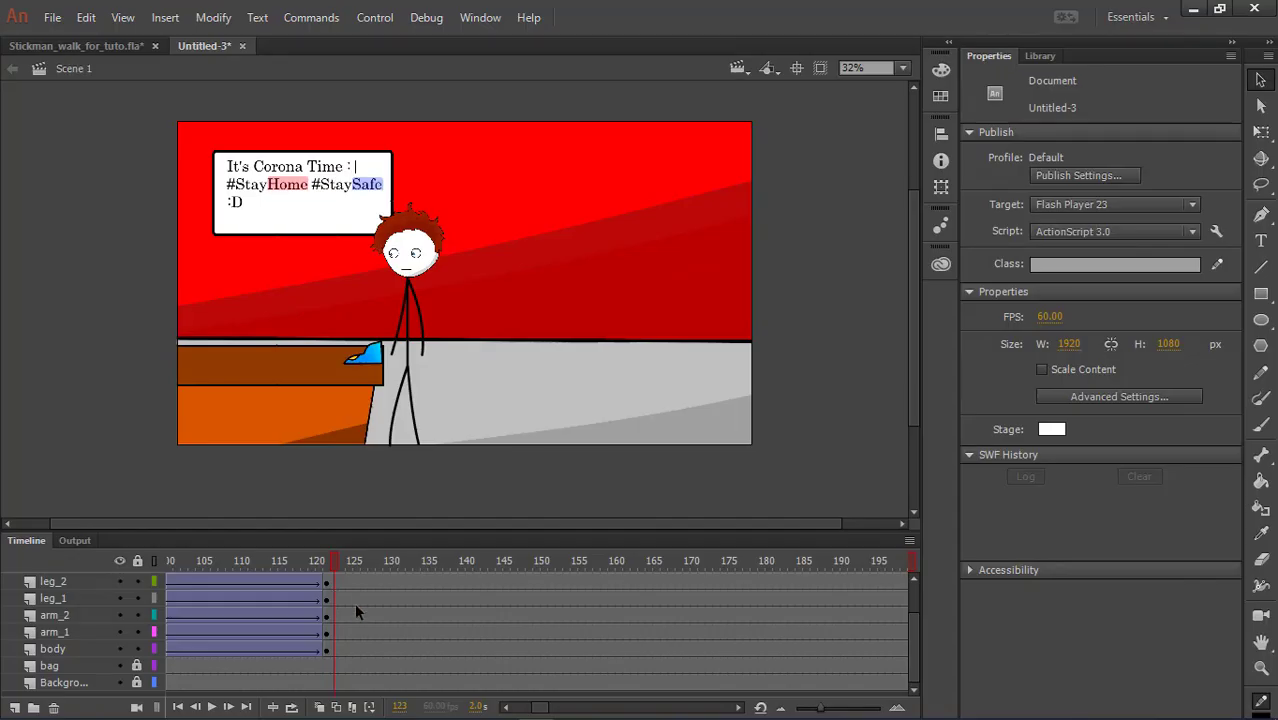
{"action": "scroll", "coordinate": [354, 602], "scroll_direction": "up", "scroll_amount": 1}
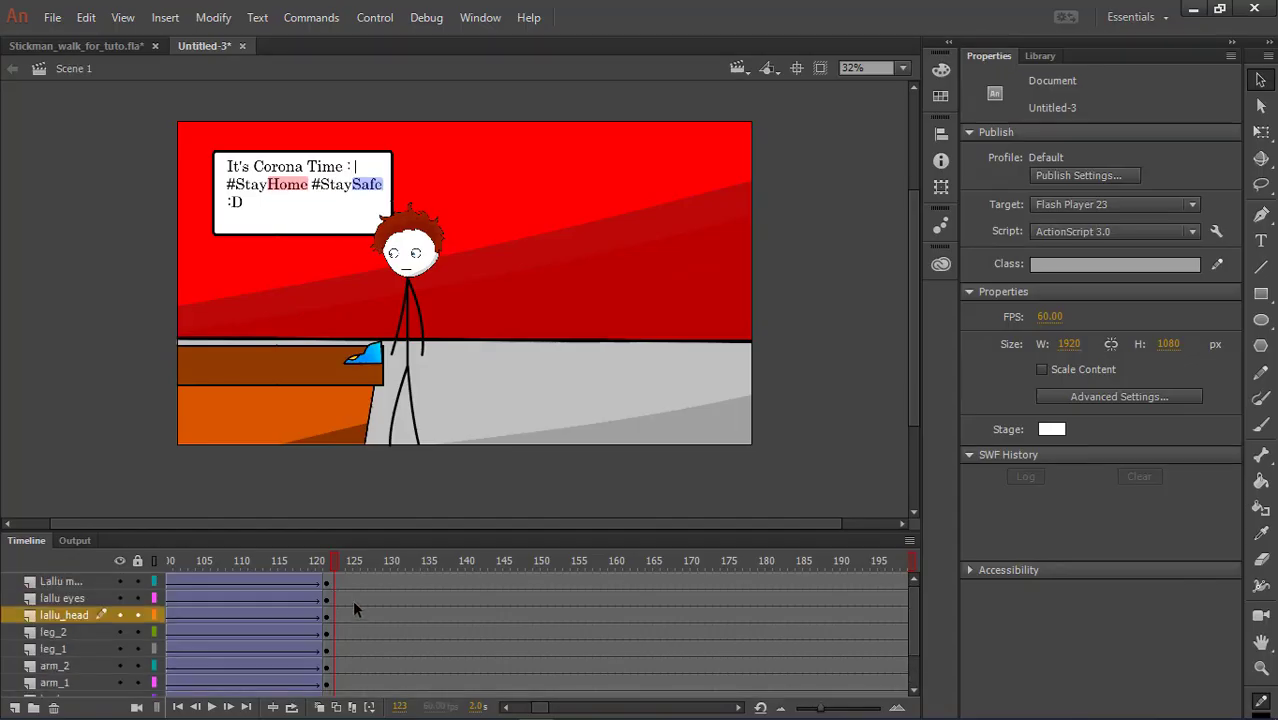
{"action": "scroll", "coordinate": [335, 640], "scroll_direction": "down", "scroll_amount": 2}
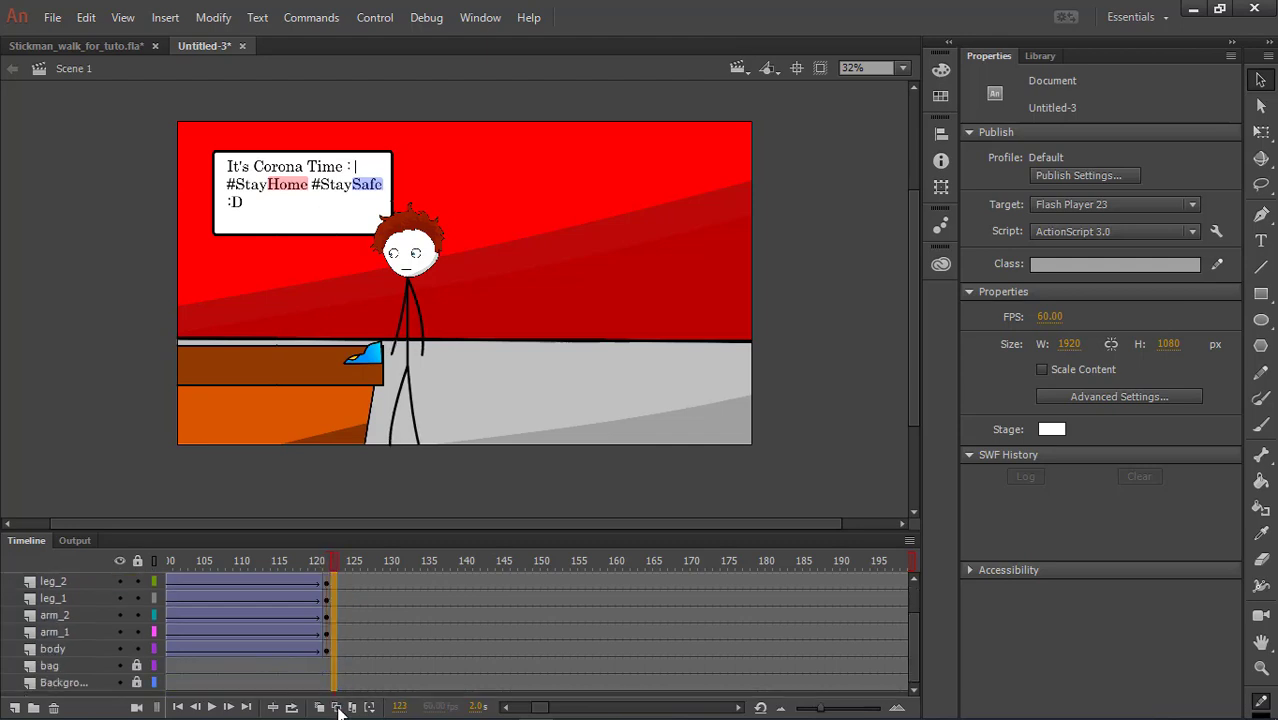
{"action": "left_click", "coordinate": [332, 651]}
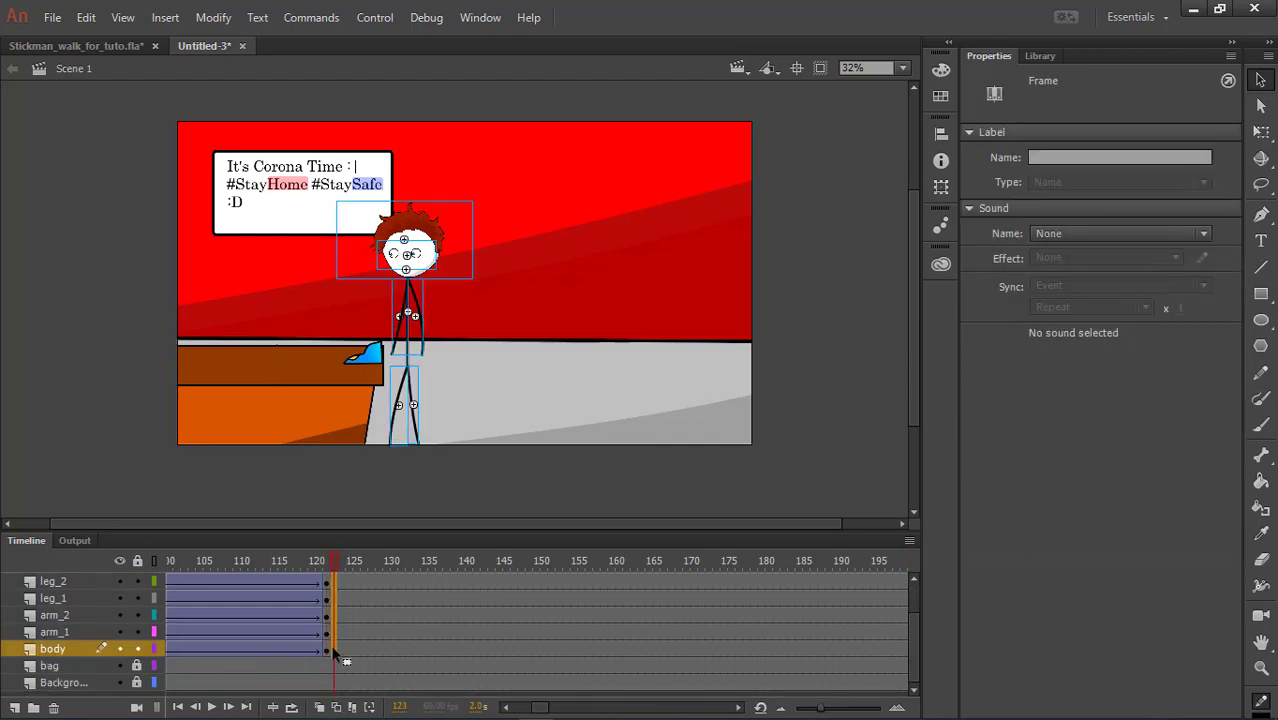
{"action": "right_click", "coordinate": [332, 651]}
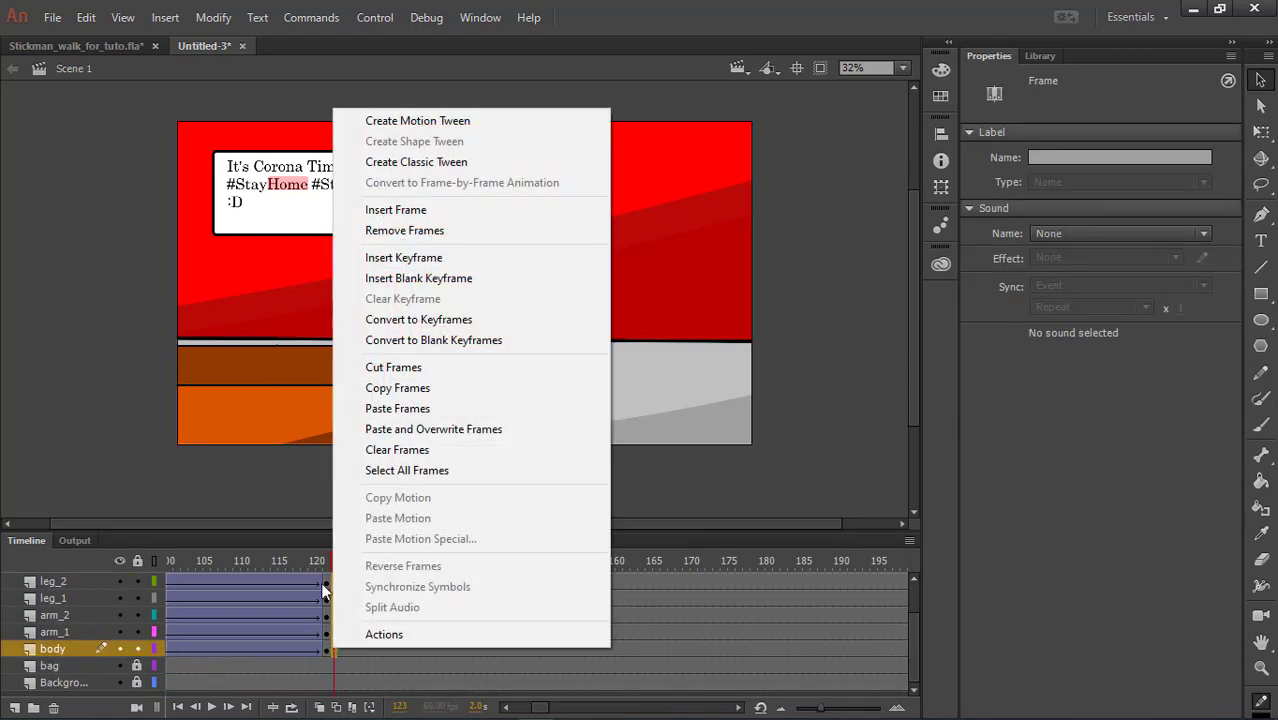
{"action": "left_click", "coordinate": [451, 257]}
- Break apart the character's symbols at frame 123 and play back the animation from frame 1
{"action": "right_click", "coordinate": [408, 352]}
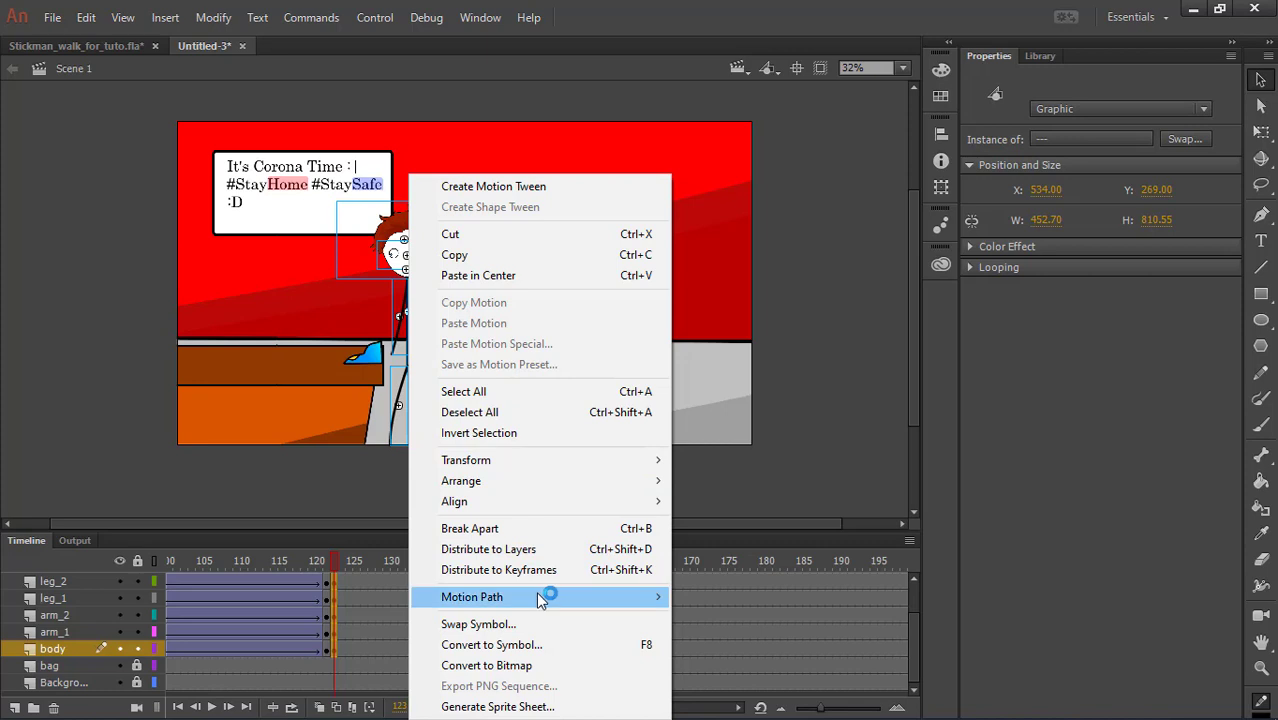
{"action": "mouse_move", "coordinate": [541, 597]}
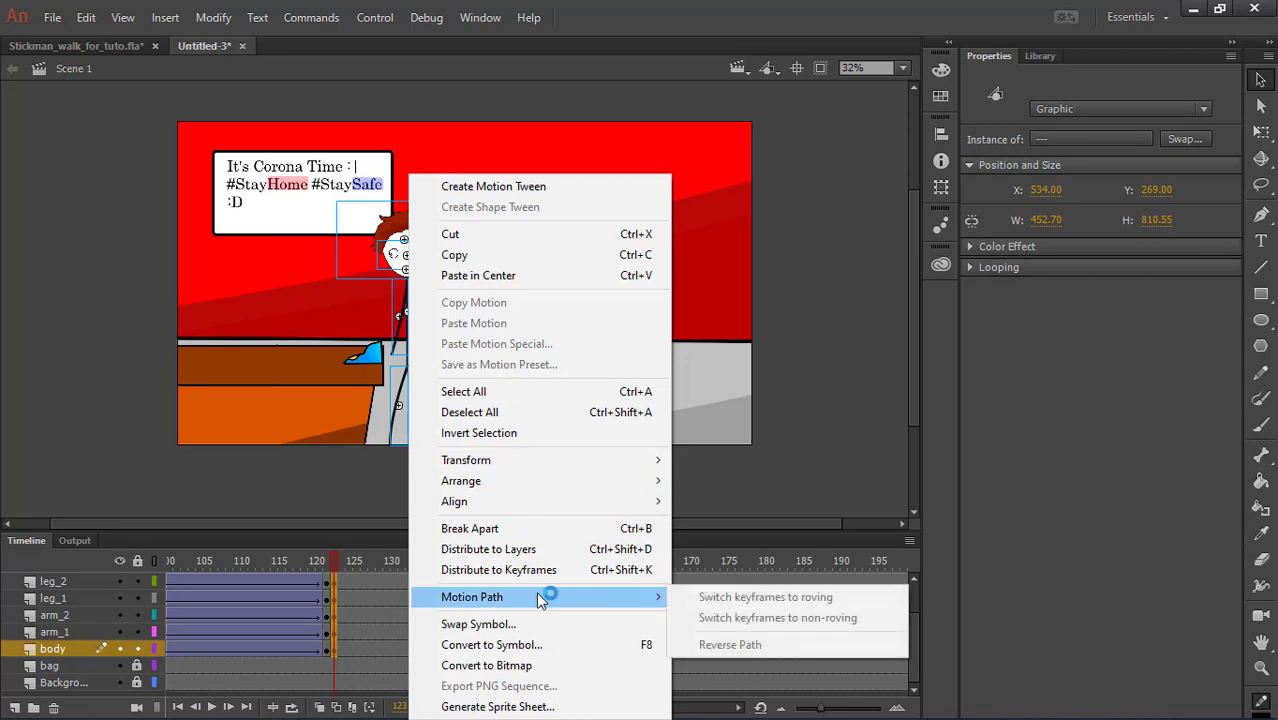
{"action": "left_click", "coordinate": [533, 528]}
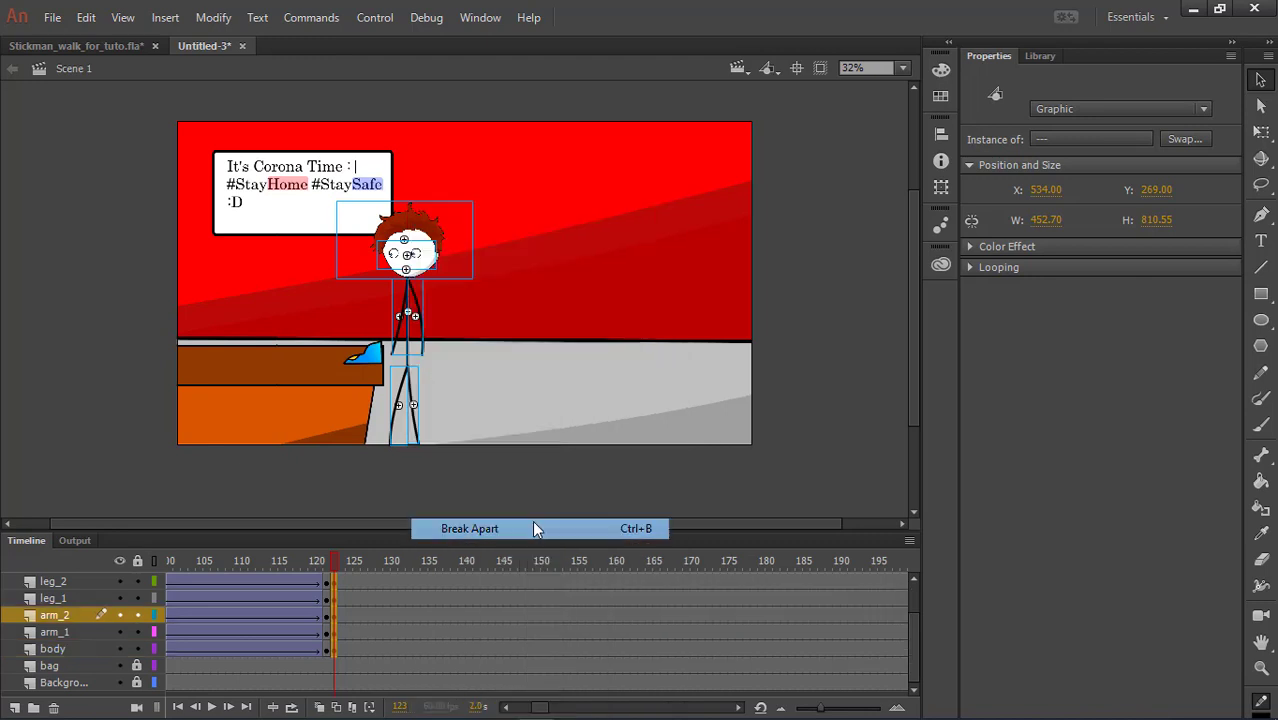
{"action": "key", "text": "Return"}
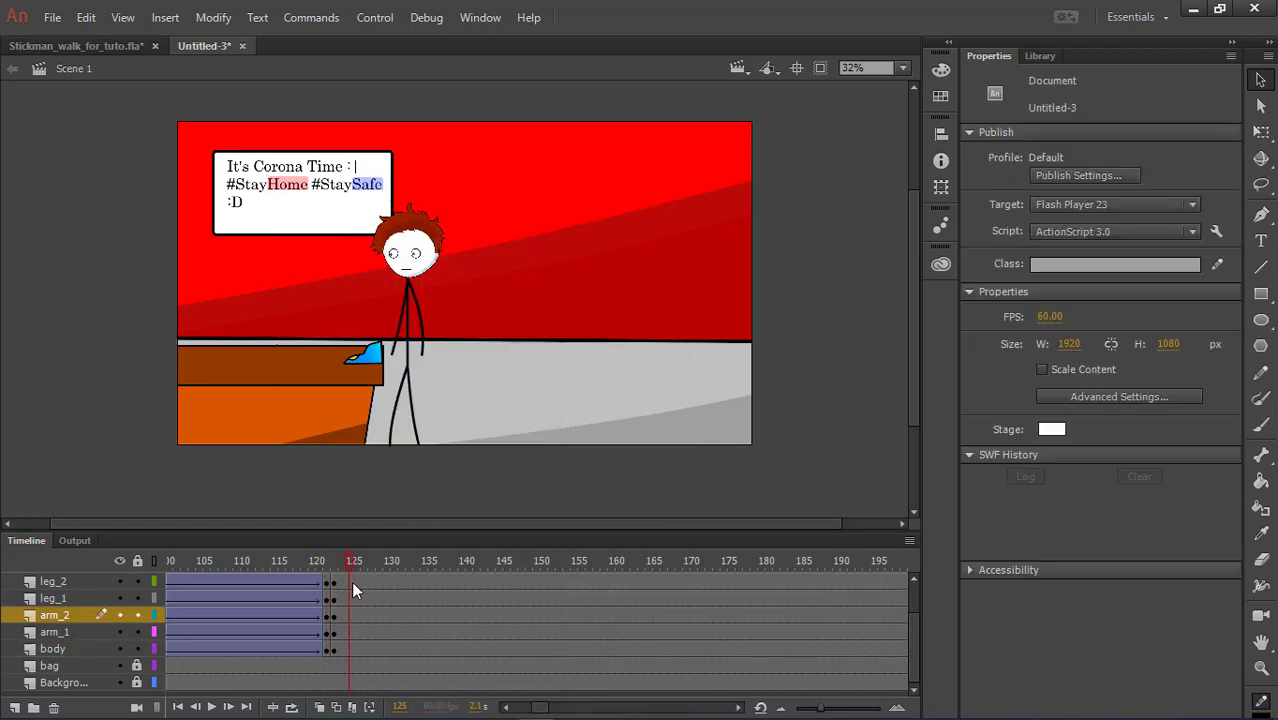
{"action": "key", "text": "Return"}
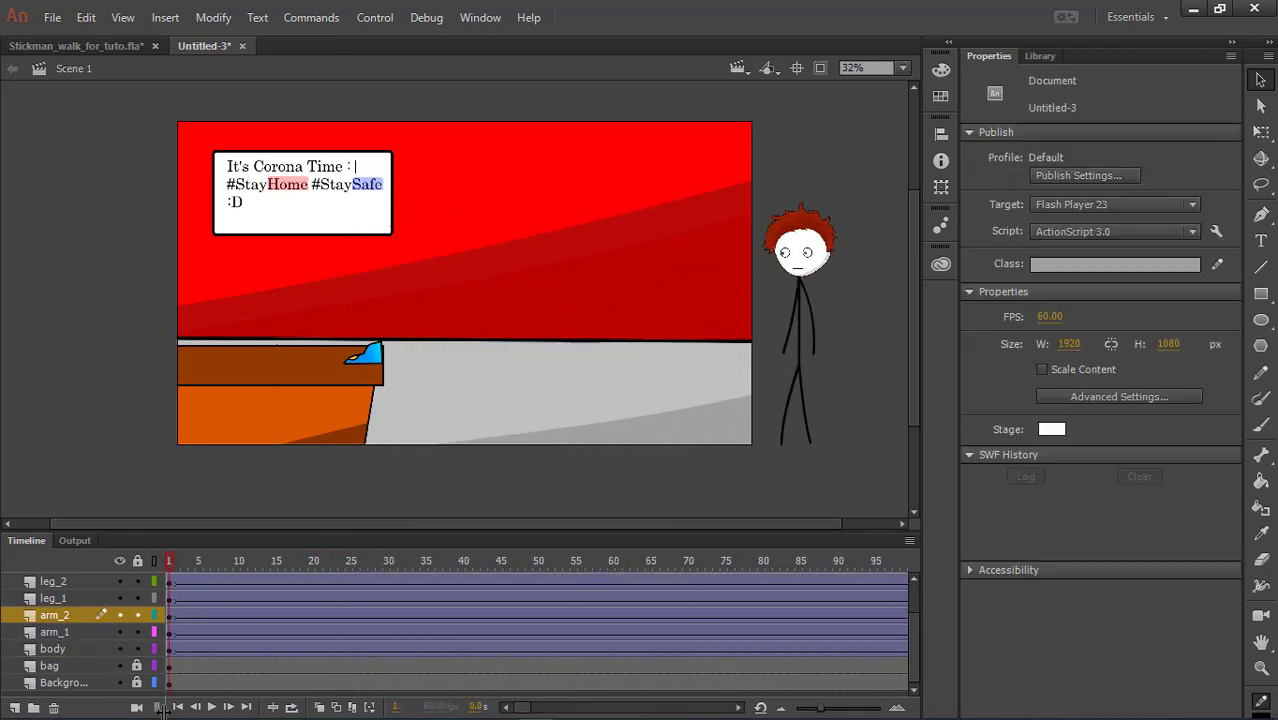
{"action": "left_click", "coordinate": [213, 707]}
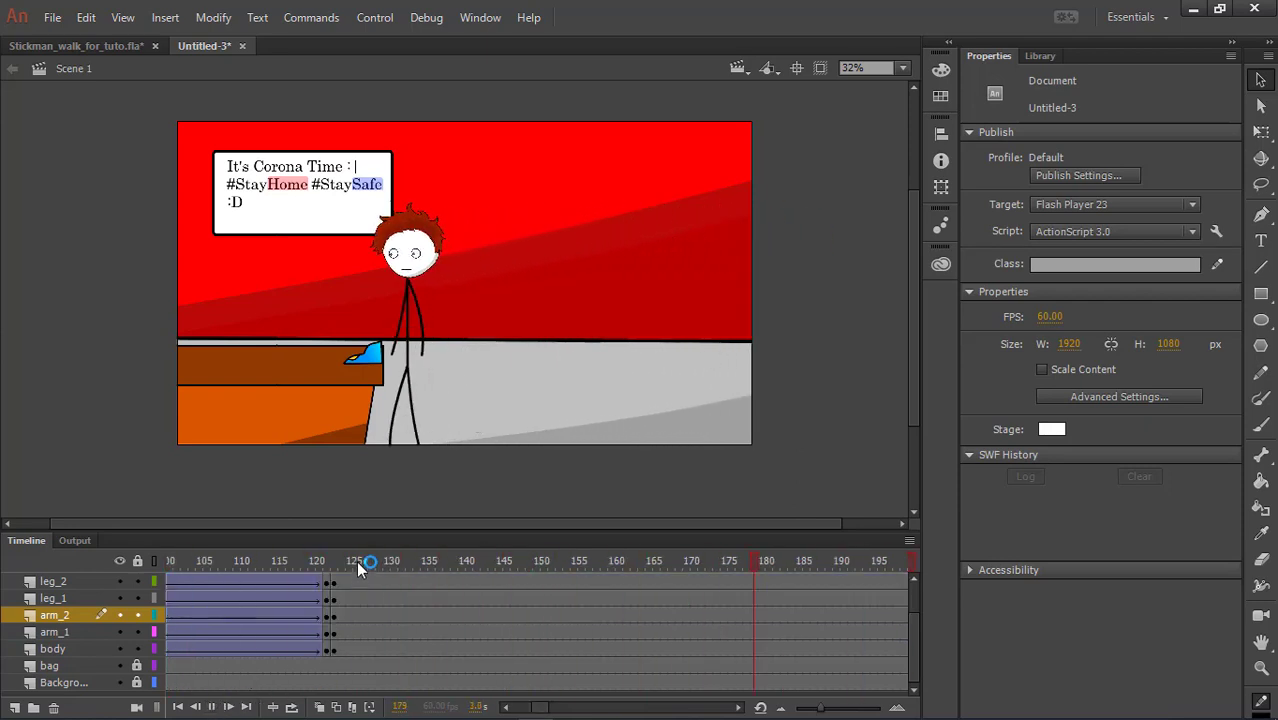
{"action": "left_click_drag", "start_coordinate": [355, 553], "coordinate": [268, 573]}
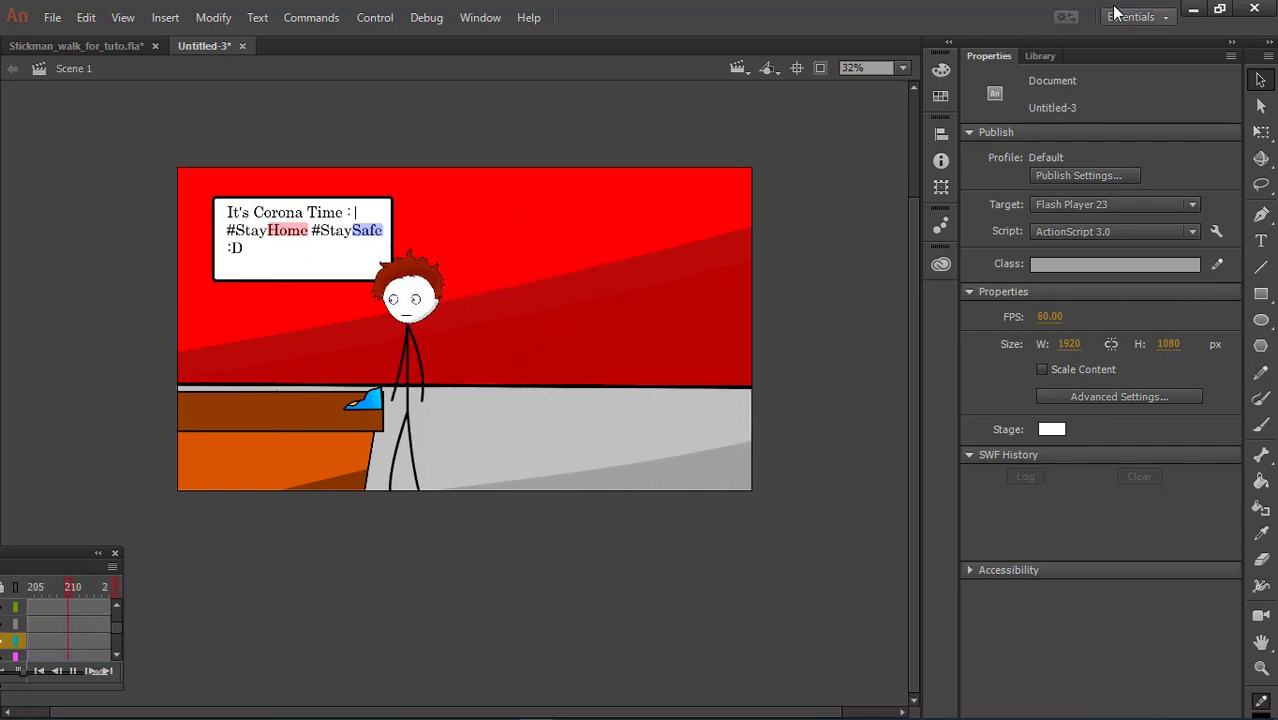
- Reset the Essentials workspace to its original layout
{"action": "left_click", "coordinate": [482, 18]}
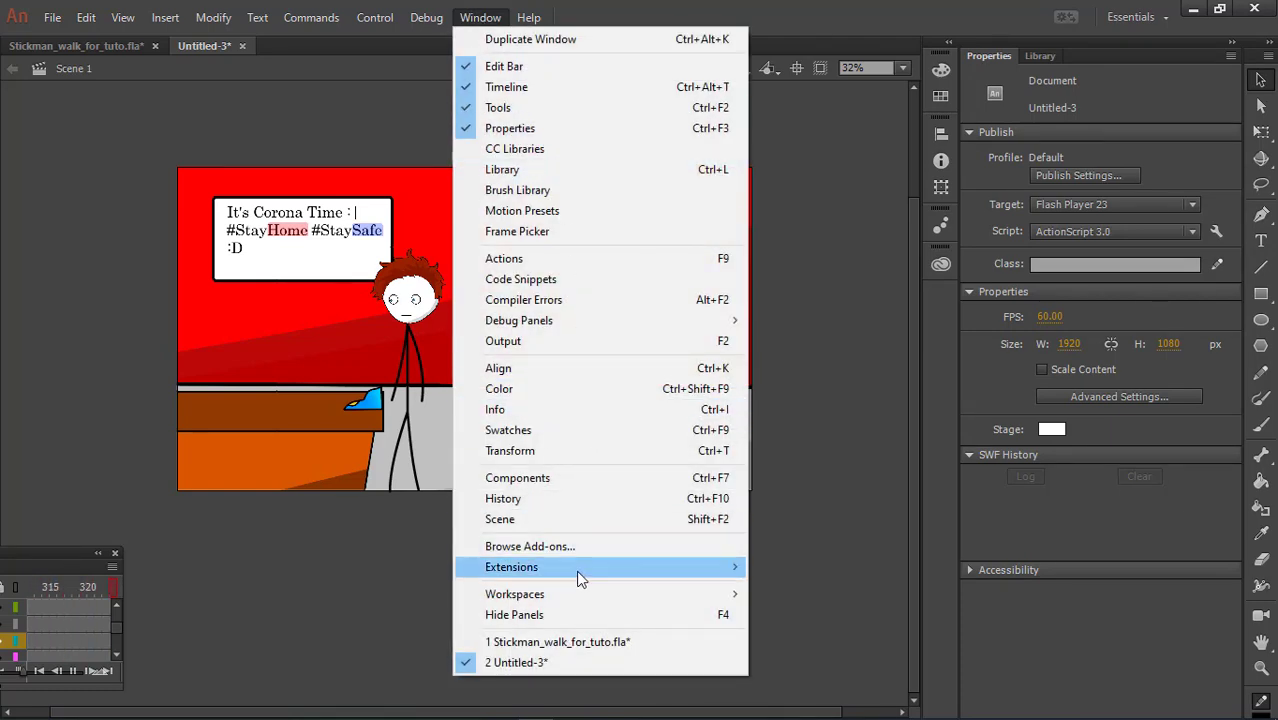
{"action": "mouse_move", "coordinate": [565, 596]}
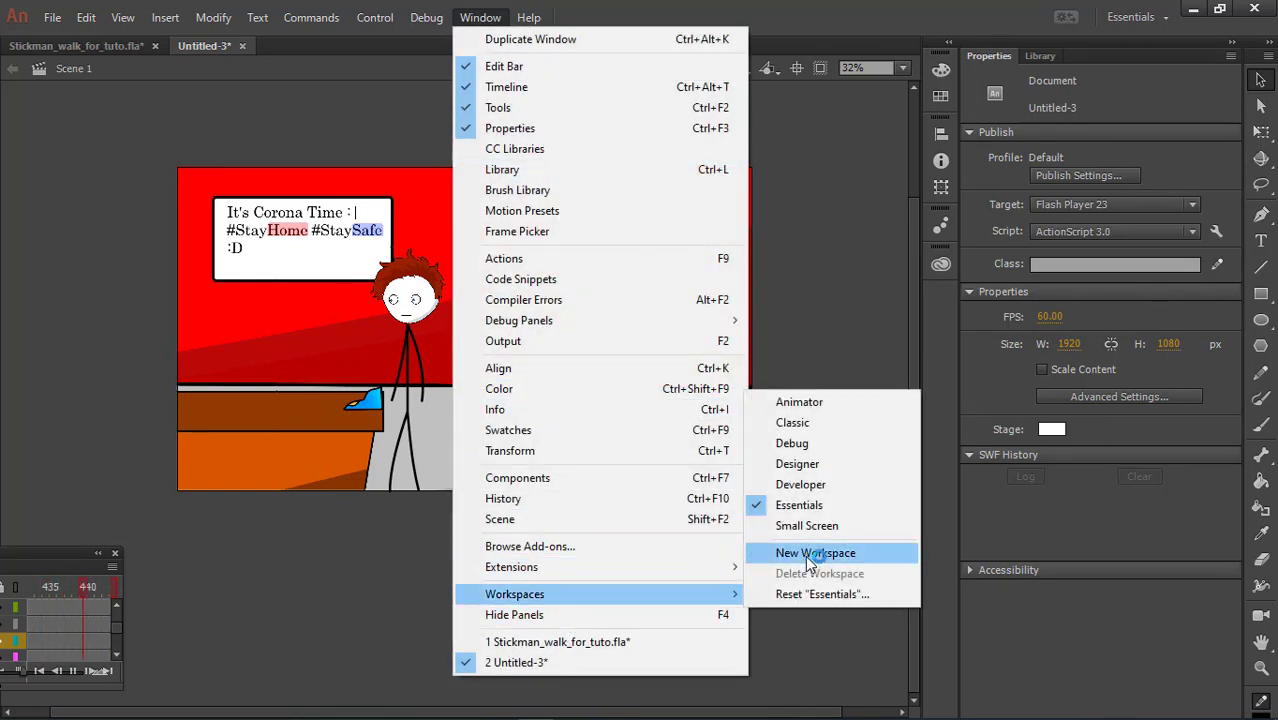
{"action": "left_click", "coordinate": [845, 594]}
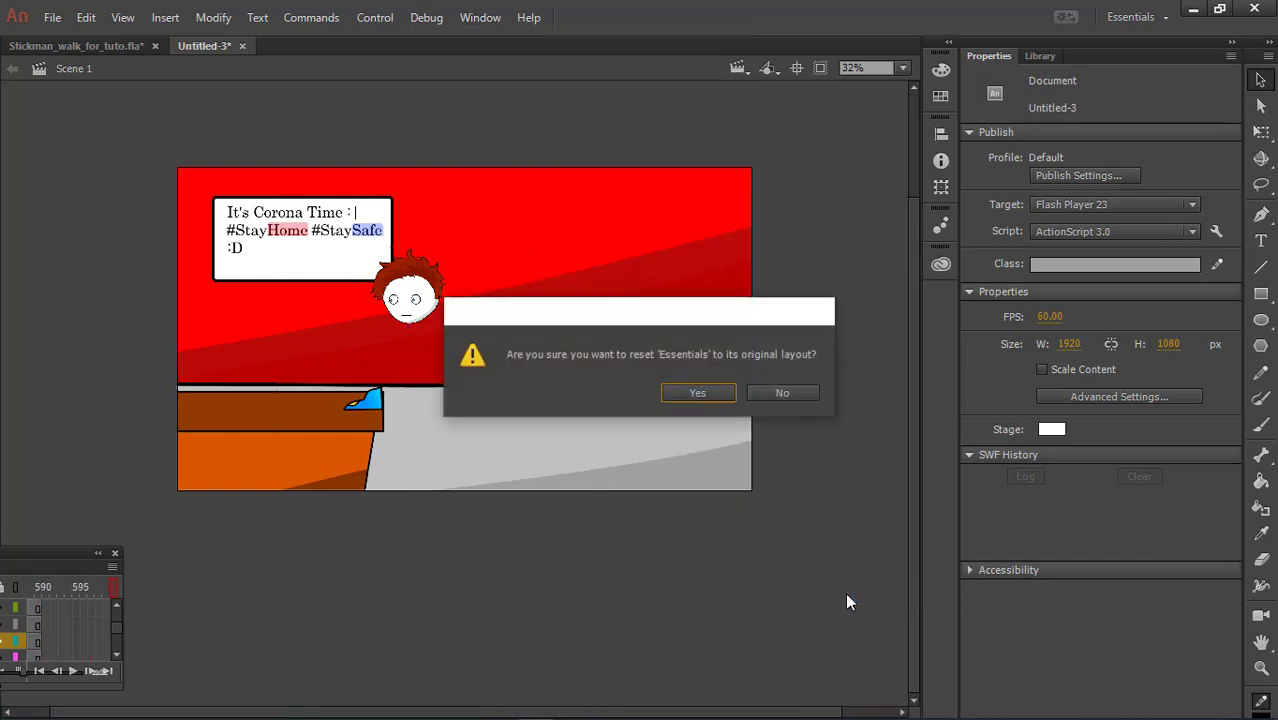
{"action": "left_click", "coordinate": [693, 394]}
- Extend the leg, arm and body layers to frame 600 by inserting frames
{"action": "scroll", "coordinate": [282, 633], "scroll_direction": "up", "scroll_amount": 1}
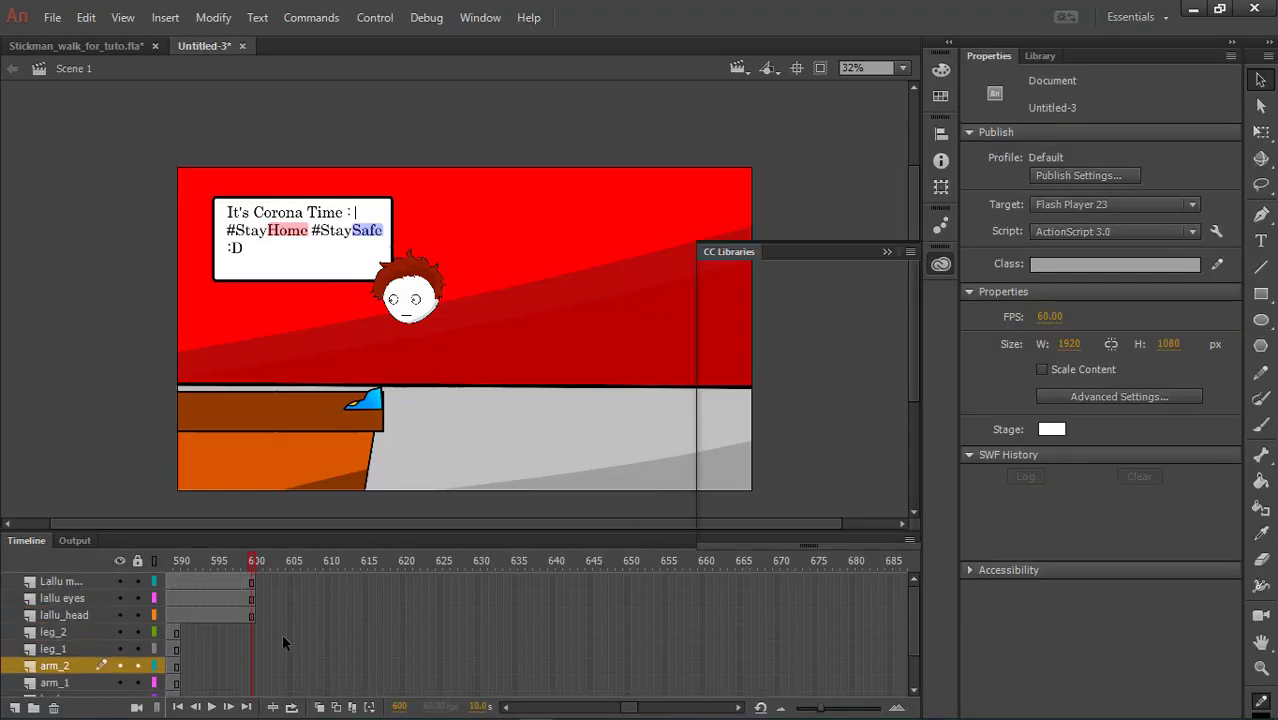
{"action": "left_click_drag", "start_coordinate": [250, 626], "coordinate": [249, 663]}
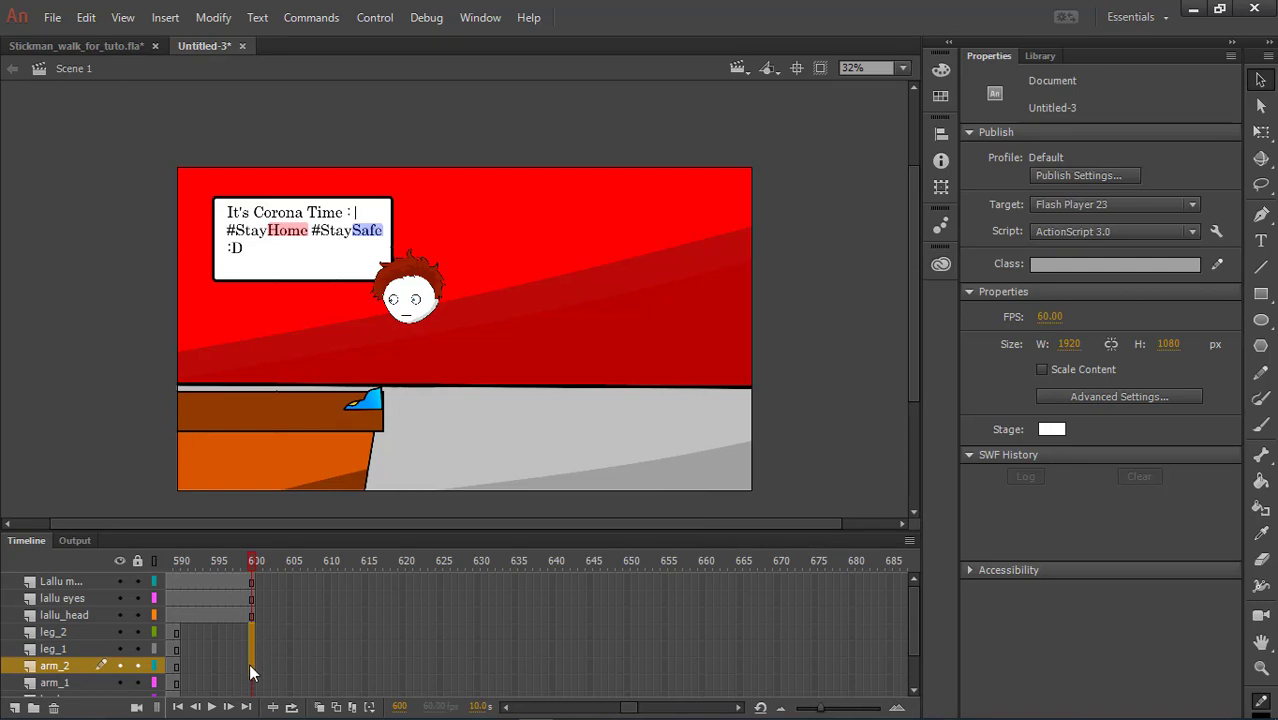
{"action": "scroll", "coordinate": [252, 704], "scroll_direction": "down", "scroll_amount": 1}
{"action": "left_click", "coordinate": [252, 684], "text": "shift"}
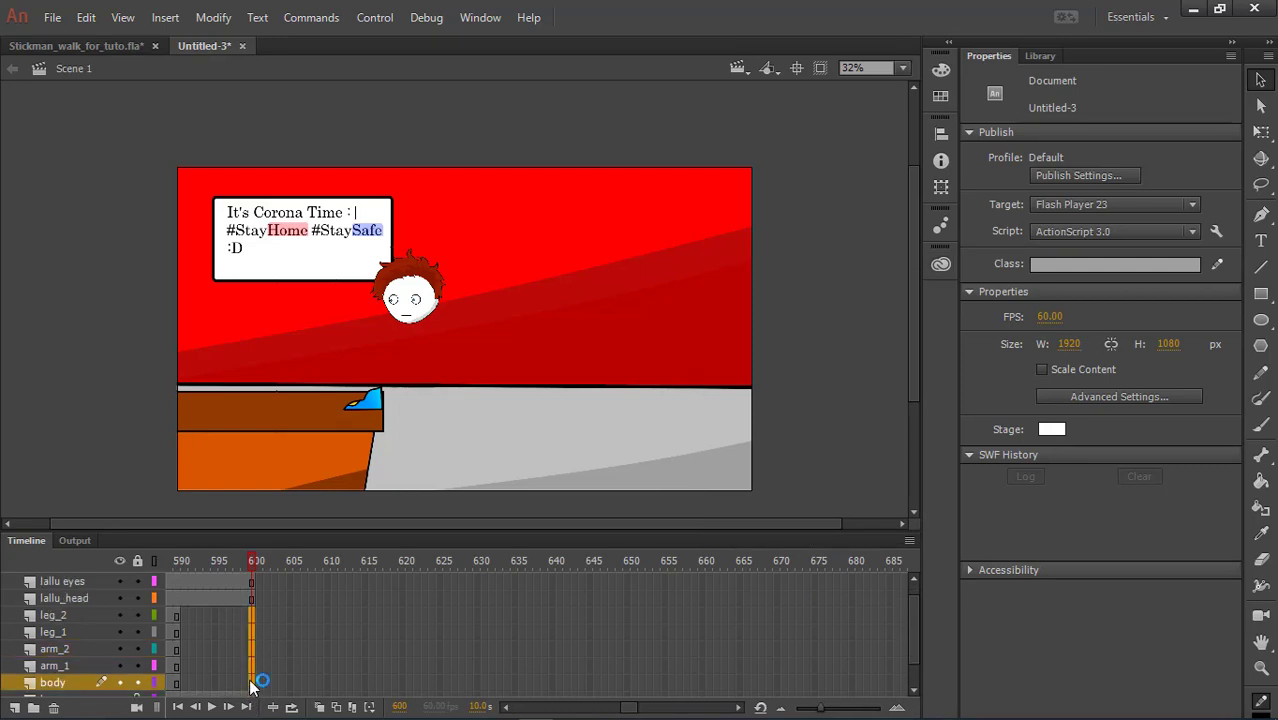
{"action": "right_click", "coordinate": [252, 684]}
{"action": "left_click", "coordinate": [352, 244]}
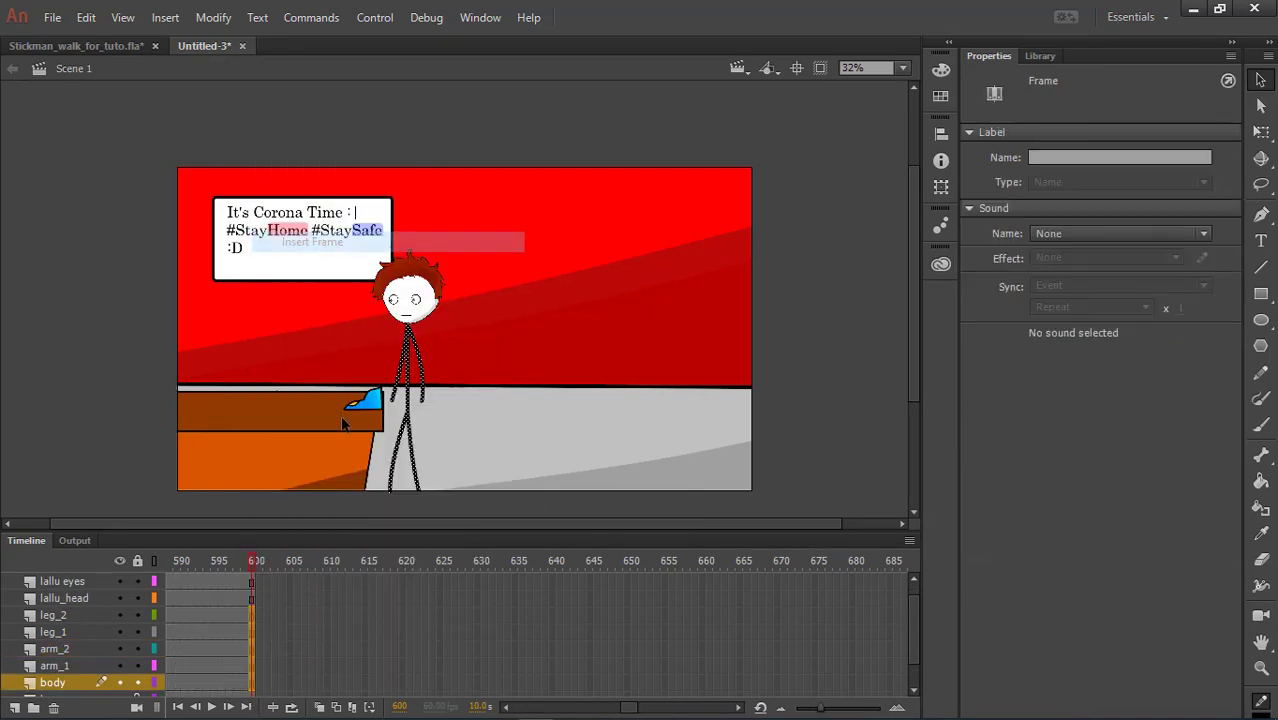
- Insert keyframes at frames 138 and 151 in the lallu eyes layer
{"action": "left_click_drag", "start_coordinate": [245, 563], "coordinate": [749, 641]}
{"action": "left_click", "coordinate": [533, 655]}
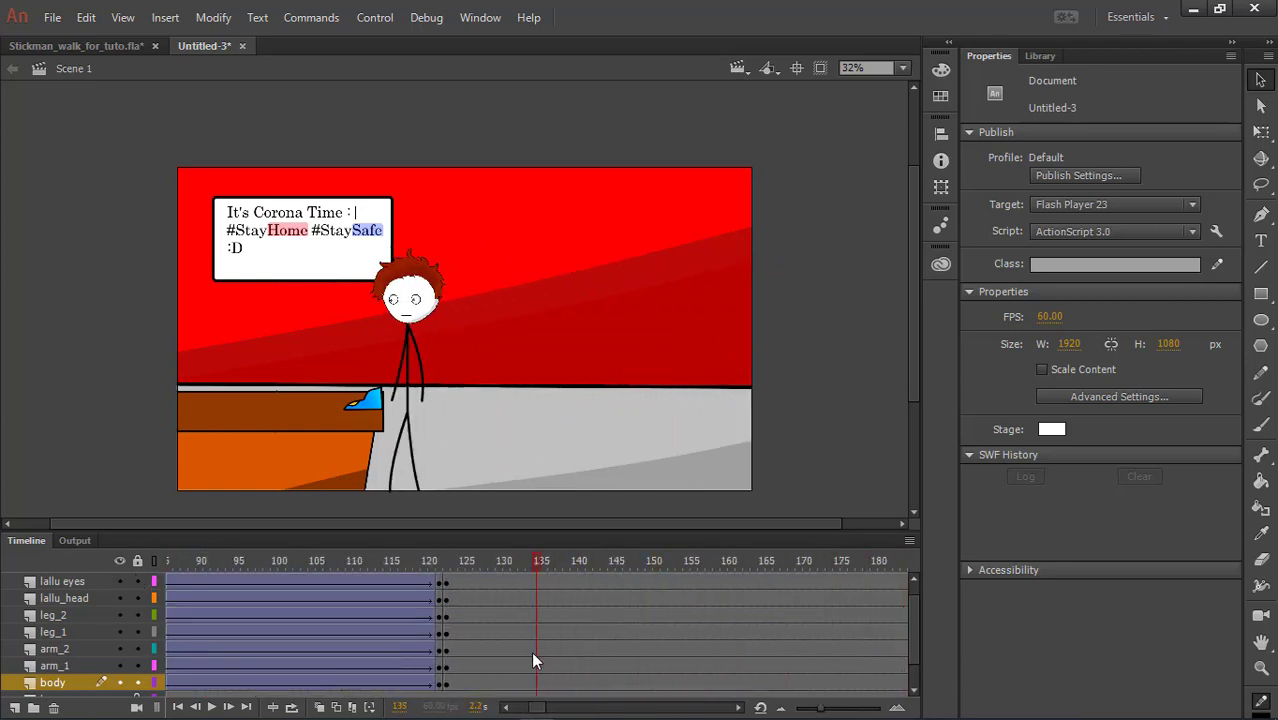
{"action": "left_click_drag", "start_coordinate": [484, 665], "coordinate": [465, 662]}
{"action": "scroll", "coordinate": [95, 600], "scroll_direction": "up", "scroll_amount": 1}
{"action": "left_click", "coordinate": [81, 596]}
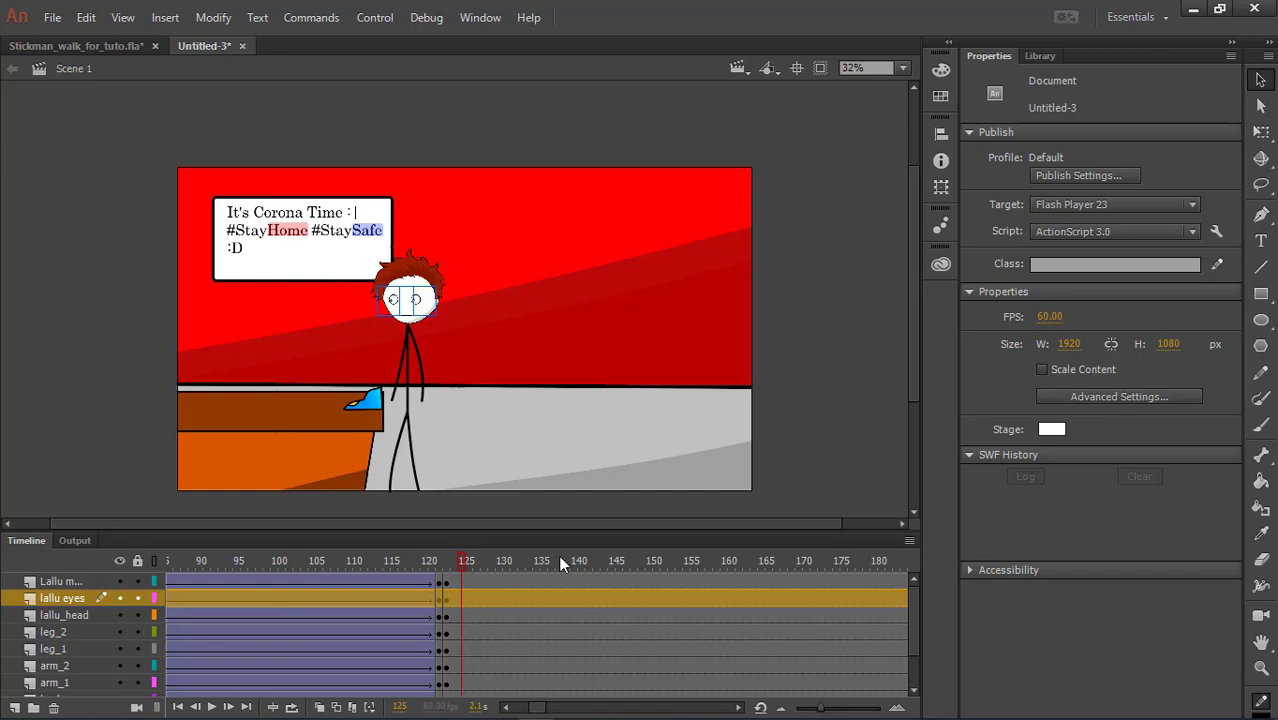
{"action": "left_click", "coordinate": [559, 597]}
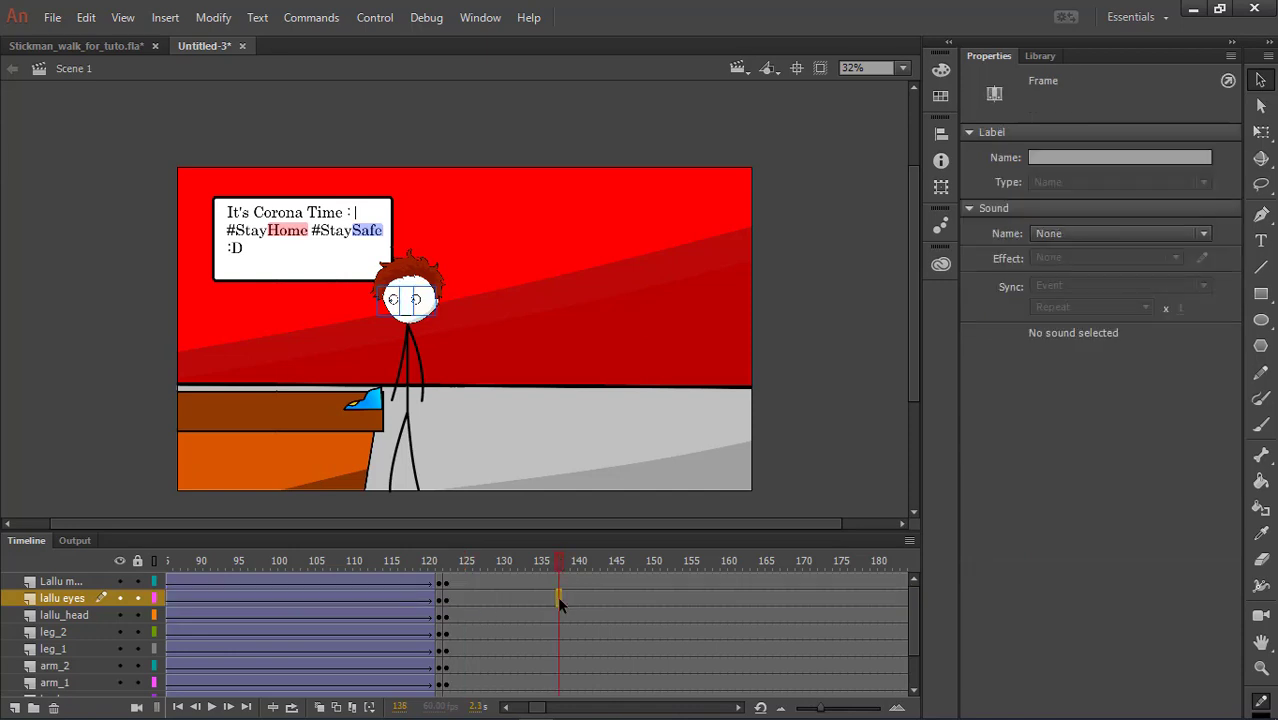
{"action": "key", "text": "F6"}
{"action": "left_click", "coordinate": [698, 562]}
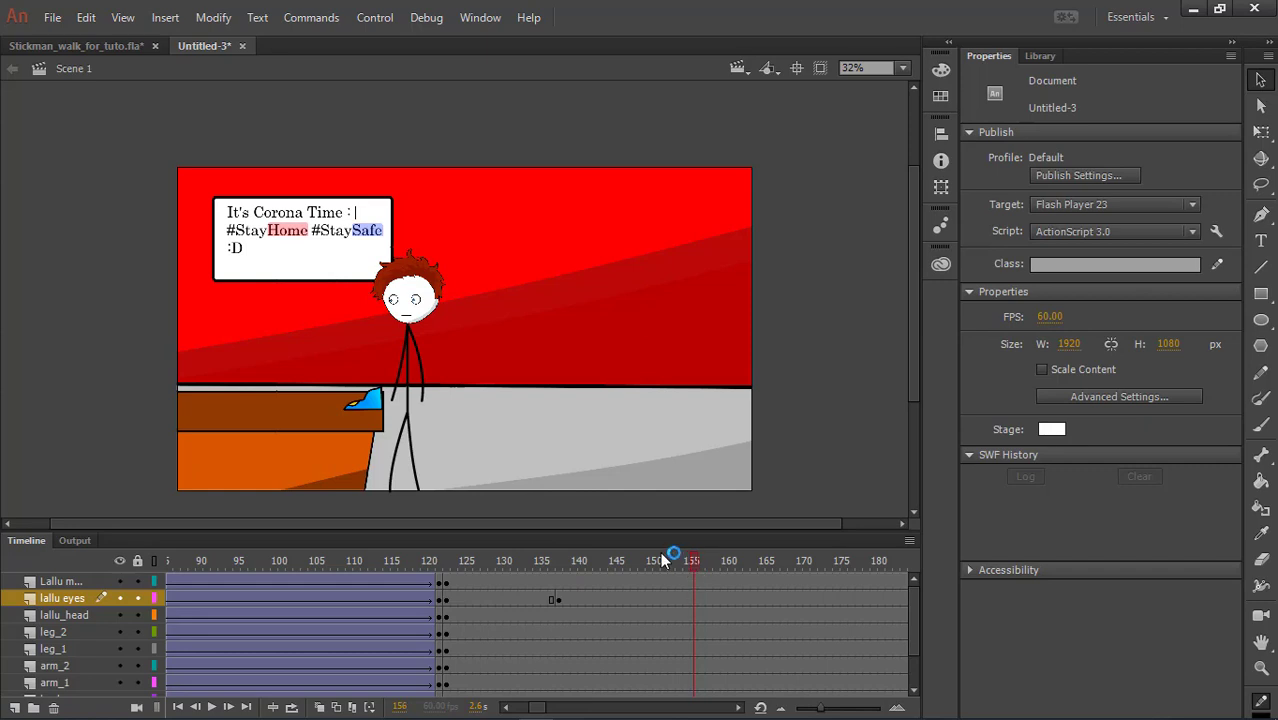
{"action": "left_click", "coordinate": [655, 598]}
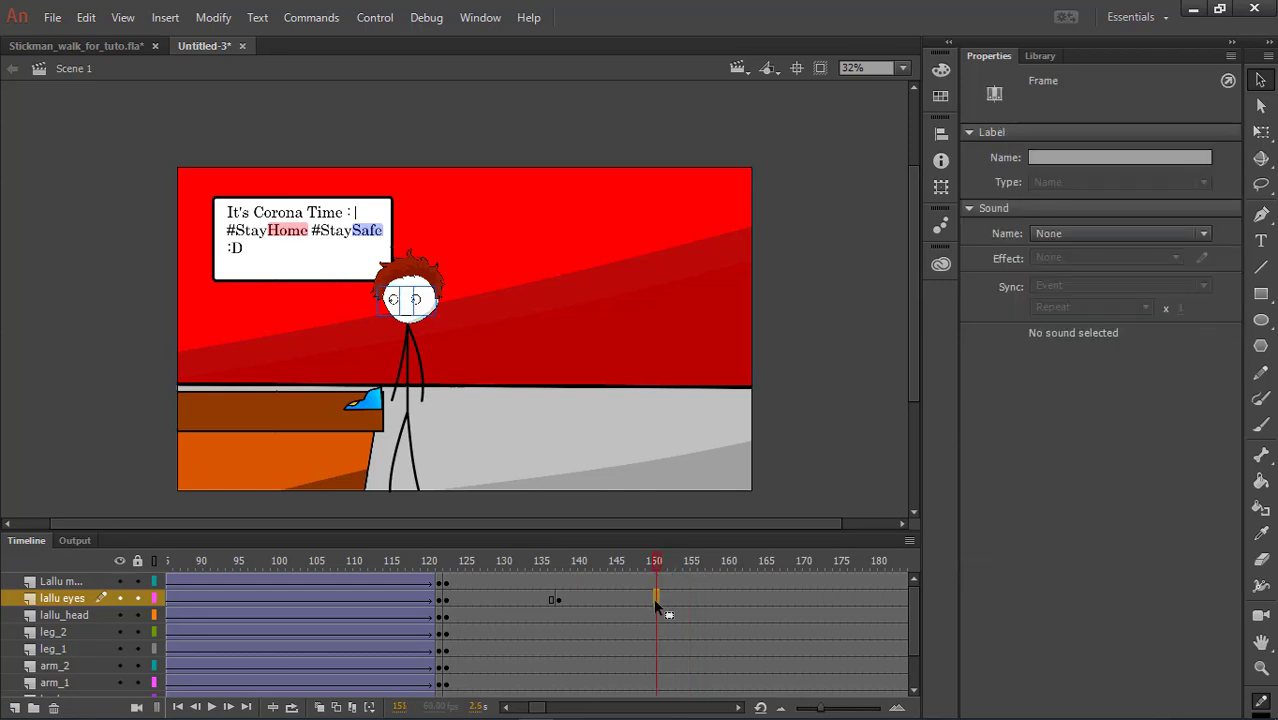
{"action": "key", "text": "F6"}
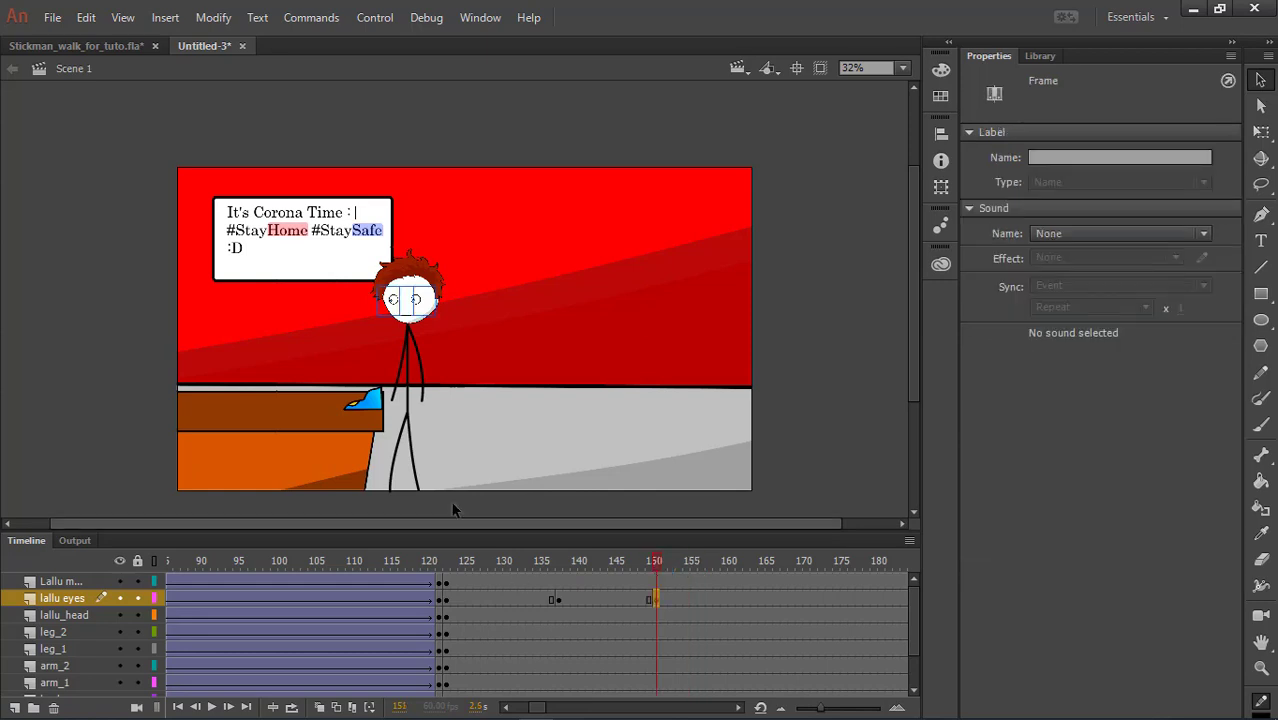
- Move the pupils up at frame 151 to X 676, Y 389, and classic-tween the eyes layer between frames 138 and 151
{"action": "scroll", "coordinate": [338, 345], "scroll_direction": "up", "scroll_amount": 6}
{"action": "scroll", "coordinate": [439, 317], "scroll_direction": "up", "scroll_amount": 4}
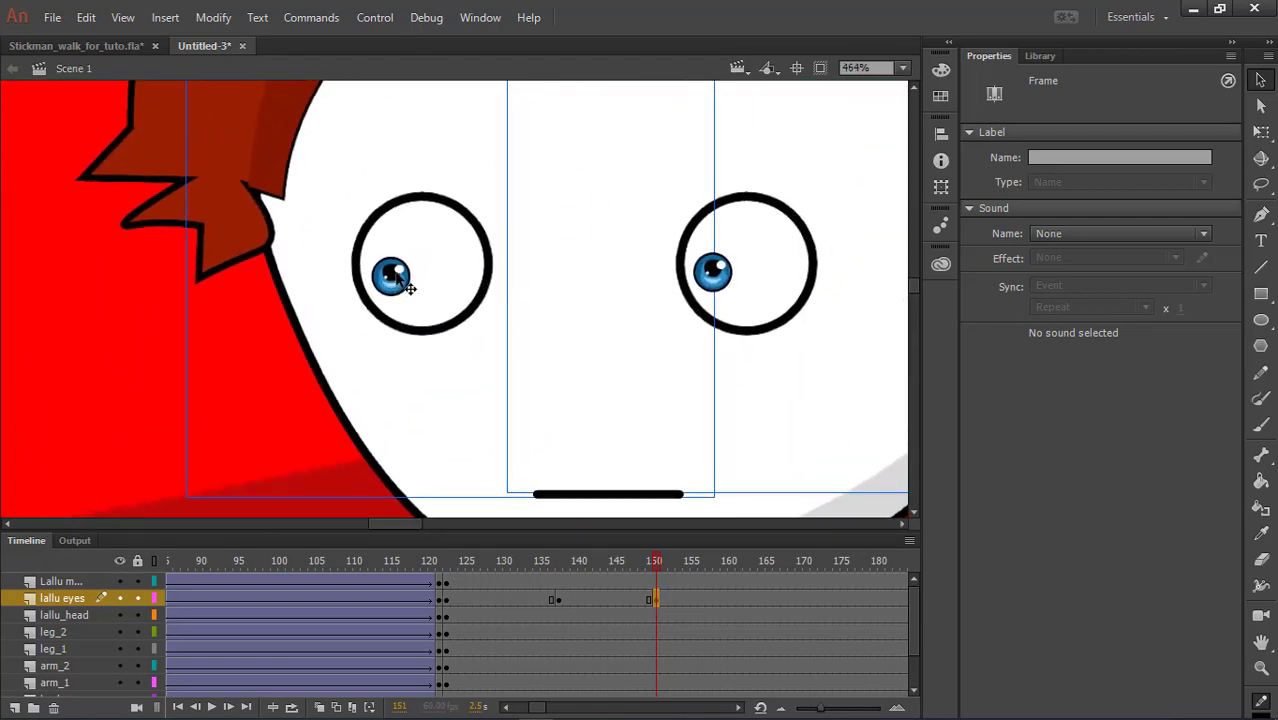
{"action": "left_click_drag", "start_coordinate": [407, 287], "coordinate": [435, 245]}
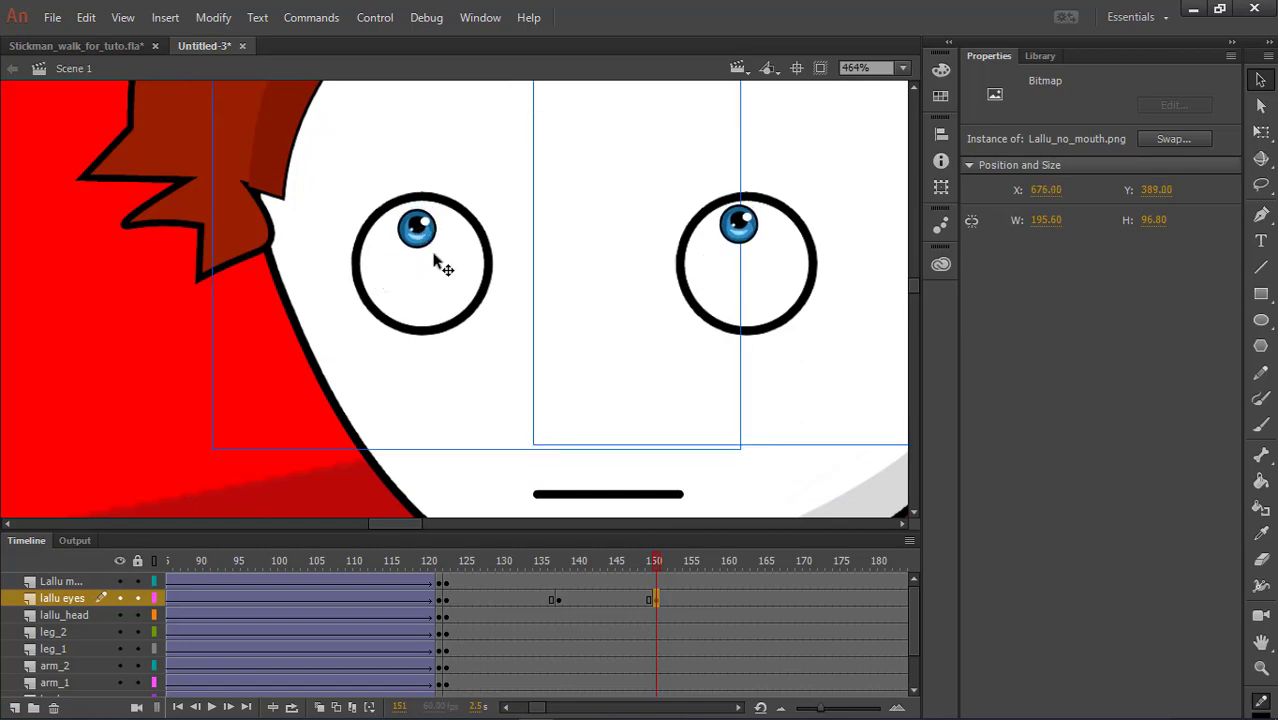
{"action": "right_click", "coordinate": [601, 598]}
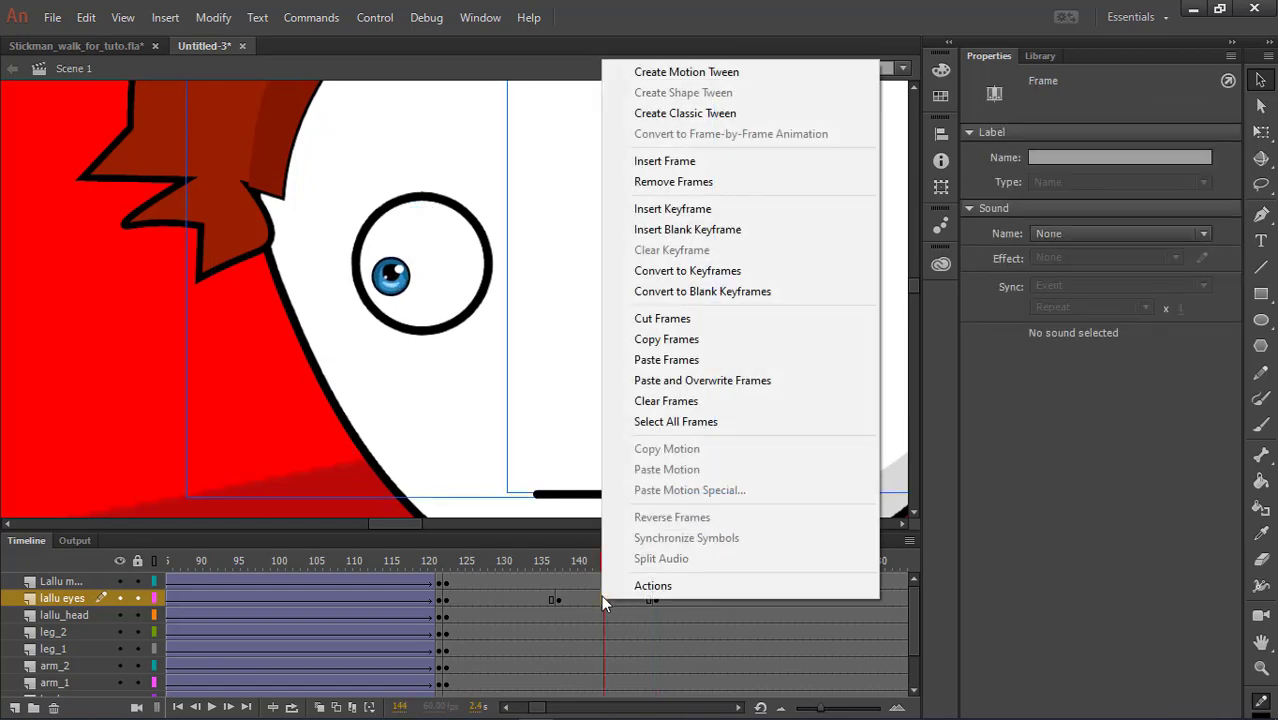
{"action": "left_click", "coordinate": [695, 114]}
{"action": "left_click_drag", "start_coordinate": [606, 565], "coordinate": [676, 578]}
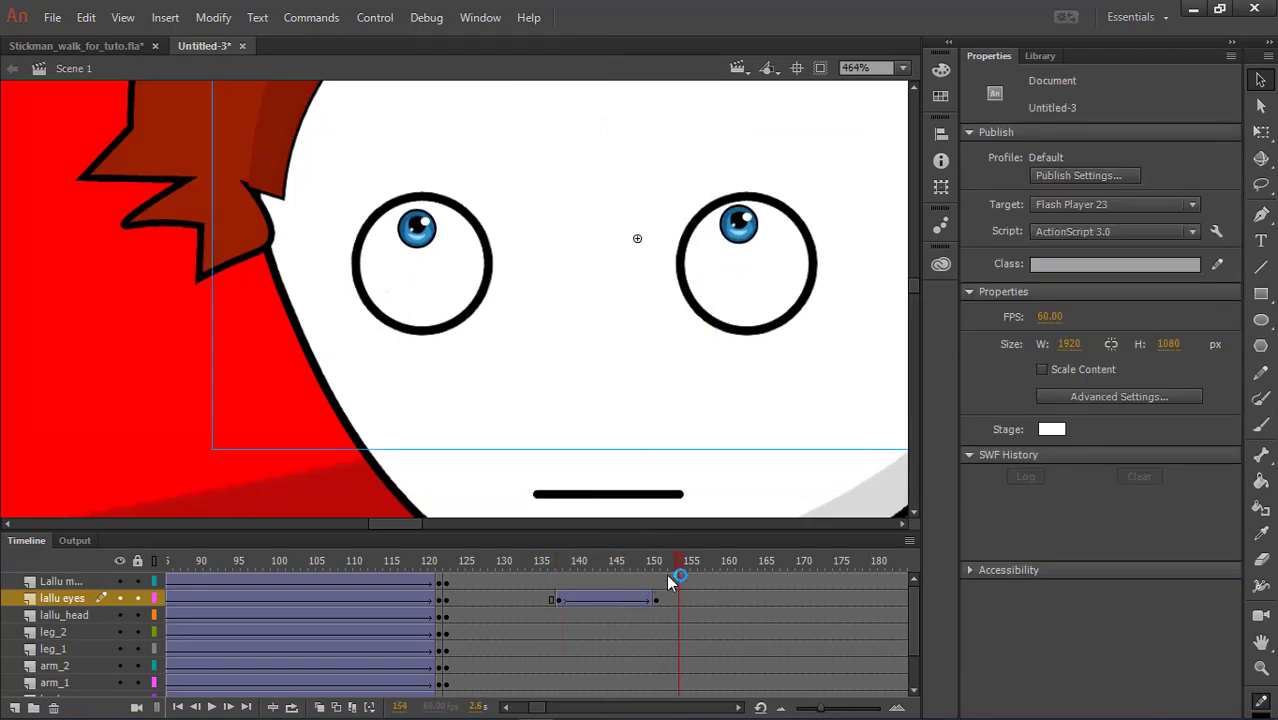
- Save the document as an Animate file named Tuto in the MOvements folder
{"action": "key", "text": "ctrl+s"}
{"action": "key", "text": "BackSpace"}
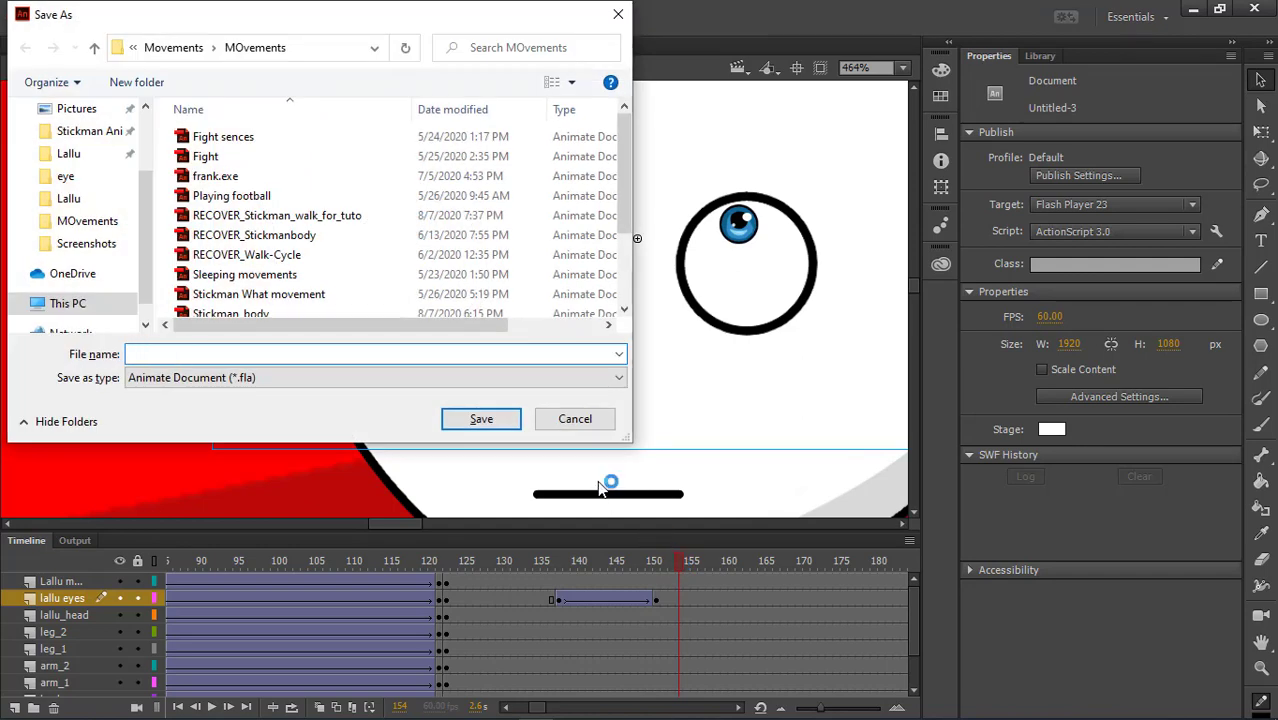
{"action": "type", "text": "Tuto"}
{"action": "left_click", "coordinate": [482, 420]}
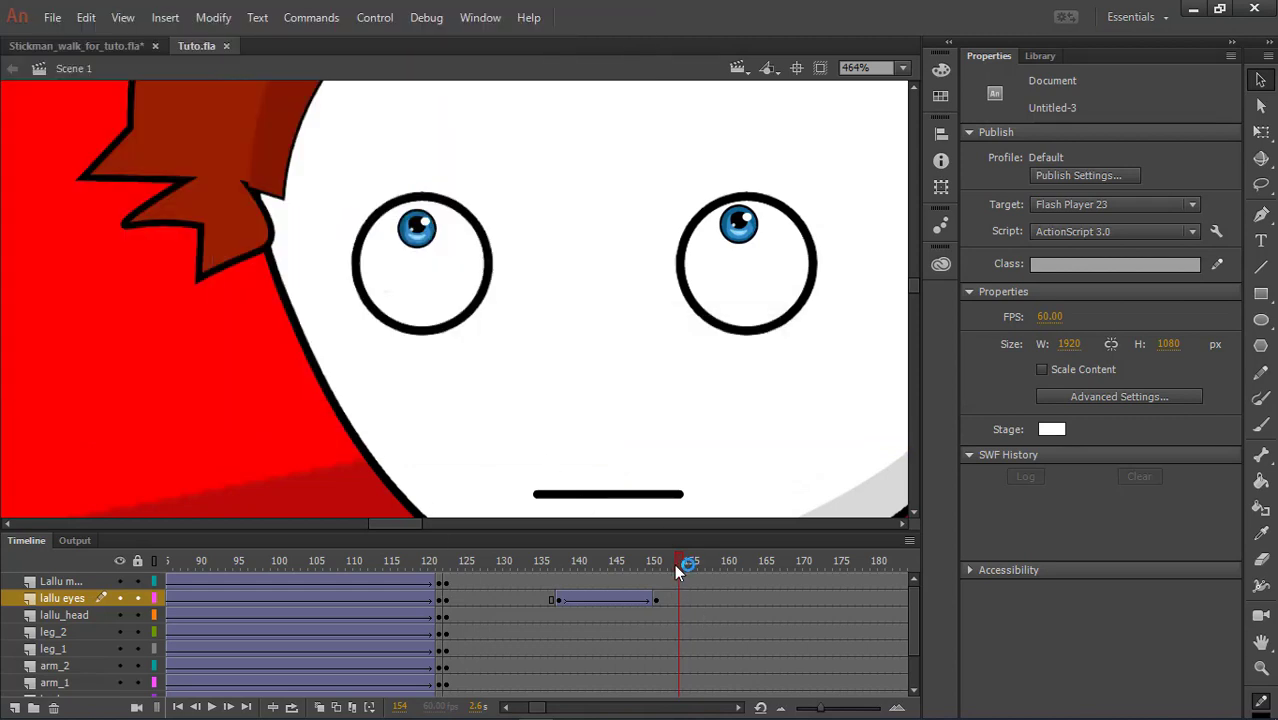
- Insert keyframes at frames 138 and 144 in the mouth layer
{"action": "mouse_move", "coordinate": [674, 564]}
{"action": "left_mouse_down"}
{"action": "mouse_move", "coordinate": [539, 595]}
{"action": "mouse_move", "coordinate": [658, 580]}
{"action": "left_mouse_up"}
{"action": "scroll", "coordinate": [510, 280], "scroll_direction": "down", "scroll_amount": 5}
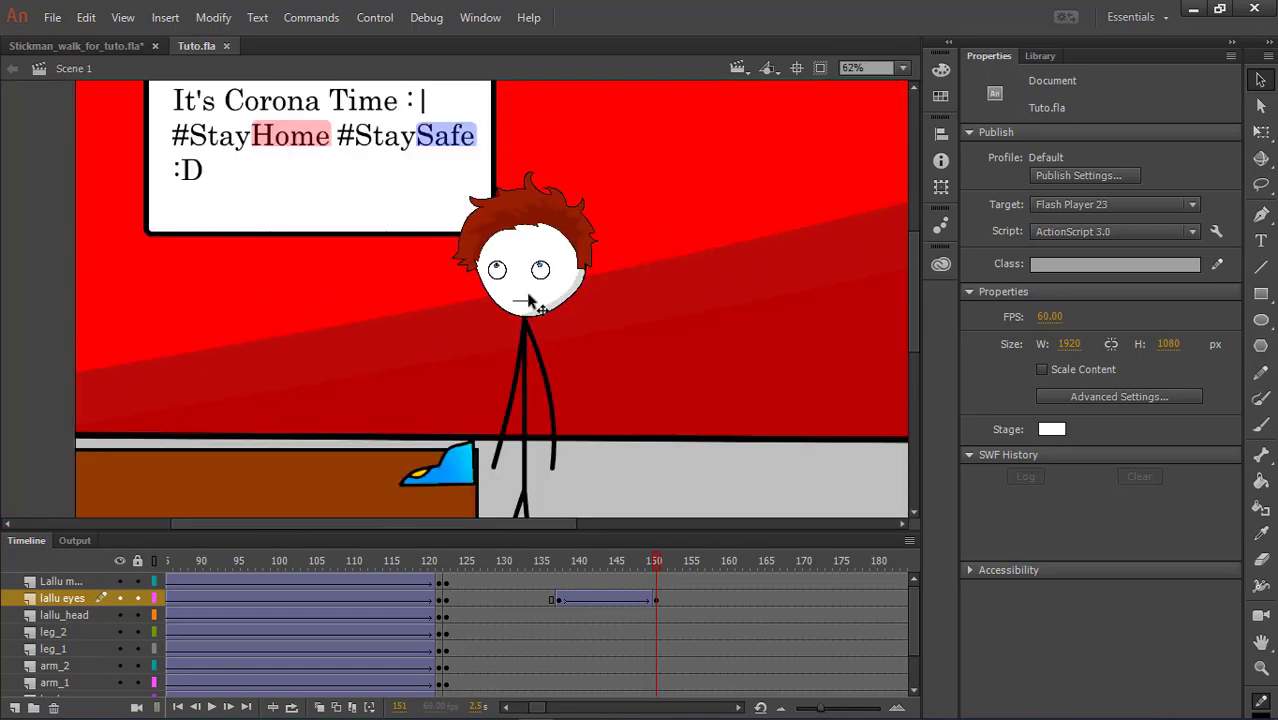
{"action": "scroll", "coordinate": [530, 302], "scroll_direction": "up", "scroll_amount": 5}
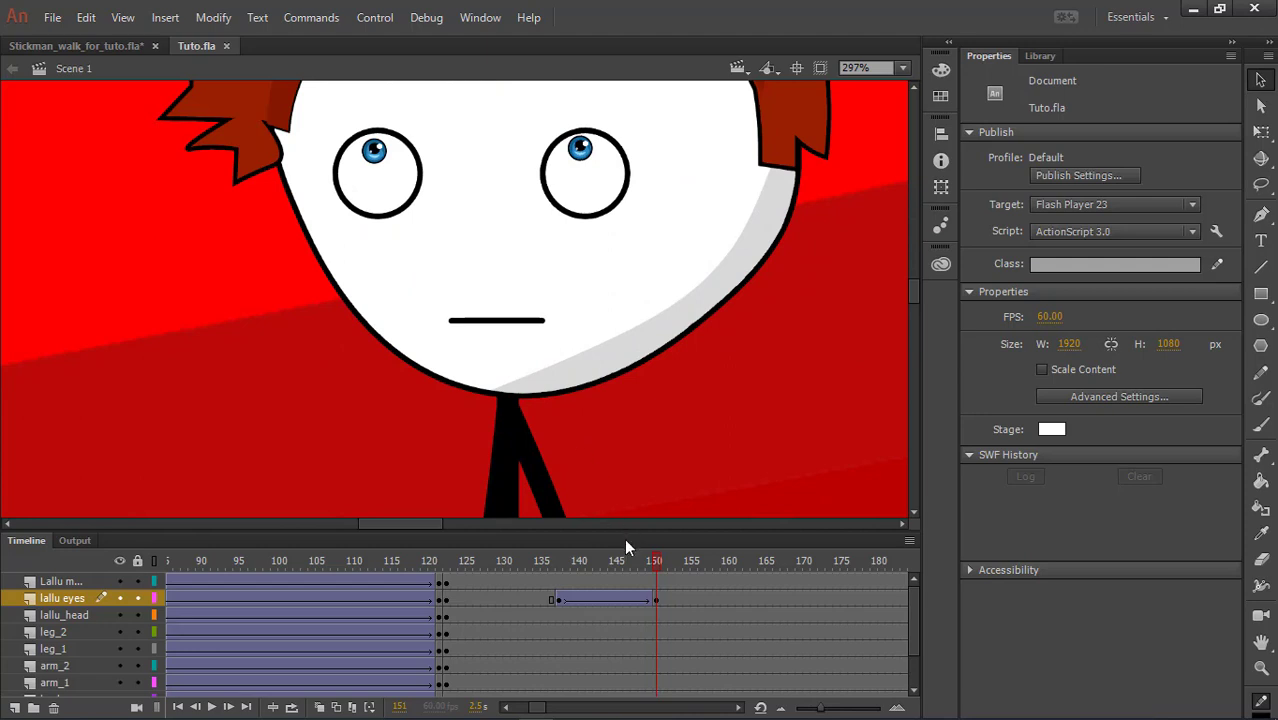
{"action": "left_click_drag", "start_coordinate": [556, 294], "coordinate": [551, 267]}
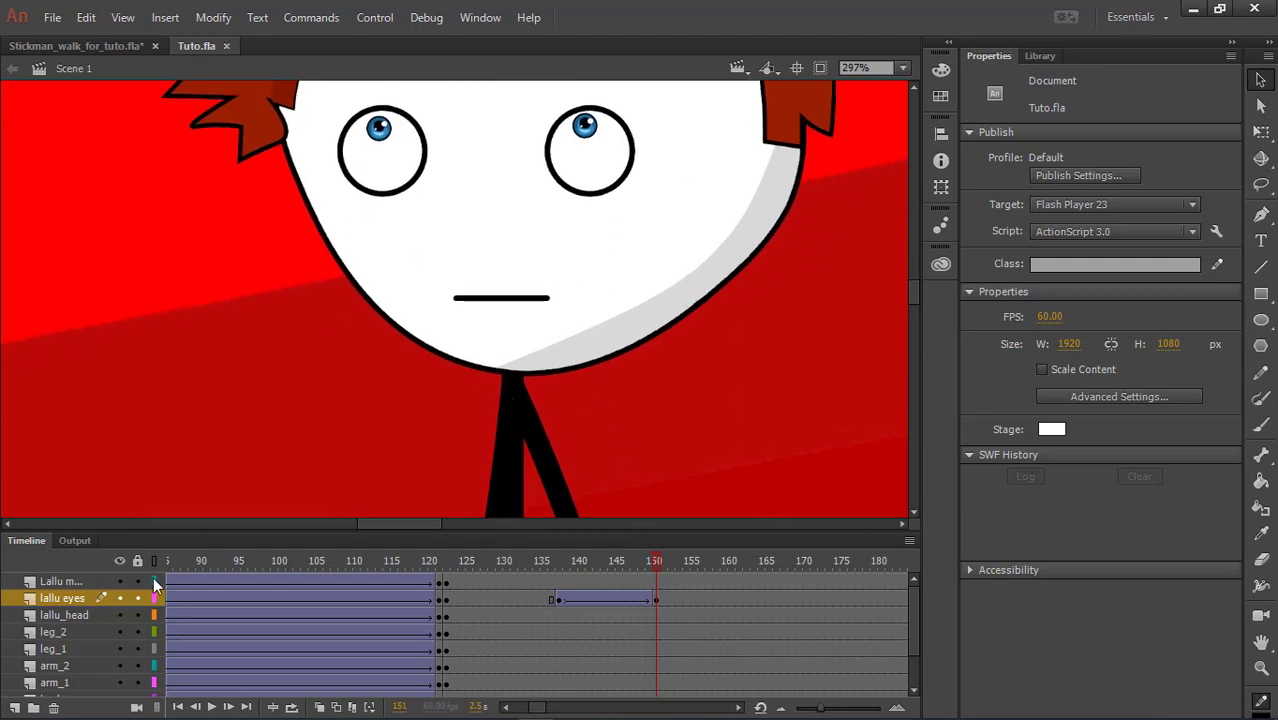
{"action": "left_click", "coordinate": [88, 584]}
{"action": "left_click_drag", "start_coordinate": [567, 559], "coordinate": [556, 563]}
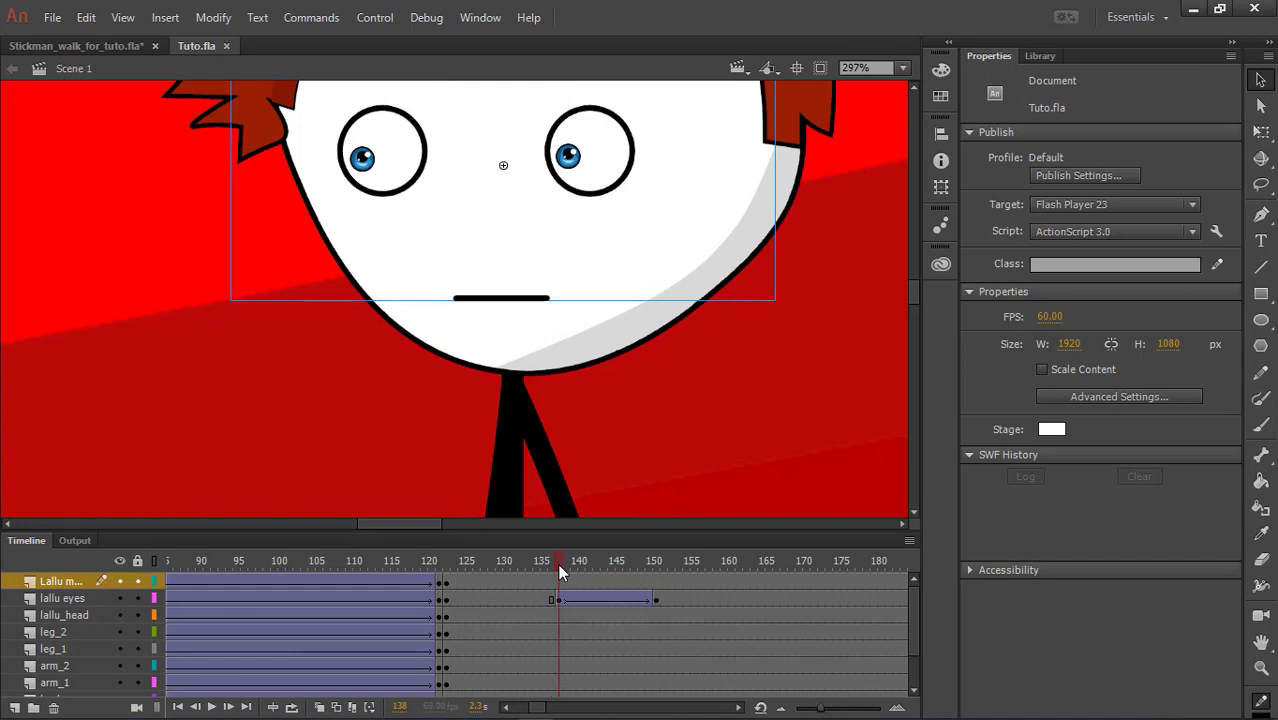
{"action": "left_click", "coordinate": [558, 583]}
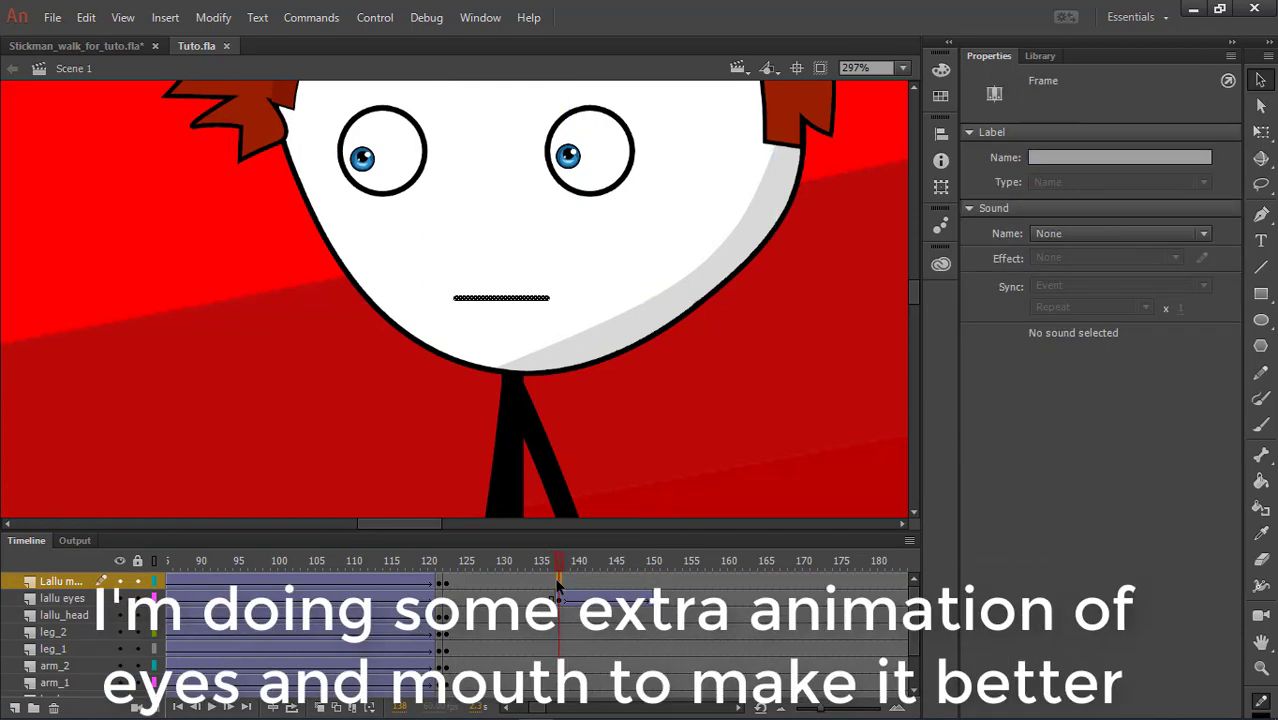
{"action": "left_click", "coordinate": [655, 561]}
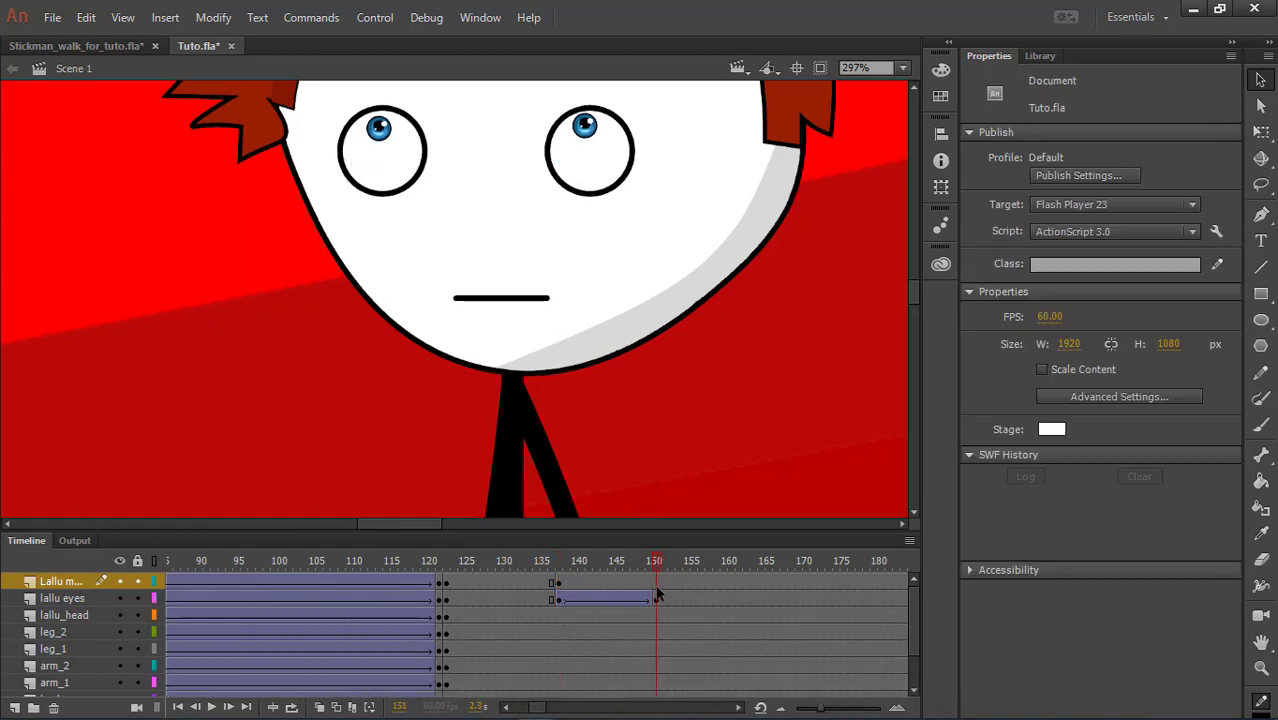
{"action": "left_click", "coordinate": [604, 562]}
{"action": "left_click", "coordinate": [604, 583]}
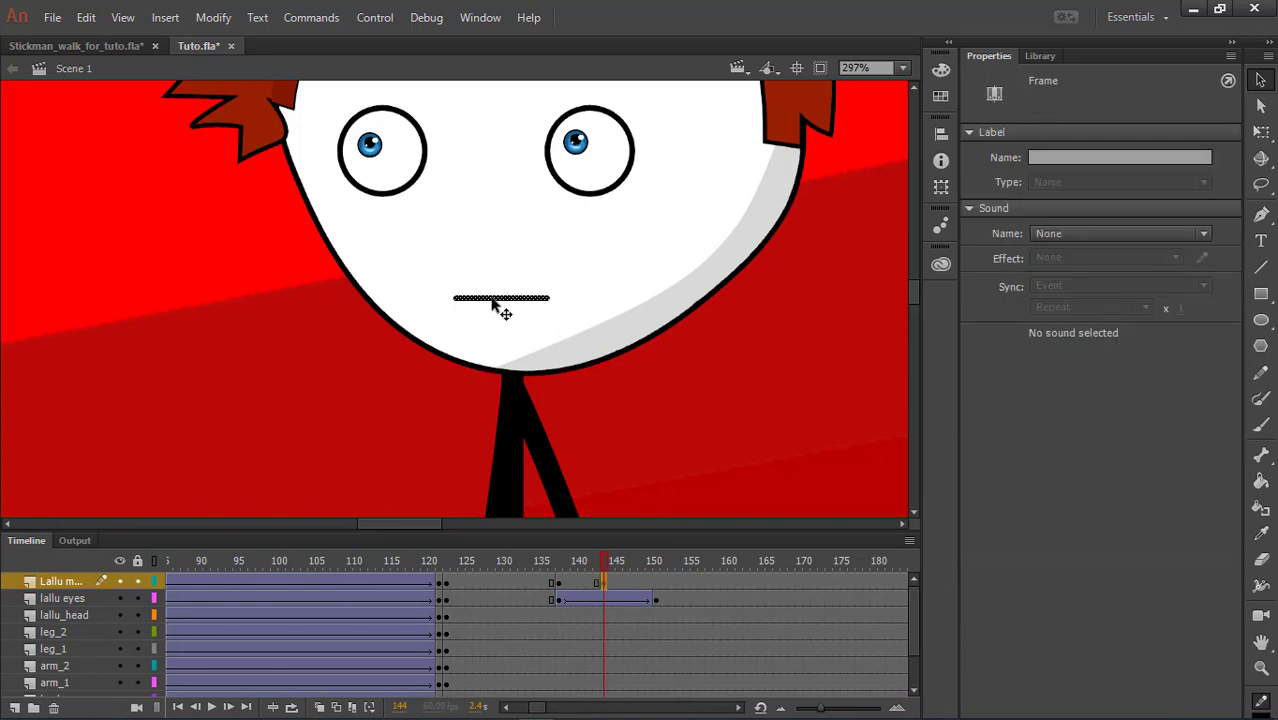
- Bend the middle of the straight mouth line upward at frame 144 into a frowning arc
{"action": "scroll", "coordinate": [500, 305], "scroll_direction": "up", "scroll_amount": 4}
{"action": "key", "text": "n"}
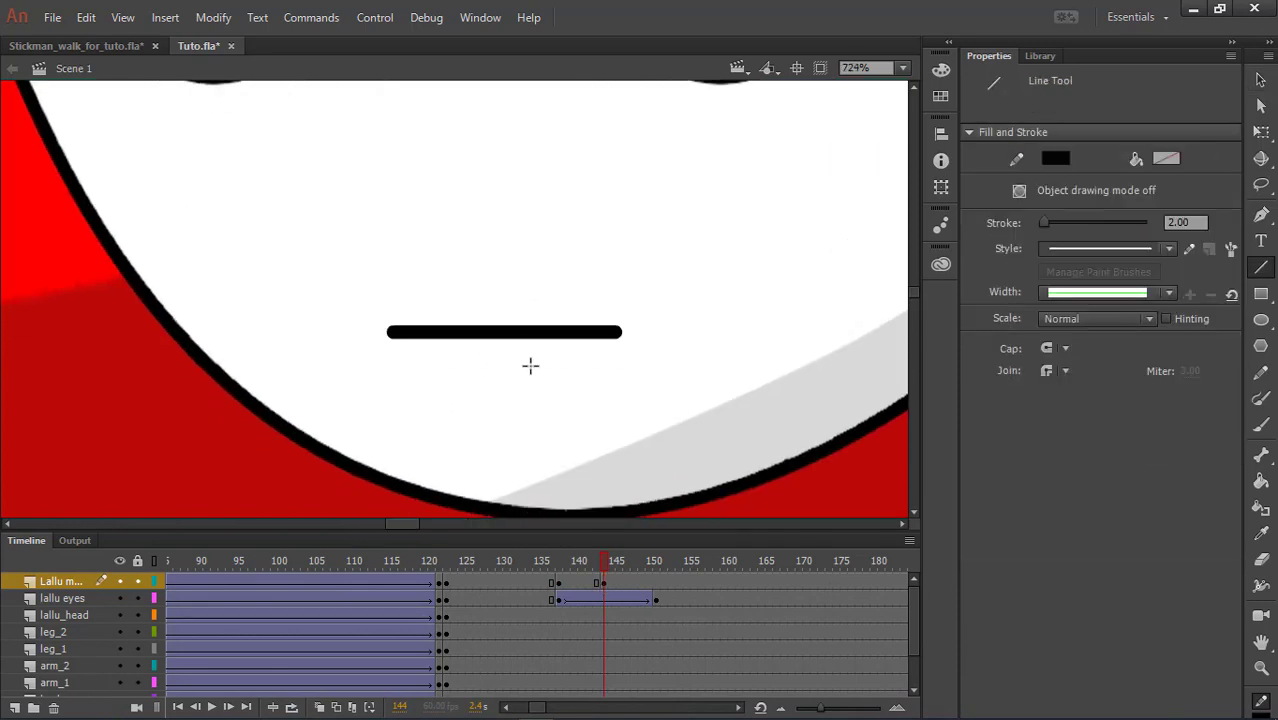
{"action": "key", "text": "v"}
{"action": "left_click_drag", "start_coordinate": [506, 338], "coordinate": [510, 308]}
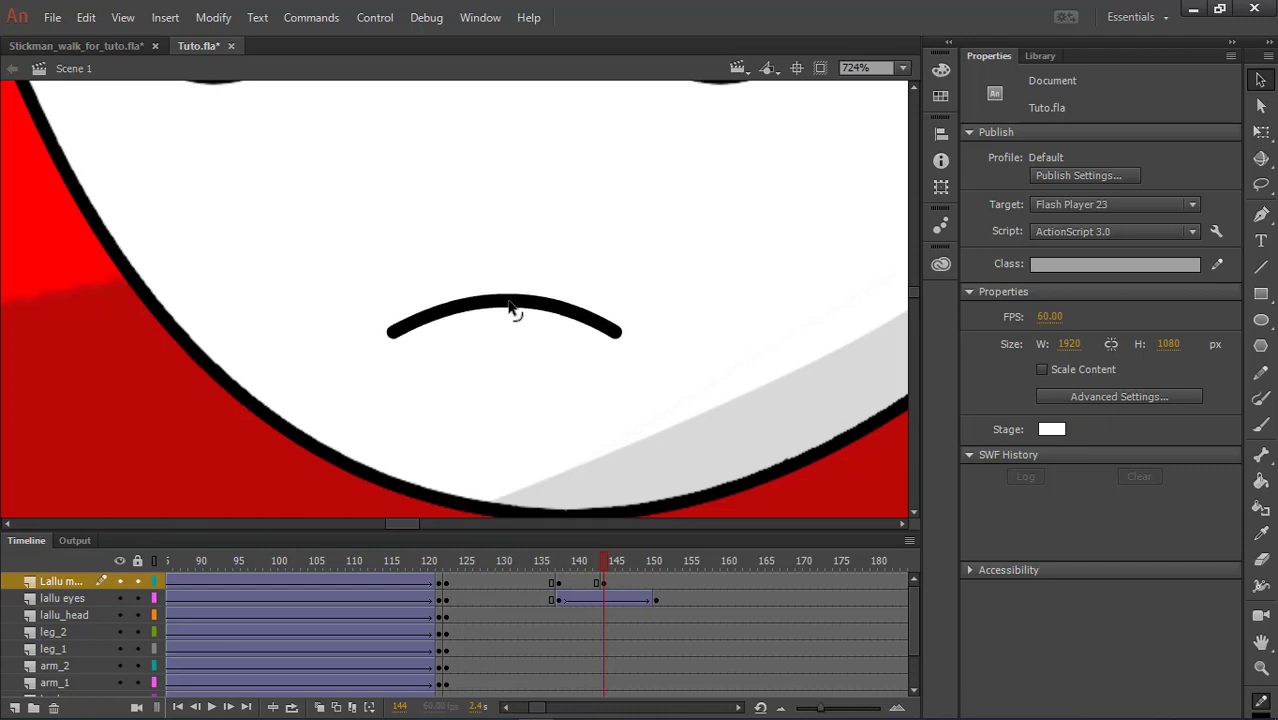
- Shape-tween the mouth layer between frames 138 and 144
{"action": "right_click", "coordinate": [580, 583]}
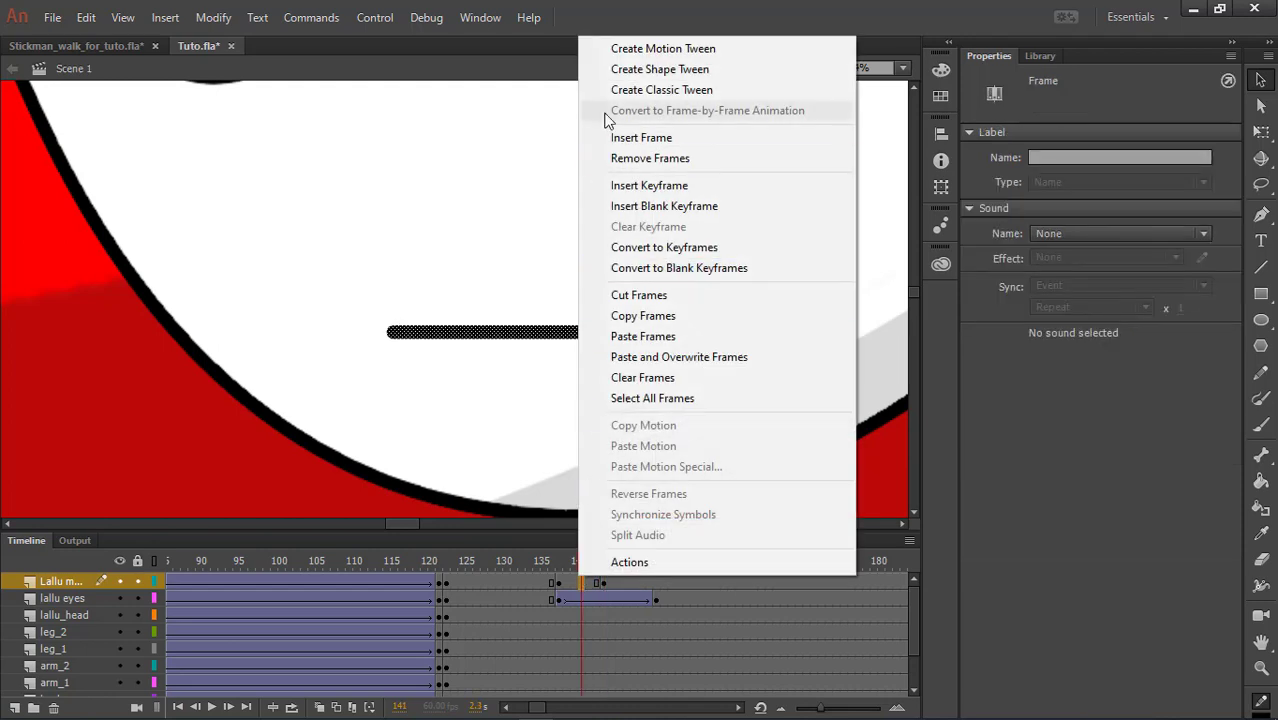
{"action": "left_click", "coordinate": [659, 70]}
{"action": "left_click_drag", "start_coordinate": [590, 566], "coordinate": [612, 562]}
{"action": "scroll", "coordinate": [634, 384], "scroll_direction": "down", "scroll_amount": 11}
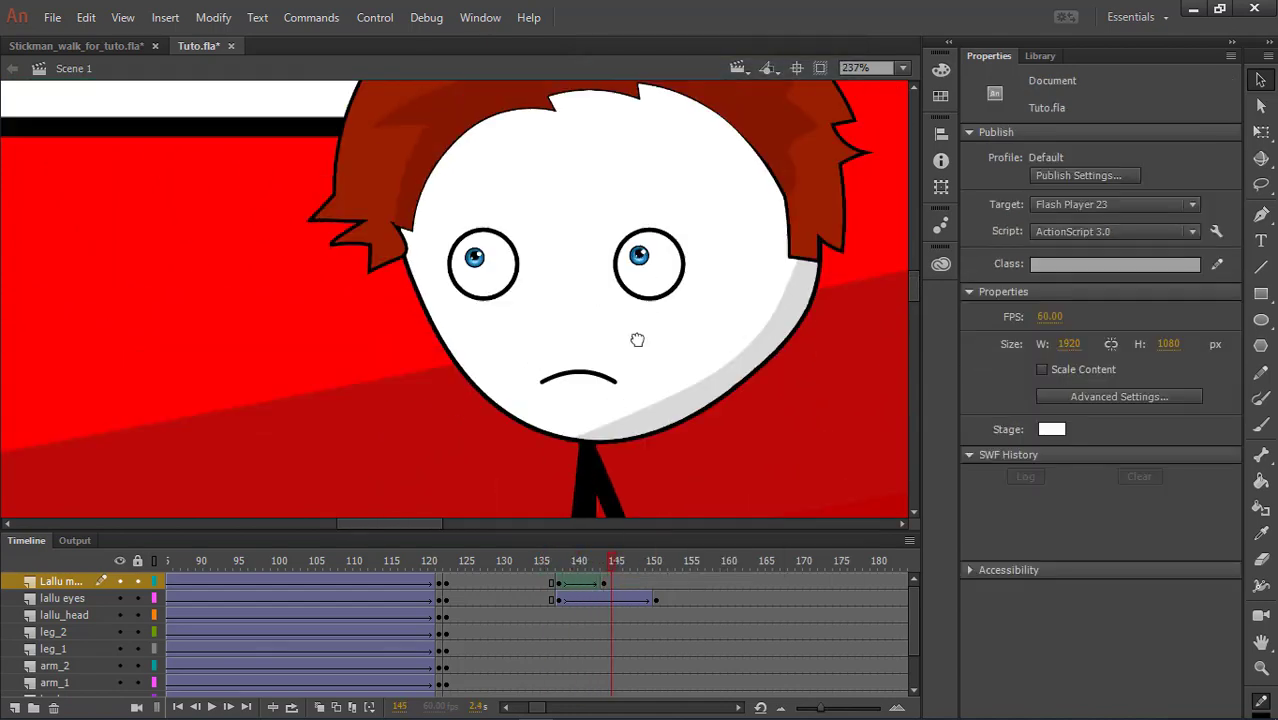
{"action": "left_click_drag", "start_coordinate": [636, 338], "coordinate": [609, 285]}
- Insert keyframes at frames 152 and 167 in the arm_1 layer
{"action": "left_click_drag", "start_coordinate": [612, 561], "coordinate": [663, 575]}
{"action": "left_click", "coordinate": [56, 632]}
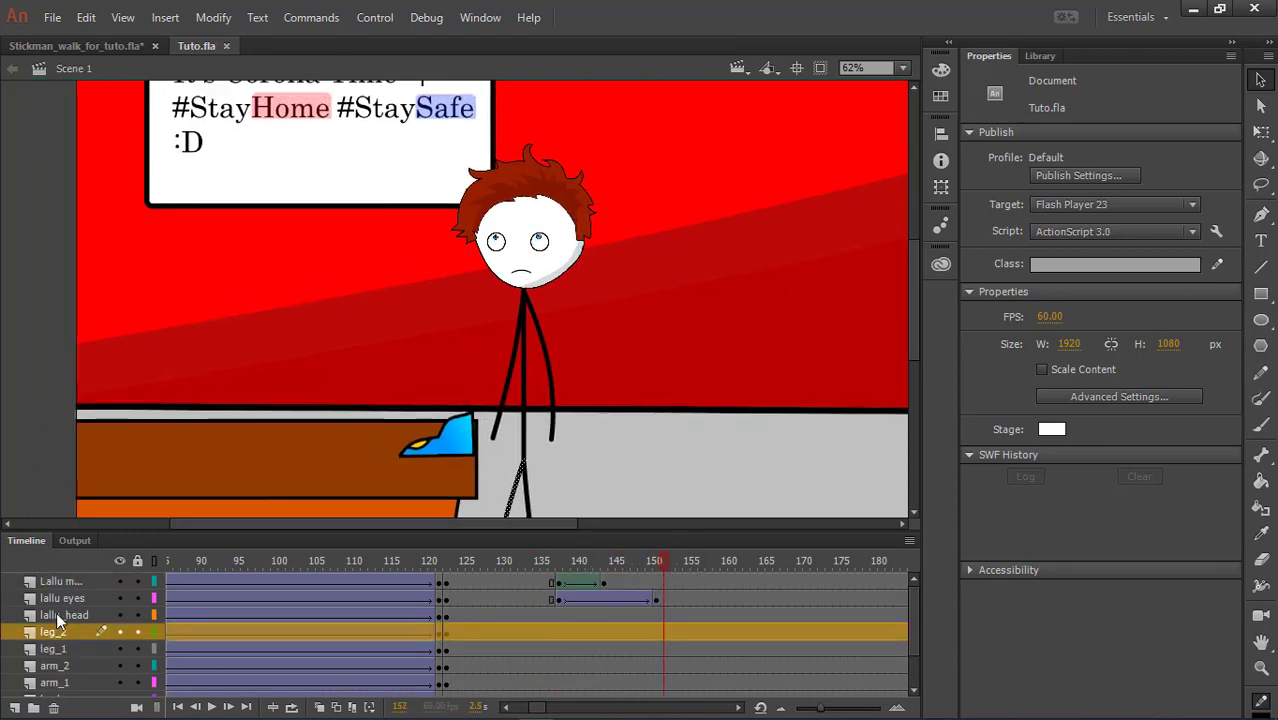
{"action": "left_click", "coordinate": [57, 615]}
{"action": "scroll", "coordinate": [90, 620], "scroll_direction": "down", "scroll_amount": 1}
{"action": "left_click", "coordinate": [67, 617]}
{"action": "left_click", "coordinate": [66, 632]}
{"action": "left_click", "coordinate": [66, 649]}
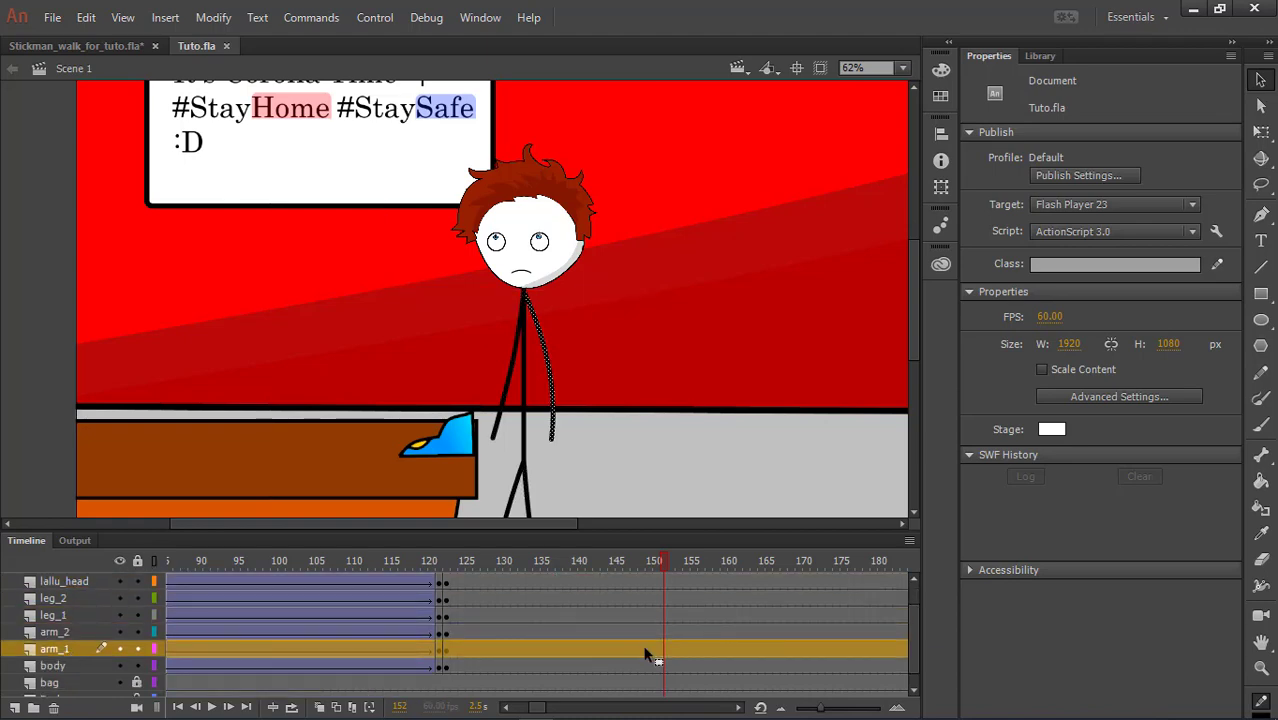
{"action": "scroll", "coordinate": [655, 655], "scroll_direction": "up", "scroll_amount": 1}
{"action": "scroll", "coordinate": [660, 656], "scroll_direction": "down", "scroll_amount": 1}
{"action": "left_click", "coordinate": [662, 647]}
{"action": "key", "text": "F6"}
{"action": "left_click", "coordinate": [773, 558]}
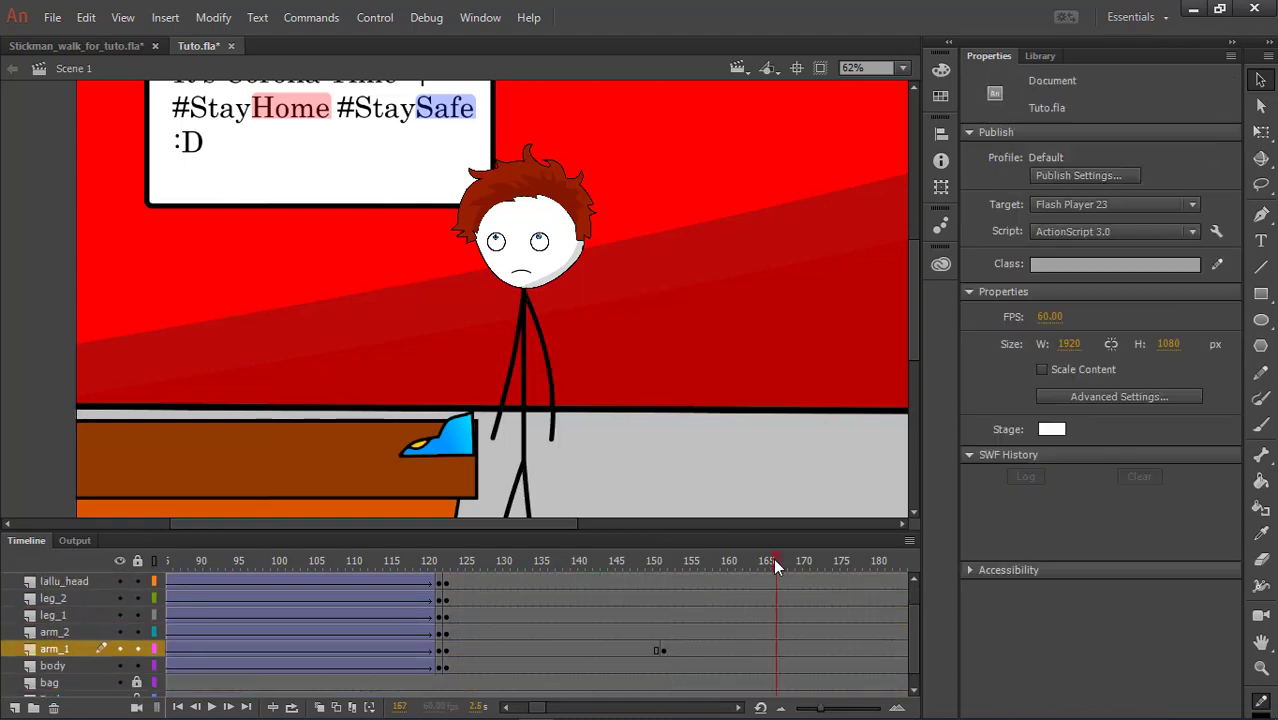
{"action": "left_click", "coordinate": [773, 646]}
{"action": "key", "text": "F6"}
- Move the arm_1 layer above the lallu_head layer in the layer order
{"action": "scroll", "coordinate": [524, 295], "scroll_direction": "up", "scroll_amount": 4}
{"action": "key", "text": "n"}
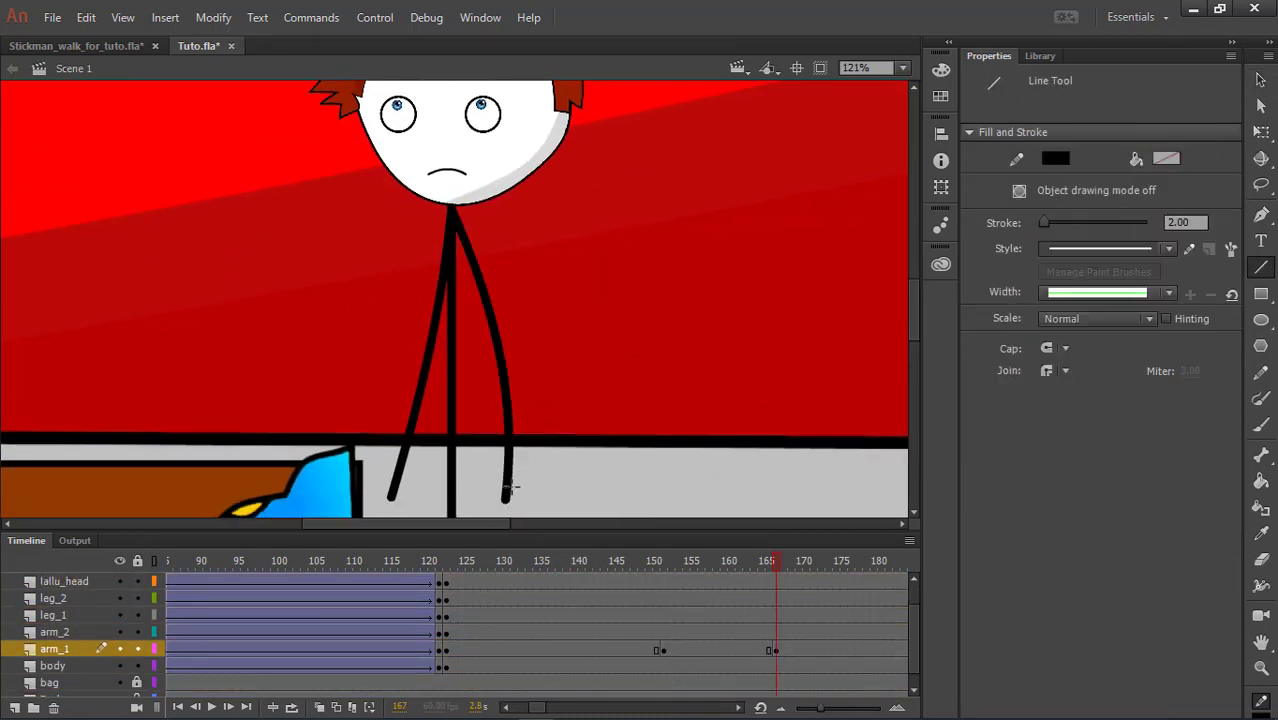
{"action": "key", "text": "v"}
{"action": "left_click_drag", "start_coordinate": [55, 649], "coordinate": [58, 580]}
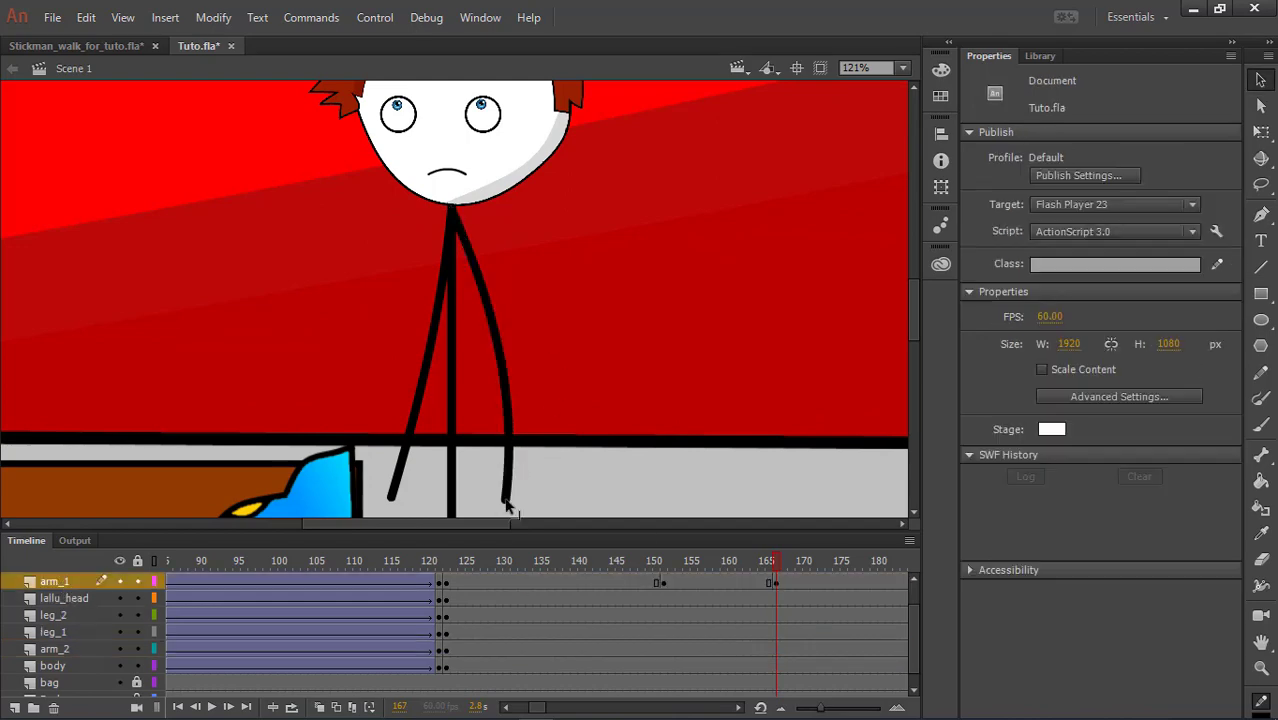
- Raise the end of the arm to the side of the face at frame 167 and shape-tween arm_1 between frames 152 and 167
{"action": "left_click_drag", "start_coordinate": [506, 501], "coordinate": [508, 262]}
{"action": "right_click", "coordinate": [712, 582]}
{"action": "left_click", "coordinate": [788, 77]}
{"action": "left_click", "coordinate": [634, 562]}
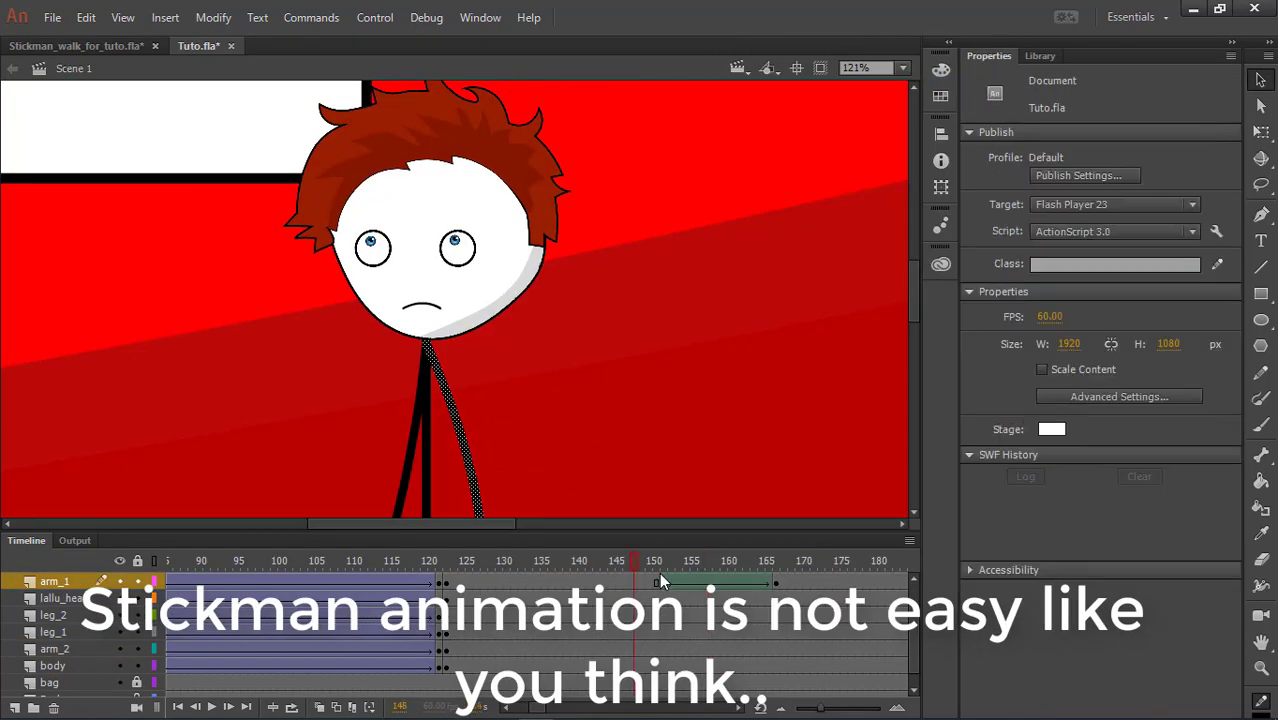
- Insert keyframes at frames 169 and 174 in the arm_1 layer
{"action": "scroll", "coordinate": [618, 255], "scroll_direction": "down", "scroll_amount": 5}
{"action": "left_click_drag", "start_coordinate": [660, 575], "coordinate": [791, 574]}
{"action": "left_click", "coordinate": [792, 583]}
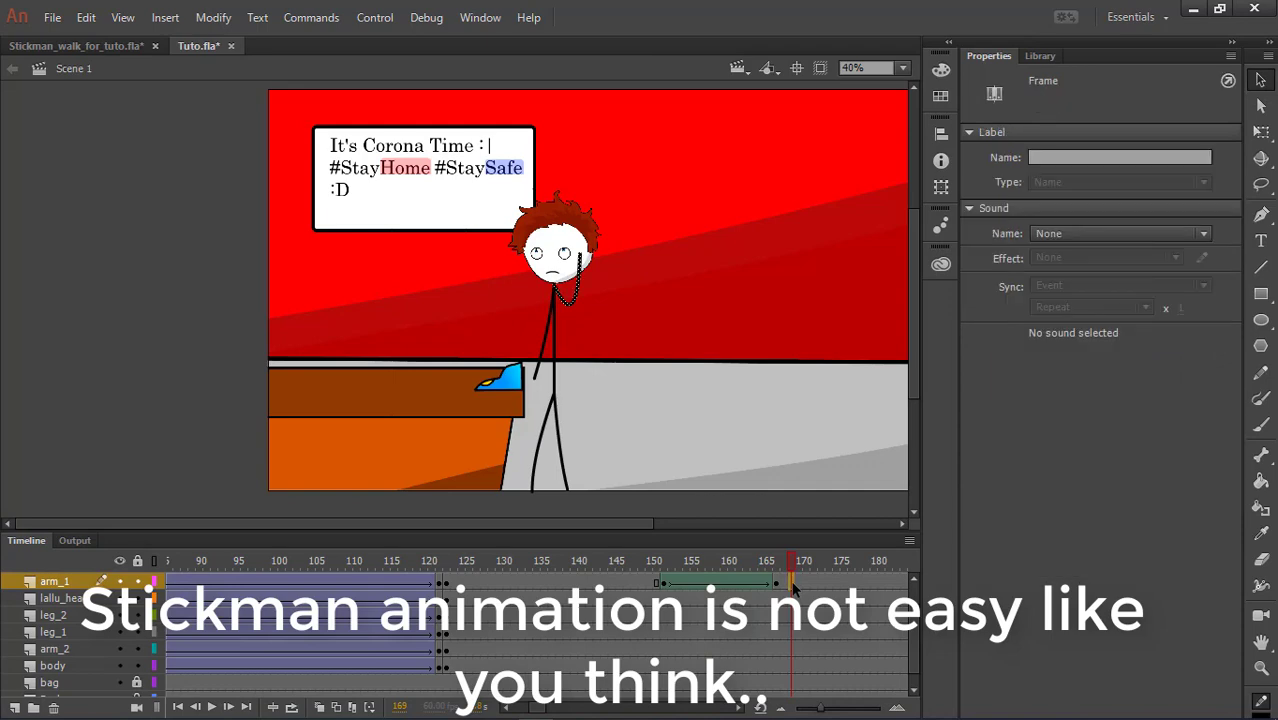
{"action": "key", "text": "F6"}
{"action": "left_click", "coordinate": [829, 567]}
{"action": "key", "text": "F6"}
- Lock every layer except arm_1 and deselect the arm
{"action": "scroll", "coordinate": [590, 252], "scroll_direction": "up", "scroll_amount": 7}
{"action": "key", "text": "n"}
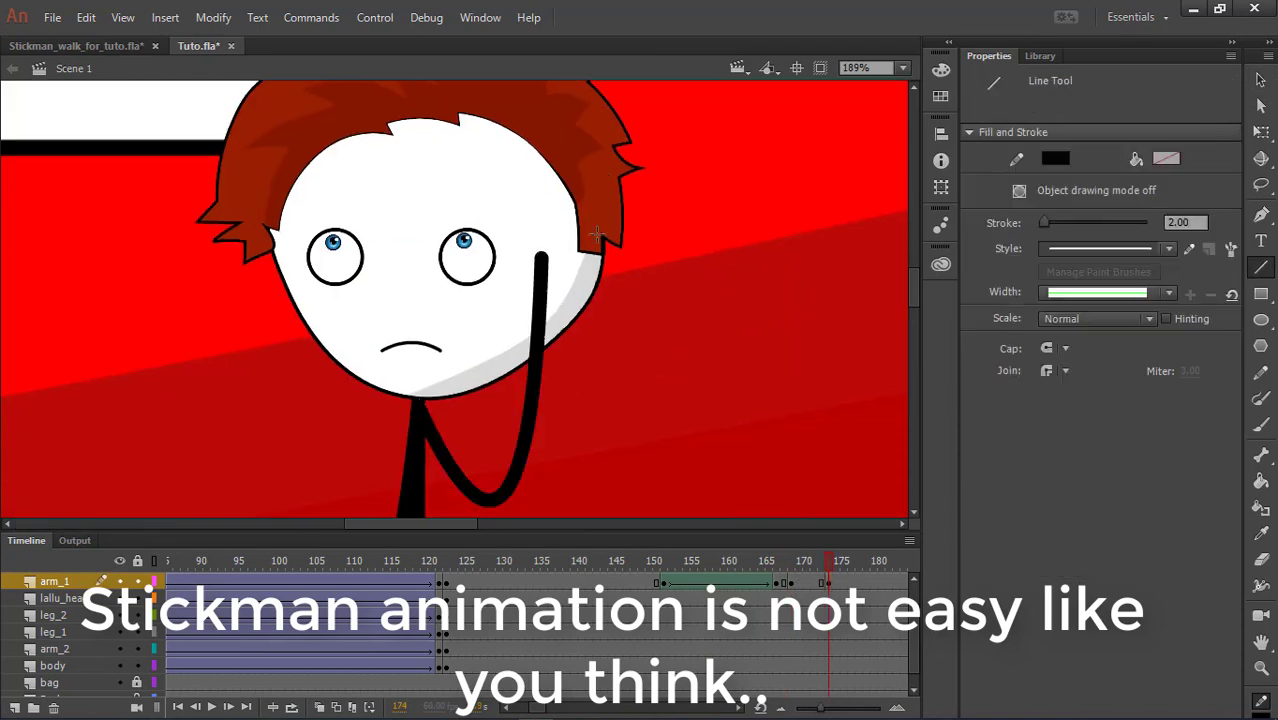
{"action": "key", "text": "v"}
{"action": "key", "text": "n"}
{"action": "key", "text": "v"}
{"action": "right_click", "coordinate": [63, 582]}
{"action": "left_click", "coordinate": [124, 129]}
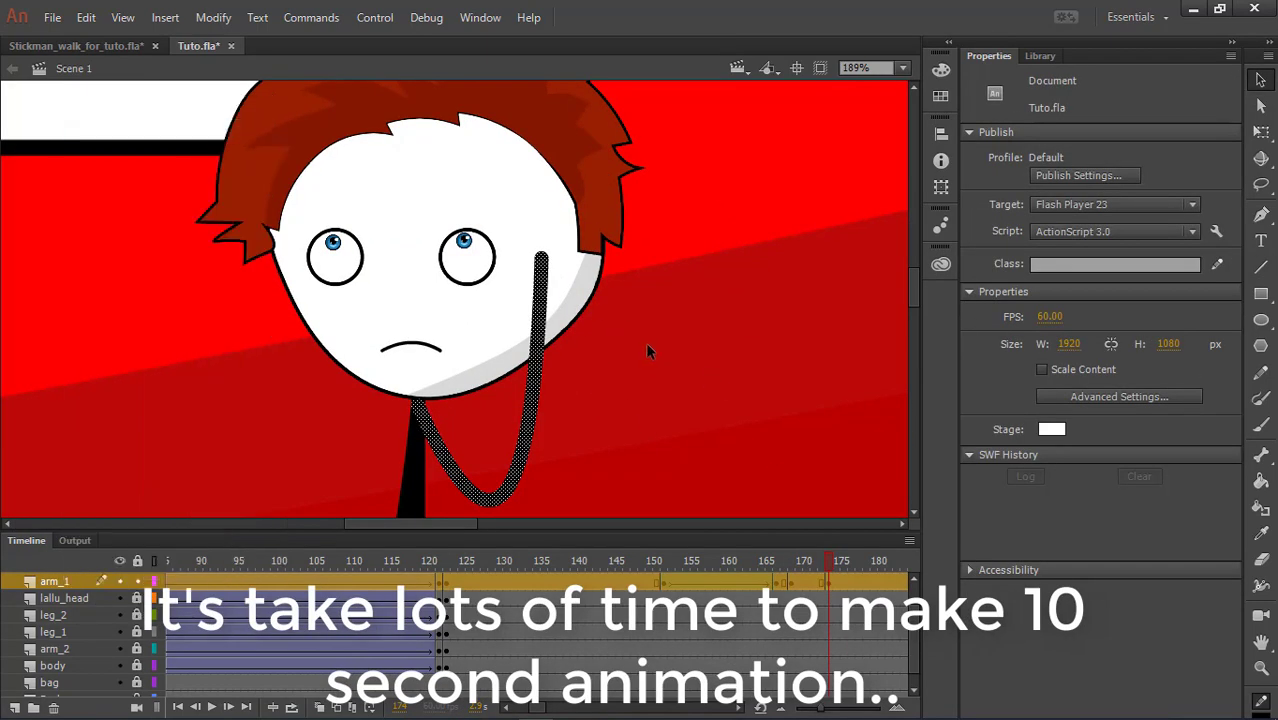
{"action": "left_click", "coordinate": [648, 352]}
- Shift the raised hand slightly outward at frame 174 and shape-tween arm_1 between frames 169 and 174
{"action": "left_click_drag", "start_coordinate": [541, 257], "coordinate": [553, 261]}
{"action": "right_click", "coordinate": [808, 582]}
{"action": "left_click", "coordinate": [862, 66]}
{"action": "left_click", "coordinate": [836, 564]}
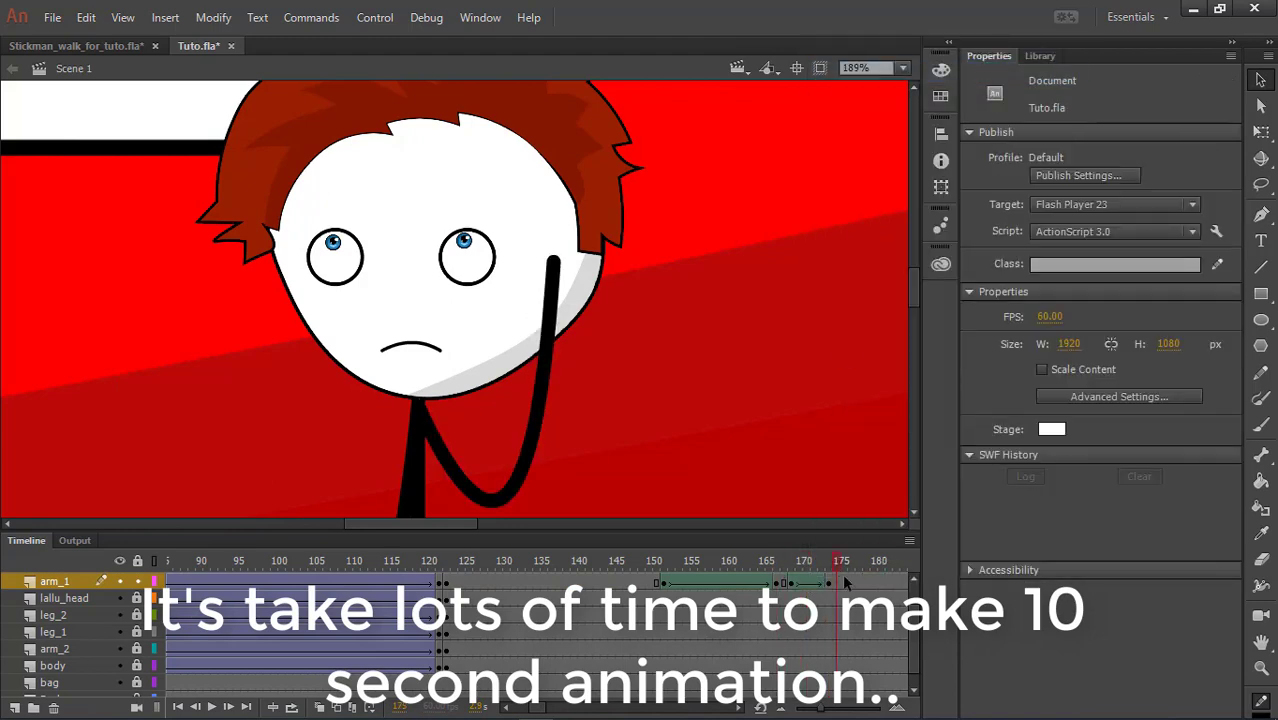
- Insert keyframes at frames 175 and 181 in the arm_1 layer
{"action": "left_click", "coordinate": [843, 583]}
{"action": "left_click", "coordinate": [880, 584]}
{"action": "left_click", "coordinate": [745, 388]}
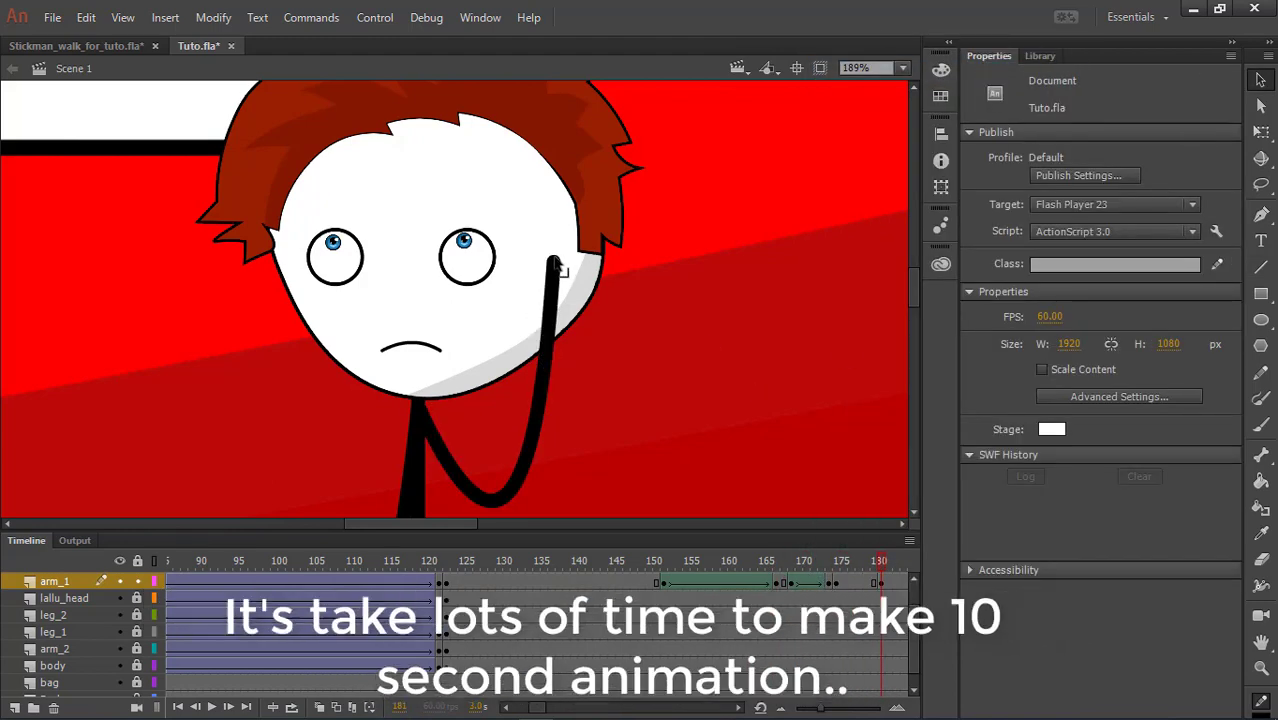
- Shift the raised hand slightly back toward the face at frame 181 and shape-tween arm_1 between frames 175 and 181
{"action": "left_click_drag", "start_coordinate": [555, 262], "coordinate": [543, 258]}
{"action": "right_click", "coordinate": [859, 582]}
{"action": "left_click", "coordinate": [938, 71]}
- Play back and scrub through the arm-raising animation to check its timing
{"action": "left_click_drag", "start_coordinate": [862, 564], "coordinate": [596, 573]}
{"action": "scroll", "coordinate": [566, 244], "scroll_direction": "down", "scroll_amount": 5}
{"action": "left_click", "coordinate": [212, 707]}
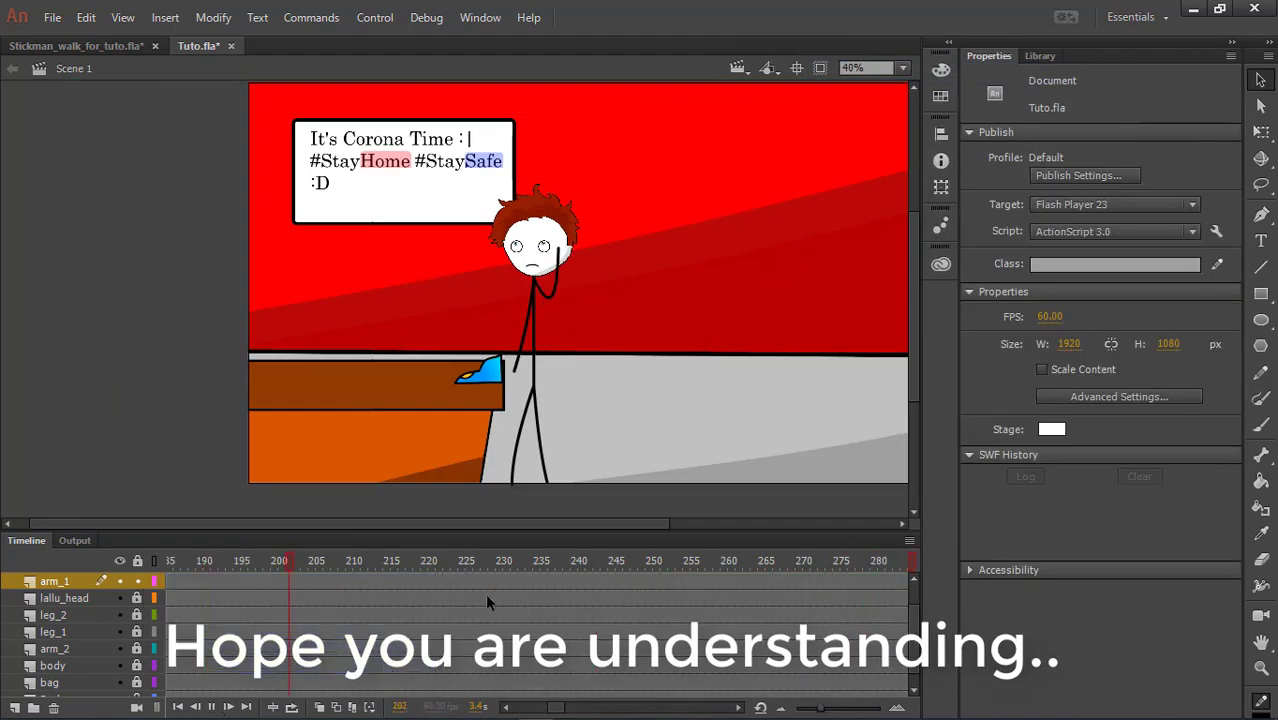
{"action": "left_click_drag", "start_coordinate": [490, 563], "coordinate": [608, 583]}
{"action": "left_click", "coordinate": [212, 707]}
{"action": "left_click_drag", "start_coordinate": [388, 537], "coordinate": [624, 588]}
{"action": "left_click", "coordinate": [210, 707]}
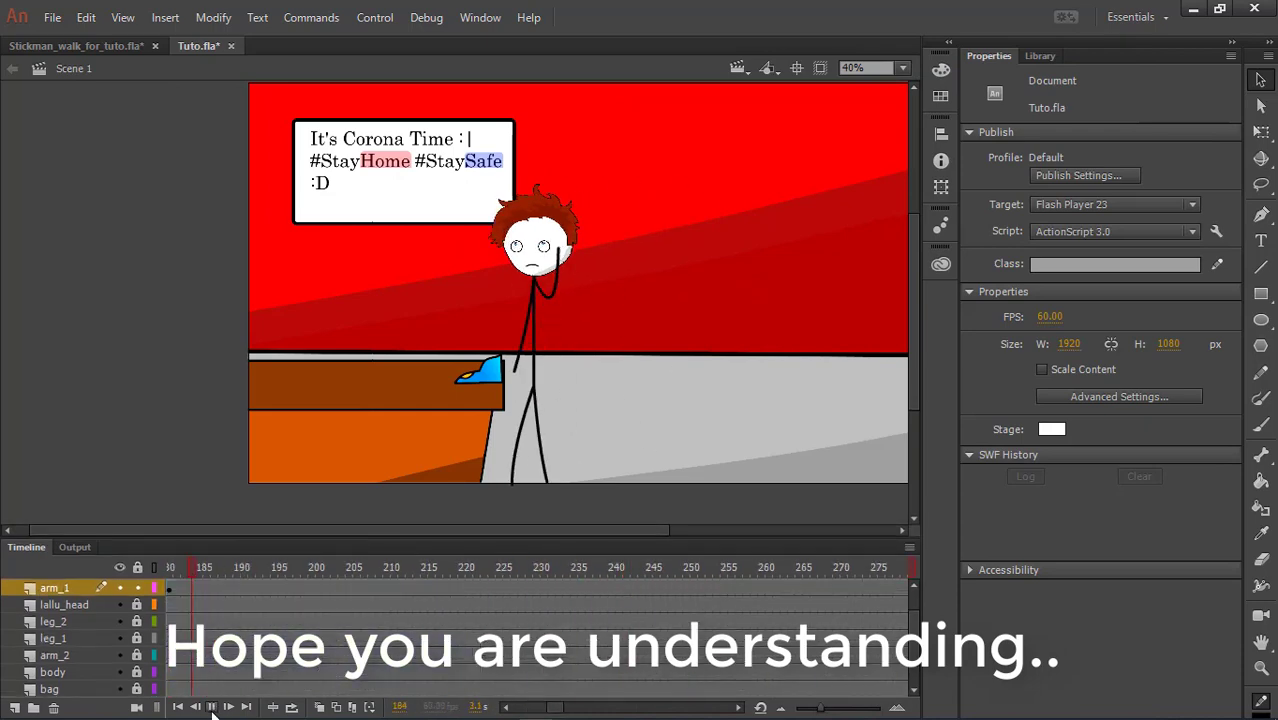
{"action": "left_click_drag", "start_coordinate": [270, 572], "coordinate": [410, 617]}
- Move arm_1's small hand-shift tweens later to frames 177 through 189 and its raised-arm keyframe to frame 174
{"action": "left_click_drag", "start_coordinate": [597, 589], "coordinate": [694, 589]}
{"action": "left_click_drag", "start_coordinate": [620, 588], "coordinate": [703, 590]}
{"action": "scroll", "coordinate": [703, 600], "scroll_direction": "up", "scroll_amount": 2}
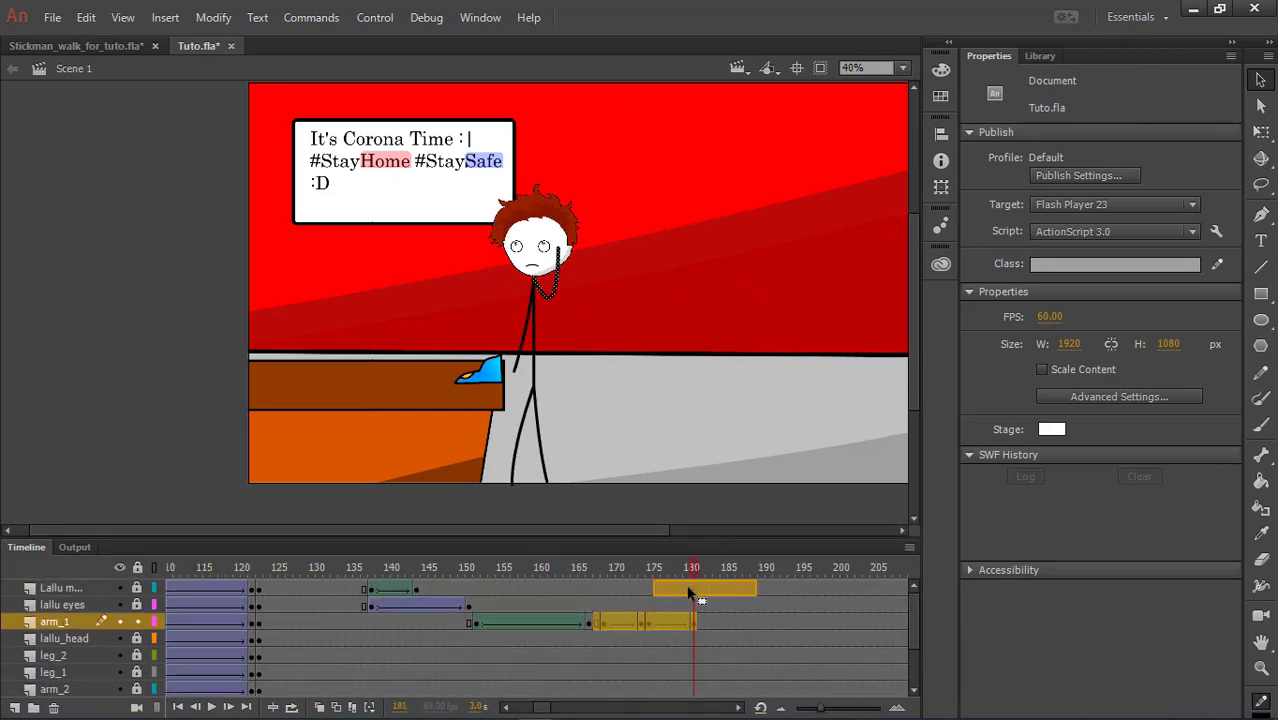
{"action": "left_click", "coordinate": [586, 621]}
{"action": "left_click_drag", "start_coordinate": [491, 598], "coordinate": [437, 622]}
{"action": "left_click", "coordinate": [213, 706]}
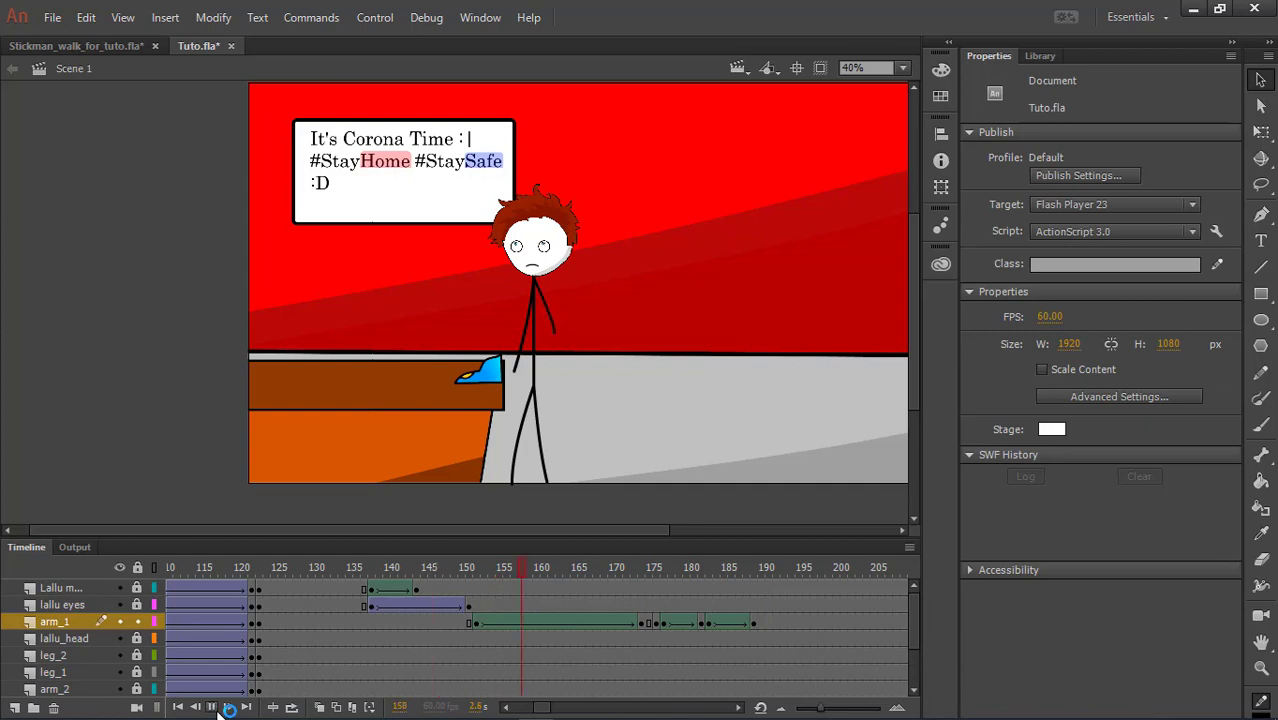
- Insert arm_1 keyframes at frames 194 and 210, and lower the raised arm to hang beside the body at frame 210
{"action": "left_click_drag", "start_coordinate": [398, 569], "coordinate": [613, 617]}
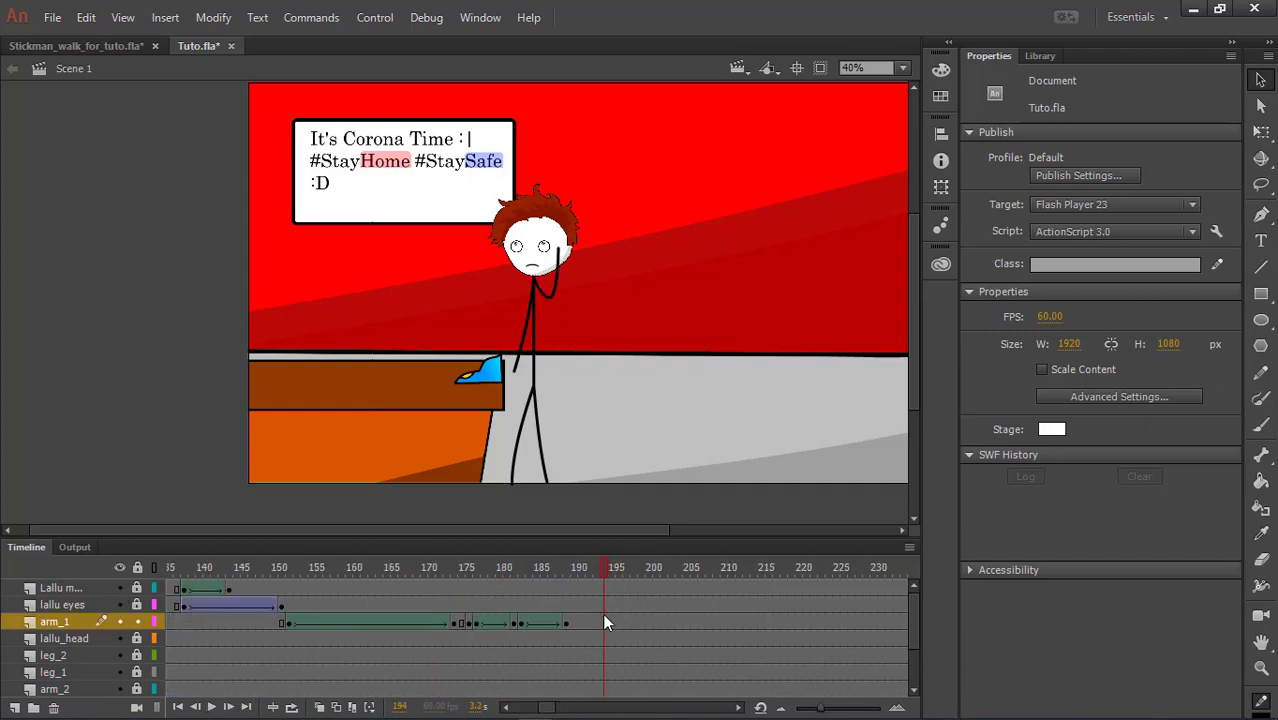
{"action": "left_click", "coordinate": [604, 623]}
{"action": "left_click", "coordinate": [726, 567]}
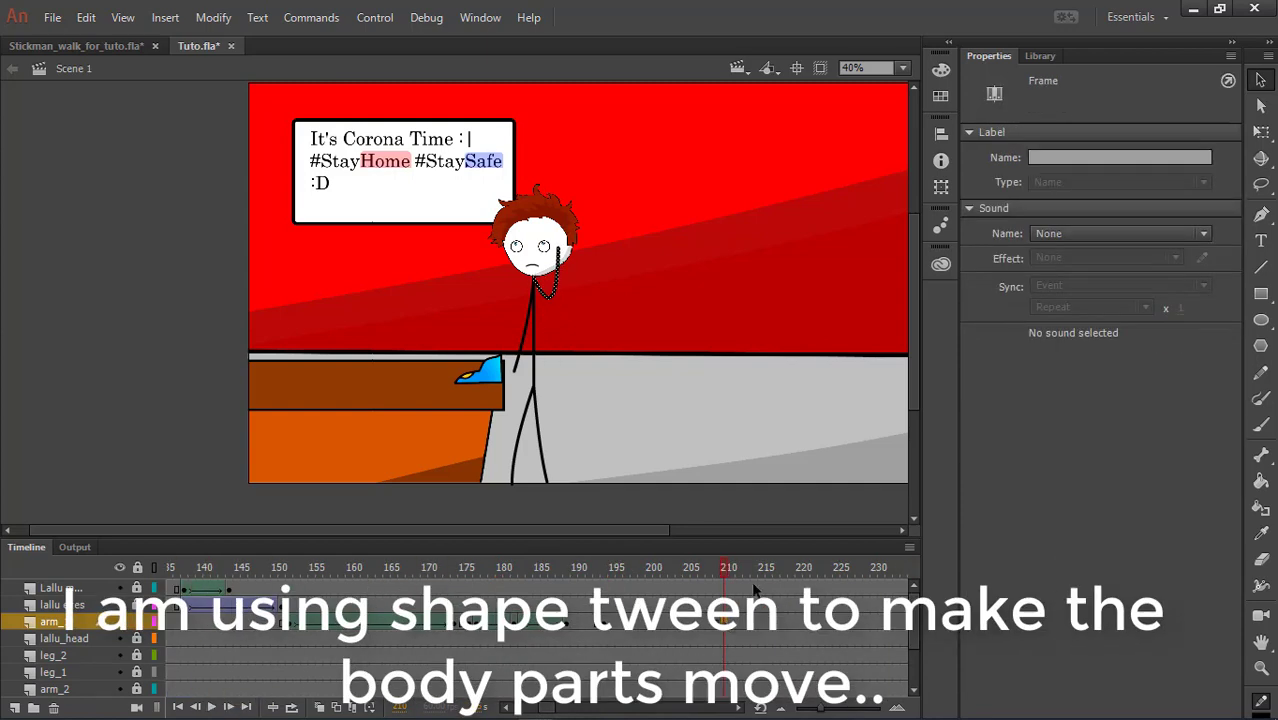
{"action": "left_click", "coordinate": [555, 380]}
{"action": "left_click_drag", "start_coordinate": [552, 373], "coordinate": [547, 374]}
{"action": "scroll", "coordinate": [568, 357], "scroll_direction": "up", "scroll_amount": 5}
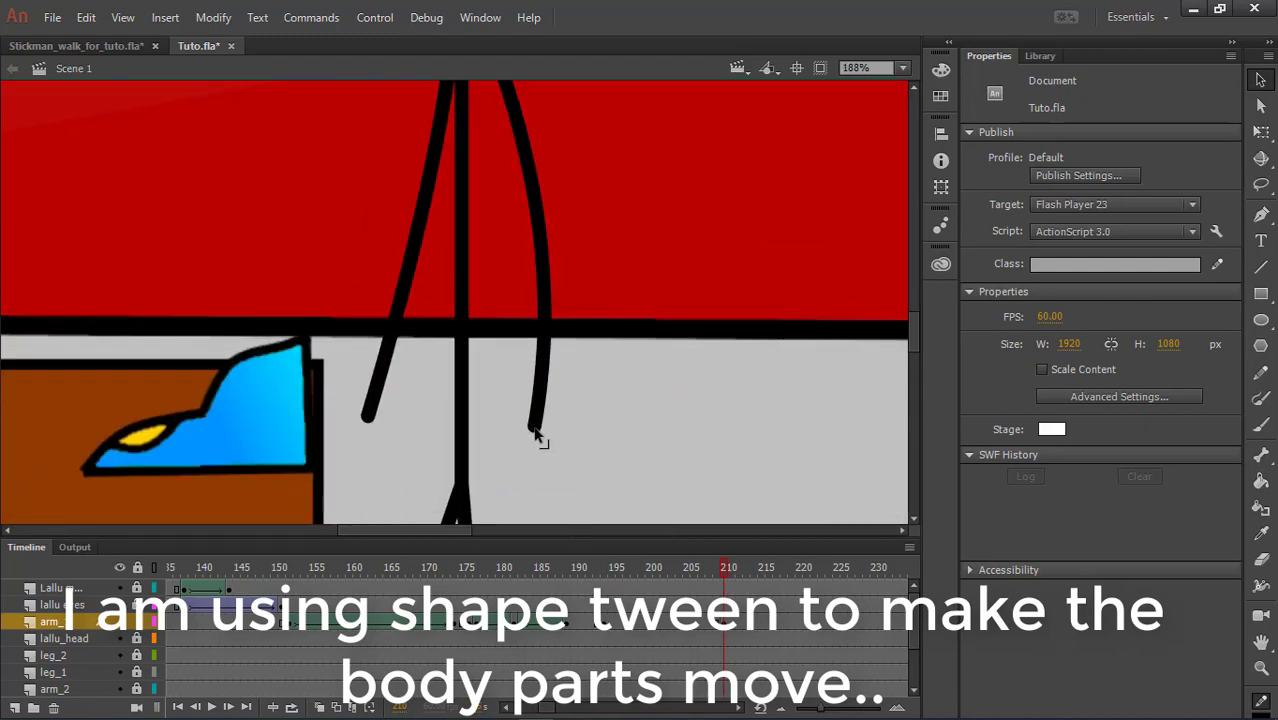
{"action": "left_click_drag", "start_coordinate": [535, 429], "coordinate": [556, 423]}
- Shape-tween arm_1 between frames 194 and 210 and save the document
{"action": "right_click", "coordinate": [657, 625]}
{"action": "left_click", "coordinate": [705, 112]}
{"action": "scroll", "coordinate": [636, 356], "scroll_direction": "down", "scroll_amount": 3}
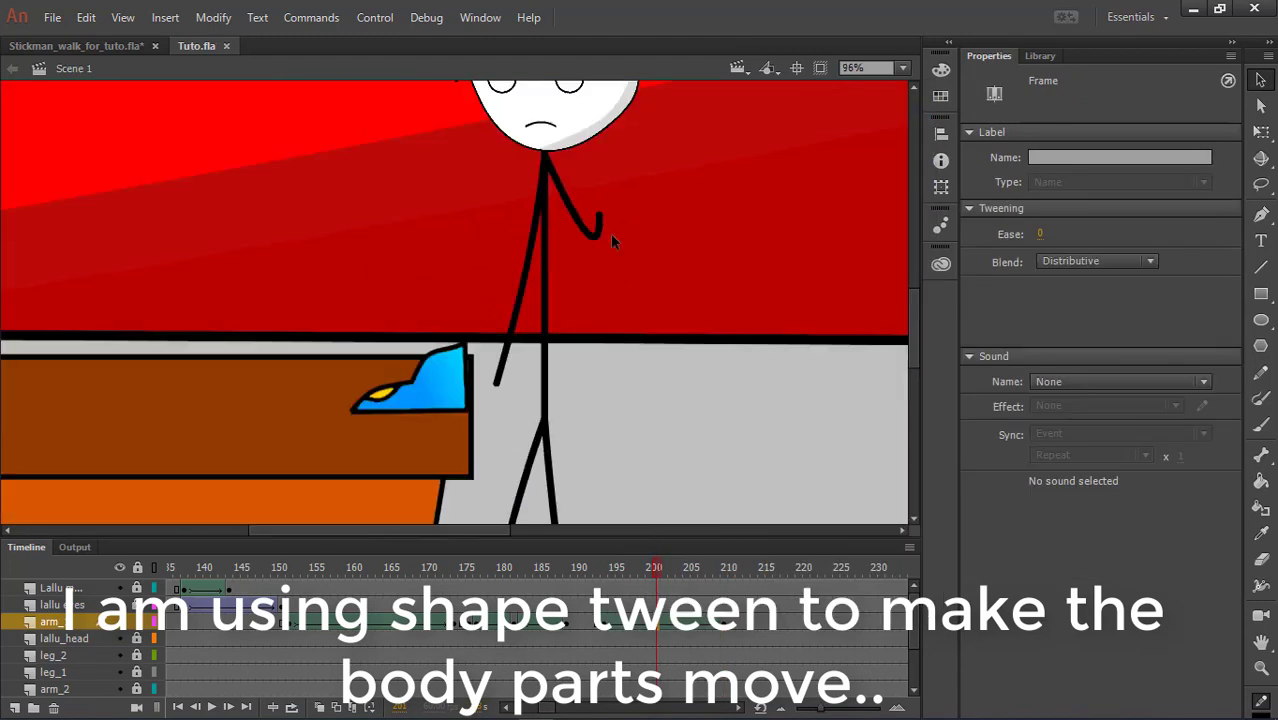
{"action": "scroll", "coordinate": [610, 233], "scroll_direction": "up", "scroll_amount": 2}
{"action": "key", "text": "ctrl+s"}
- Unlock the mouth and eyes layers, and insert keyframes at frames 194 and 202 in the eyes layer
{"action": "left_click", "coordinate": [604, 569]}
{"action": "left_click_drag", "start_coordinate": [137, 588], "coordinate": [137, 605]}
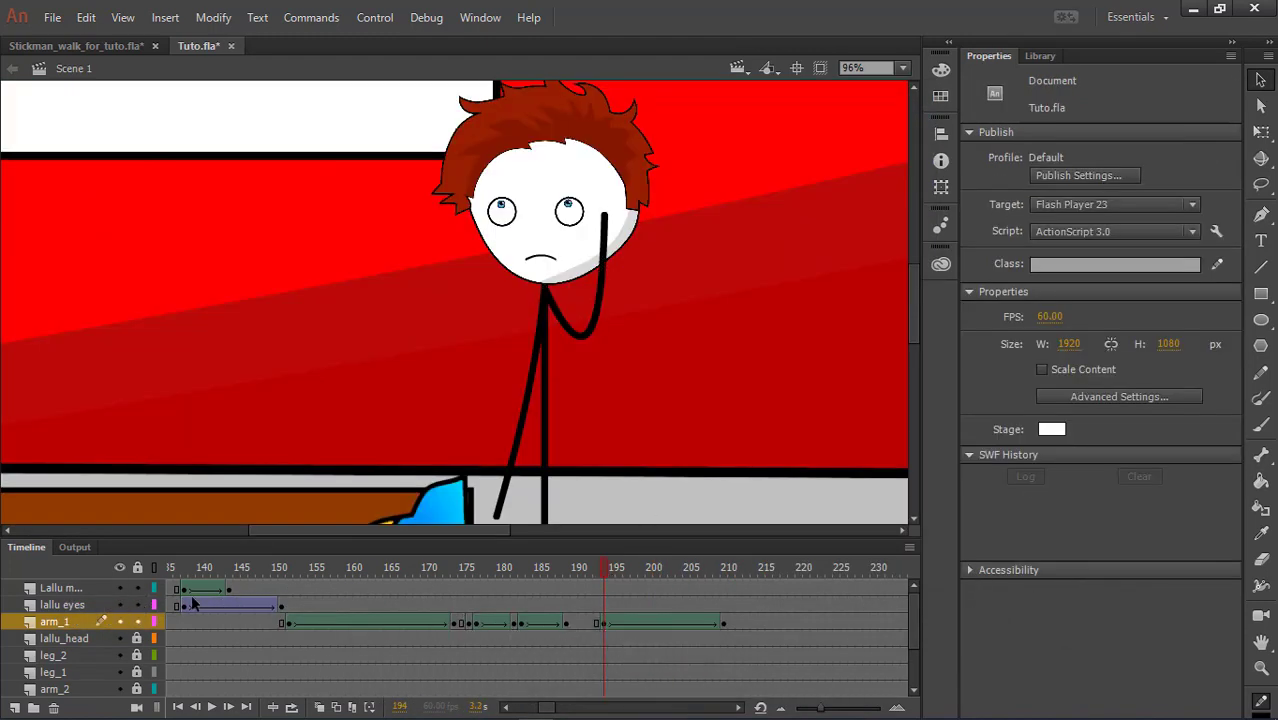
{"action": "left_click", "coordinate": [604, 606]}
{"action": "key", "text": "F6"}
{"action": "left_click", "coordinate": [664, 572]}
{"action": "left_click", "coordinate": [663, 606]}
{"action": "key", "text": "F6"}
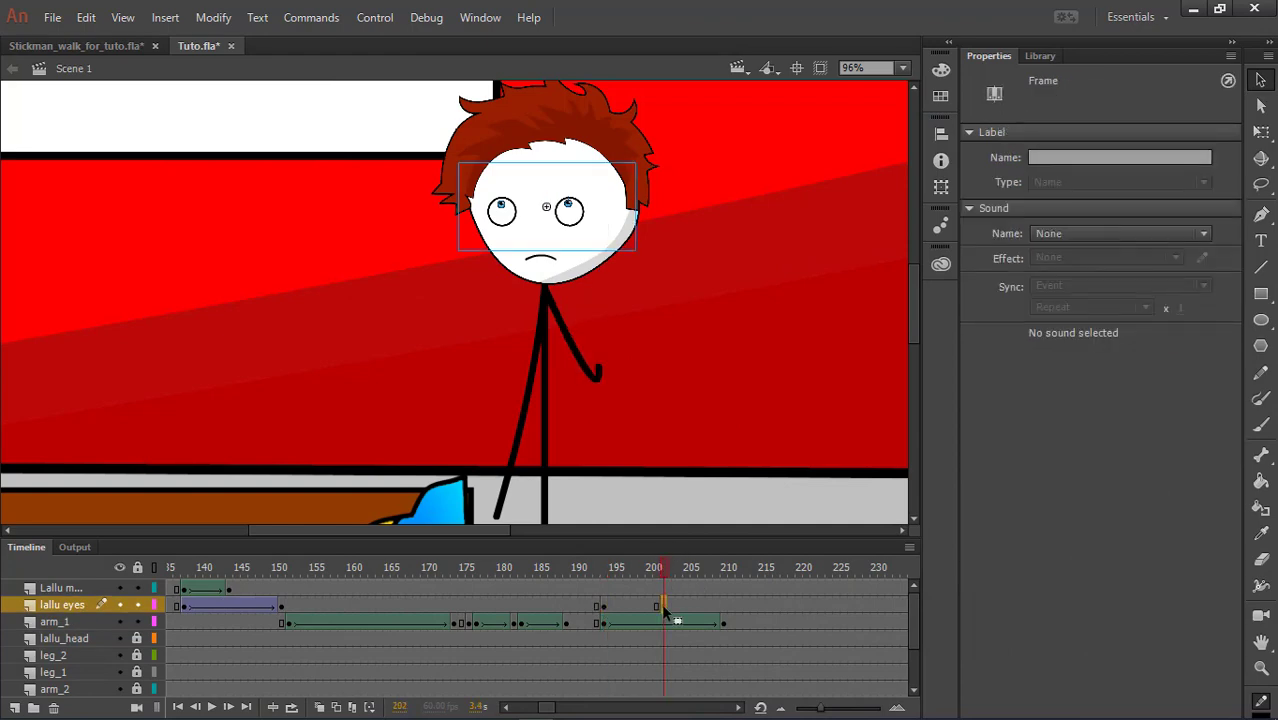
- Move the pupils down and to the left at frame 202 and classic-tween the eyes layer between frames 194 and 202
{"action": "scroll", "coordinate": [581, 184], "scroll_direction": "up", "scroll_amount": 4}
{"action": "left_click_drag", "start_coordinate": [548, 234], "coordinate": [534, 257]}
{"action": "right_click", "coordinate": [641, 603]}
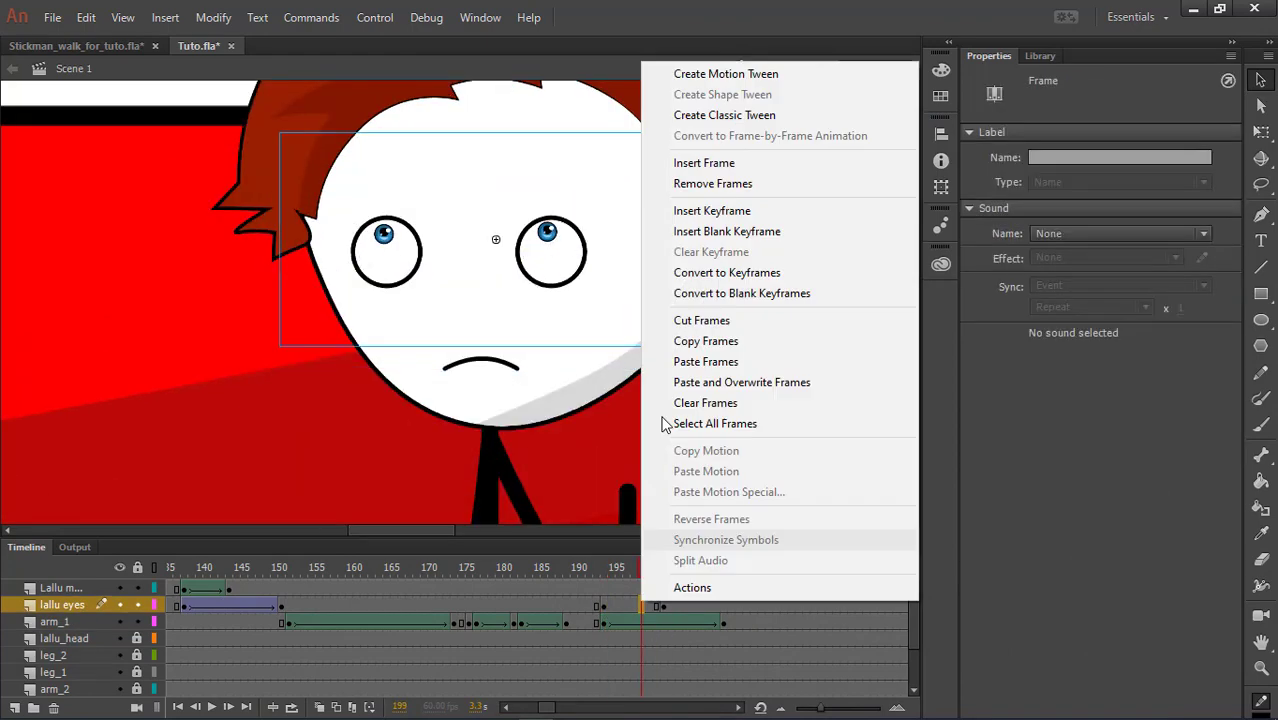
{"action": "left_click", "coordinate": [724, 115]}
- Insert mouth layer keyframes at frames 194 and 200, and flatten the frown into a straight line at frame 200
{"action": "left_click", "coordinate": [603, 588]}
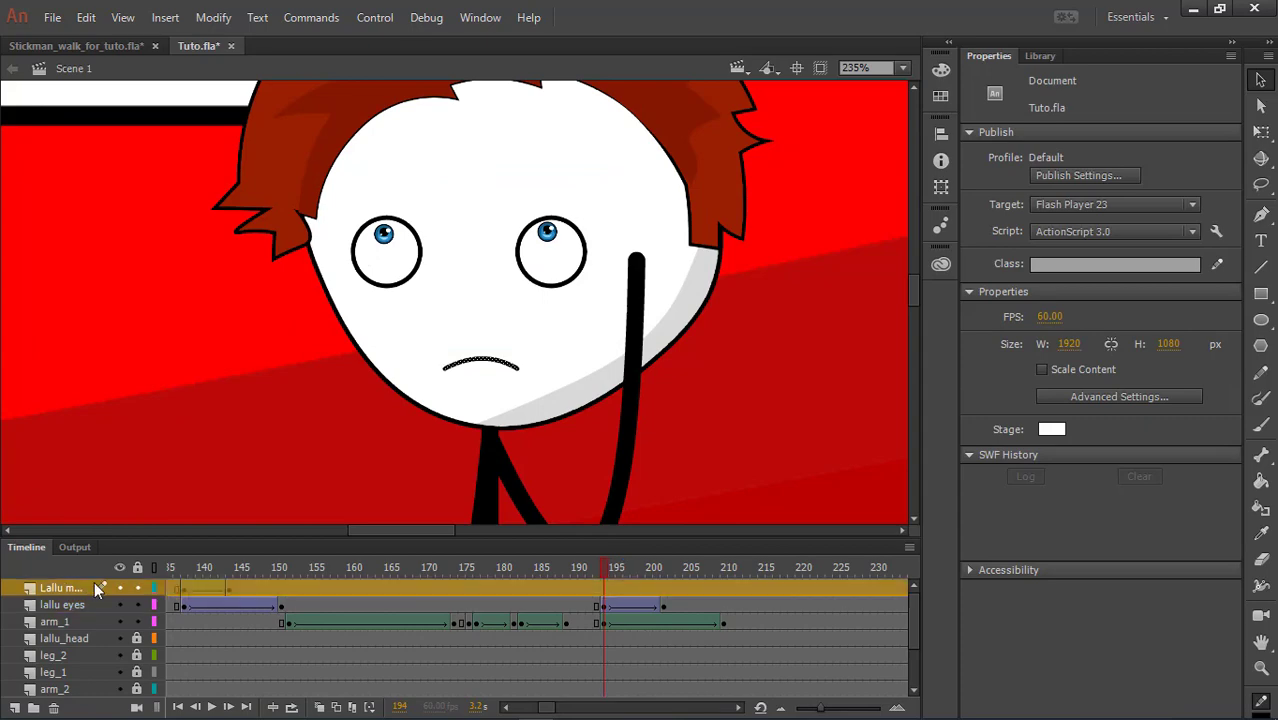
{"action": "key", "text": "F6"}
{"action": "left_click", "coordinate": [649, 571]}
{"action": "left_click", "coordinate": [649, 587]}
{"action": "key", "text": "F6"}
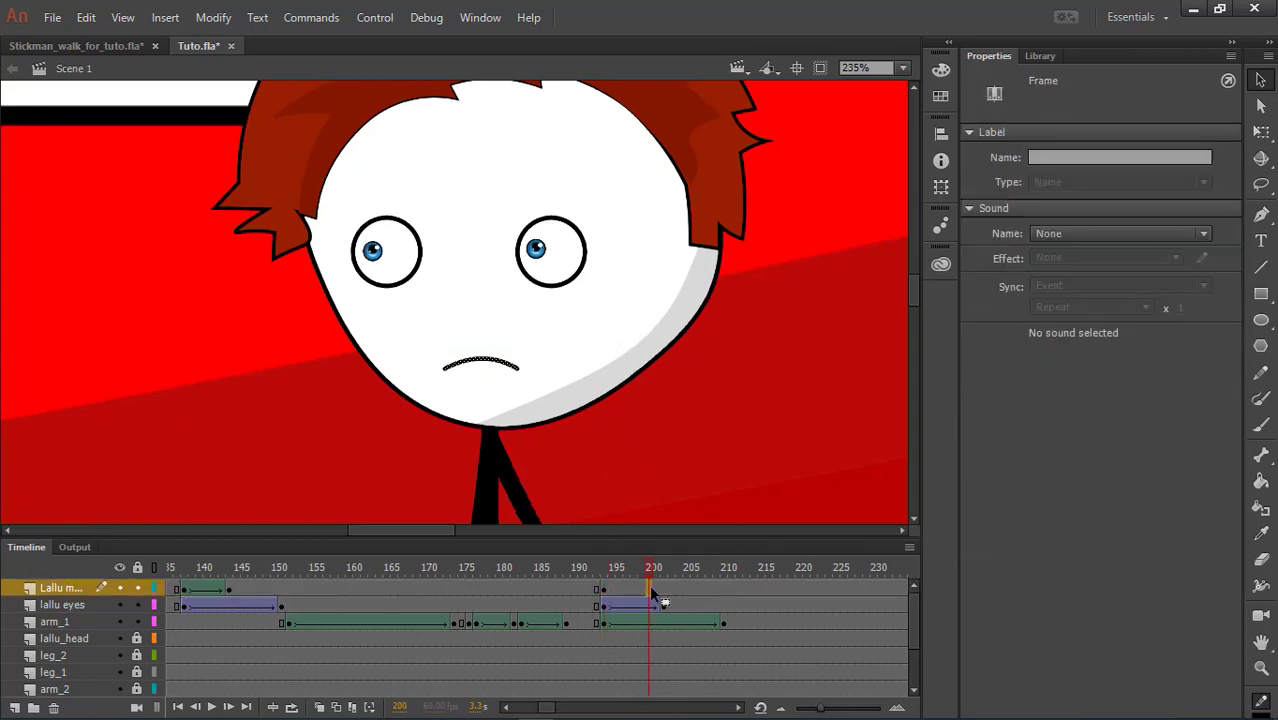
{"action": "left_click", "coordinate": [469, 343]}
{"action": "left_click_drag", "start_coordinate": [482, 358], "coordinate": [484, 370]}
- Shape-tween the mouth layer between frames 194 and 200 and save the document
{"action": "left_click", "coordinate": [626, 589]}
{"action": "right_click", "coordinate": [626, 589]}
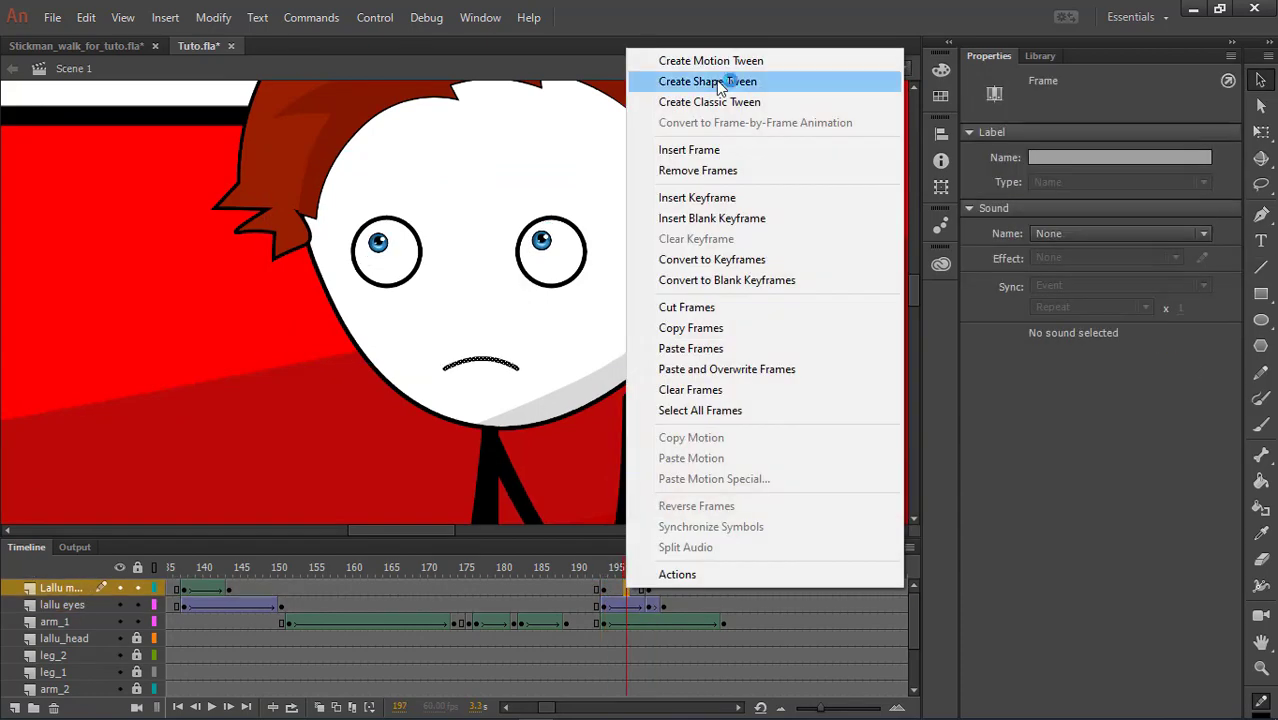
{"action": "left_click", "coordinate": [727, 81]}
{"action": "key", "text": "ctrl+s"}
{"action": "scroll", "coordinate": [662, 273], "scroll_direction": "down", "scroll_amount": 4}
{"action": "scroll", "coordinate": [662, 273], "scroll_direction": "down", "scroll_amount": 1}
- Insert keyframes at frames 212 and 216 in the eyes layer
{"action": "left_click_drag", "start_coordinate": [622, 570], "coordinate": [735, 606]}
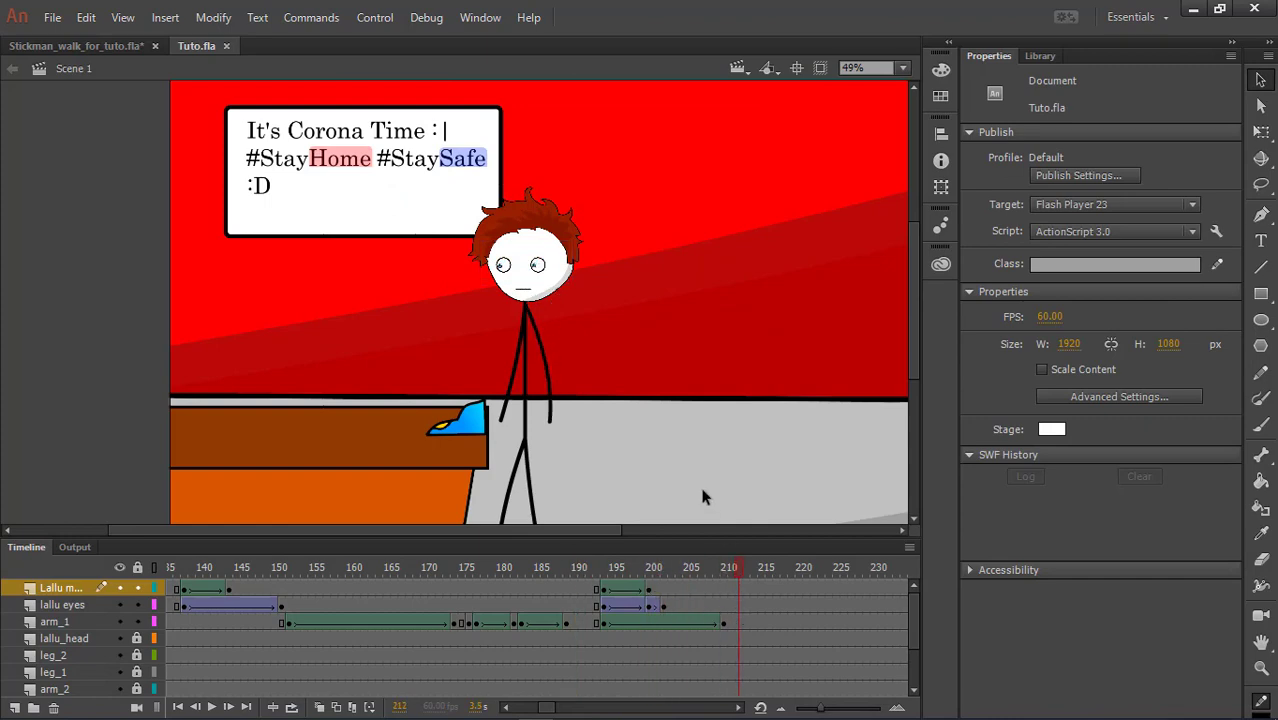
{"action": "scroll", "coordinate": [563, 271], "scroll_direction": "up", "scroll_amount": 4}
{"action": "left_click_drag", "start_coordinate": [563, 271], "coordinate": [686, 137]}
{"action": "left_click", "coordinate": [737, 606]}
{"action": "key", "text": "F6"}
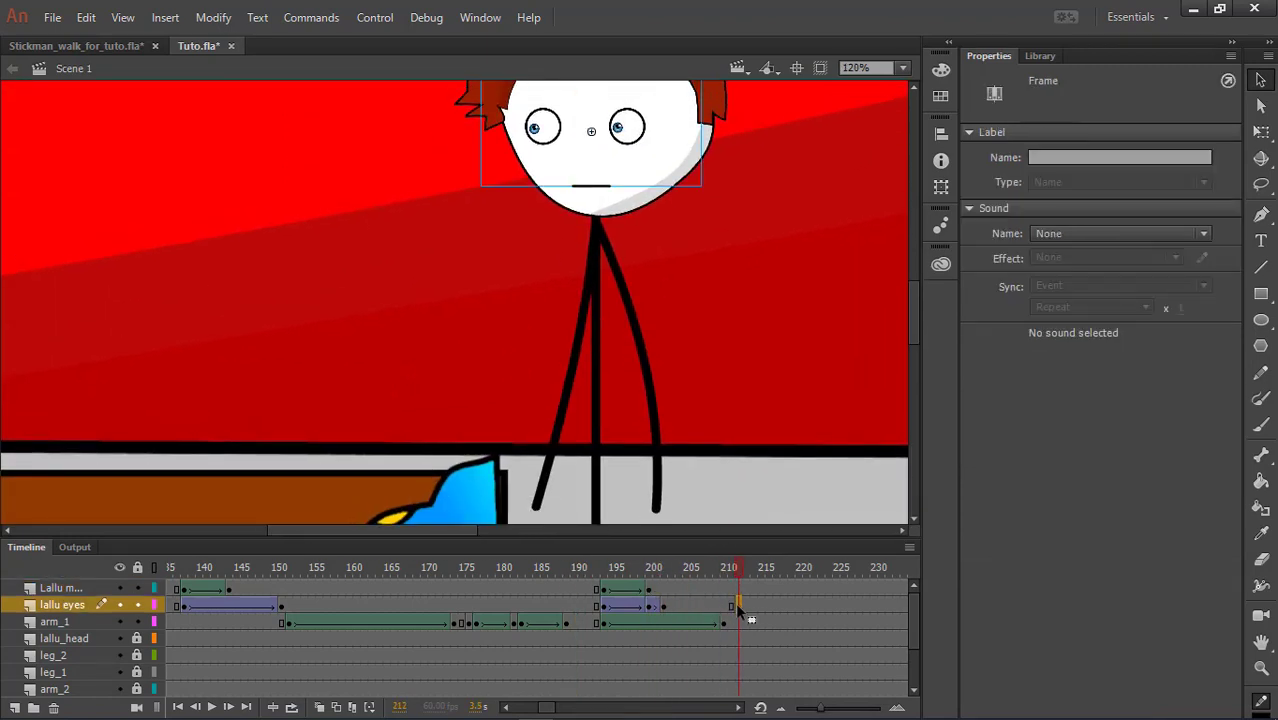
{"action": "left_click_drag", "start_coordinate": [739, 569], "coordinate": [769, 603]}
{"action": "left_click", "coordinate": [769, 605]}
{"action": "key", "text": "F6"}
- Move the pupils down and slightly to the right at frame 216 so the figure looks downward
{"action": "scroll", "coordinate": [658, 134], "scroll_direction": "up", "scroll_amount": 2}
{"action": "left_click_drag", "start_coordinate": [593, 125], "coordinate": [600, 134]}
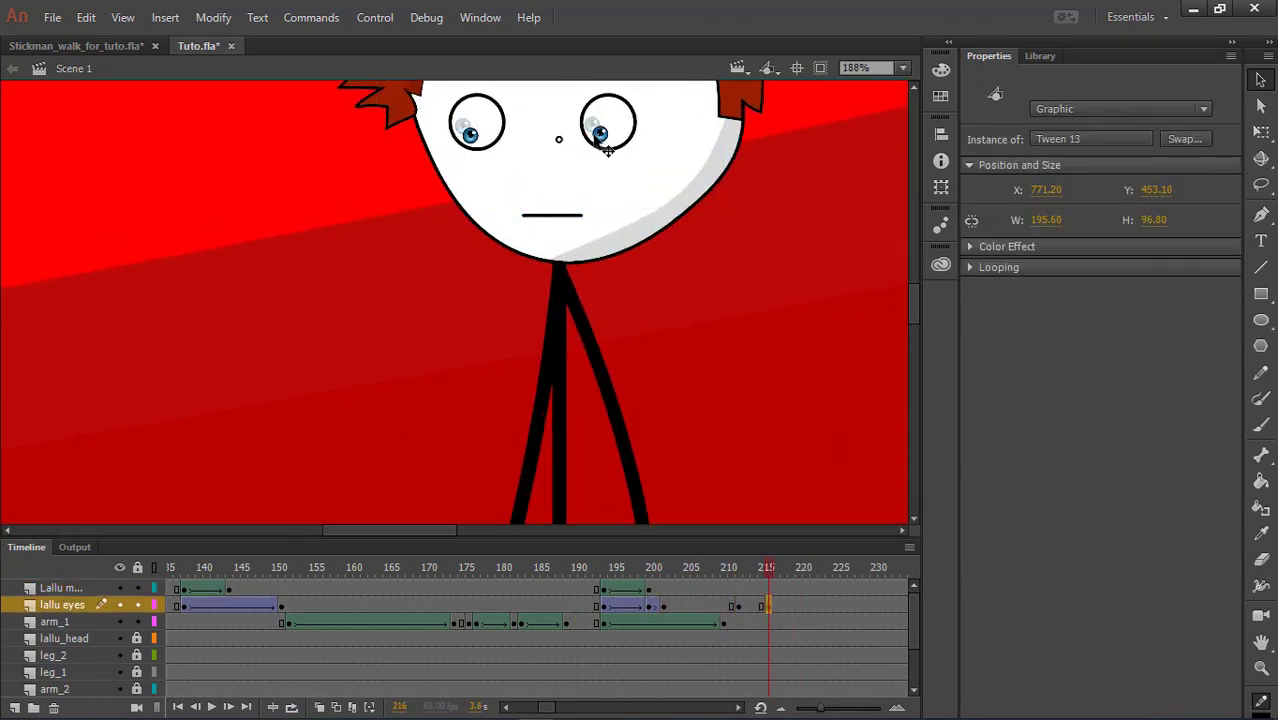
{"action": "scroll", "coordinate": [631, 168], "scroll_direction": "down", "scroll_amount": 4}
- Classic-tween the eyes layer between frames 212 and 216 and save the document
{"action": "right_click", "coordinate": [746, 607]}
{"action": "left_click", "coordinate": [800, 116]}
{"action": "left_click", "coordinate": [770, 572]}
{"action": "left_click", "coordinate": [786, 578]}
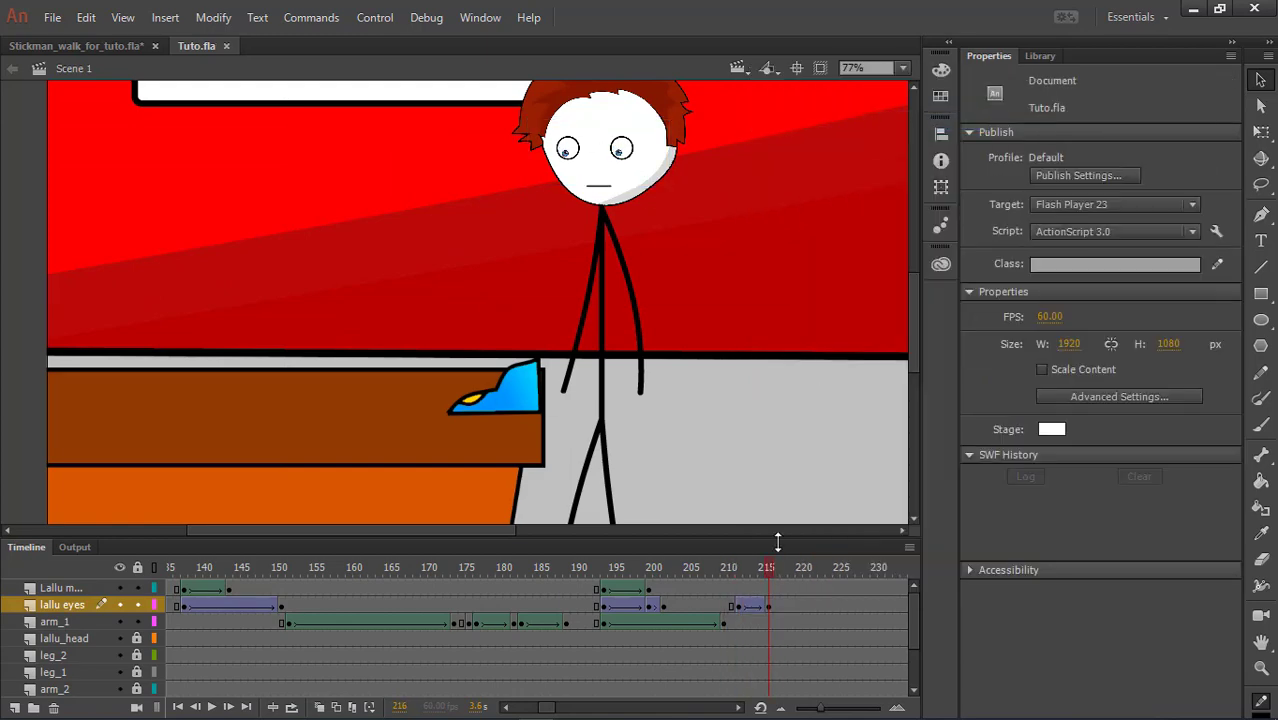
{"action": "key", "text": "ctrl+s"}
{"action": "scroll", "coordinate": [573, 372], "scroll_direction": "down", "scroll_amount": 3}
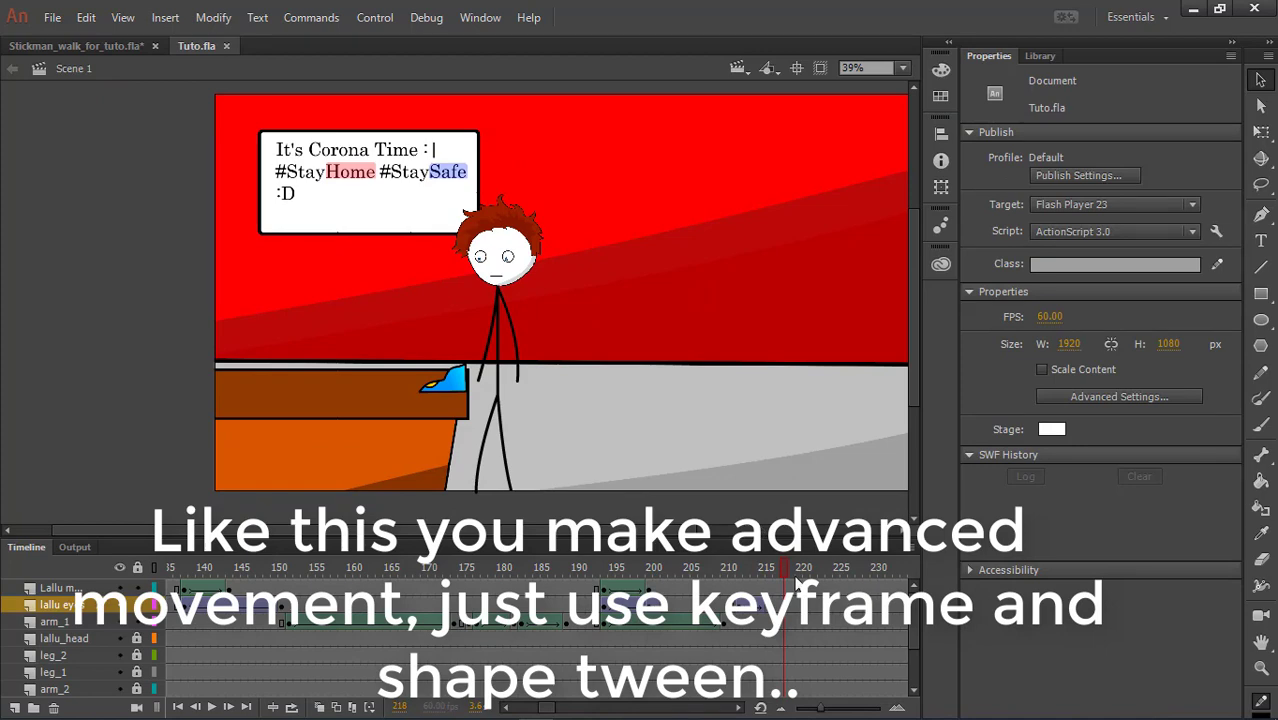
- Unlock the lallu_head layer and select its frame 218
{"action": "left_click", "coordinate": [55, 621]}
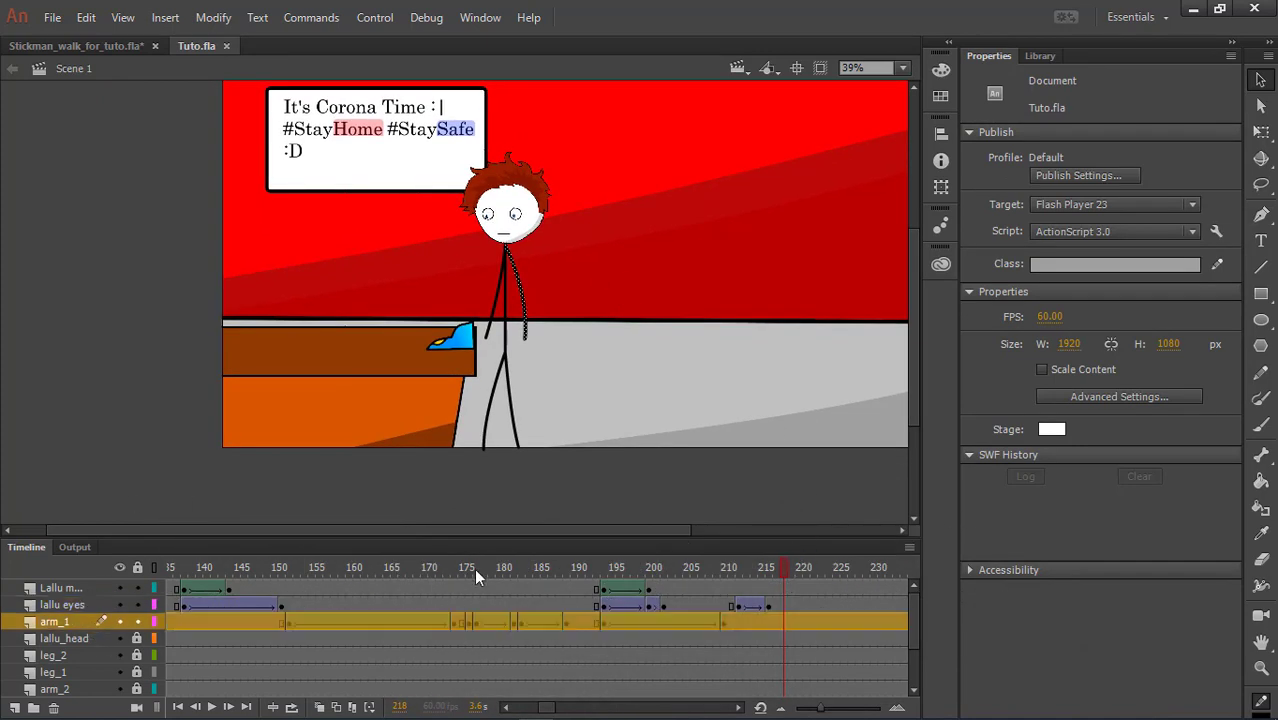
{"action": "left_click", "coordinate": [60, 638]}
{"action": "left_click", "coordinate": [784, 638]}
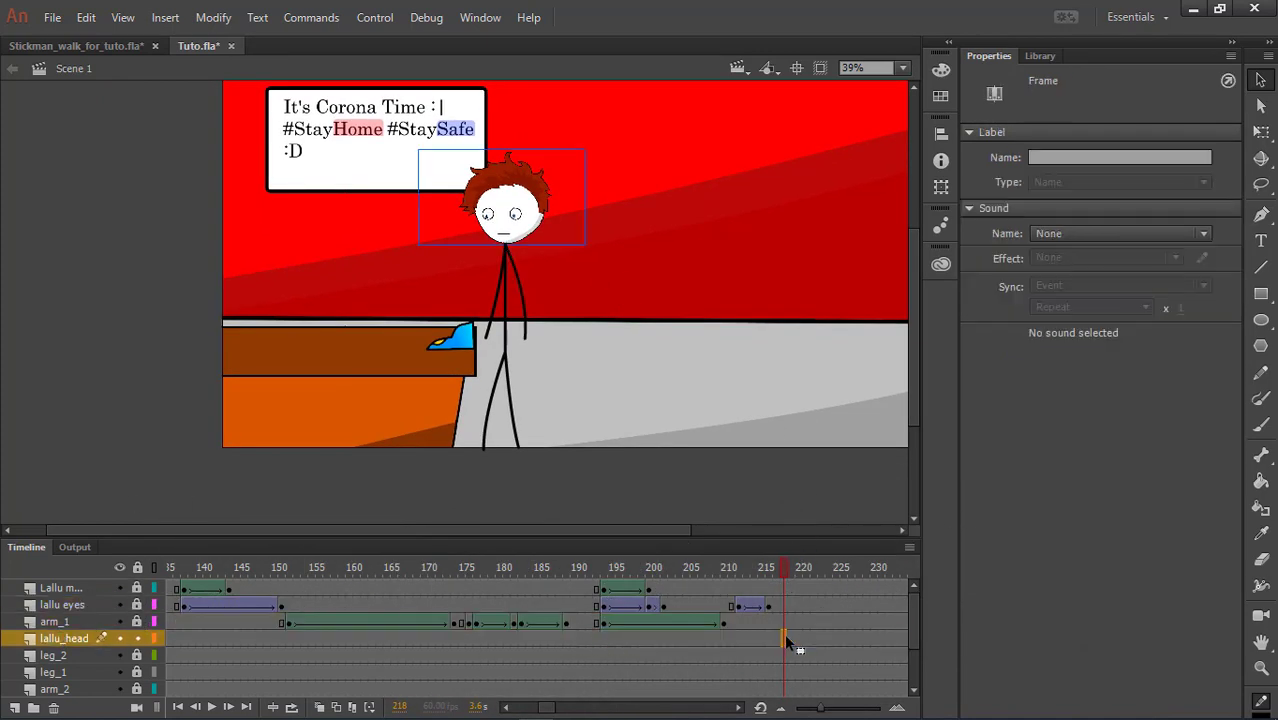